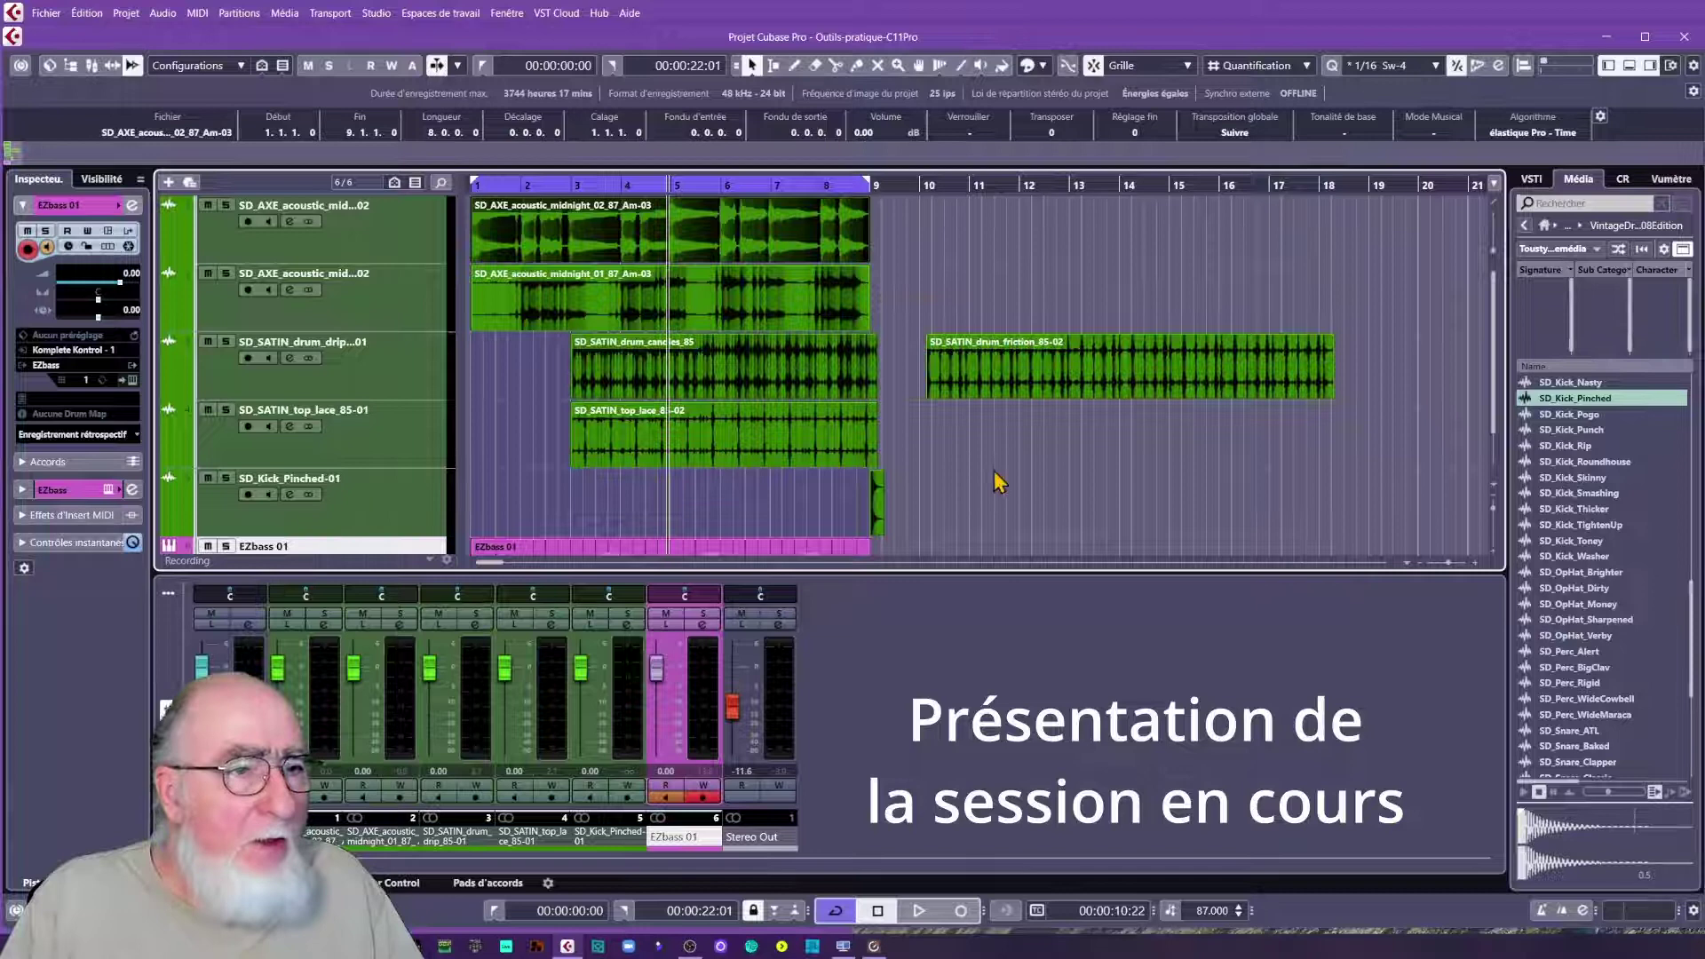
- Play back a passage of the session with no events selected to hear how the loops fit together
scroll(998, 479, "down", 1)
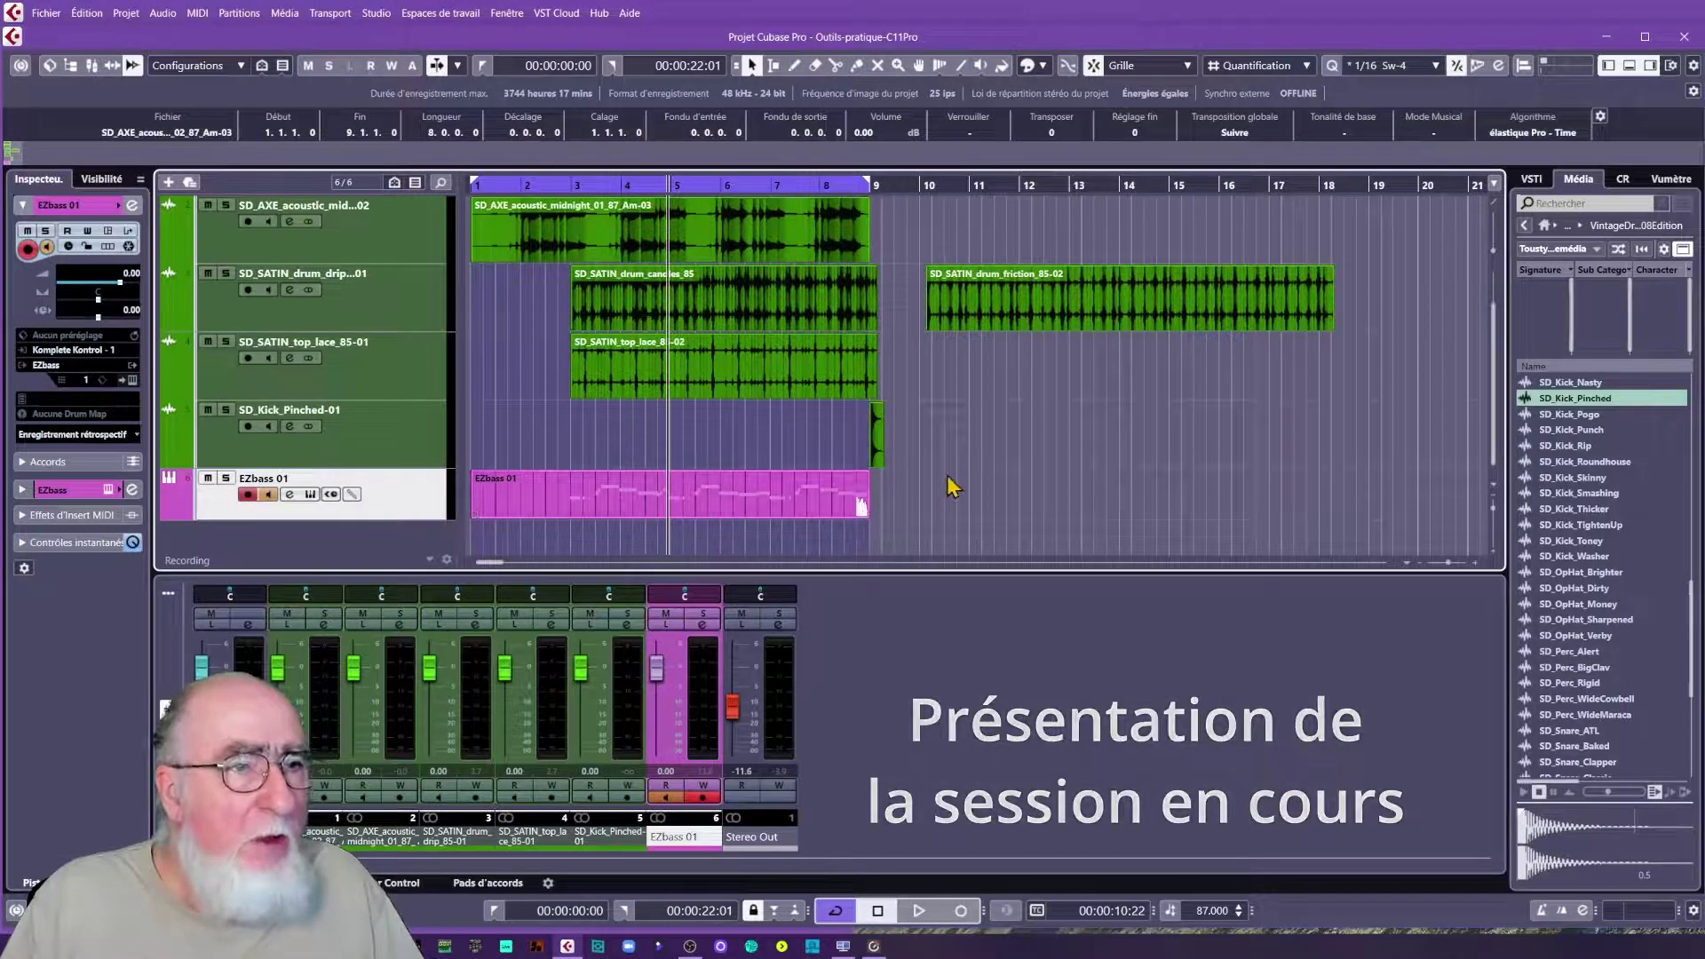
key("ctrl+z")
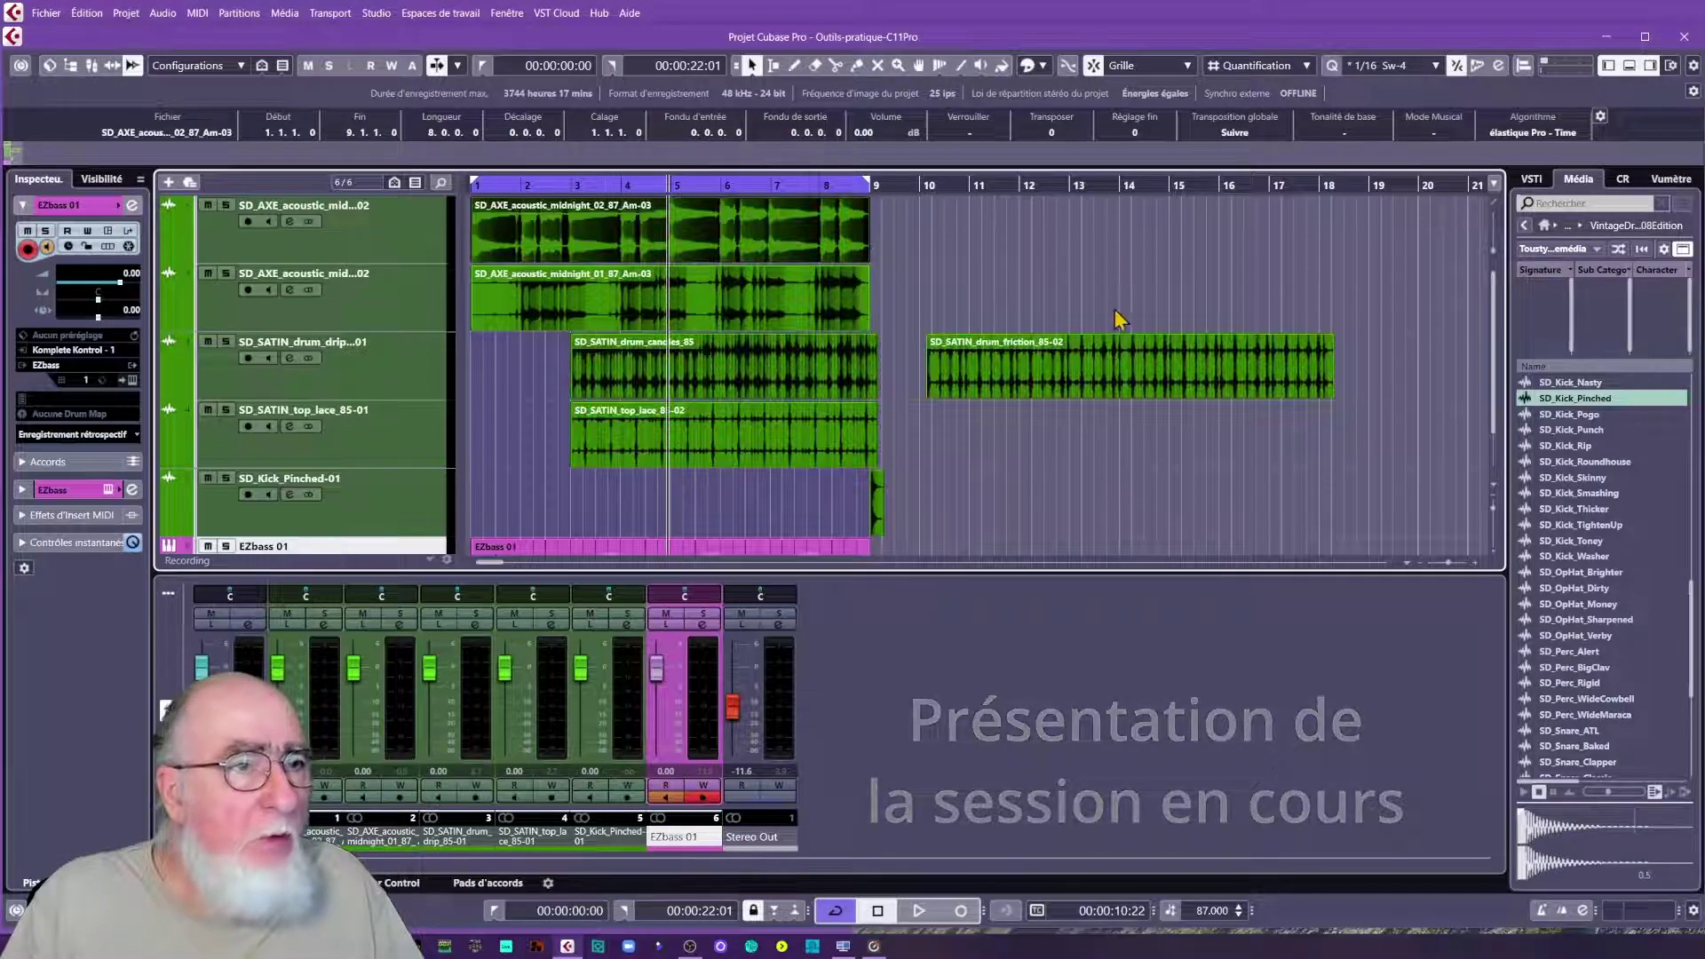
left_click(1120, 281)
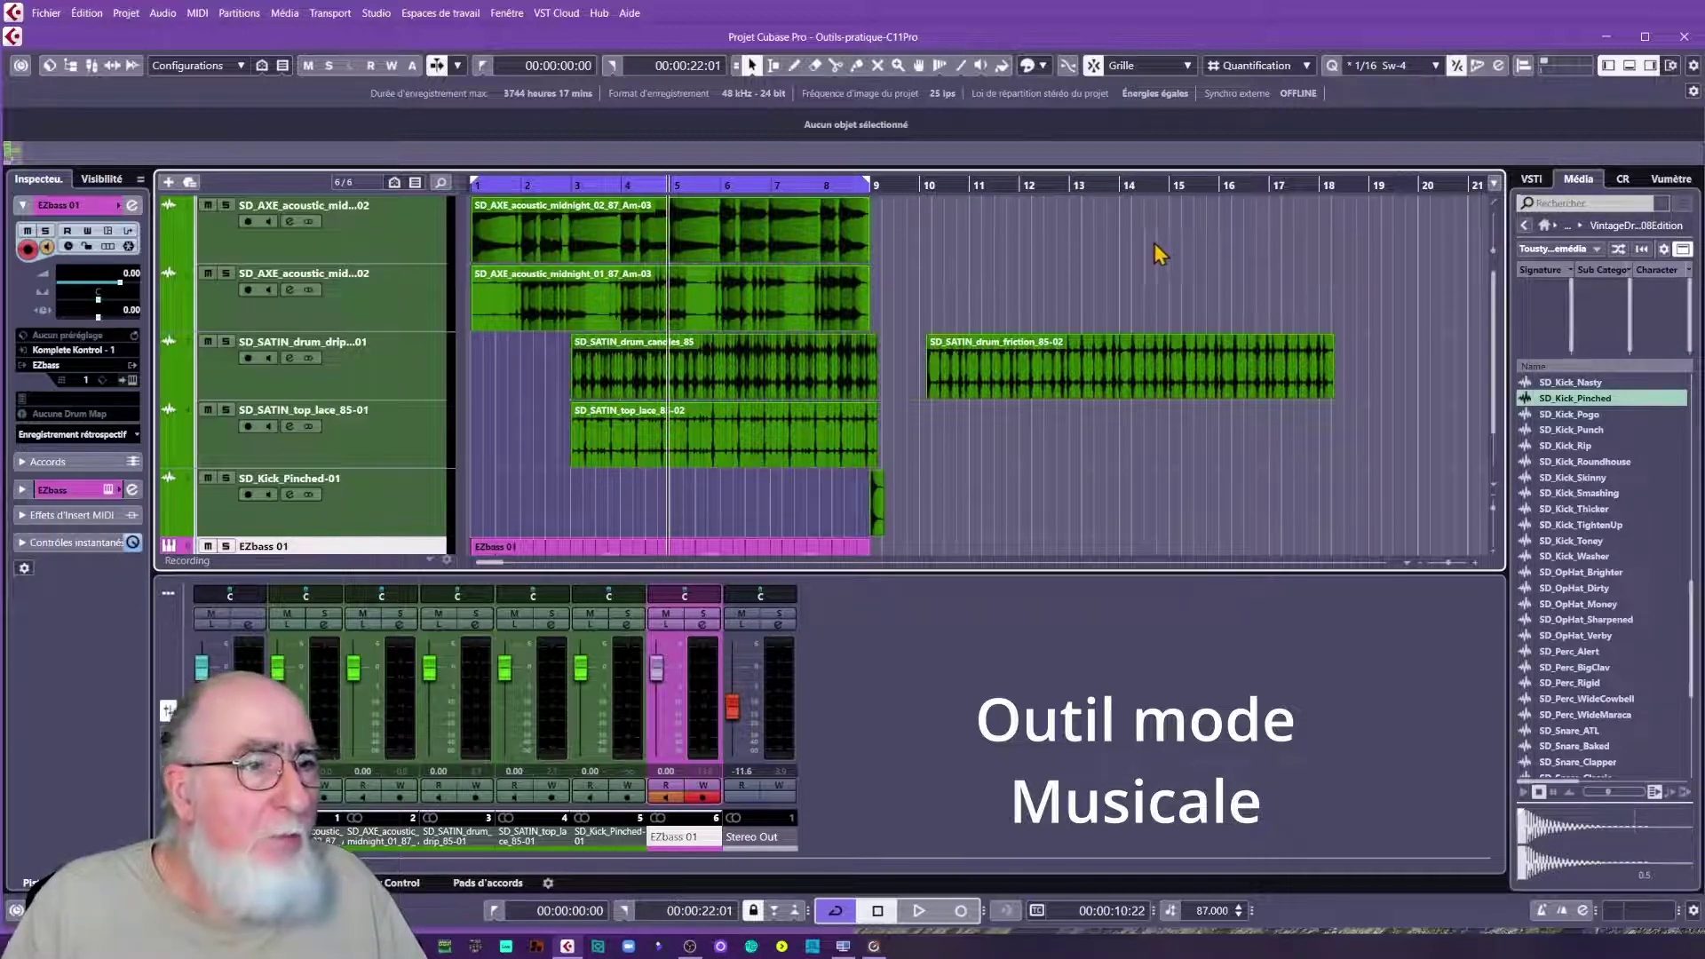
left_click(585, 184)
key("space")
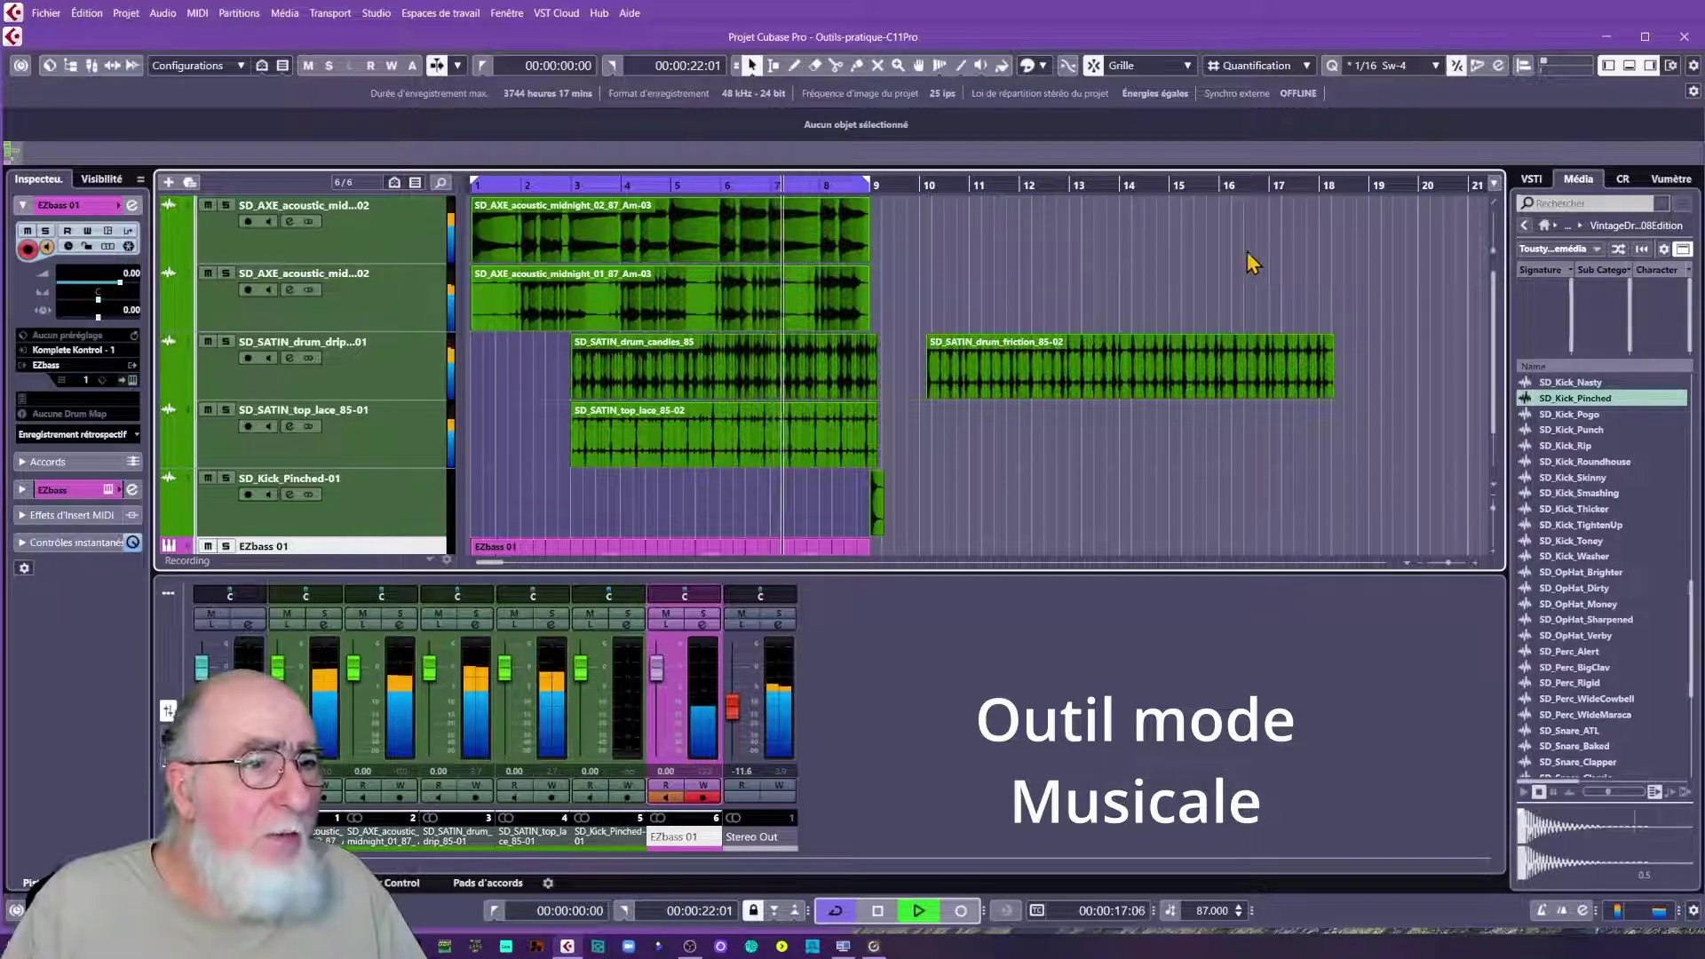
key("space")
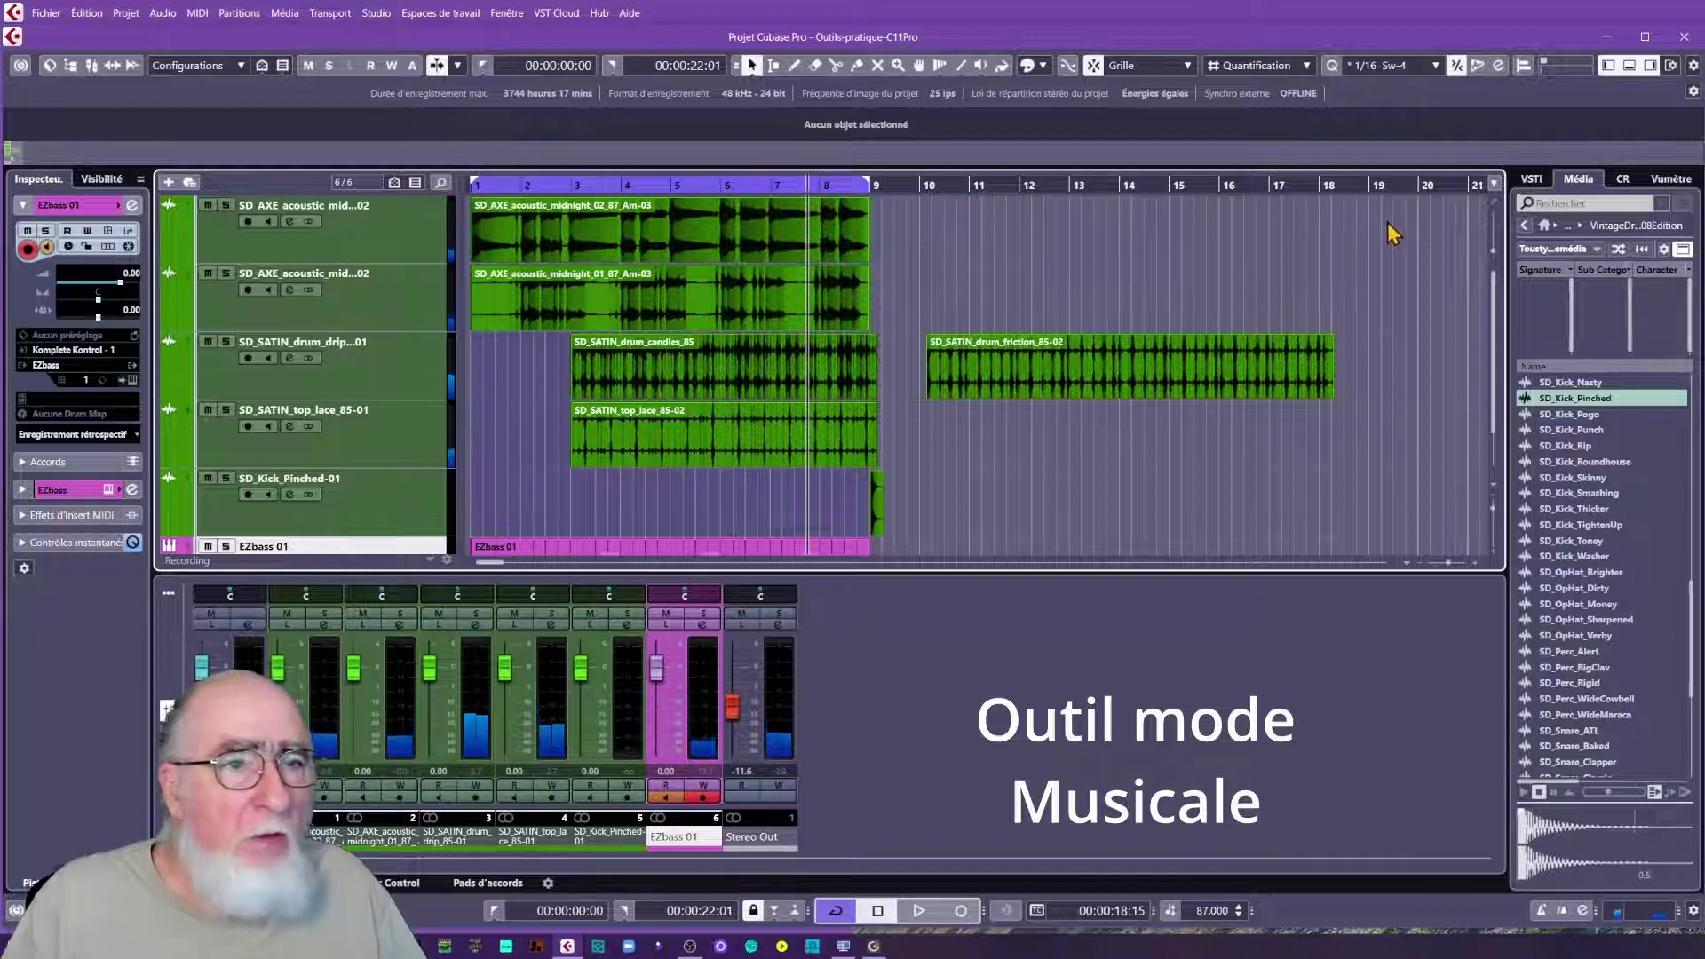
- Select all the audio events and turn on Musical Mode for them
left_click_drag(1387, 222, 494, 526)
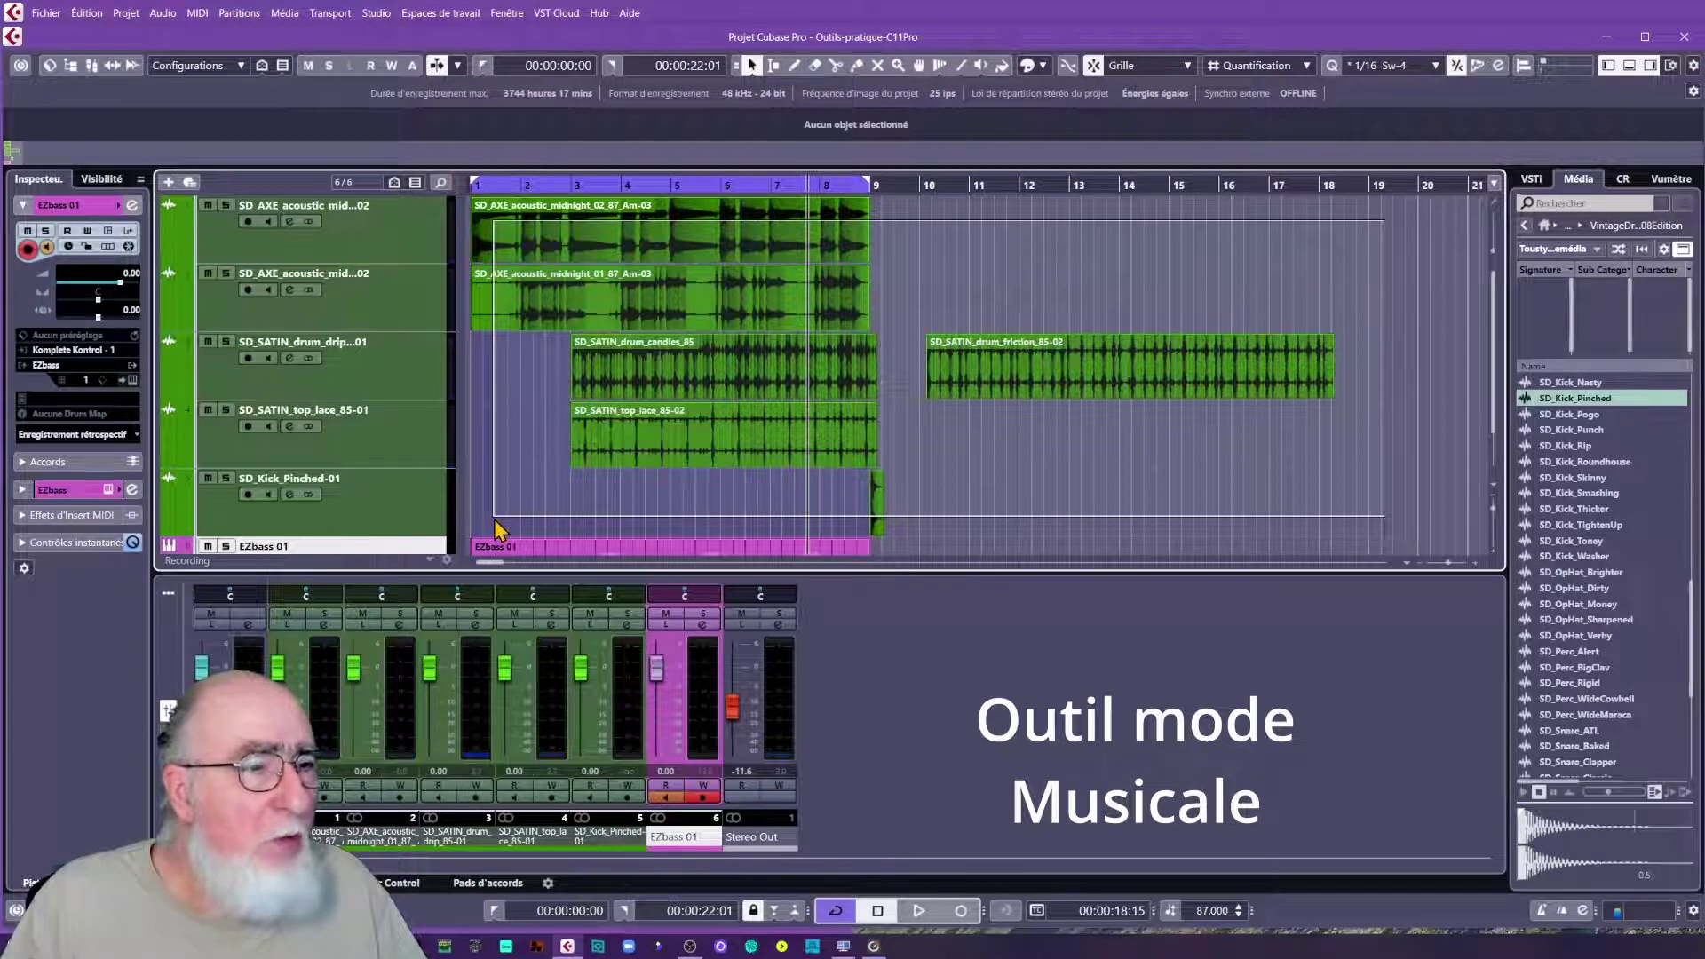
left_click_drag(494, 519, 494, 519)
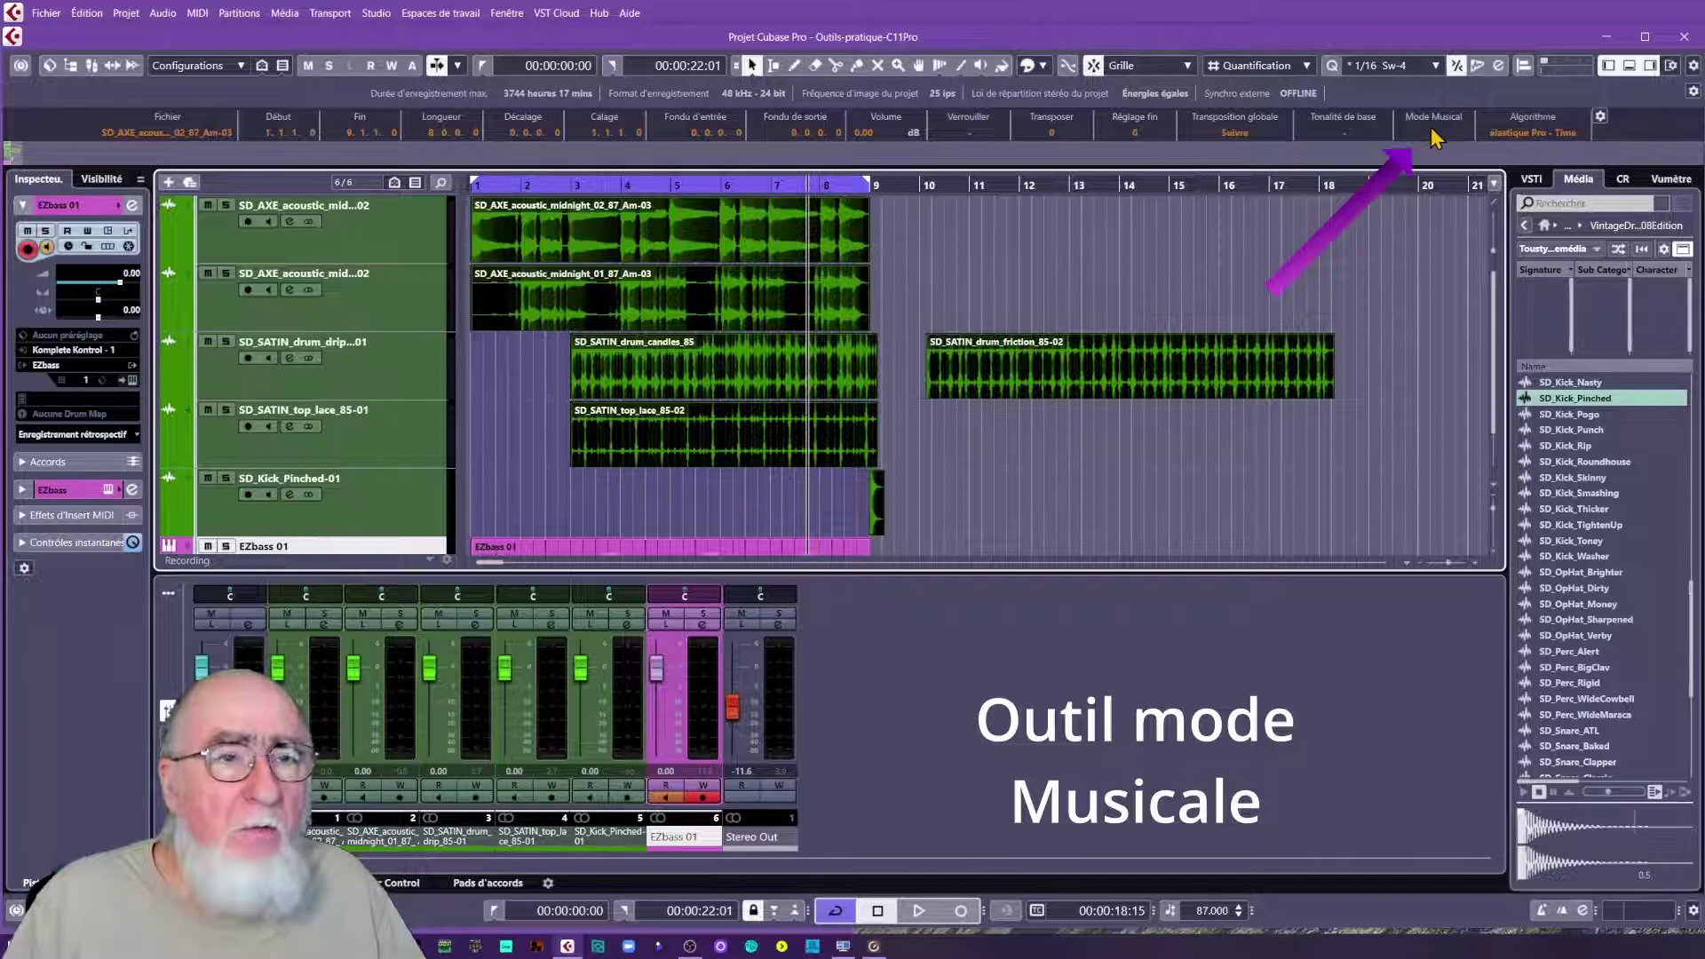
left_click(1434, 133)
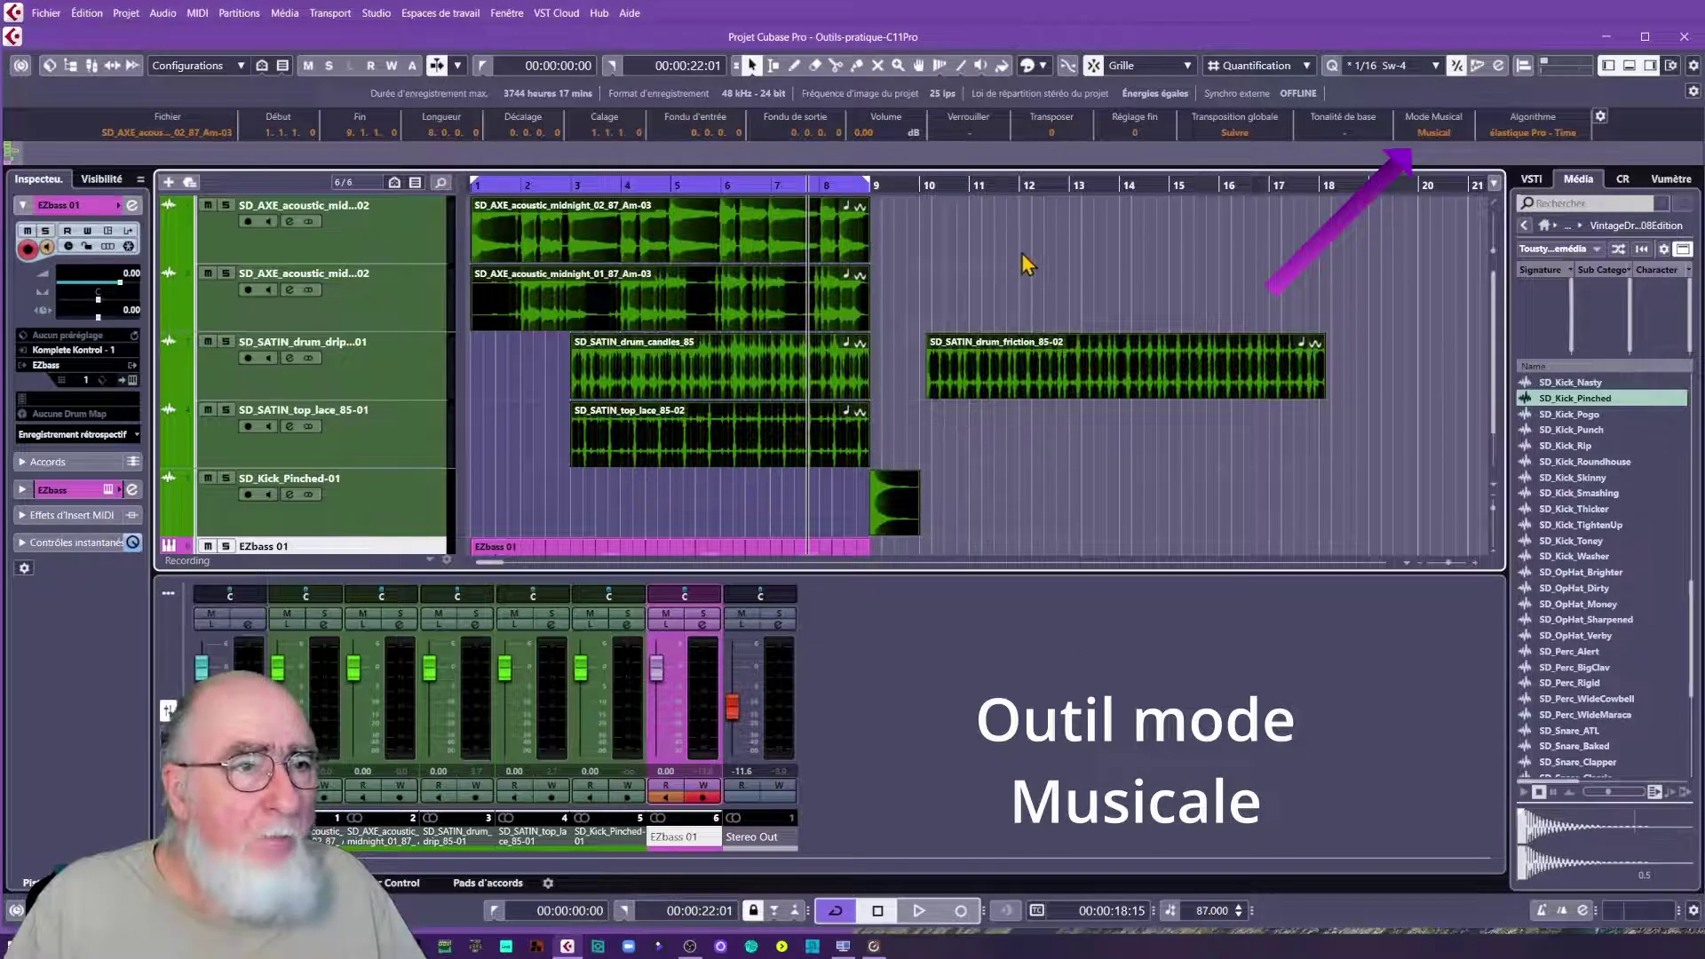
- Play back the session to check the loops in Musical Mode, then deselect all events
left_click(542, 188)
key("space")
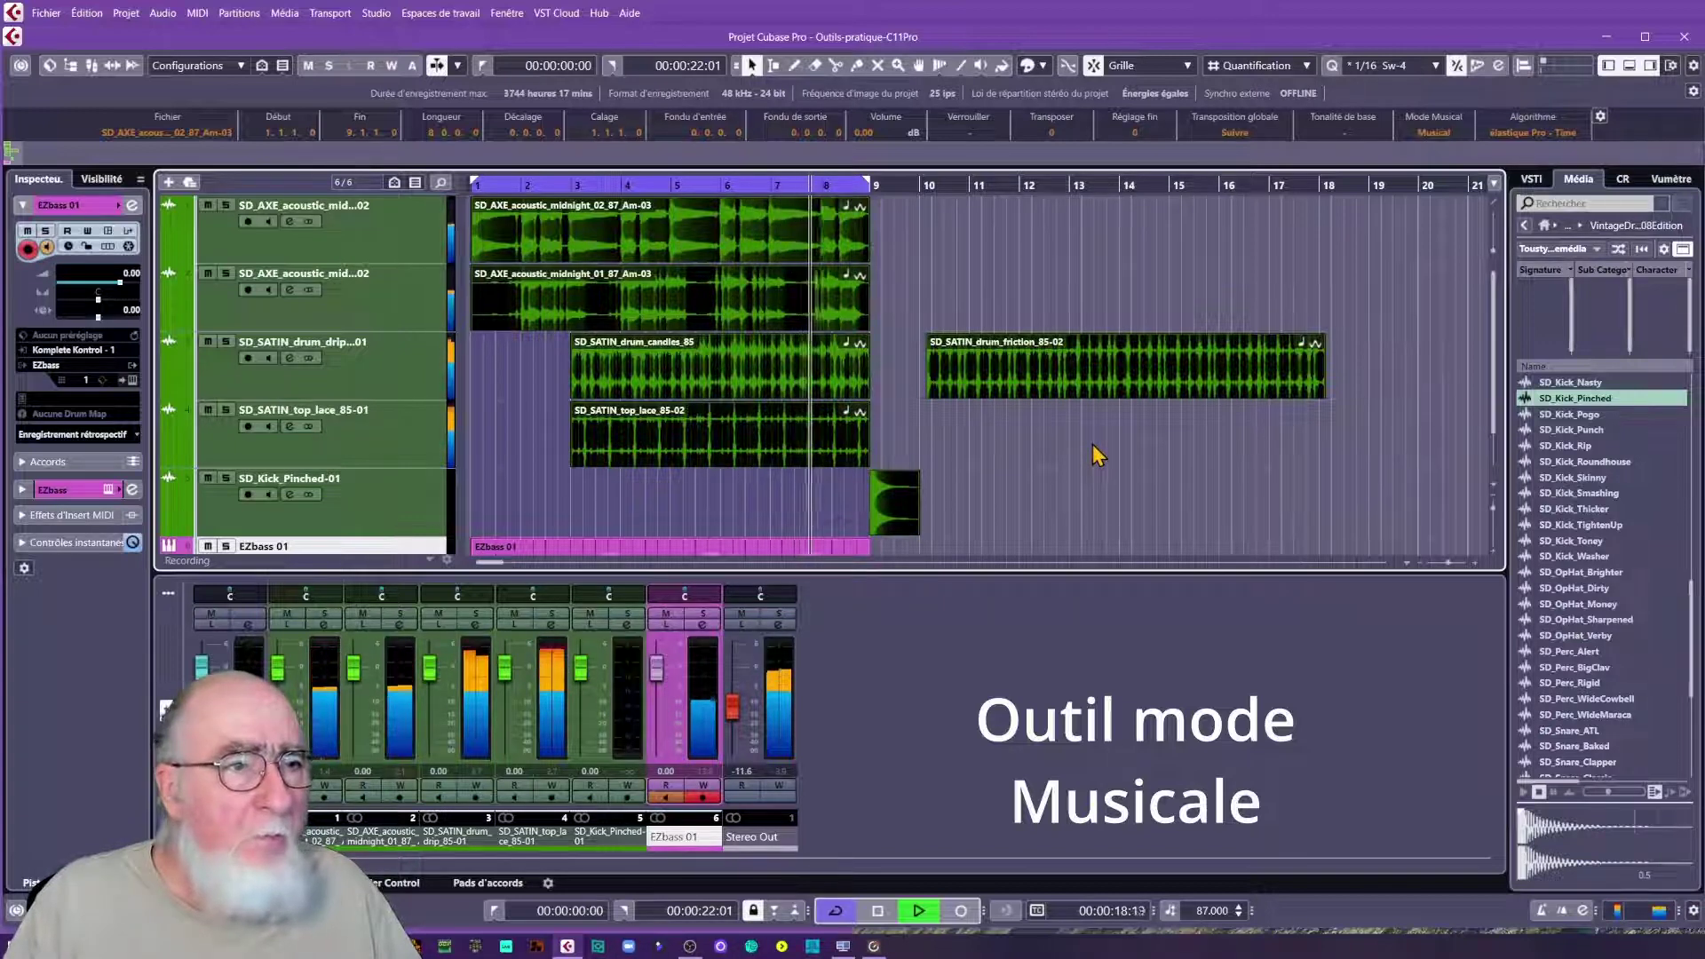
key("space")
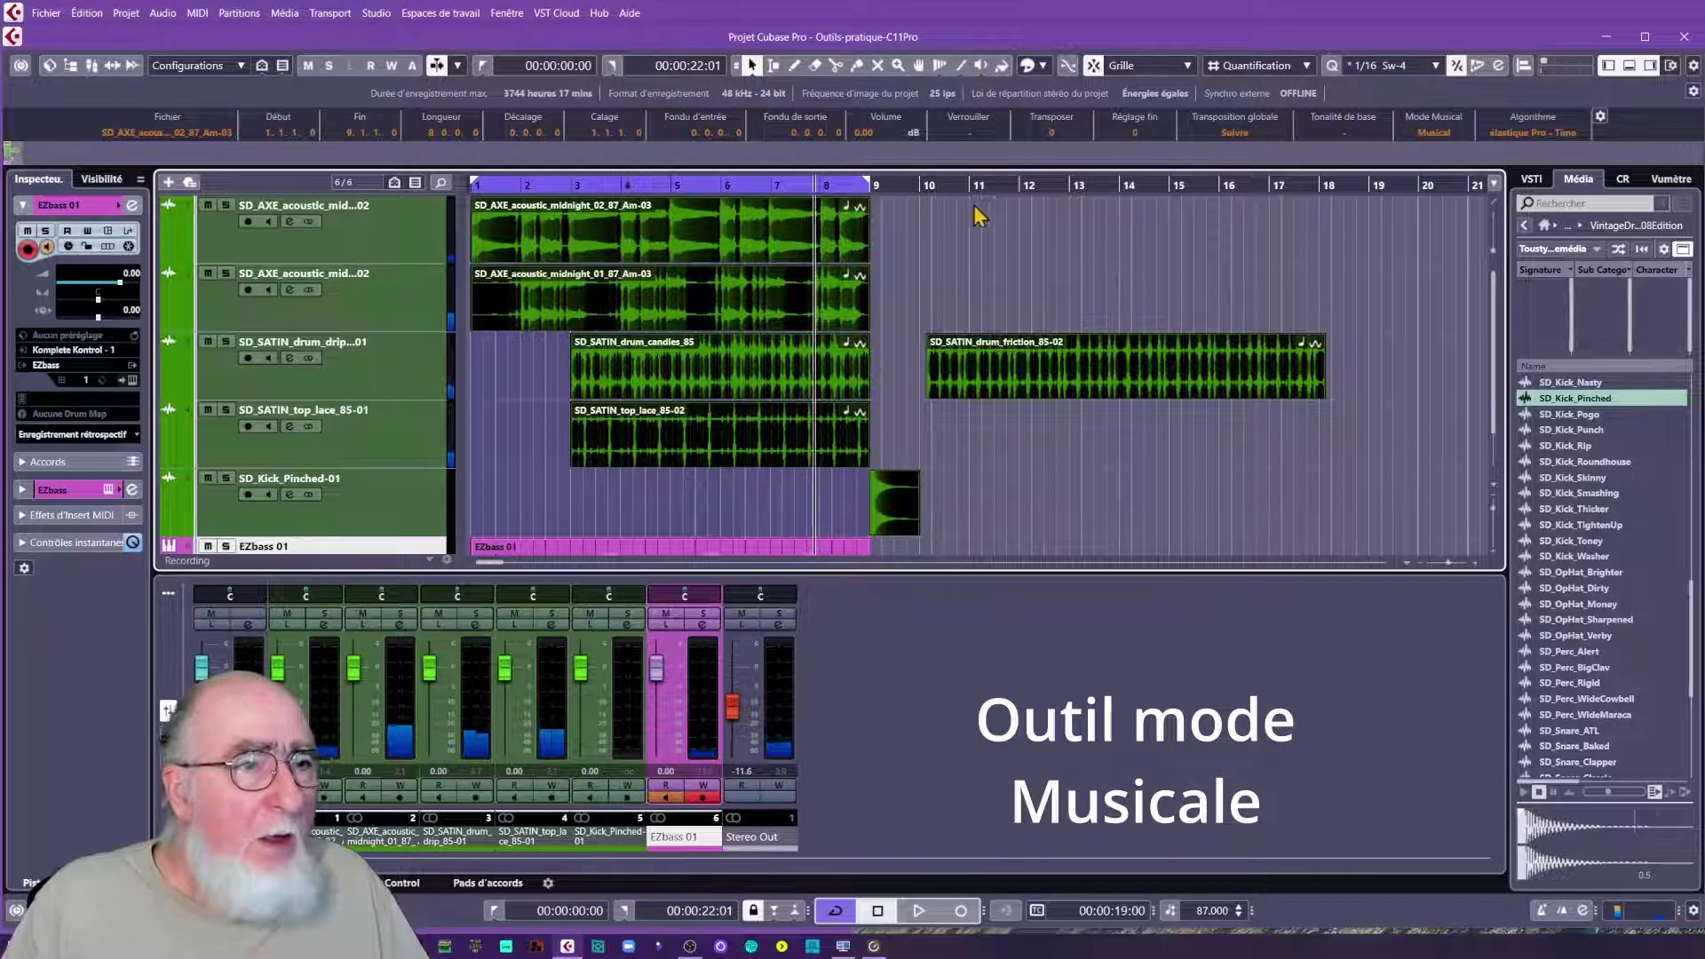
left_click(1132, 257)
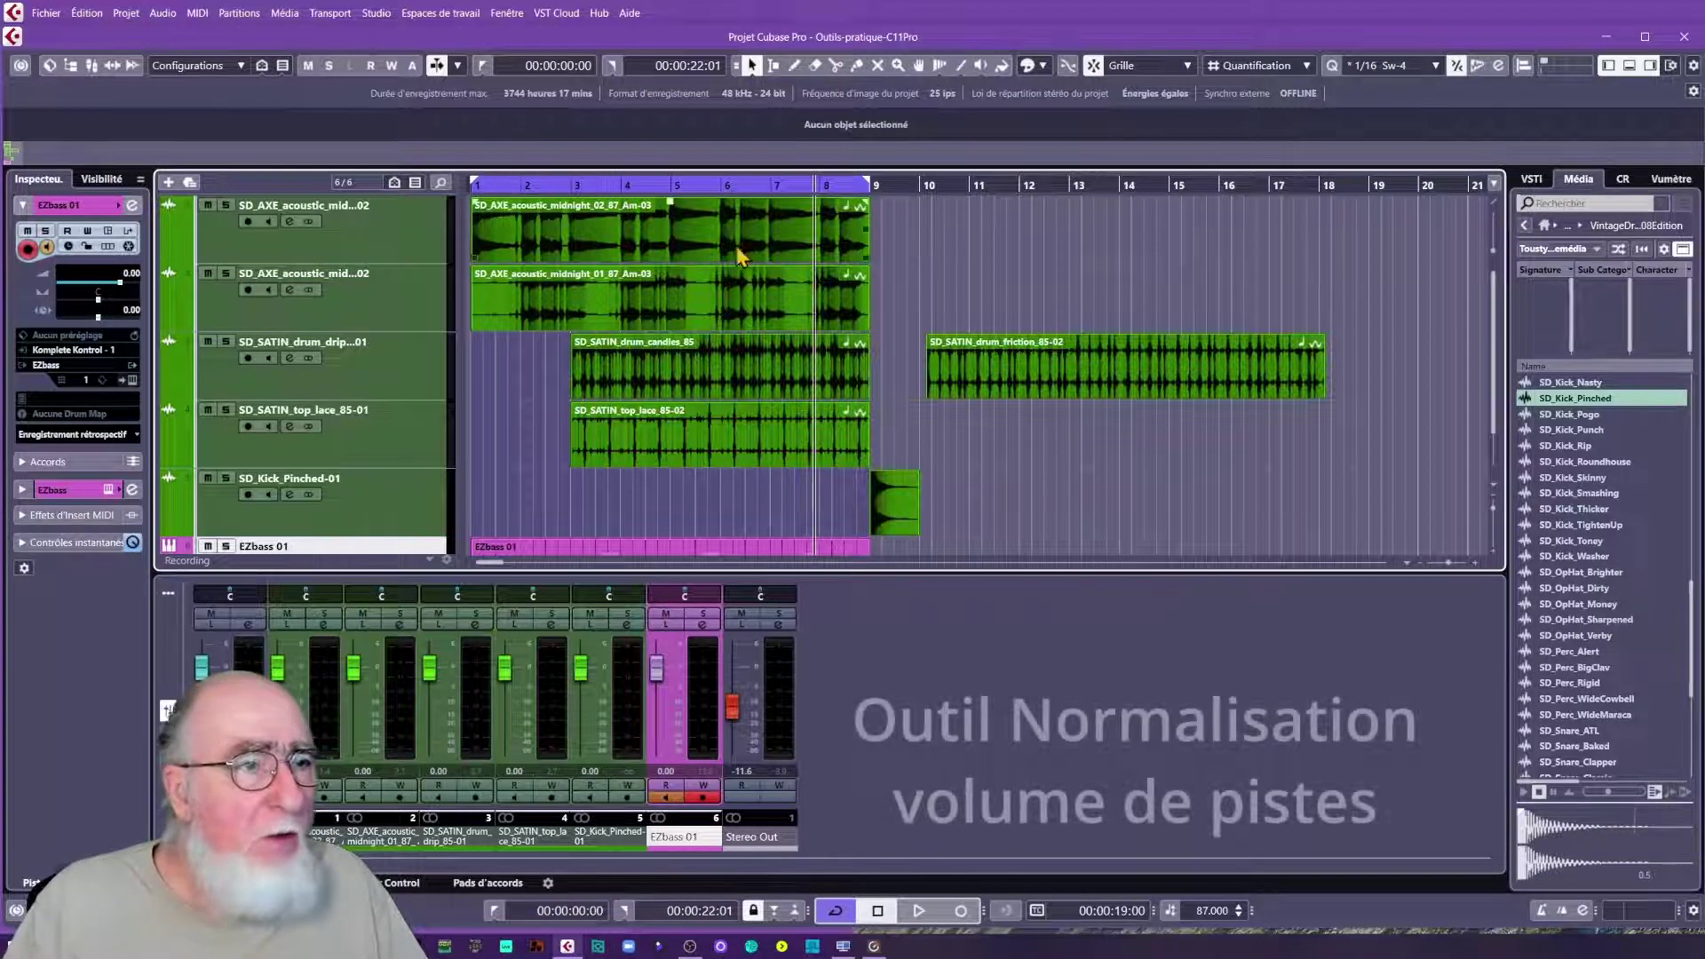
- Inspect the two acoustic guitar events, the drum candles event and the top lace event one by one
left_click(658, 245)
left_click(673, 312)
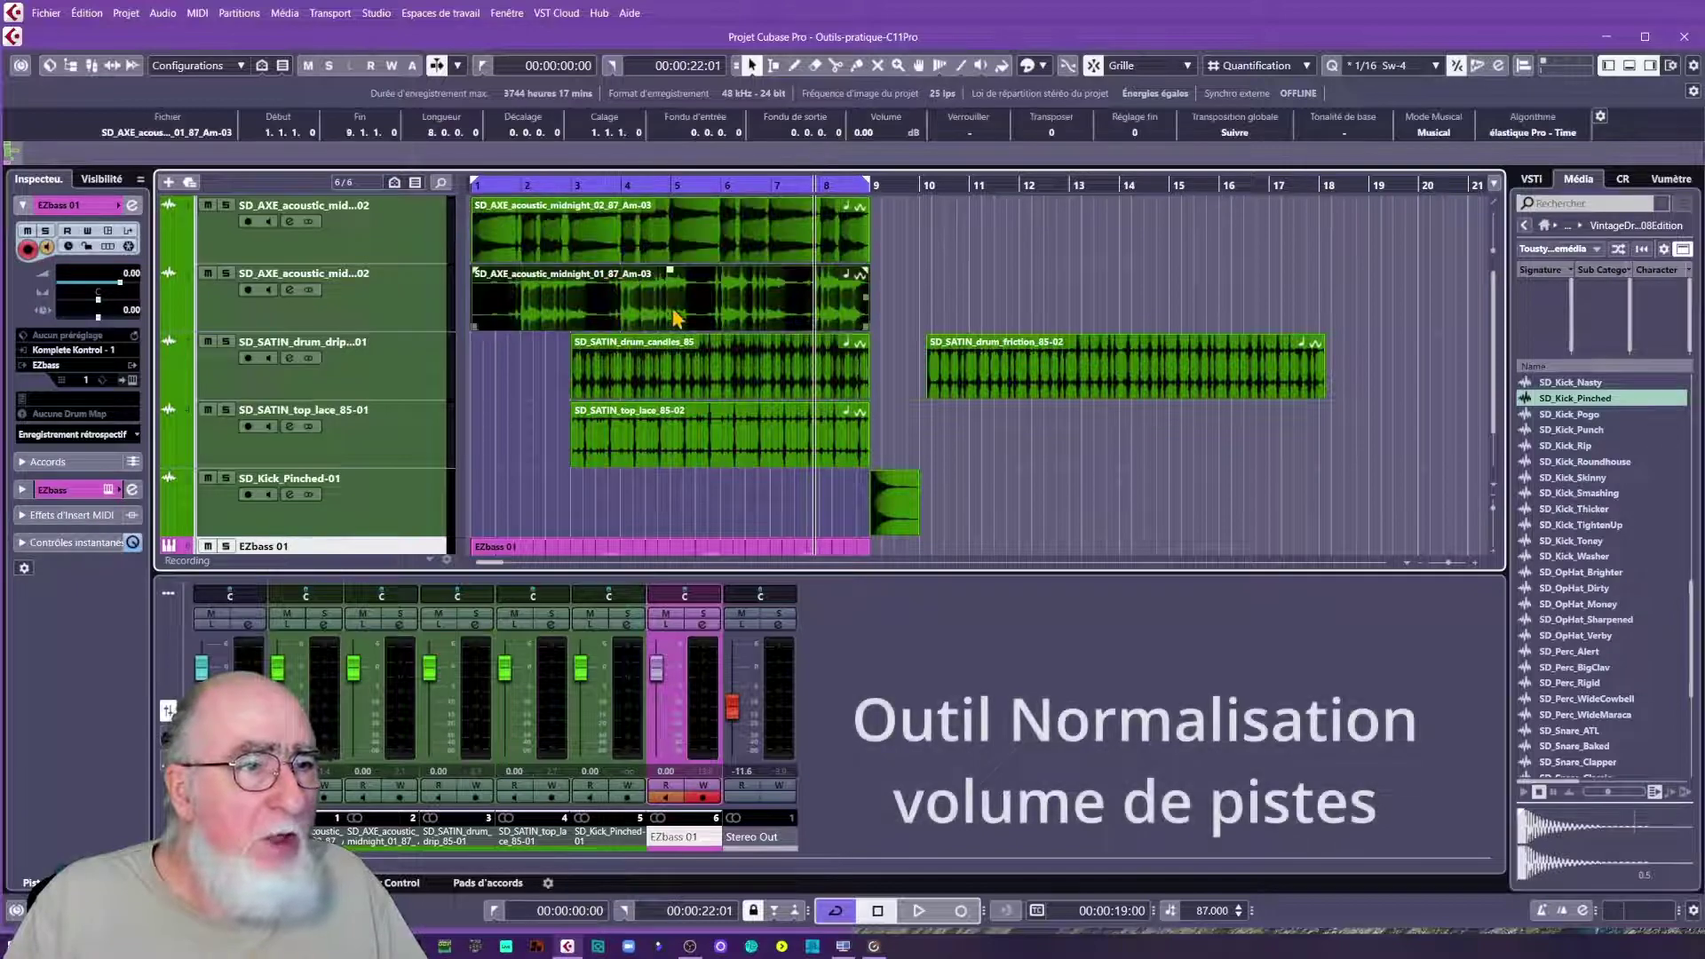
left_click(684, 377)
left_click(721, 428)
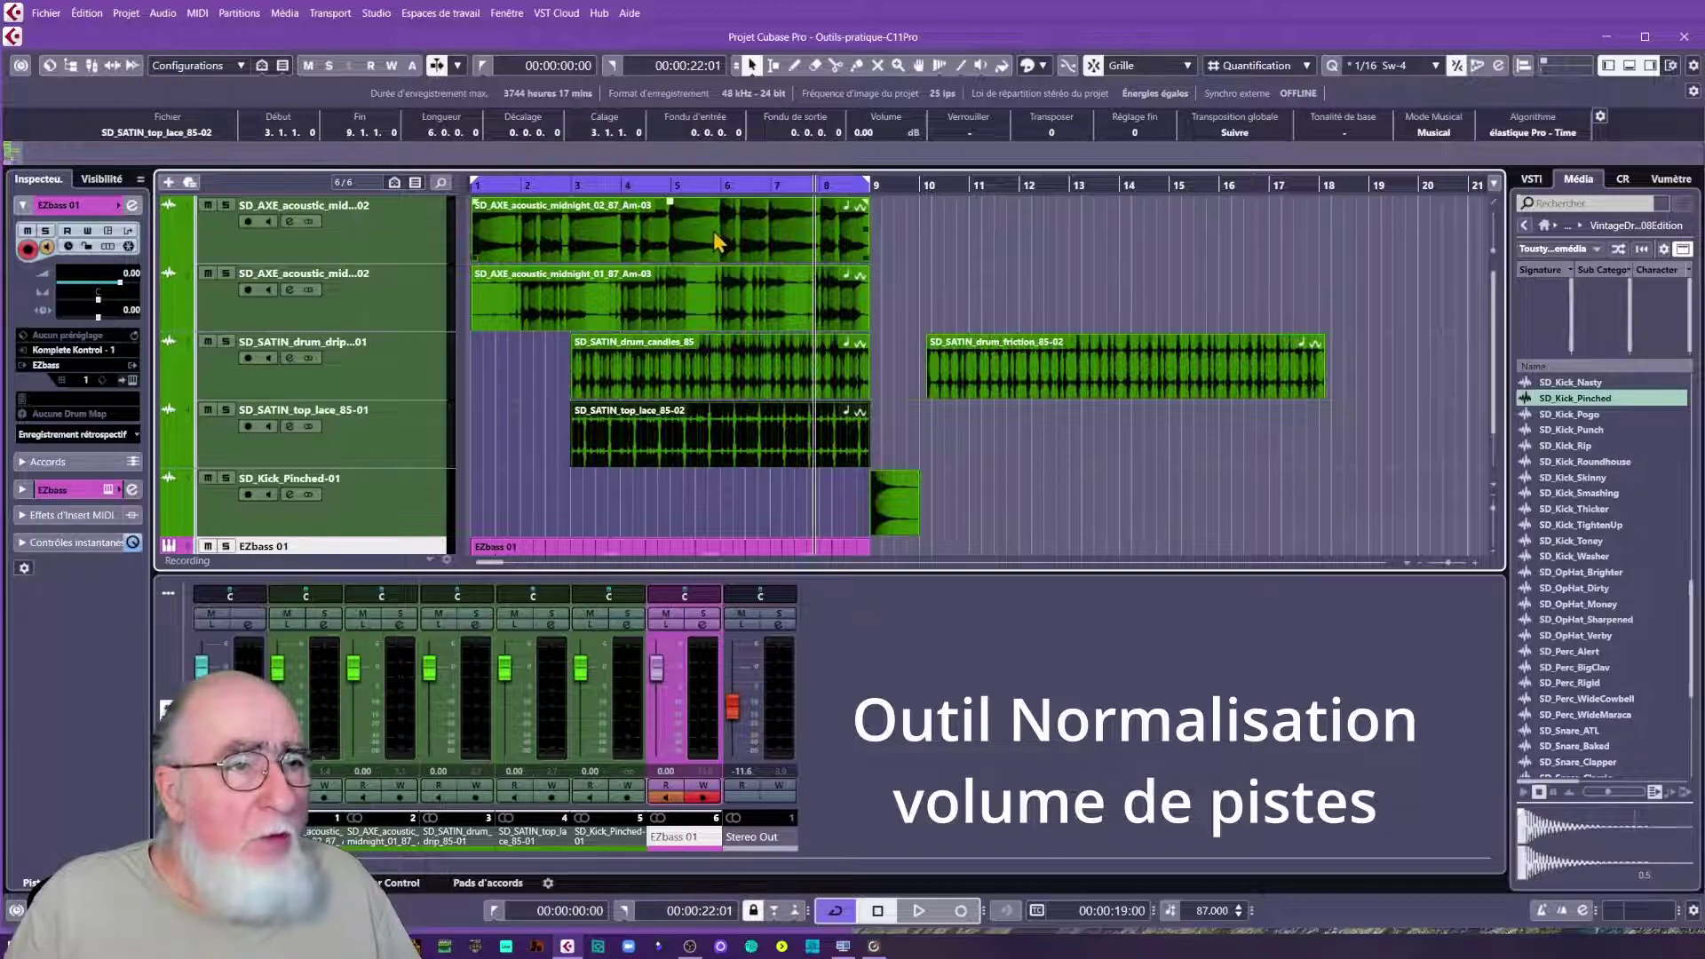
left_click_drag(1388, 228, 528, 514)
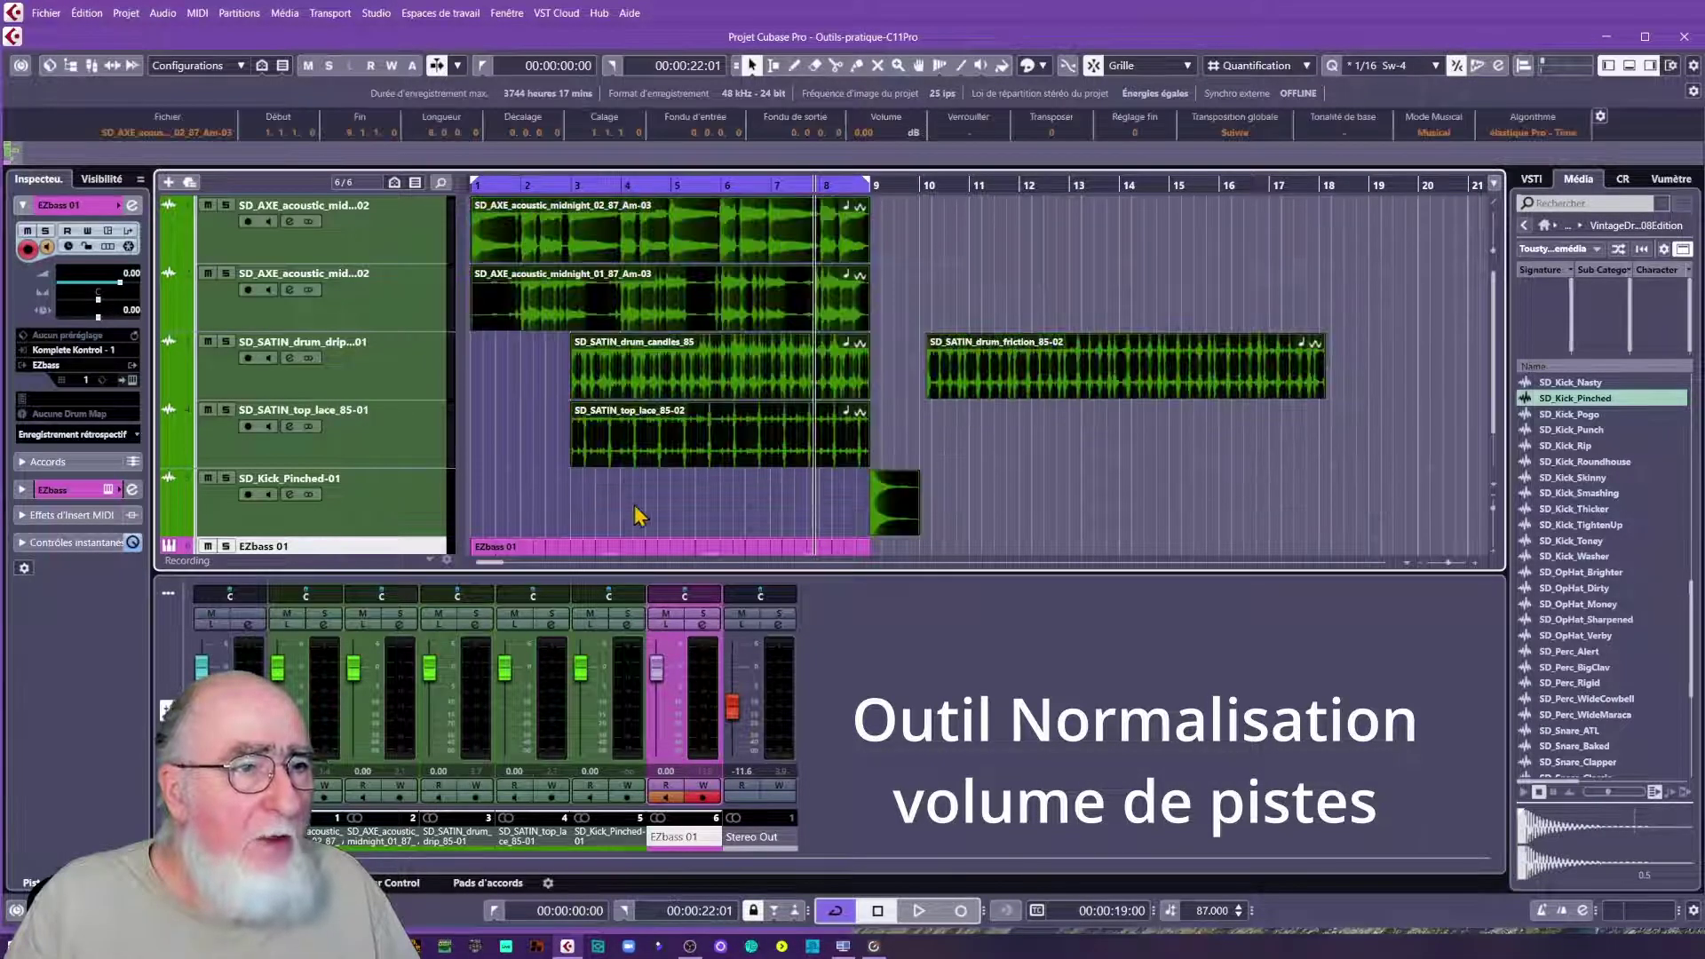
right_click(750, 233, "ctrl")
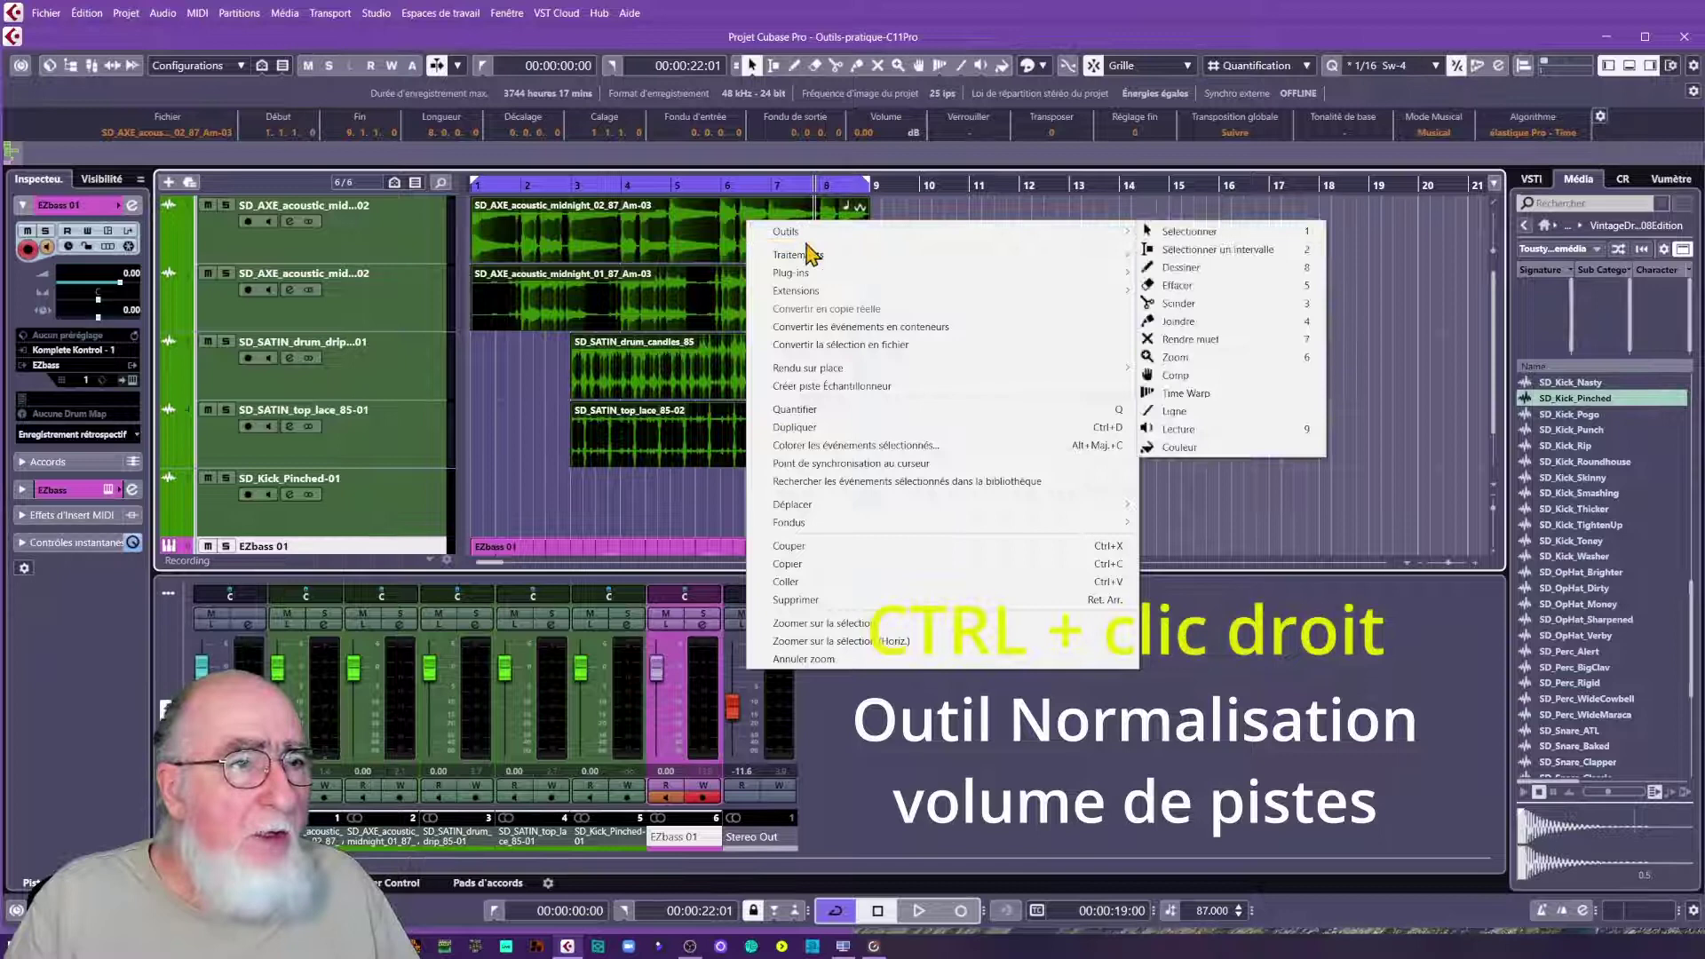
mouse_move(808, 258)
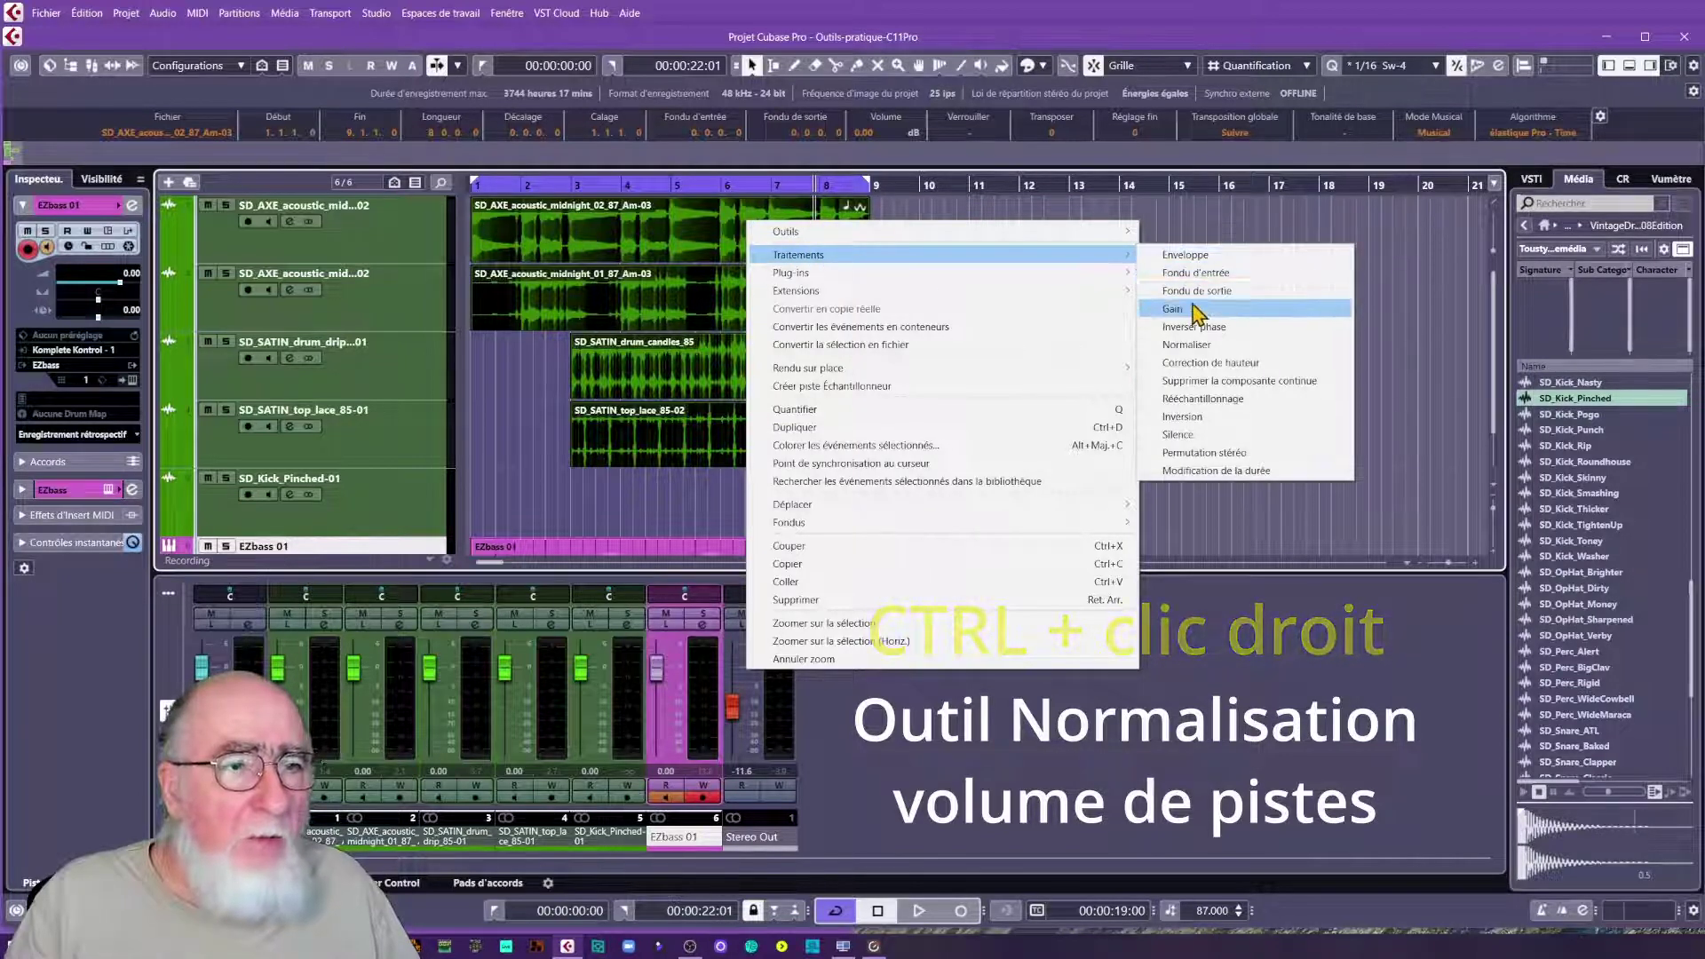
left_click(1209, 348)
left_click_drag(1195, 429, 1142, 172)
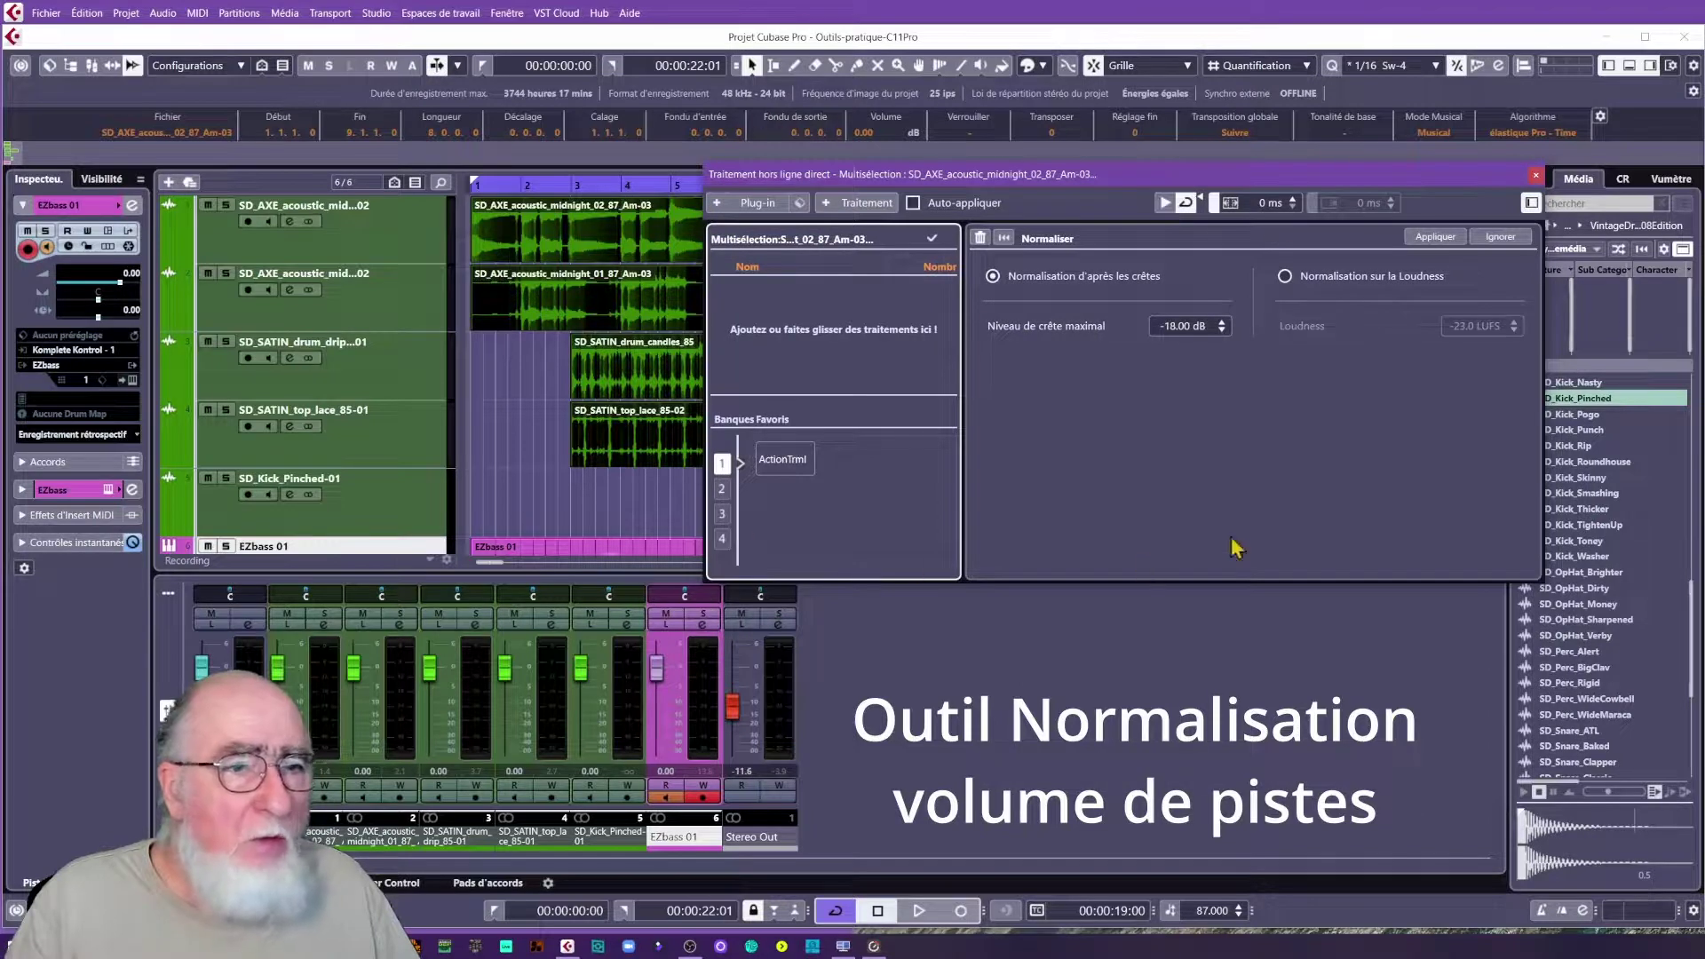
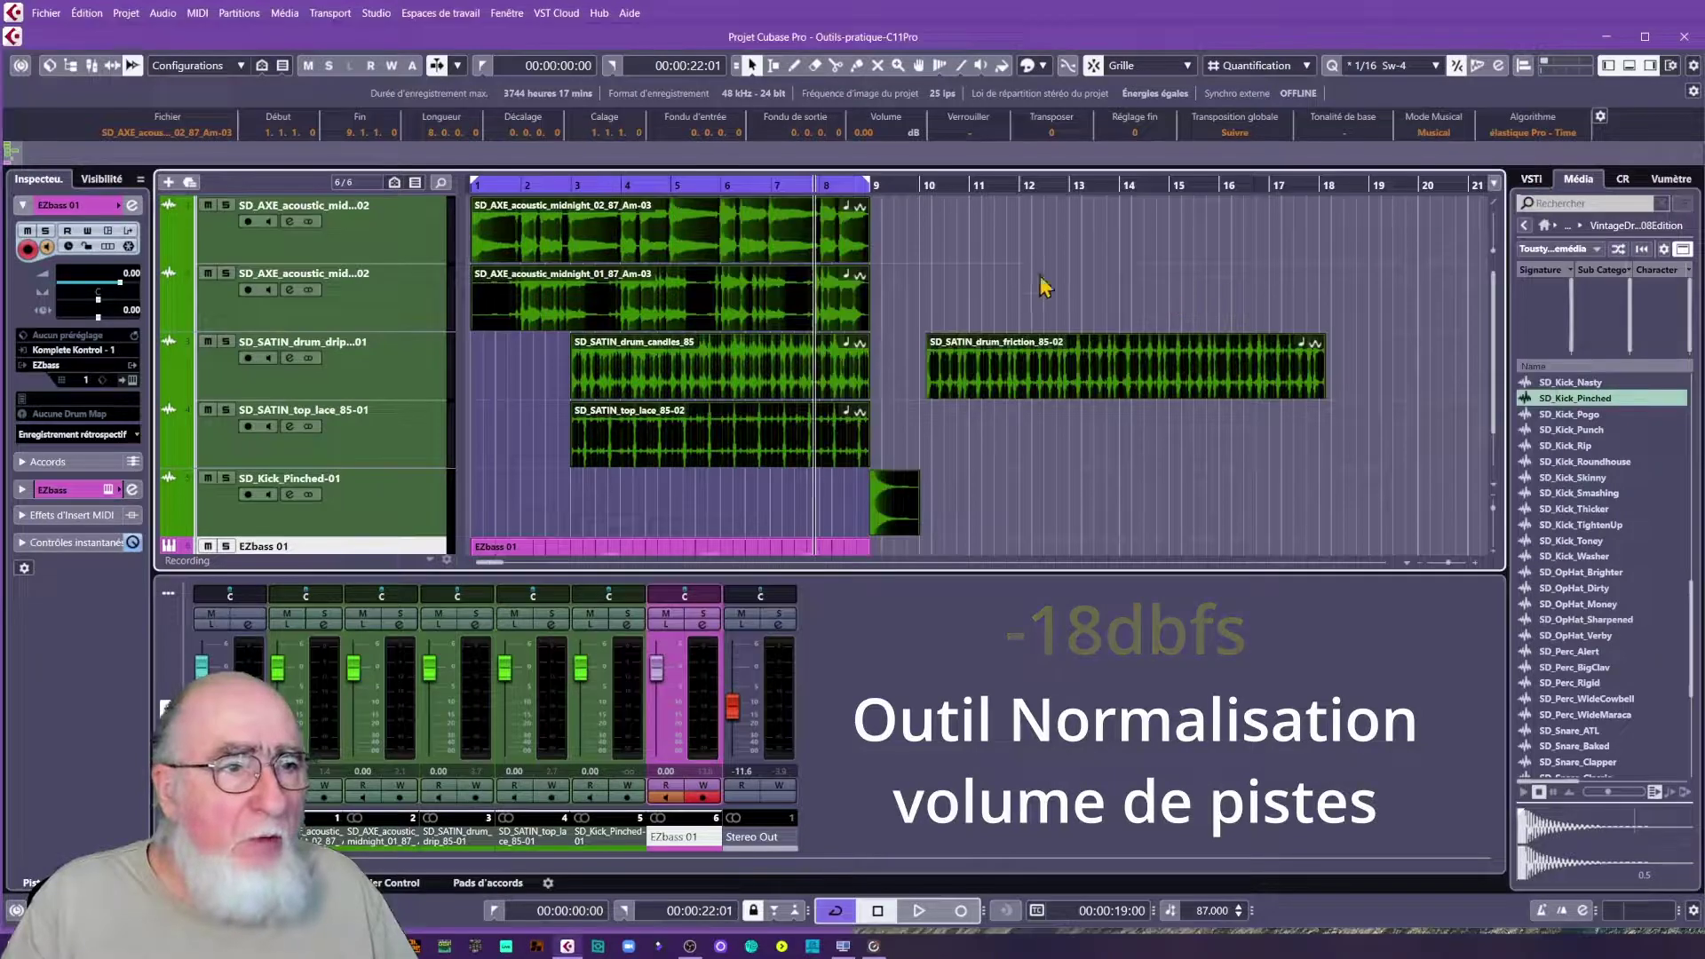
left_click(985, 245)
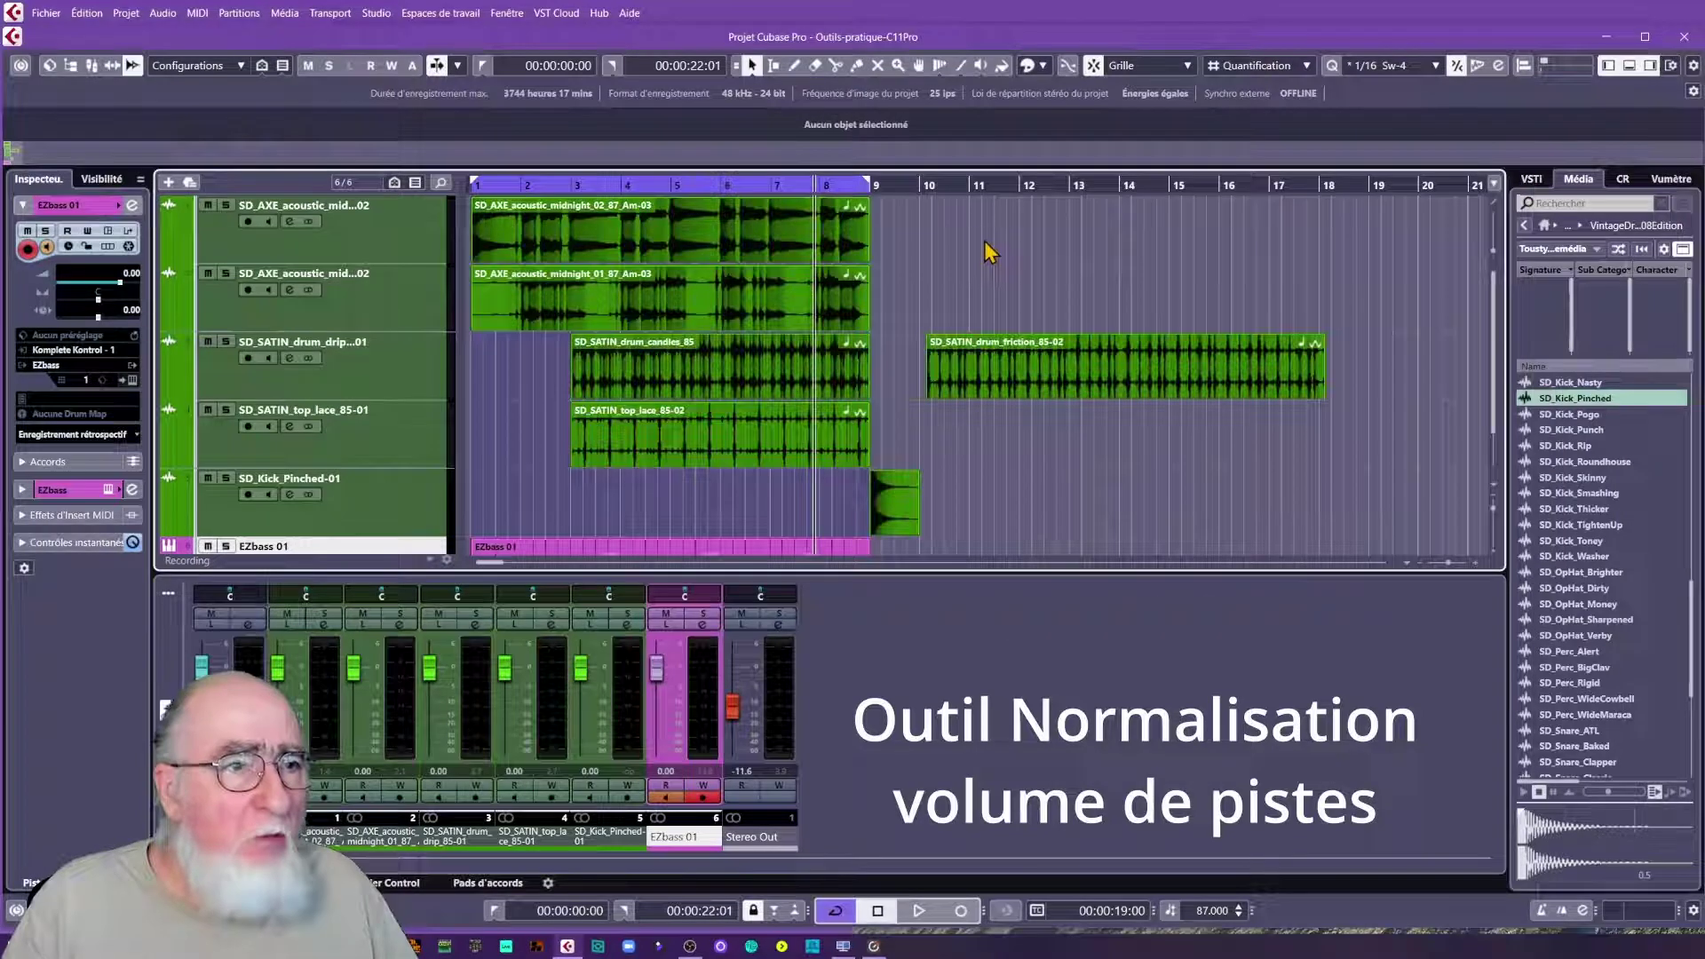
right_click(707, 227)
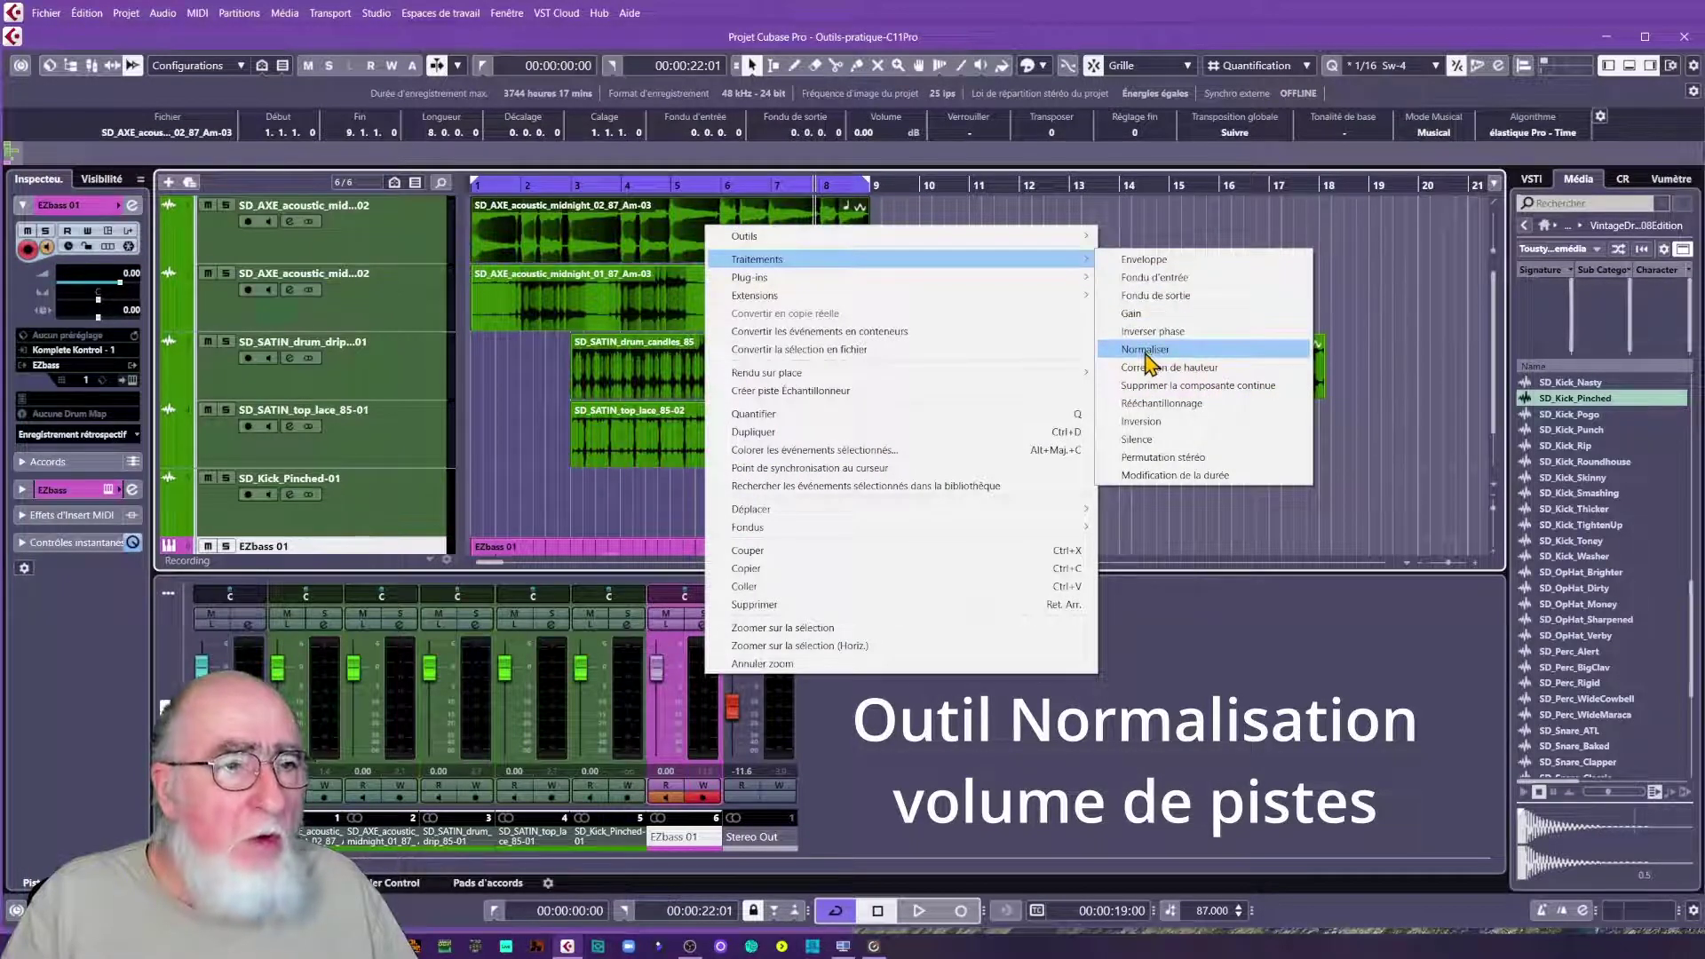
left_click(1012, 227)
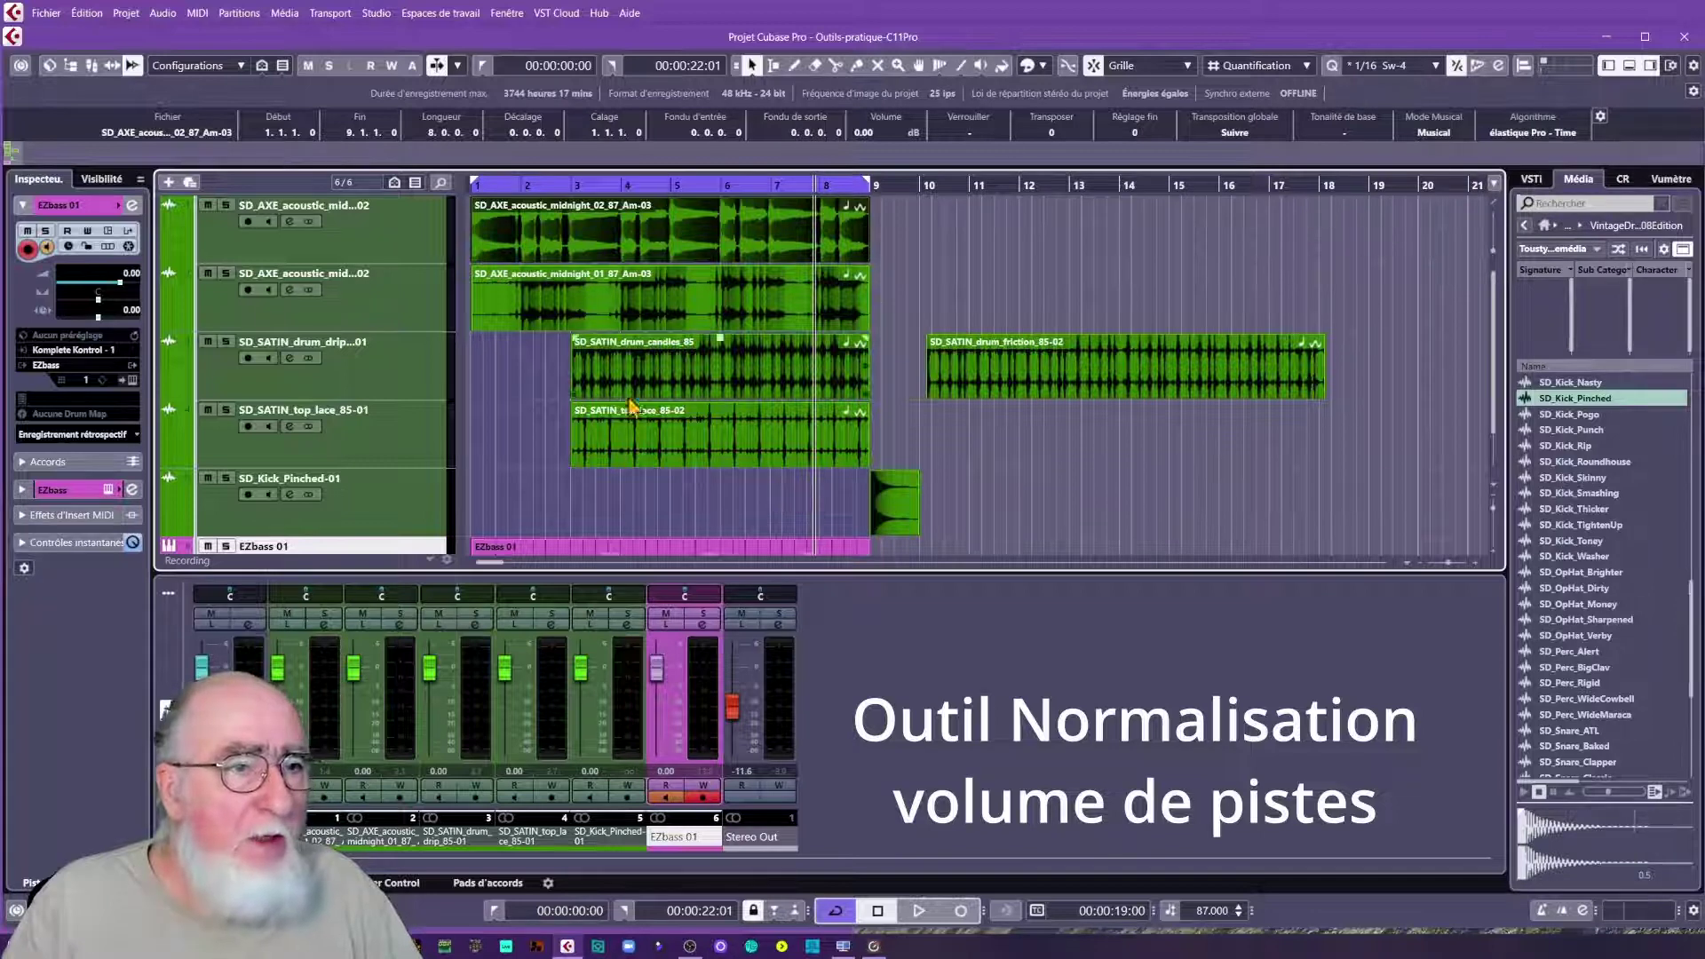
- Normalize all the audio events by peaks to a maximum level of -18.00 dB and close the offline processing window
left_click_drag(1385, 506, 517, 238)
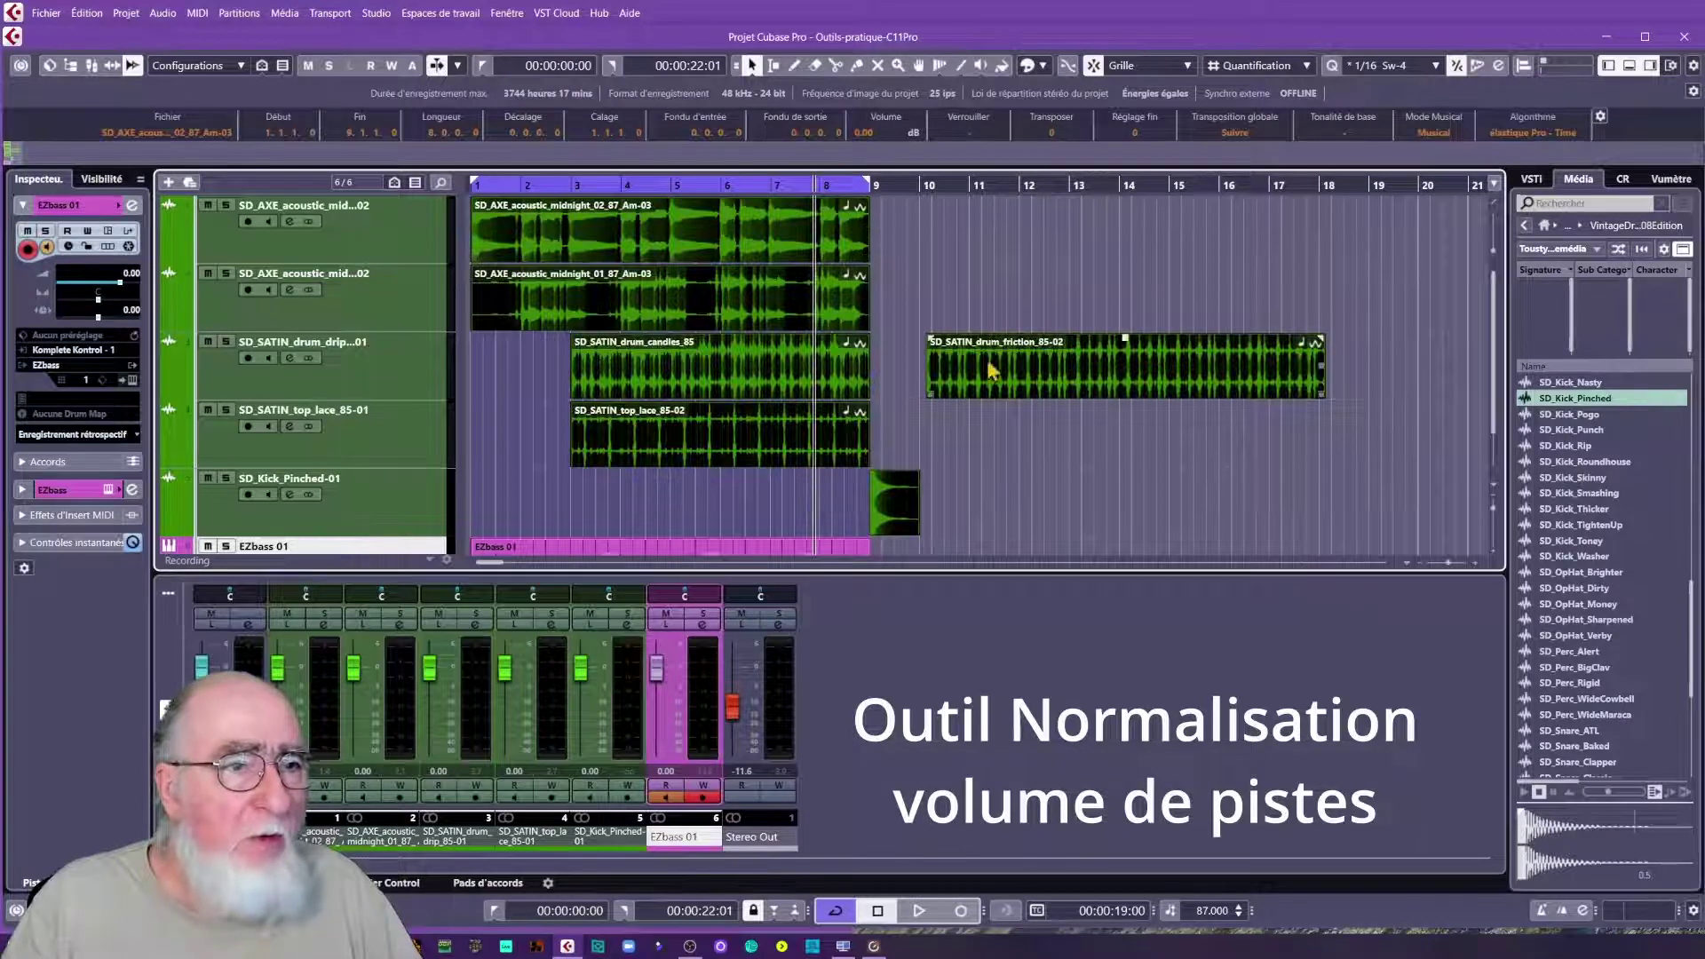
right_click(858, 255)
mouse_move(1071, 280)
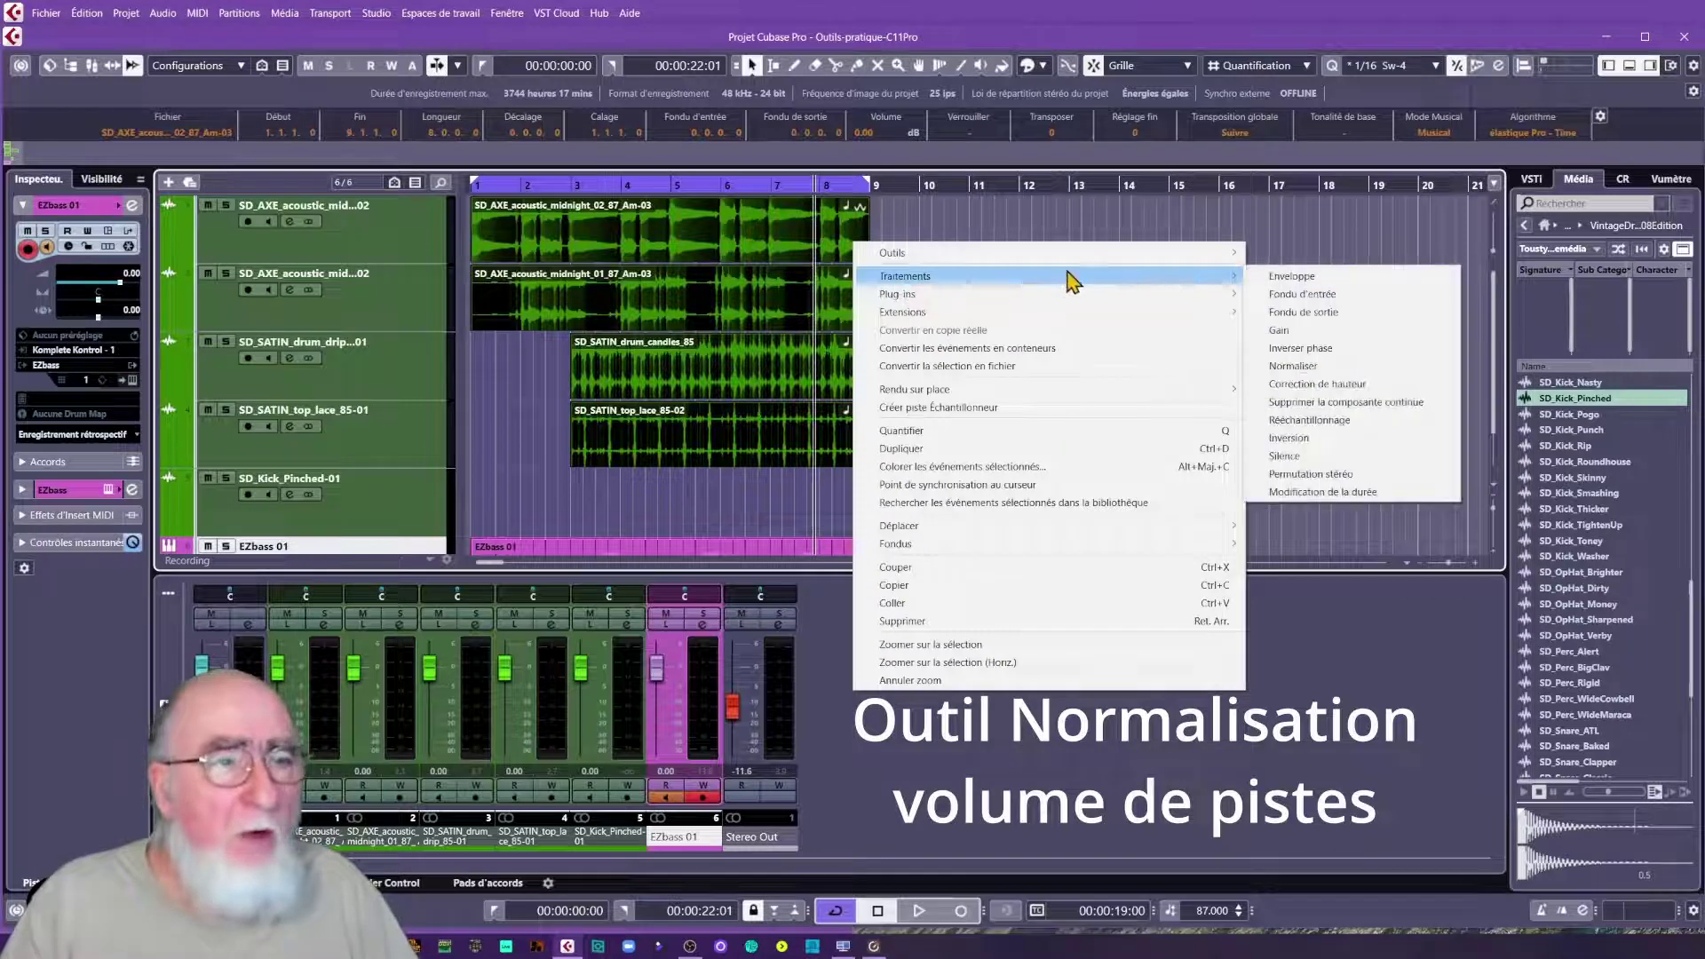
left_click(1300, 377)
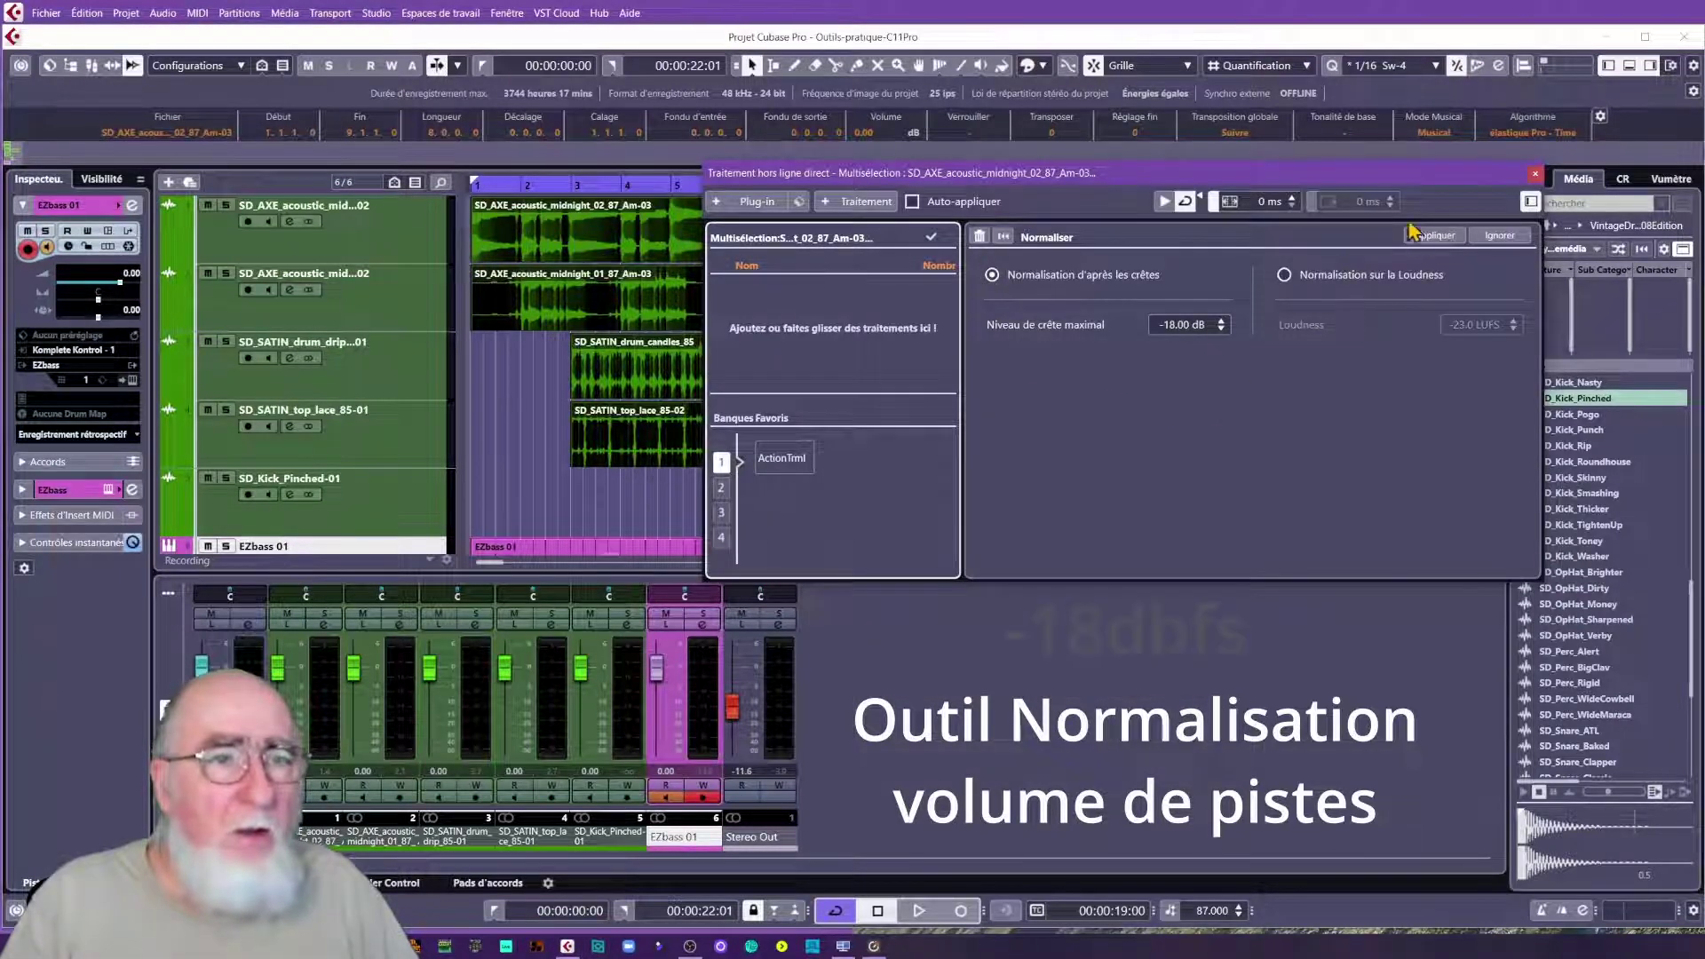
left_click_drag(1154, 172, 892, 214)
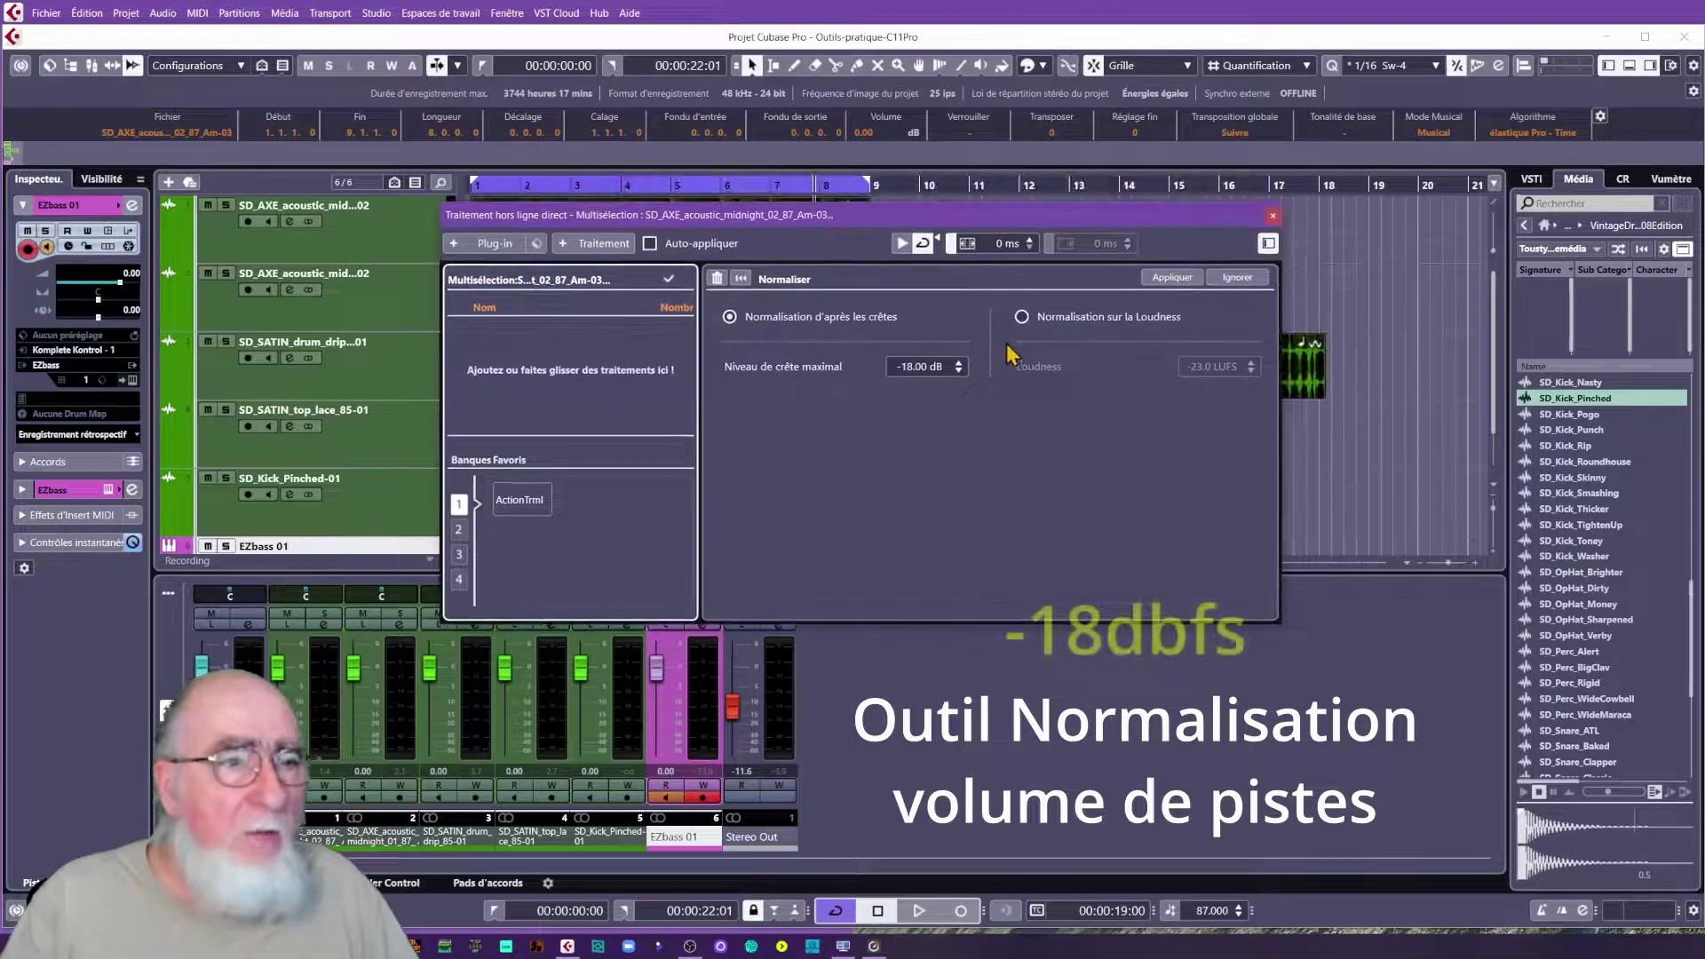
left_click(1174, 278)
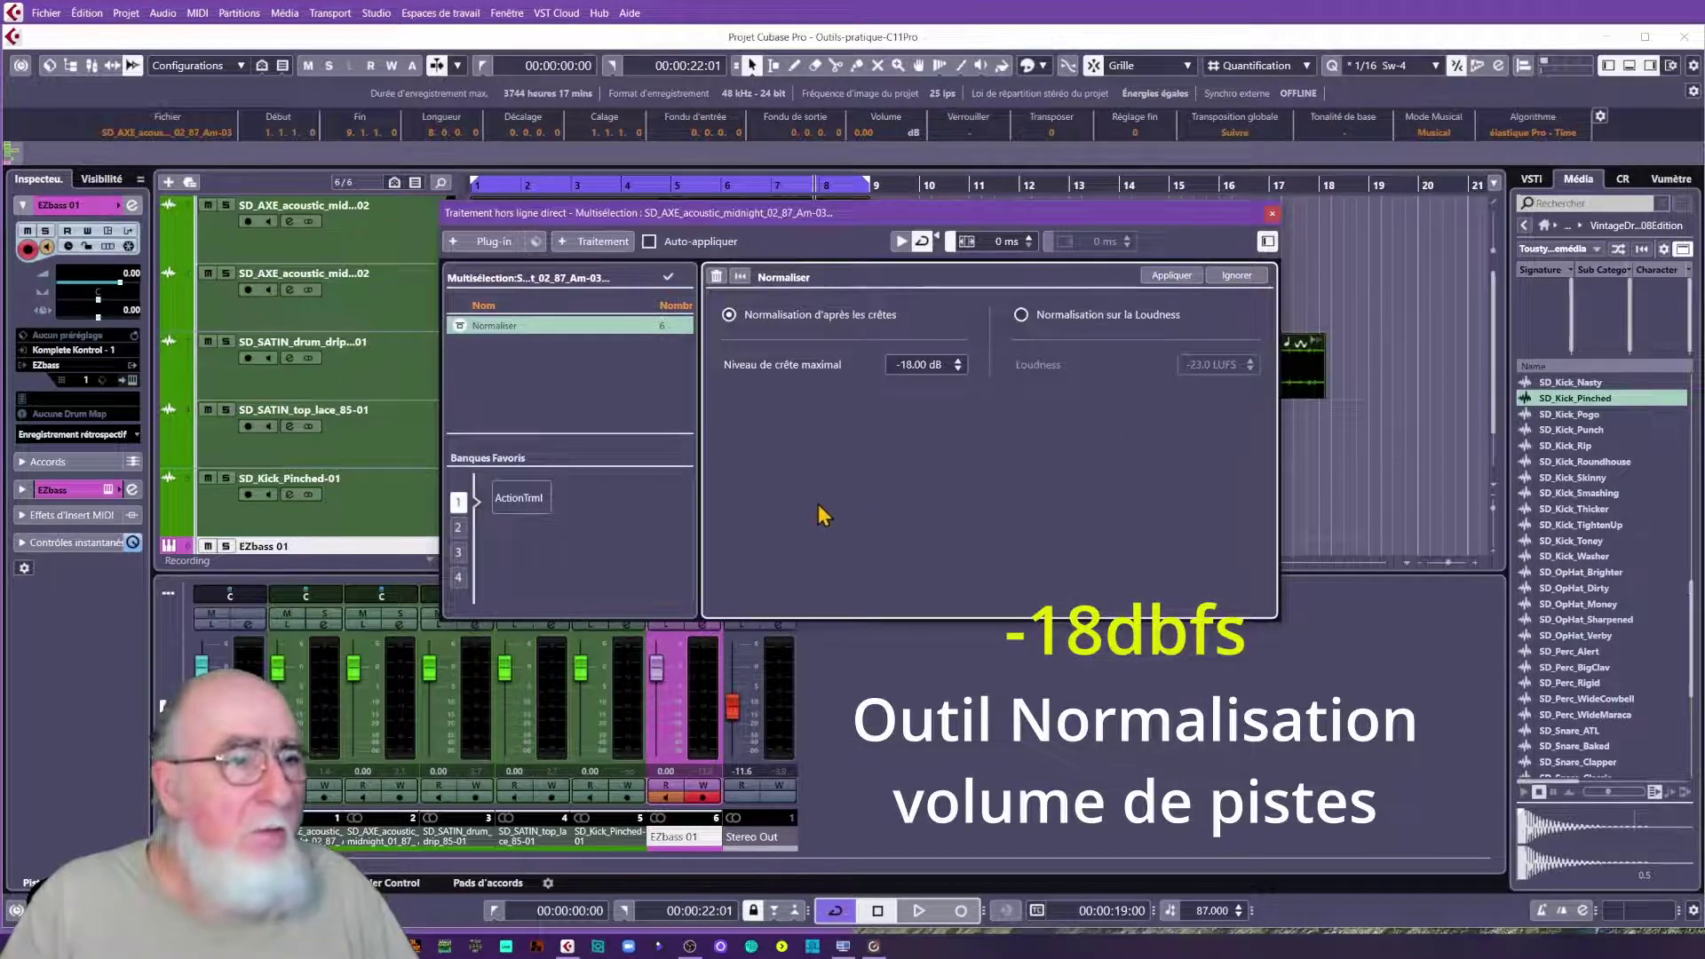
left_click(1274, 215)
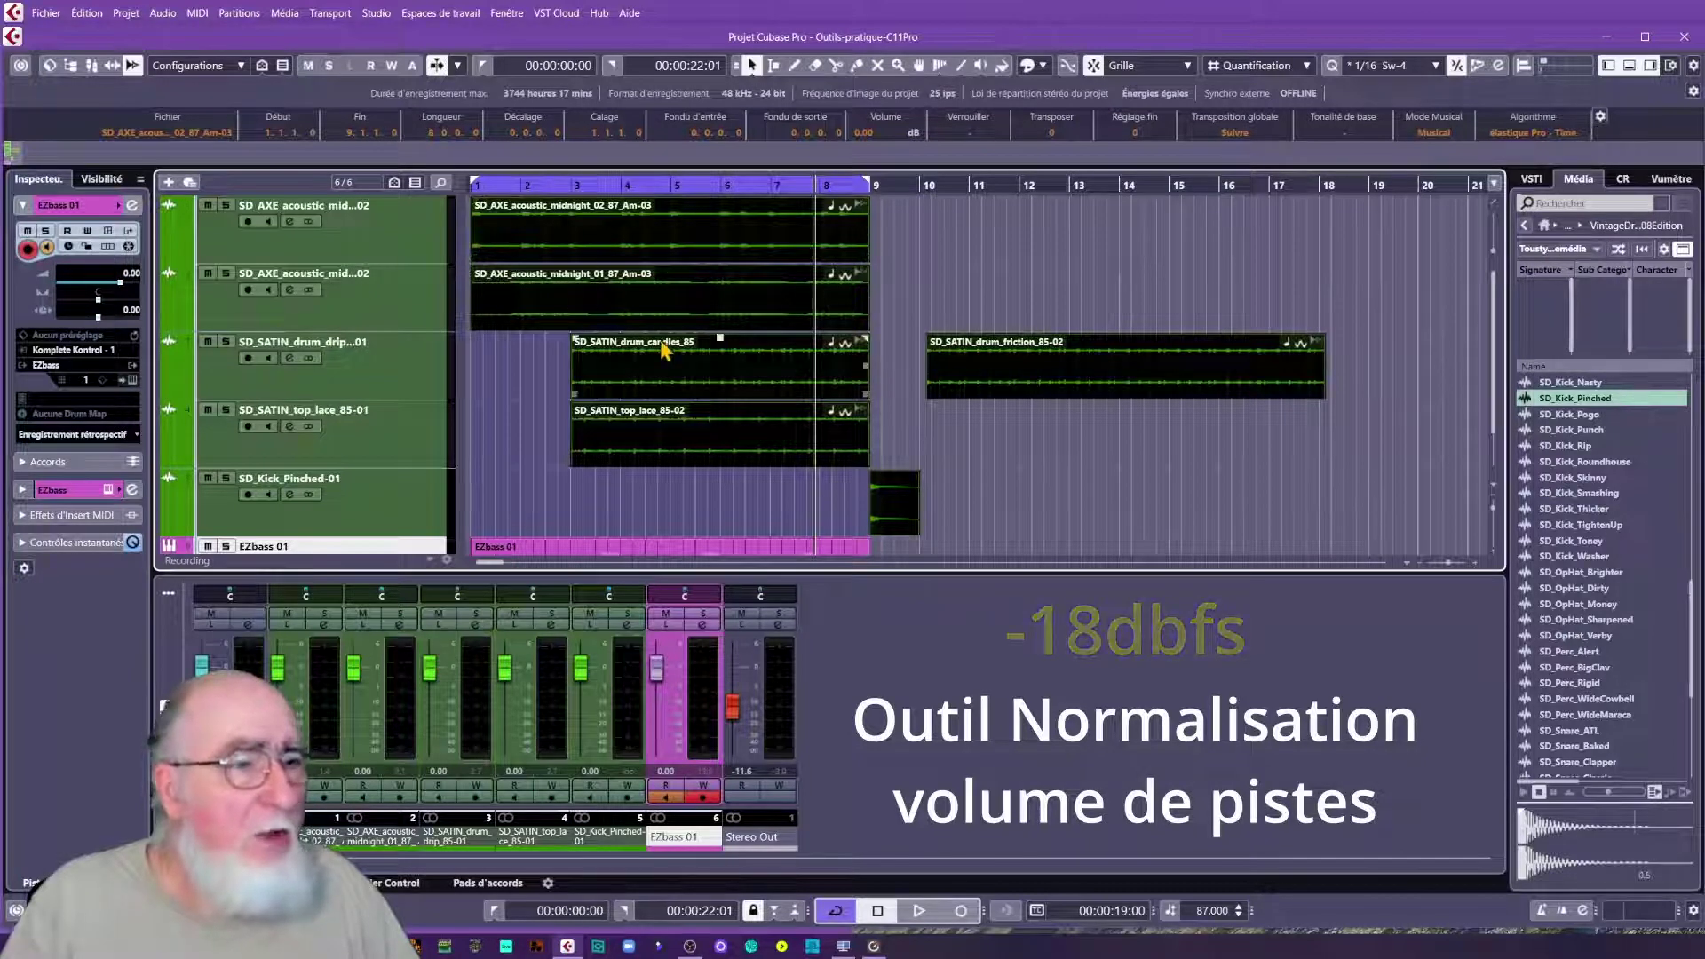
- Reset the Stereo Out fader to 0.00
key("shift+b")
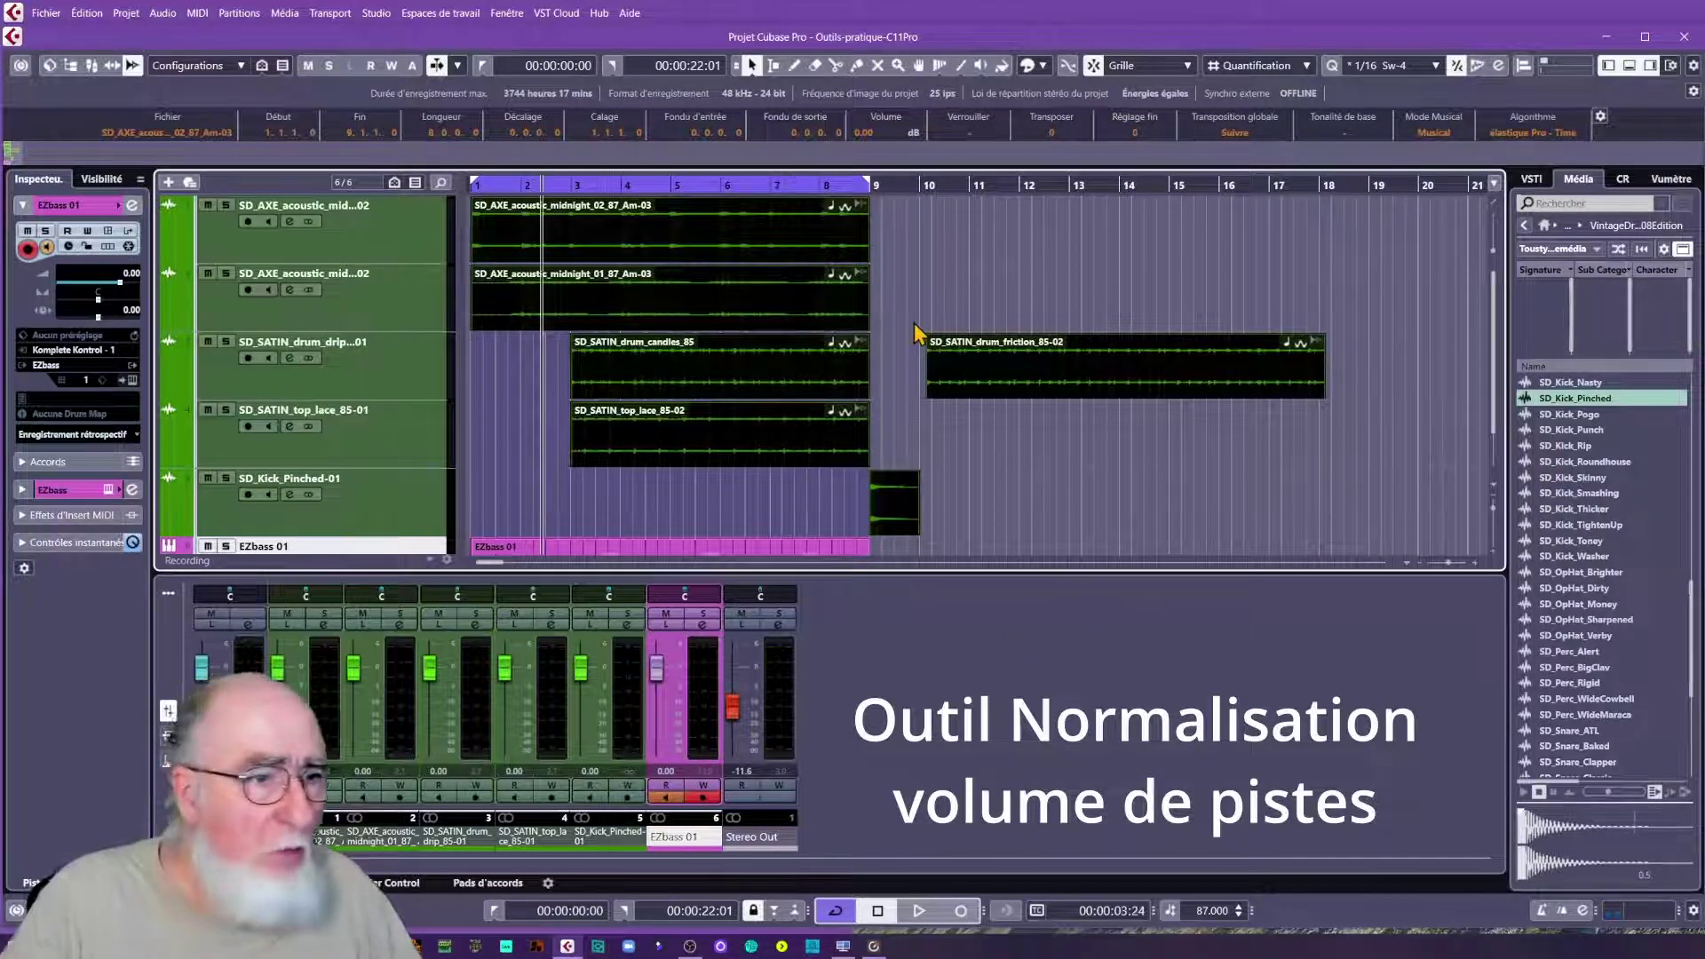
left_click_drag(728, 724, 737, 707)
left_click(736, 701, "ctrl")
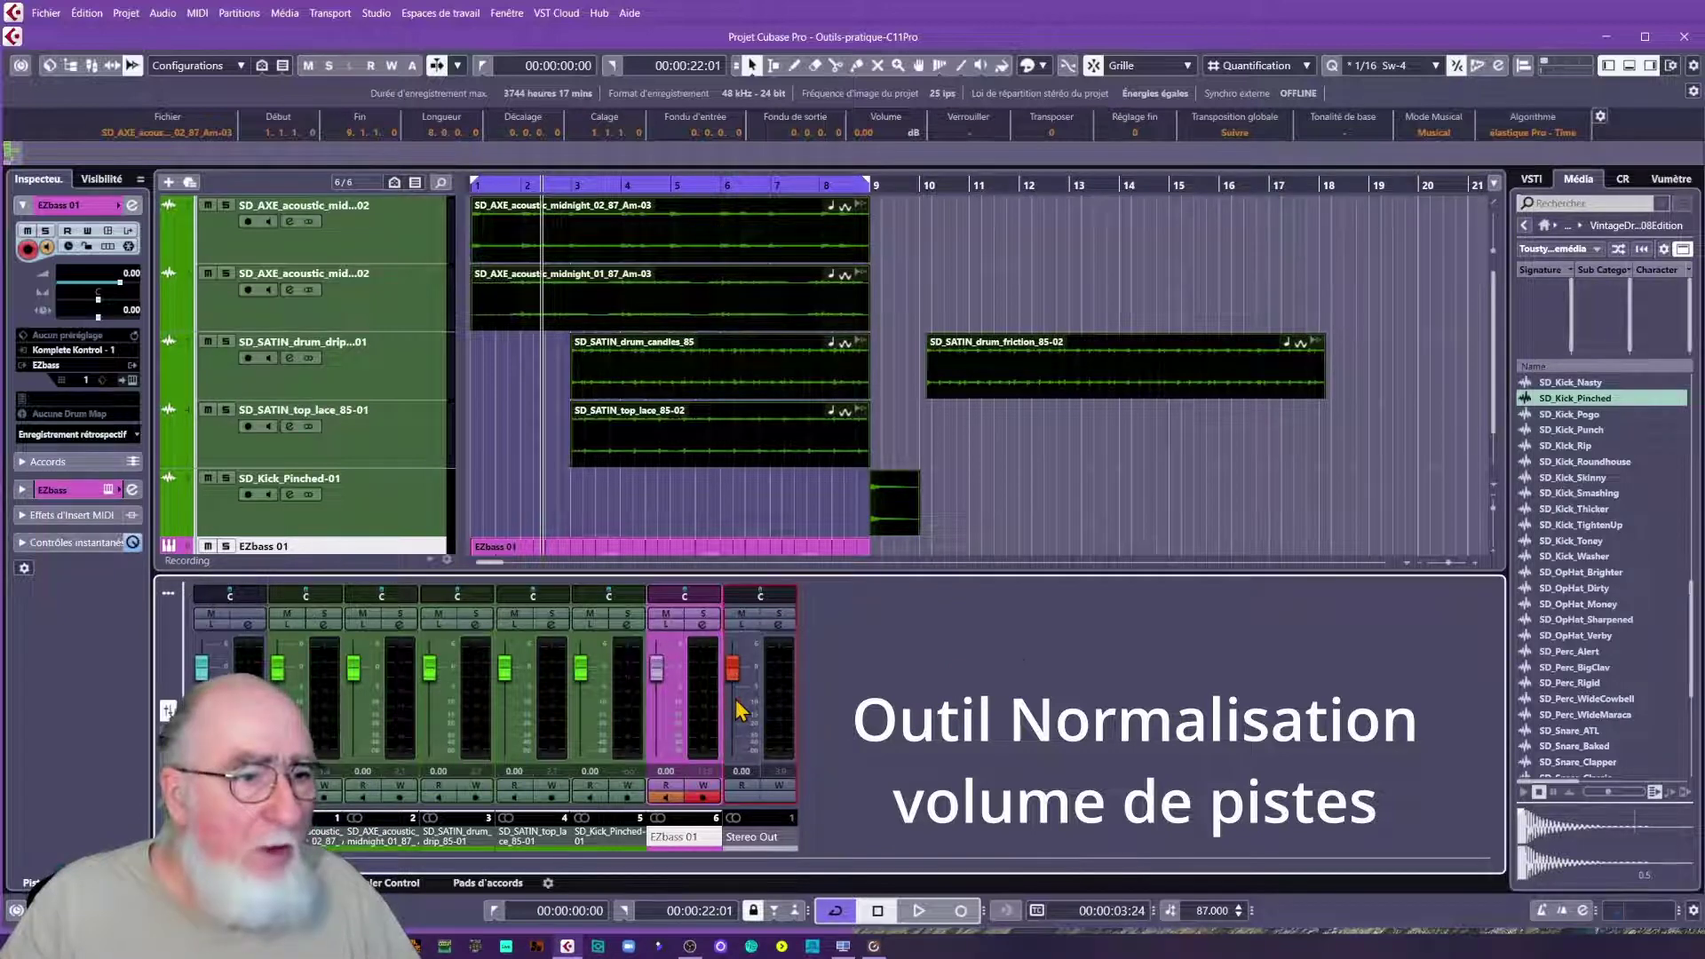
- Play back the normalized session from the beginning to check the track levels
key("Home")
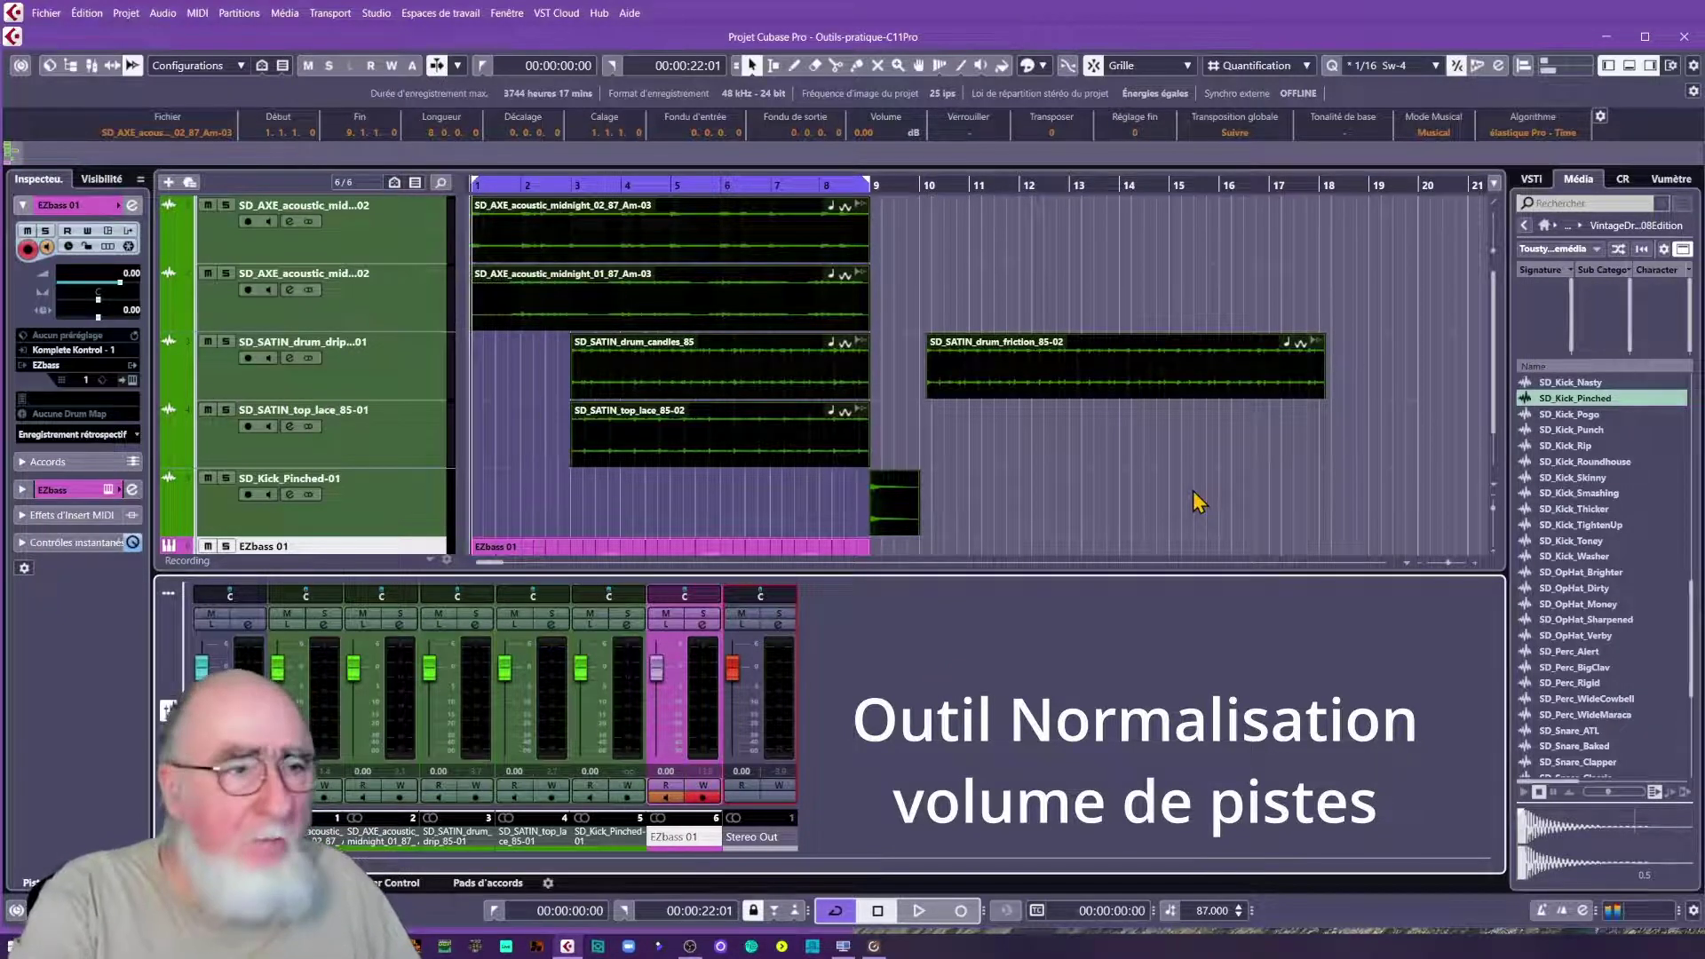
key("space")
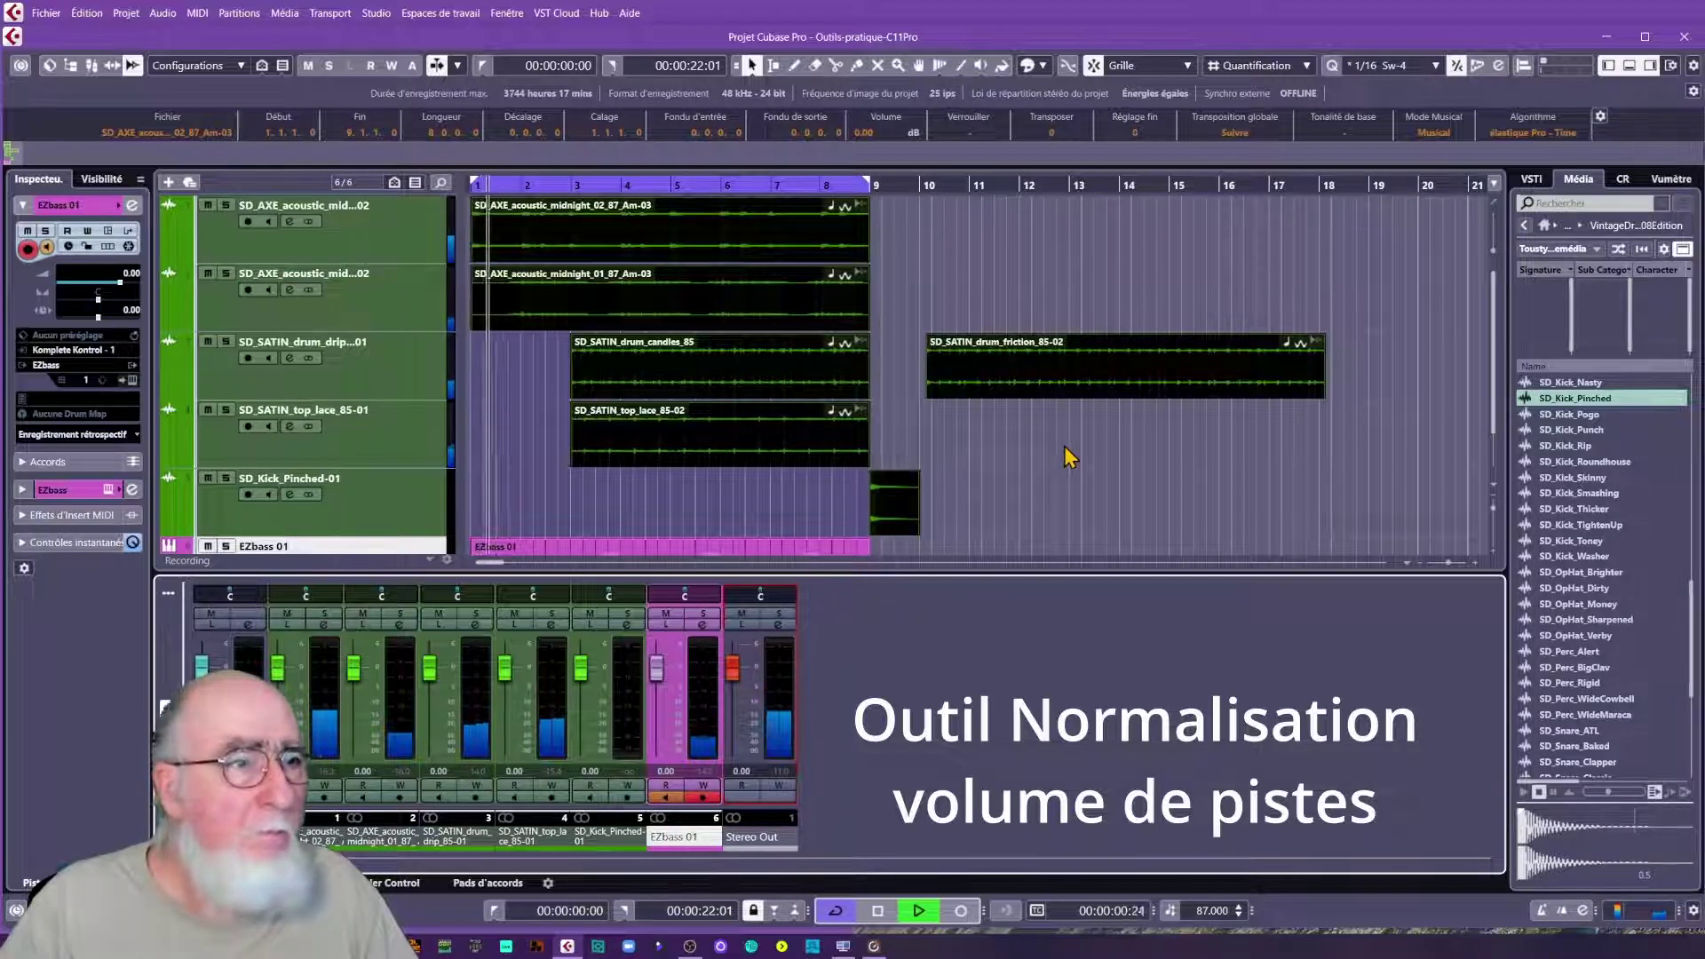
key("space")
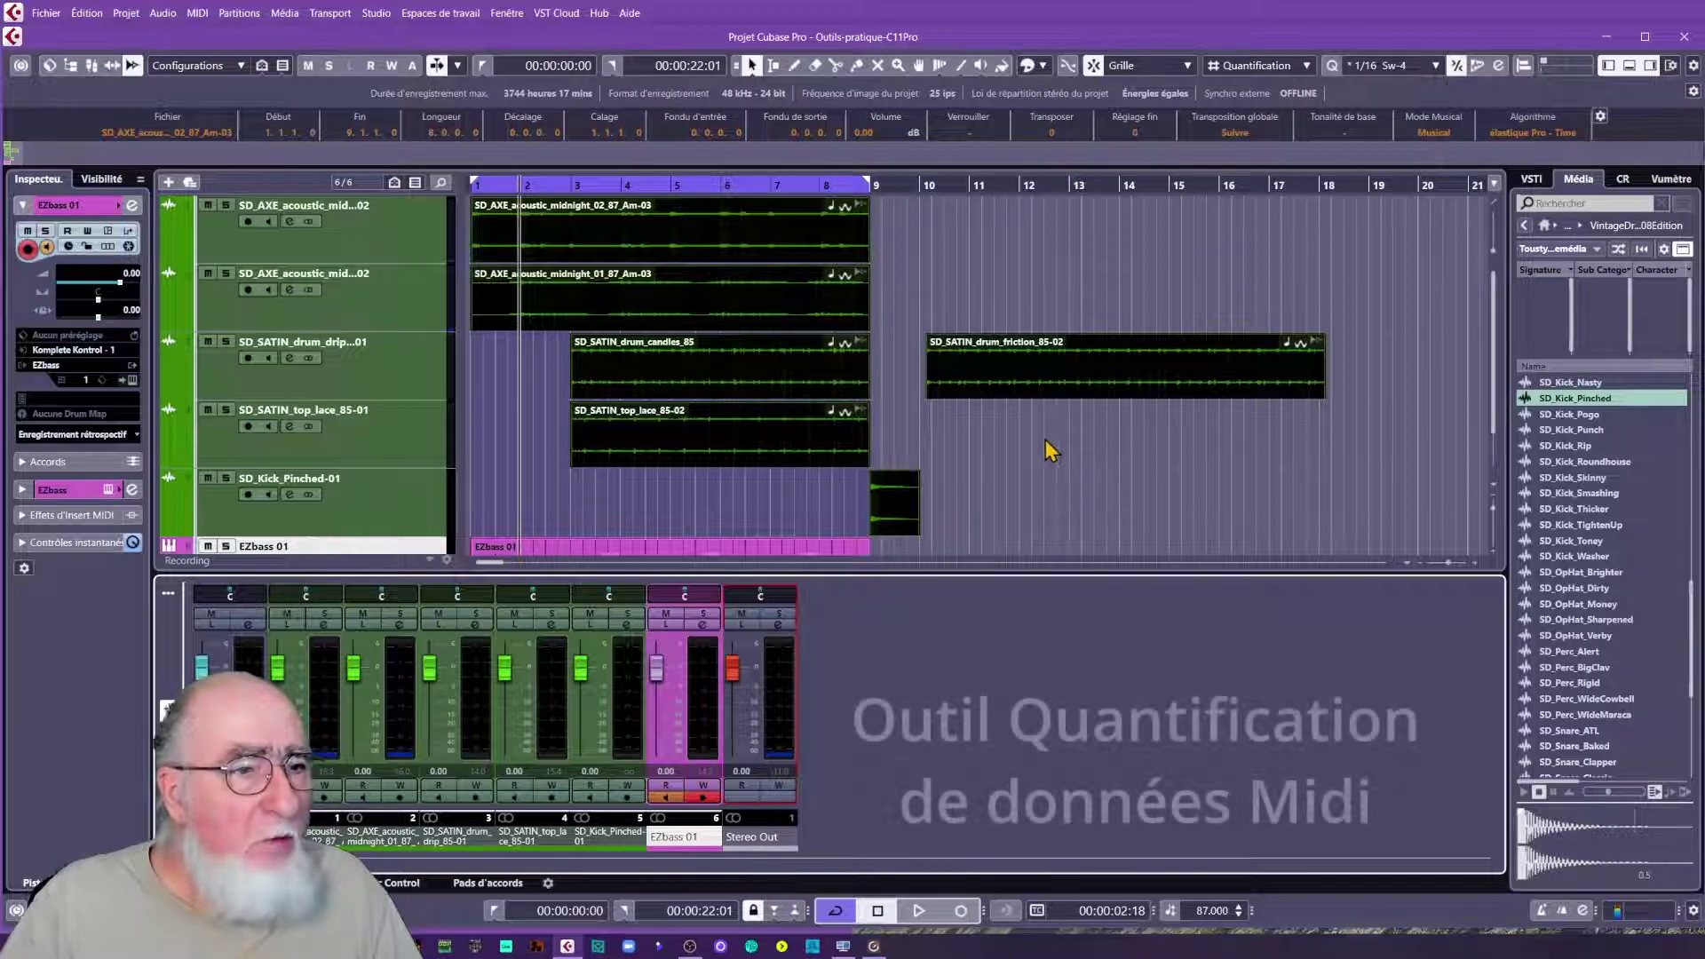
- Open the EZbass 01 MIDI part in the Key Editor with no notes selected
key("ctrl+z")
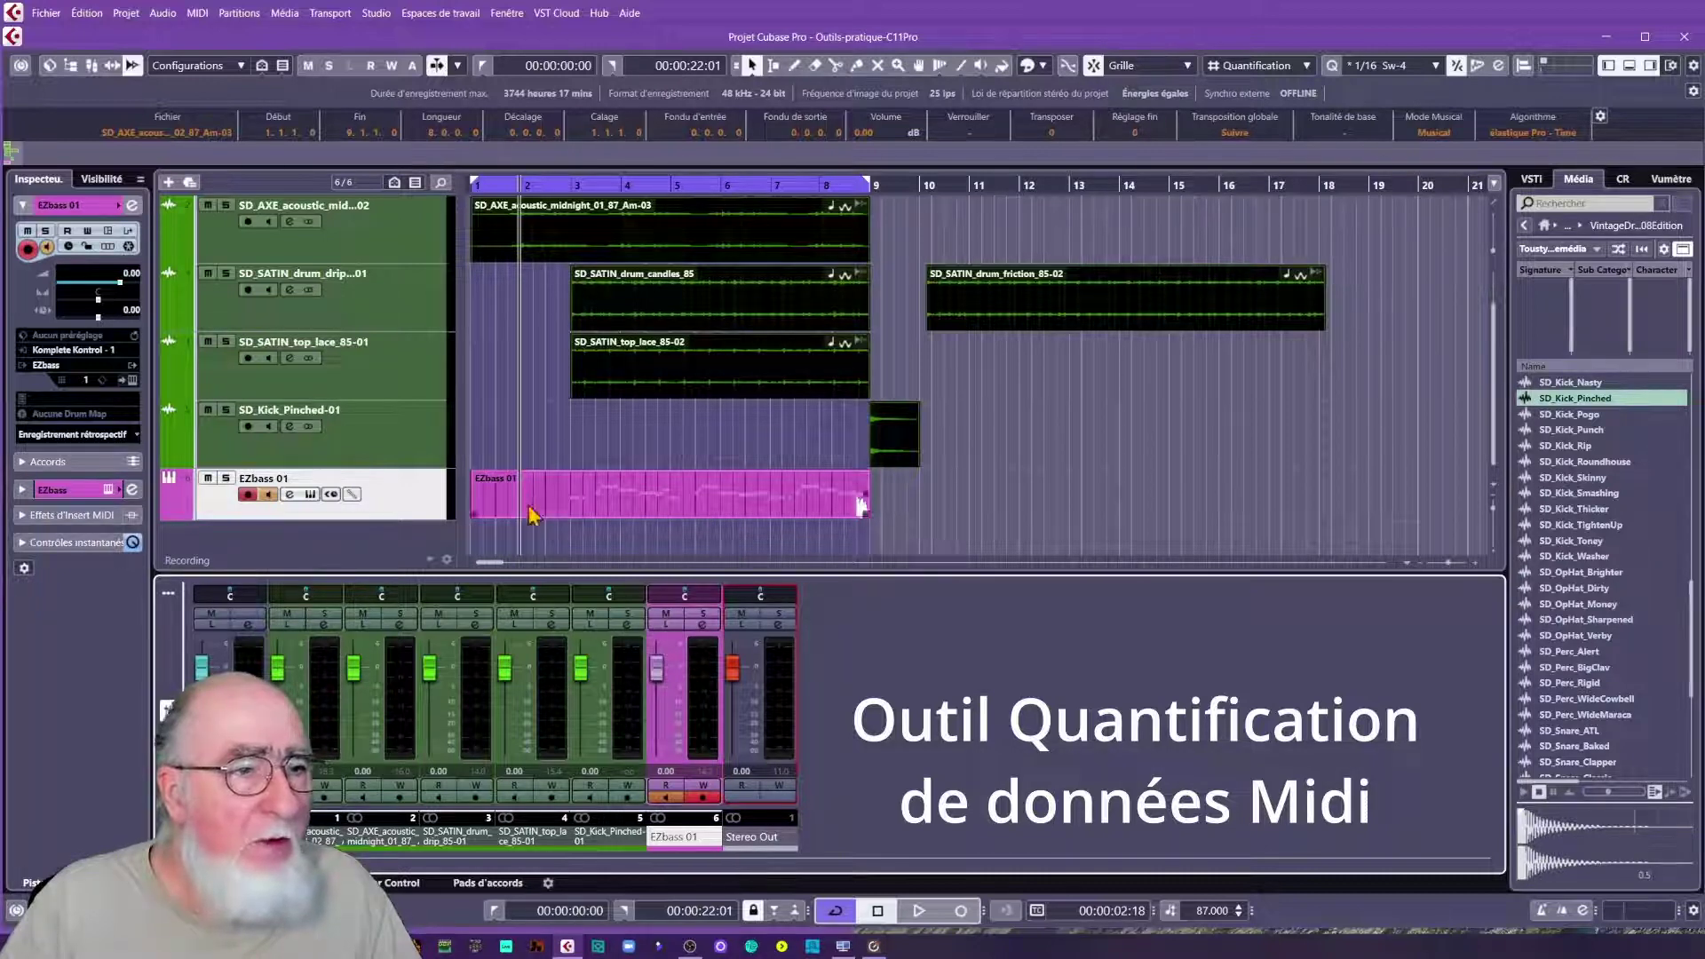
double_click(705, 506)
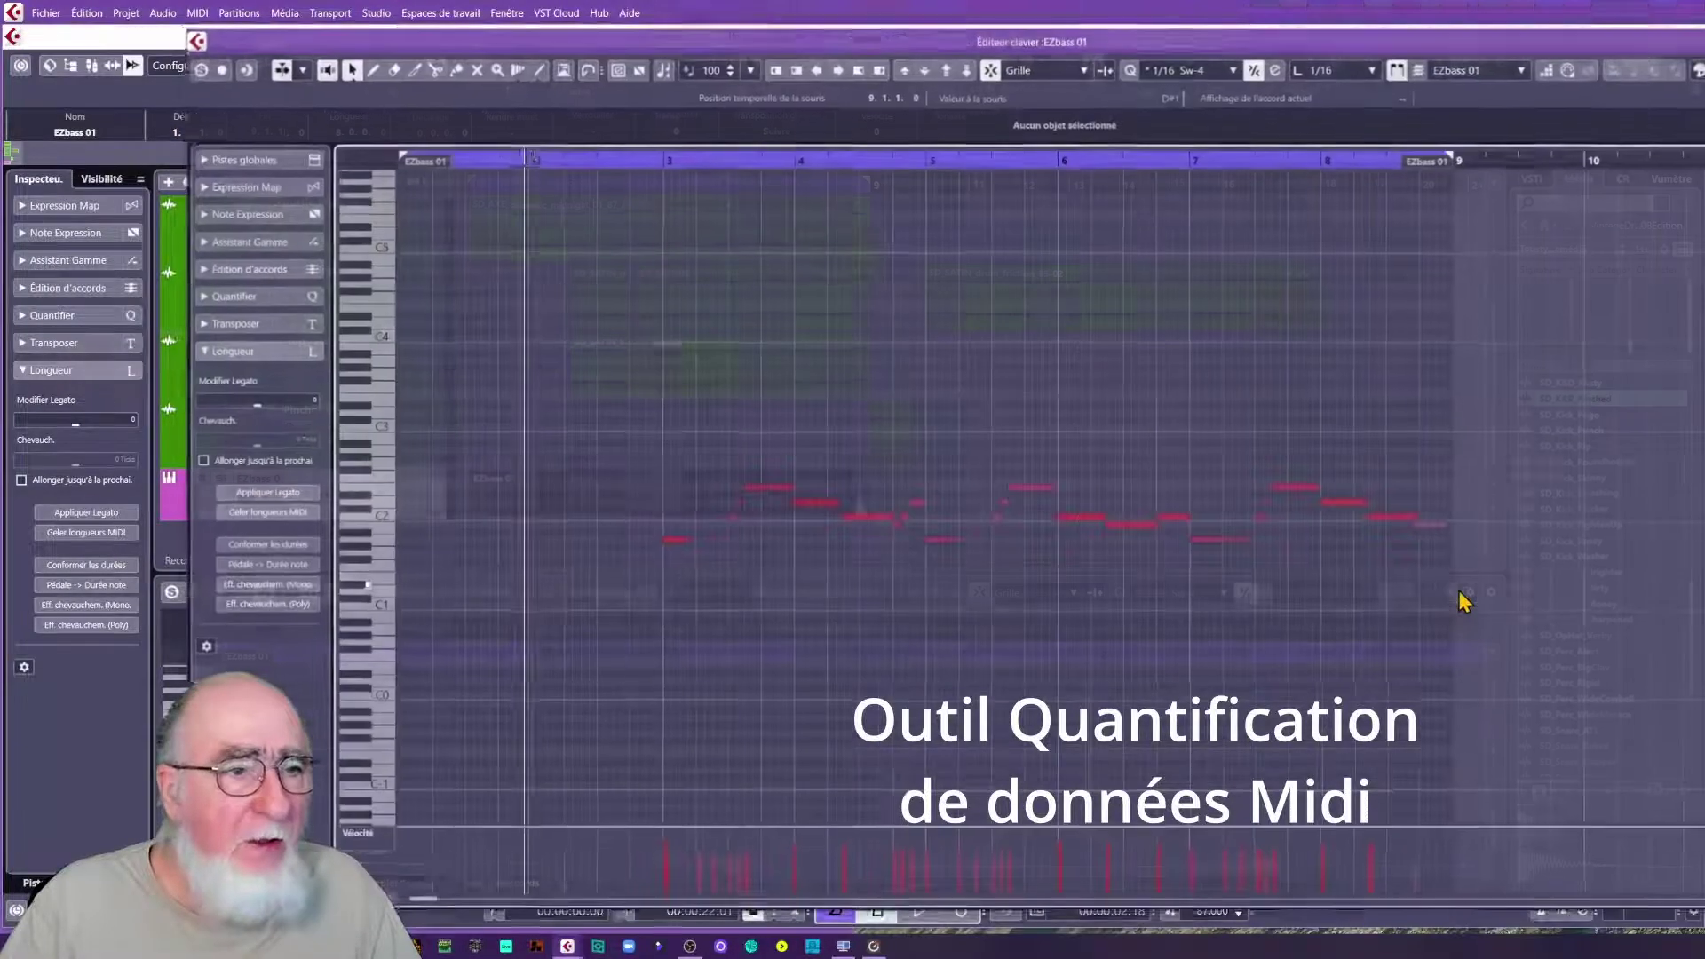
left_click(1449, 592)
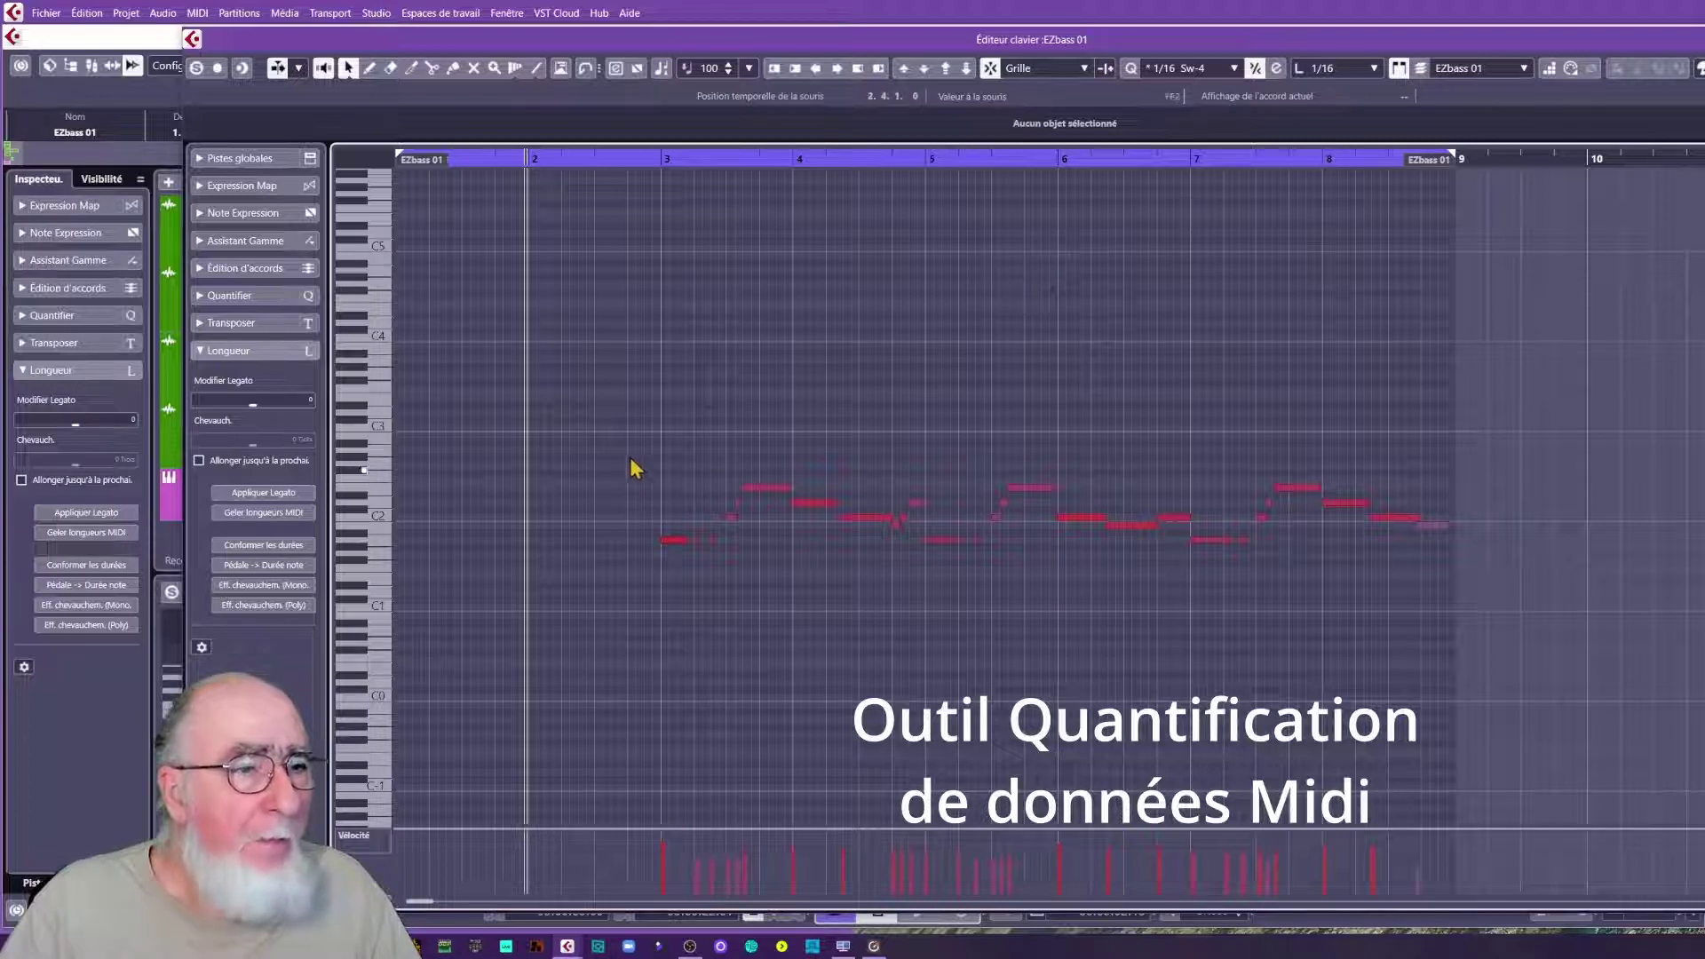
- Select all the EZbass notes in the part and apply the 1/16 quantization to them
left_click_drag(633, 161, 636, 183)
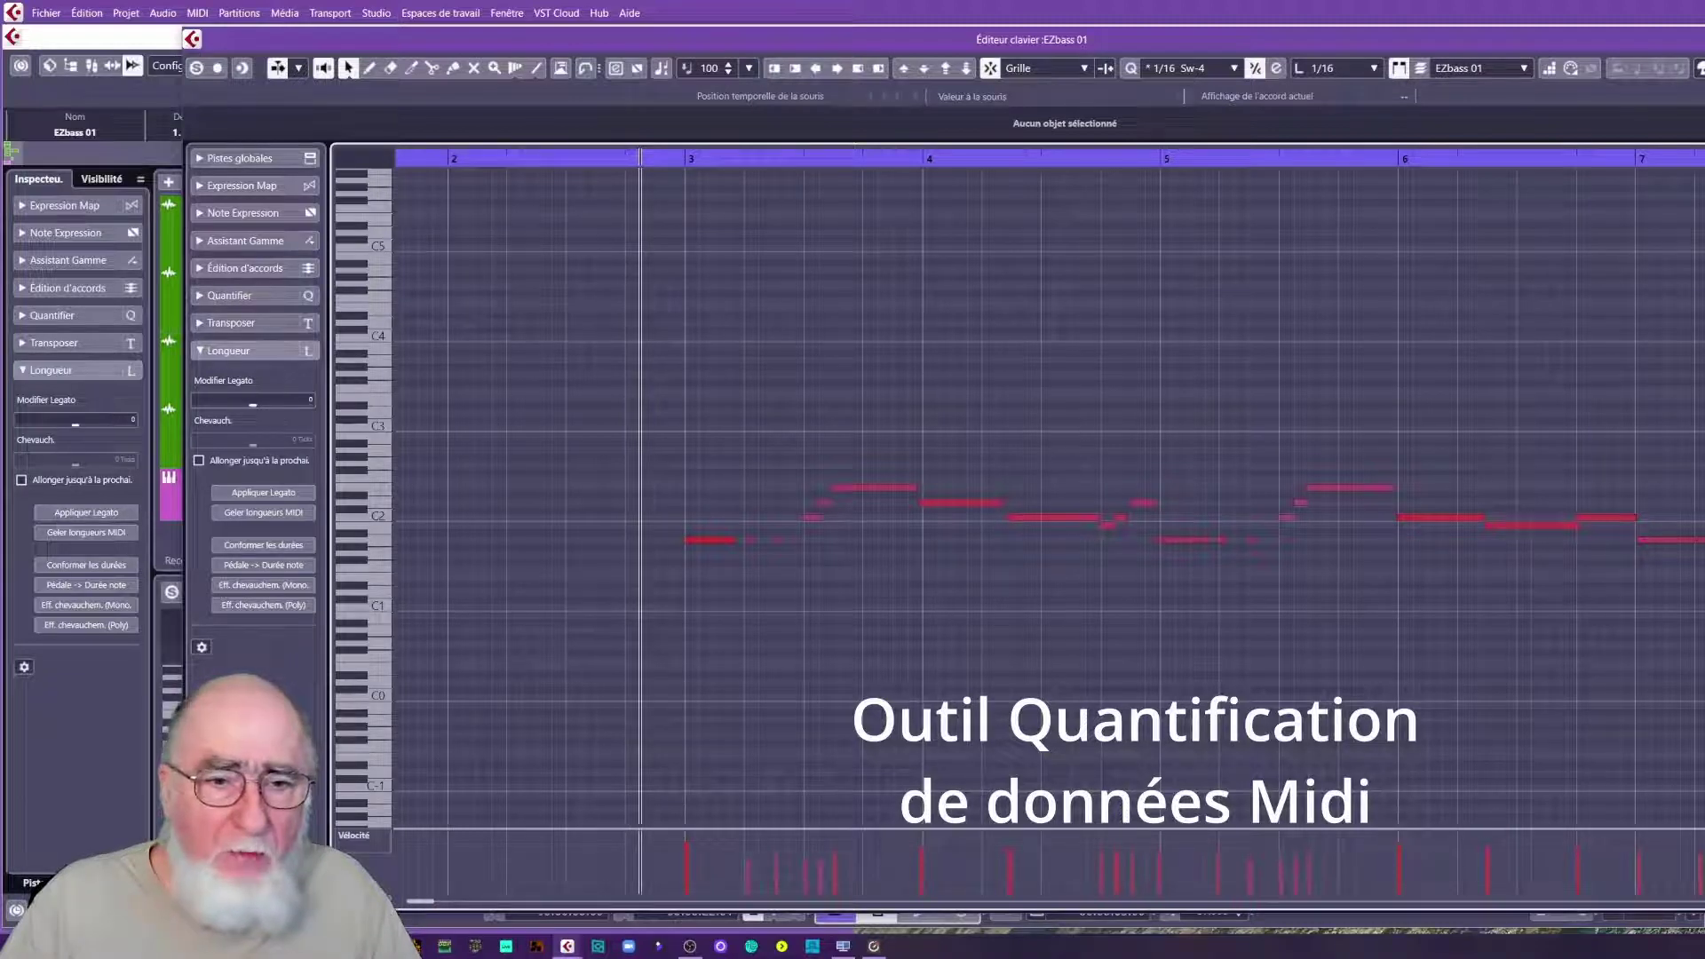
scroll(1461, 506, "right", 4)
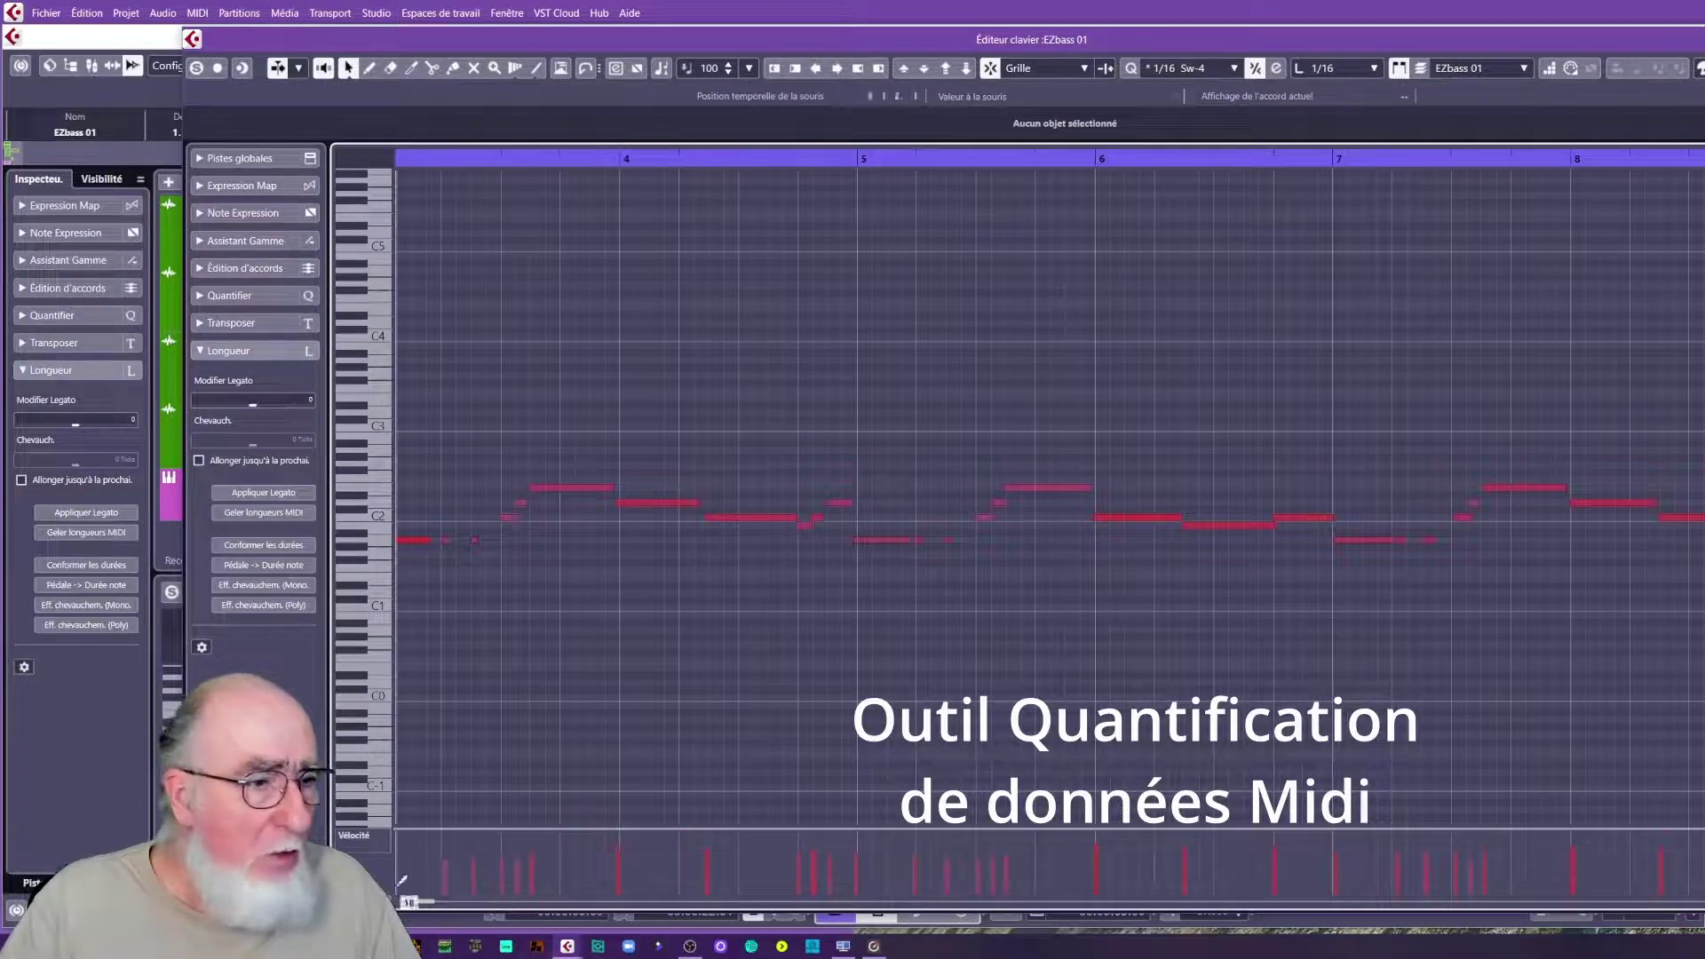
scroll(446, 852, "left", 4)
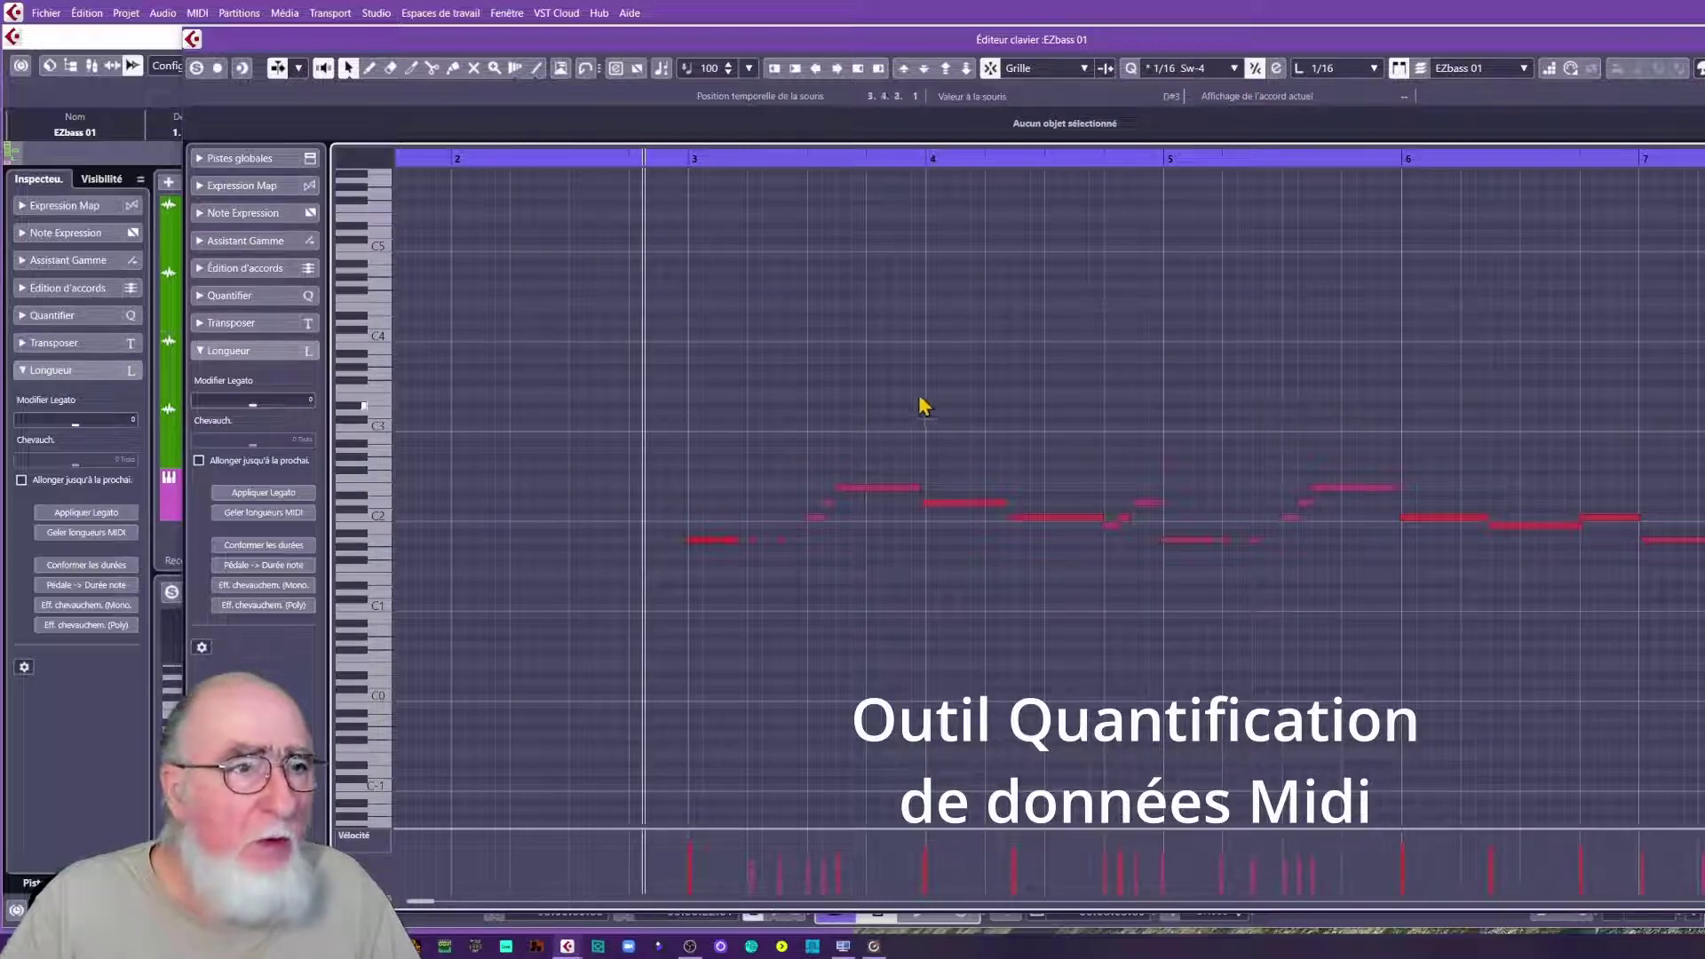
left_click_drag(915, 160, 919, 125)
left_click_drag(1588, 446, 638, 650)
left_click_drag(638, 653, 637, 653)
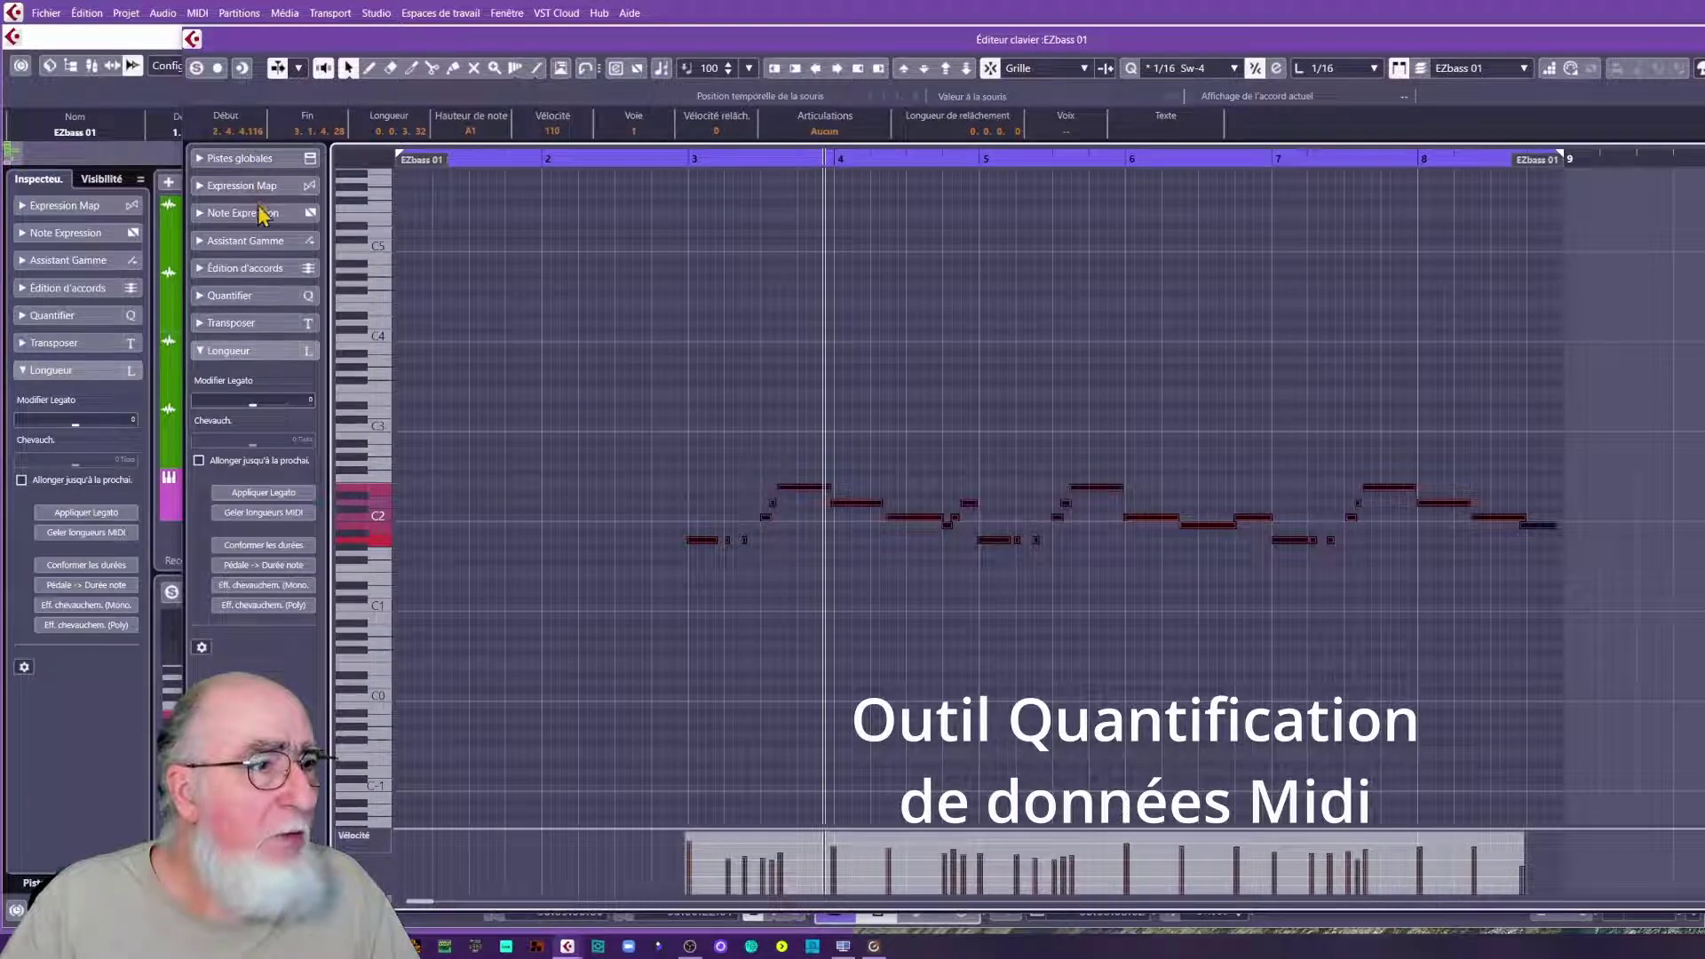
left_click(232, 296)
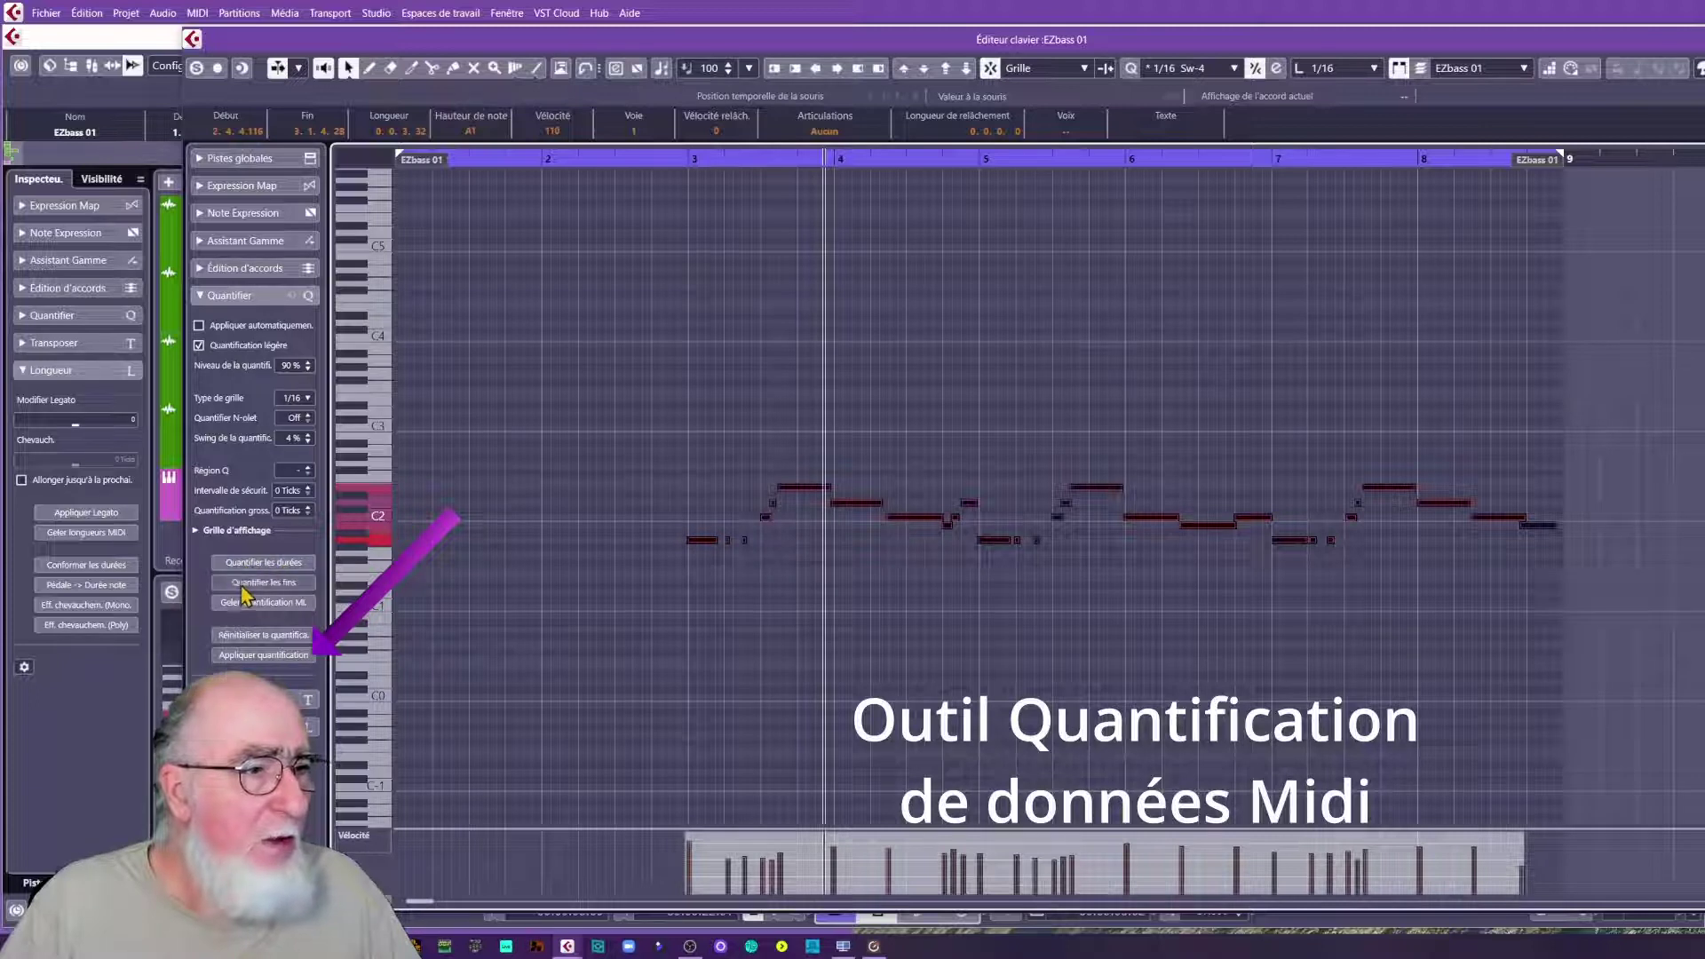
left_click(279, 655)
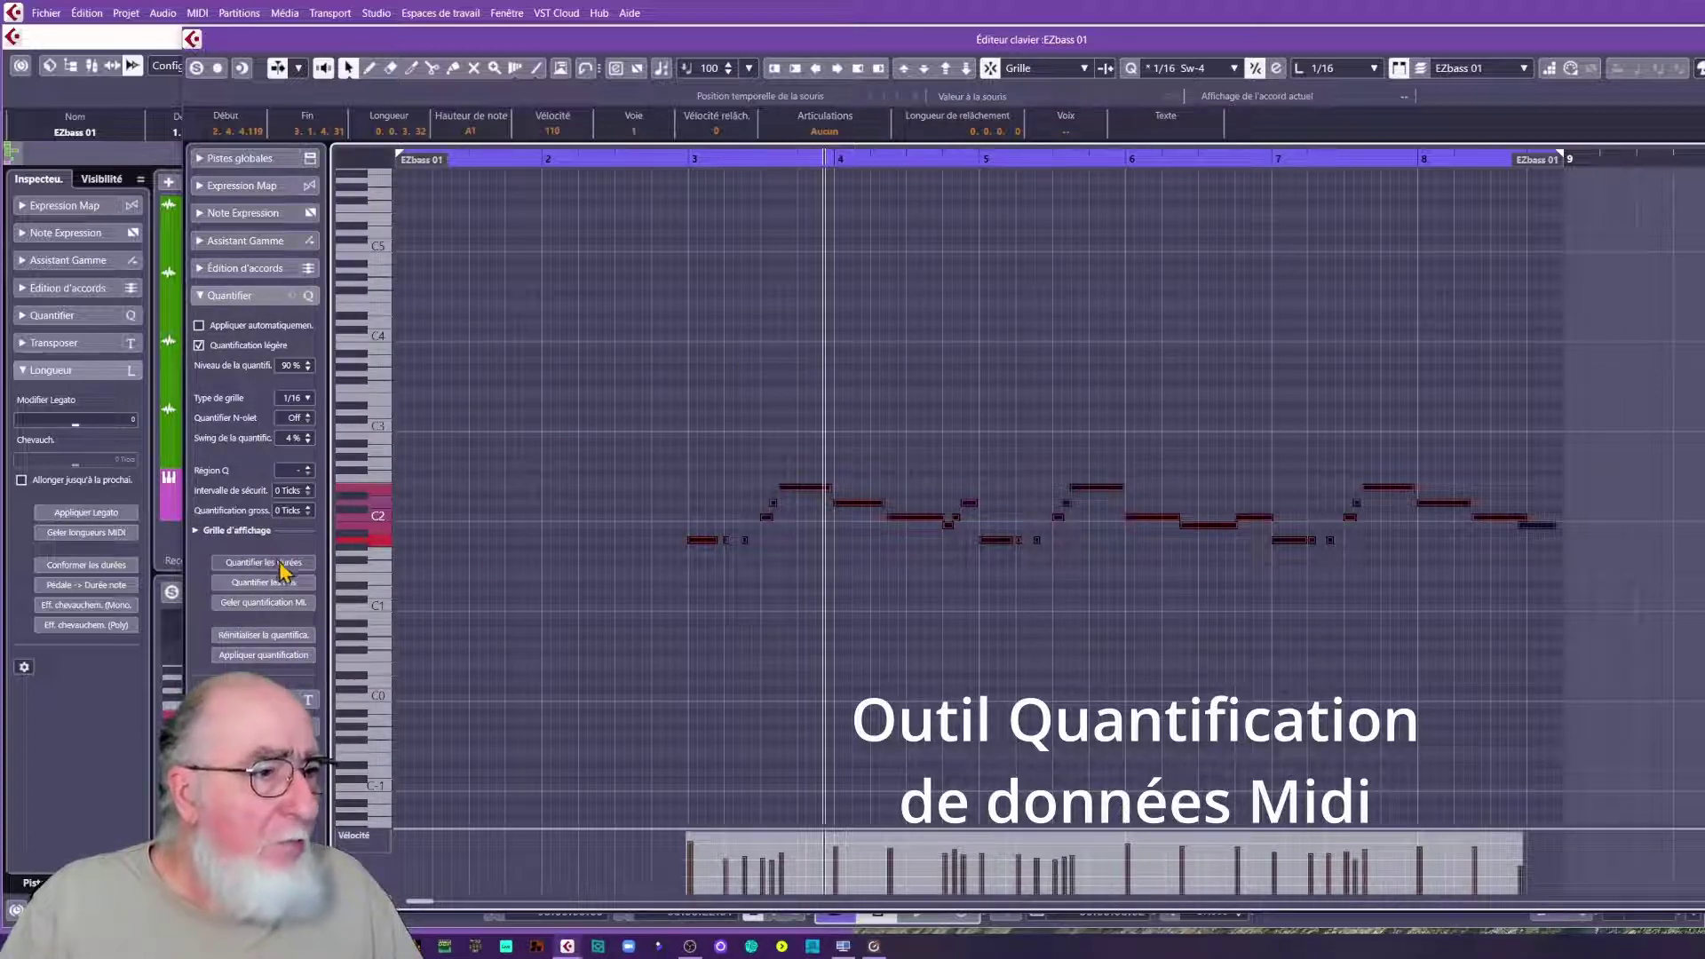
- Reset the quantization of the selected bass notes, reapply it, and play the part from just before bar 3
left_click(269, 636)
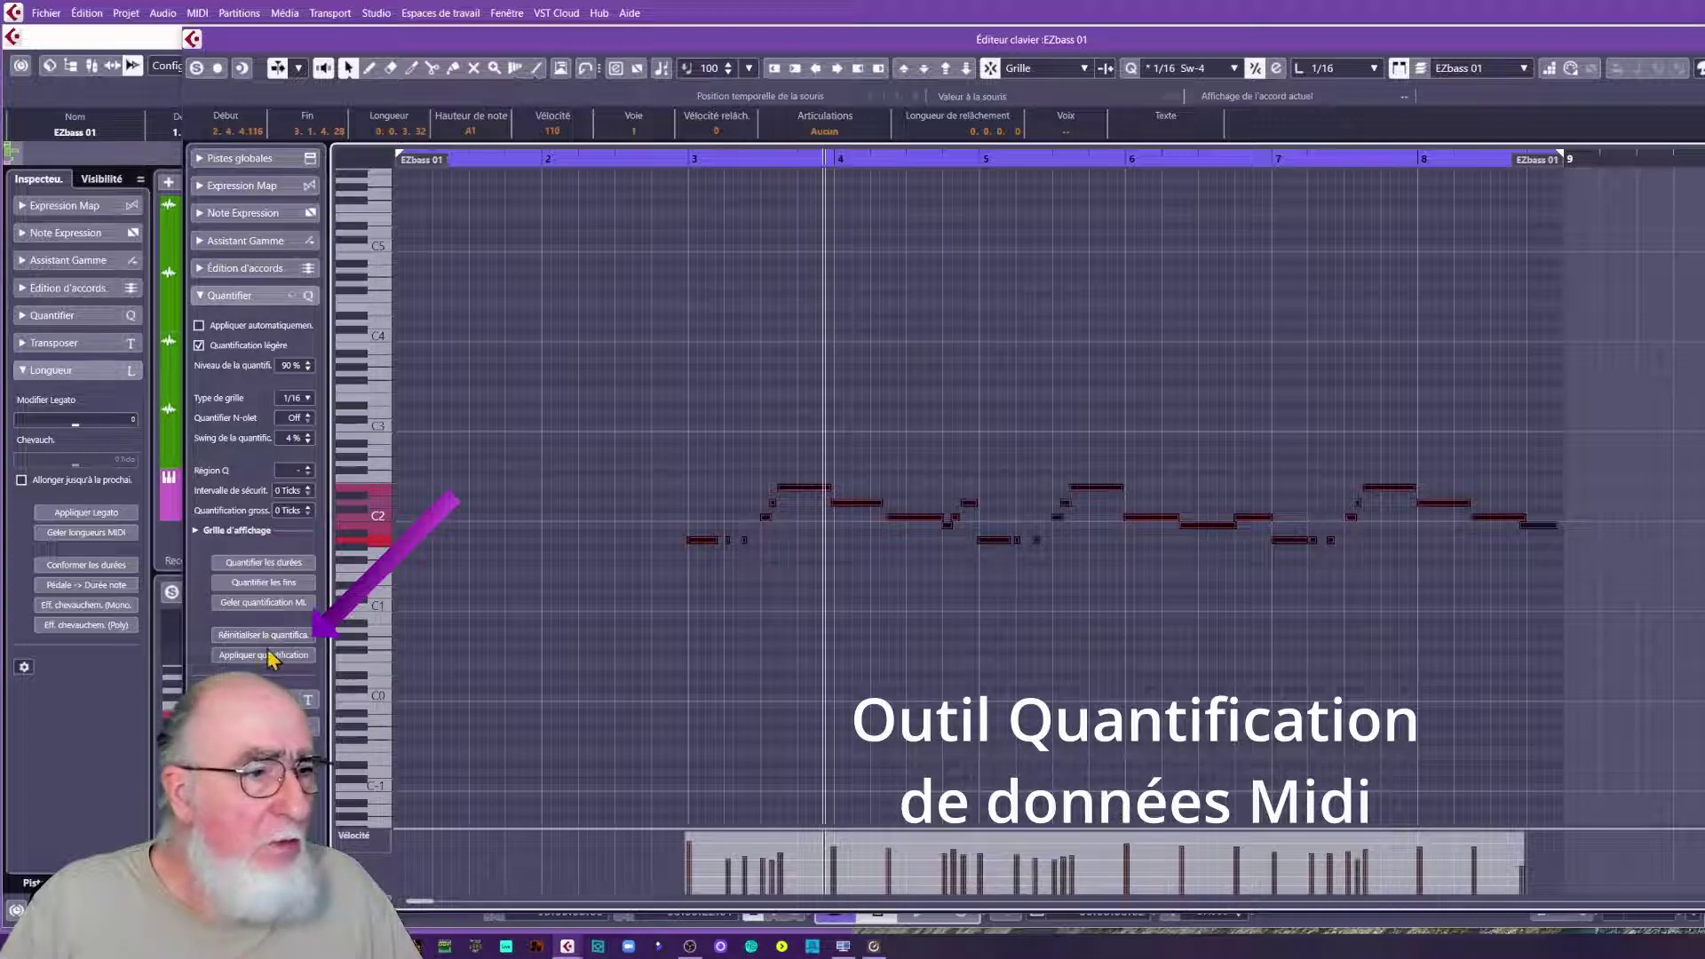
left_click(267, 656)
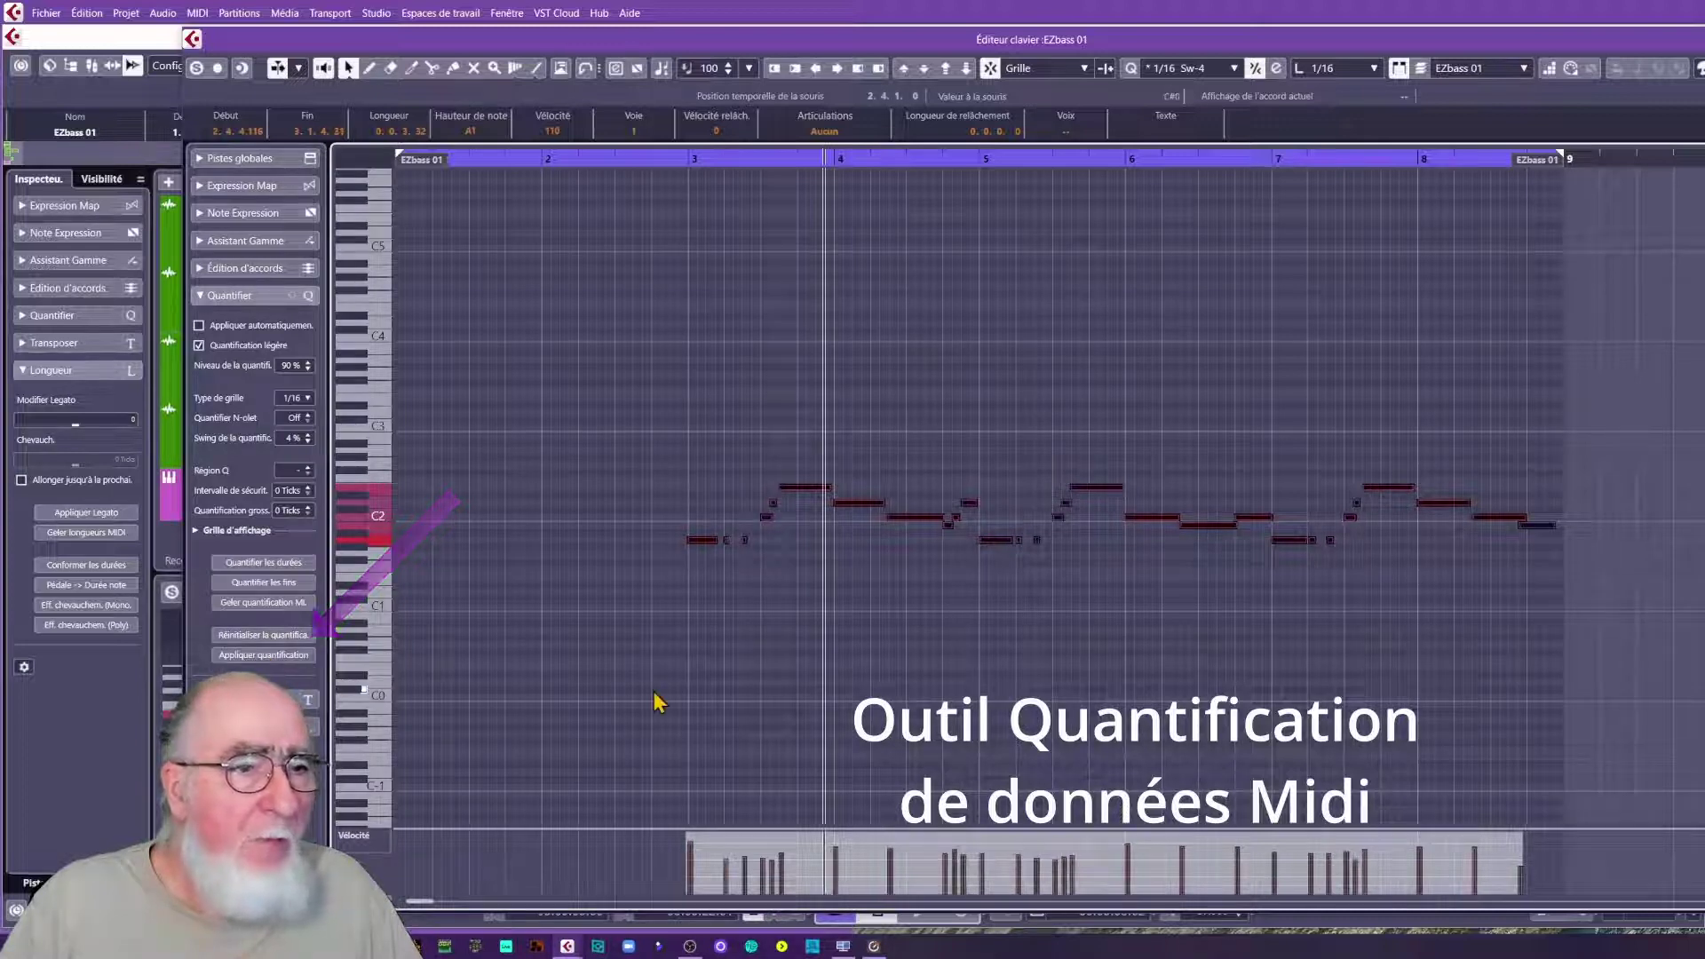
left_click(678, 161)
key("space")
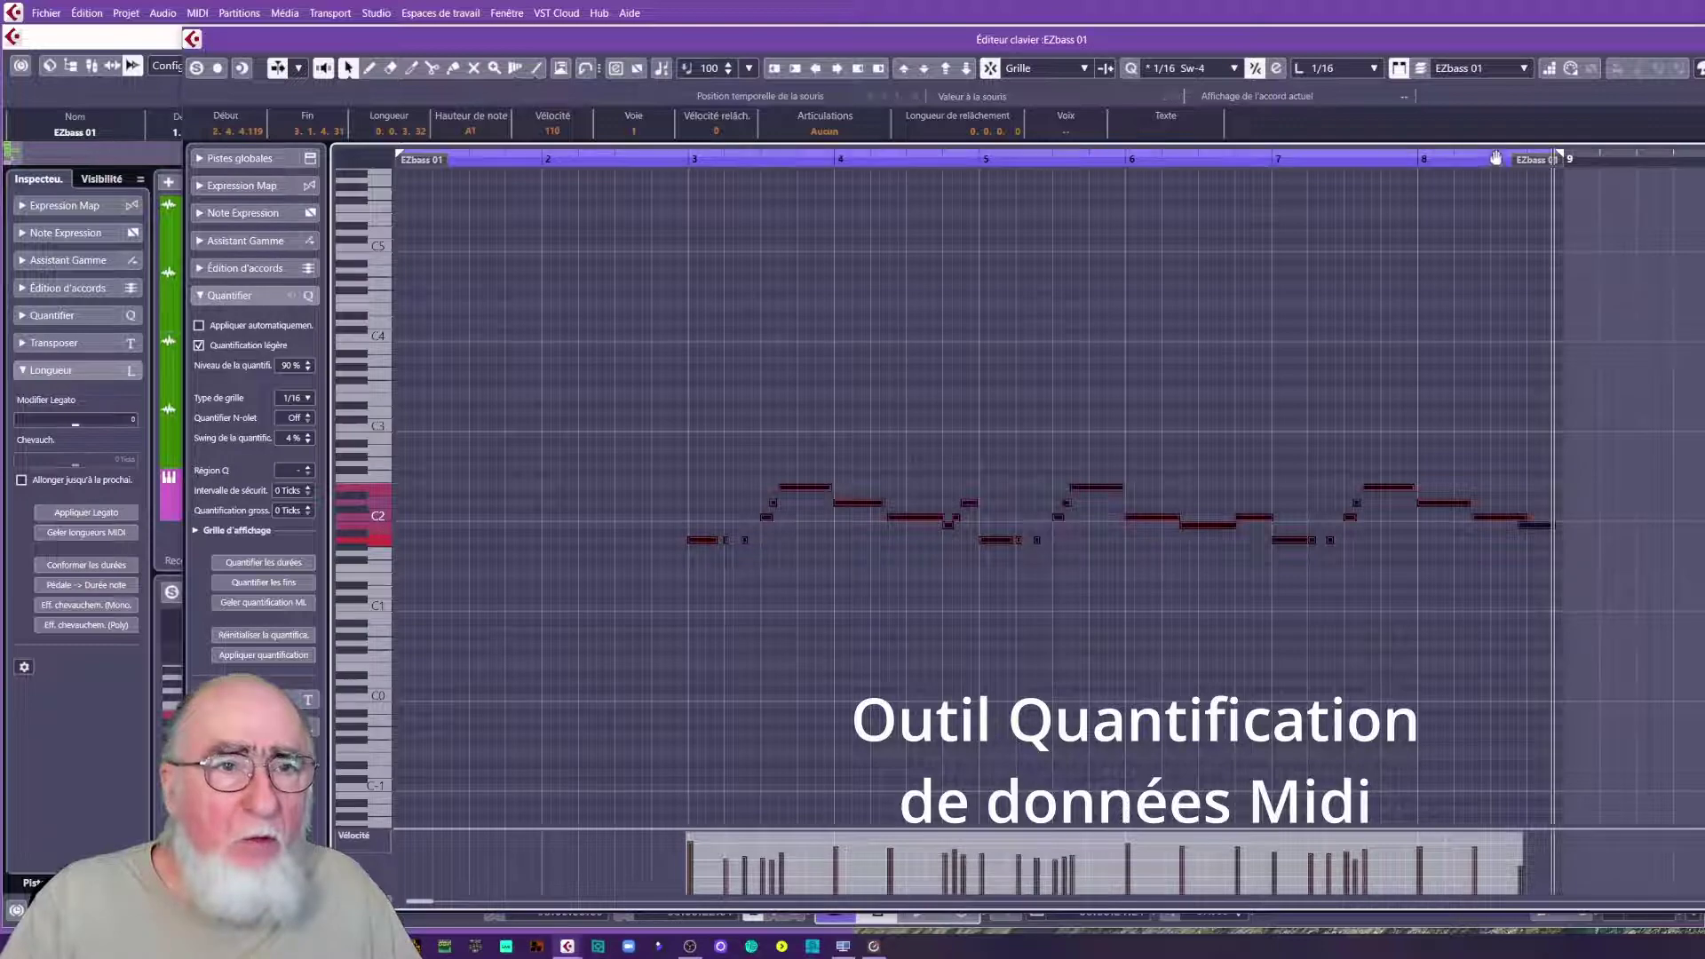
- Shift the start of the last bass note to 8.4.1.0 and enlarge the part's container to accept it
left_click_drag(1490, 164, 1588, 490)
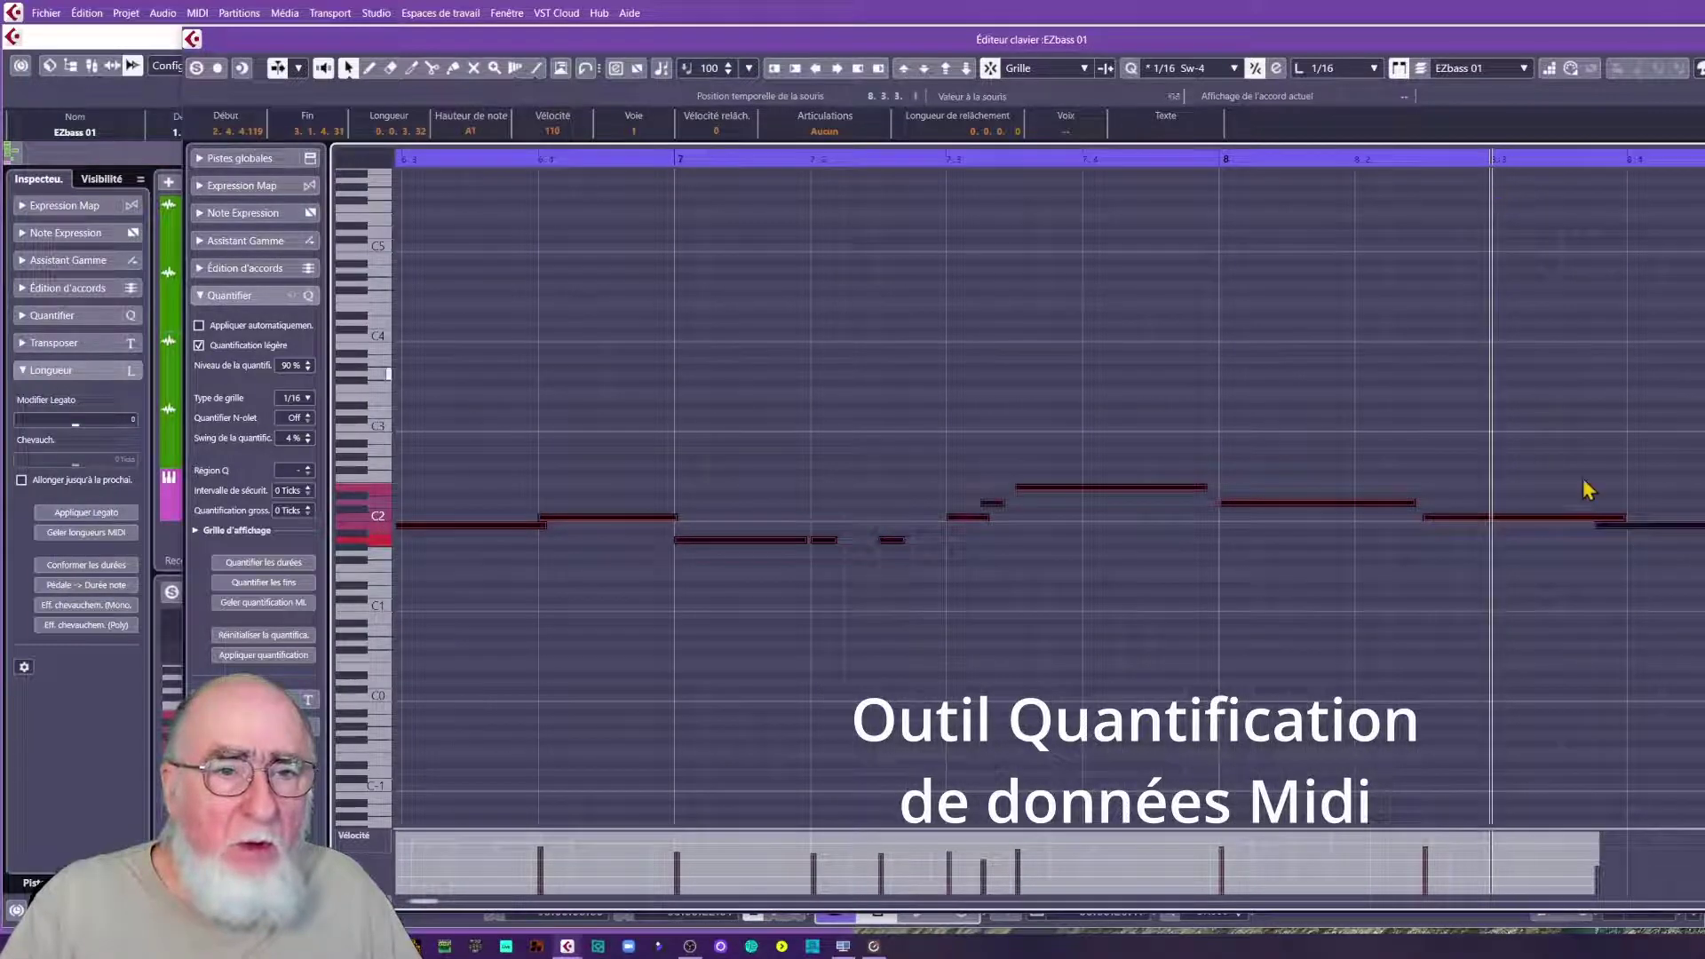
left_click(1638, 538)
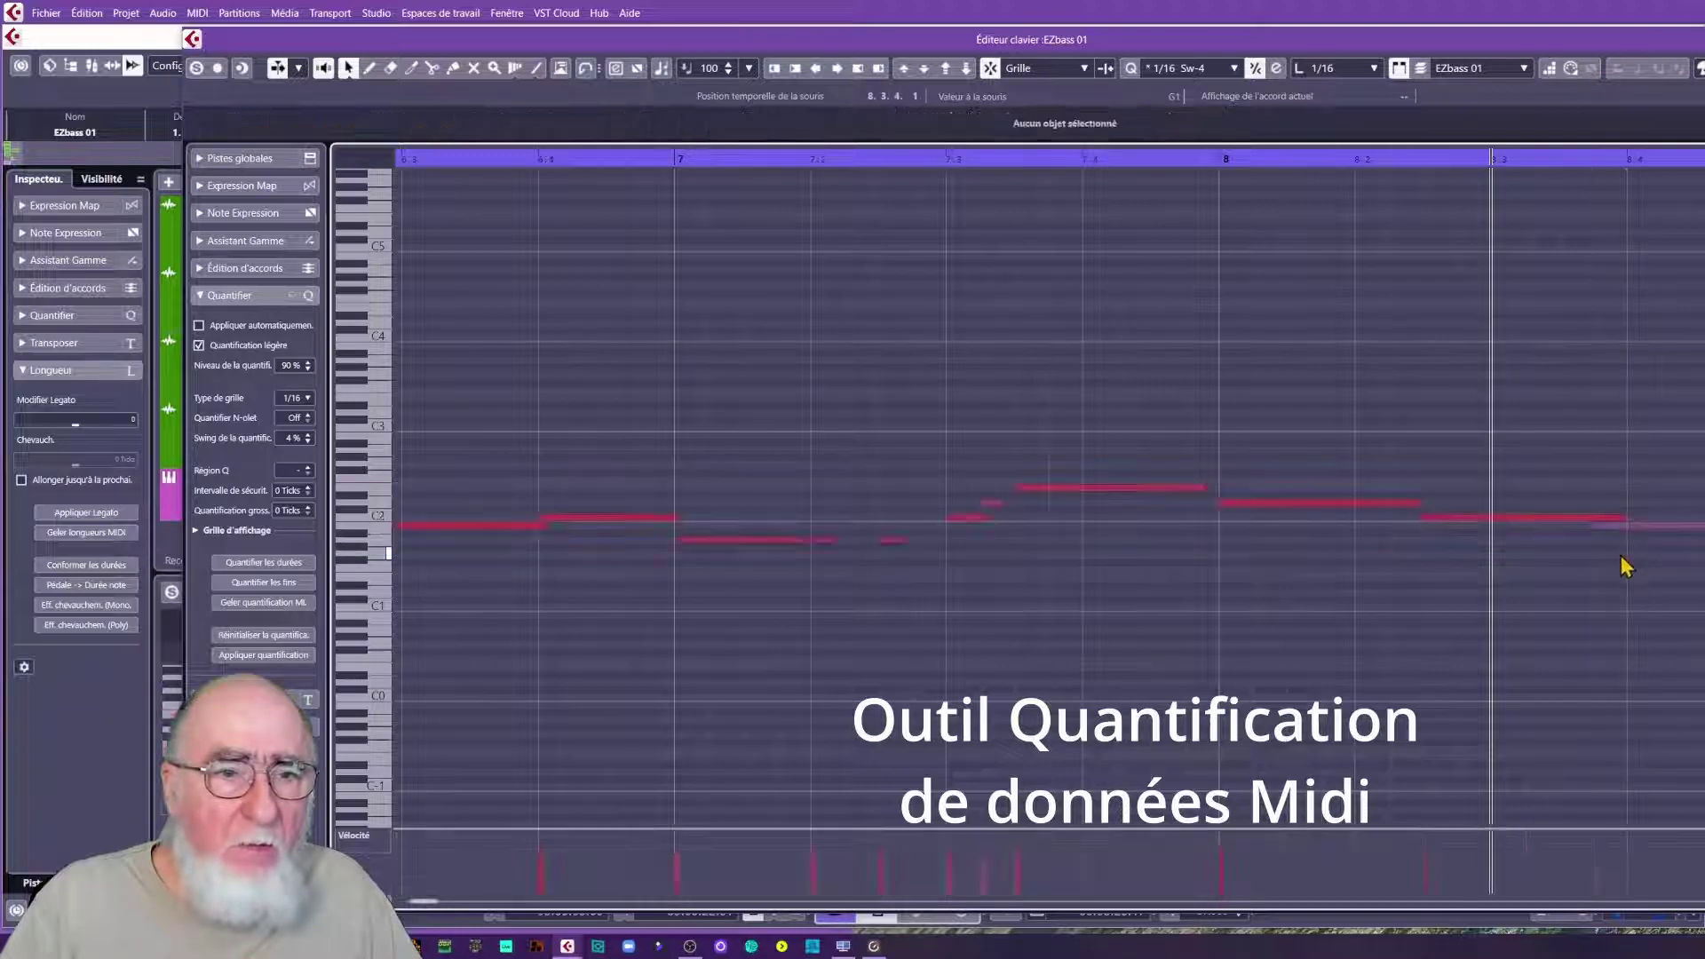
left_click_drag(1651, 528, 1679, 527)
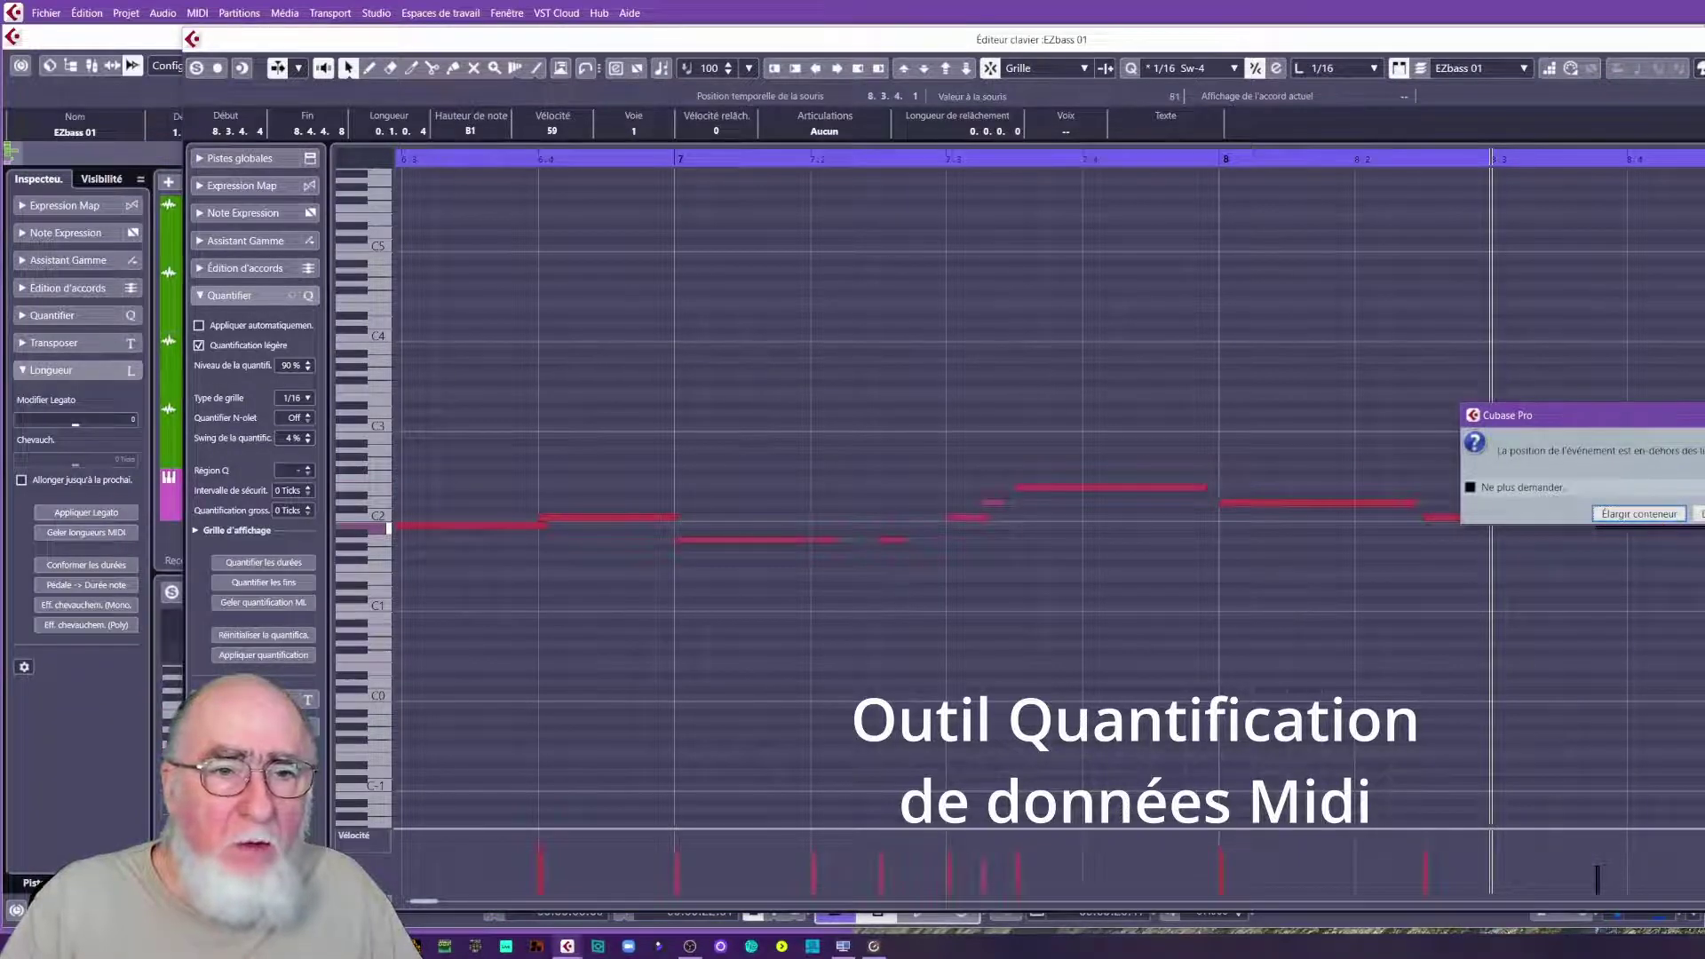
left_click(1659, 515)
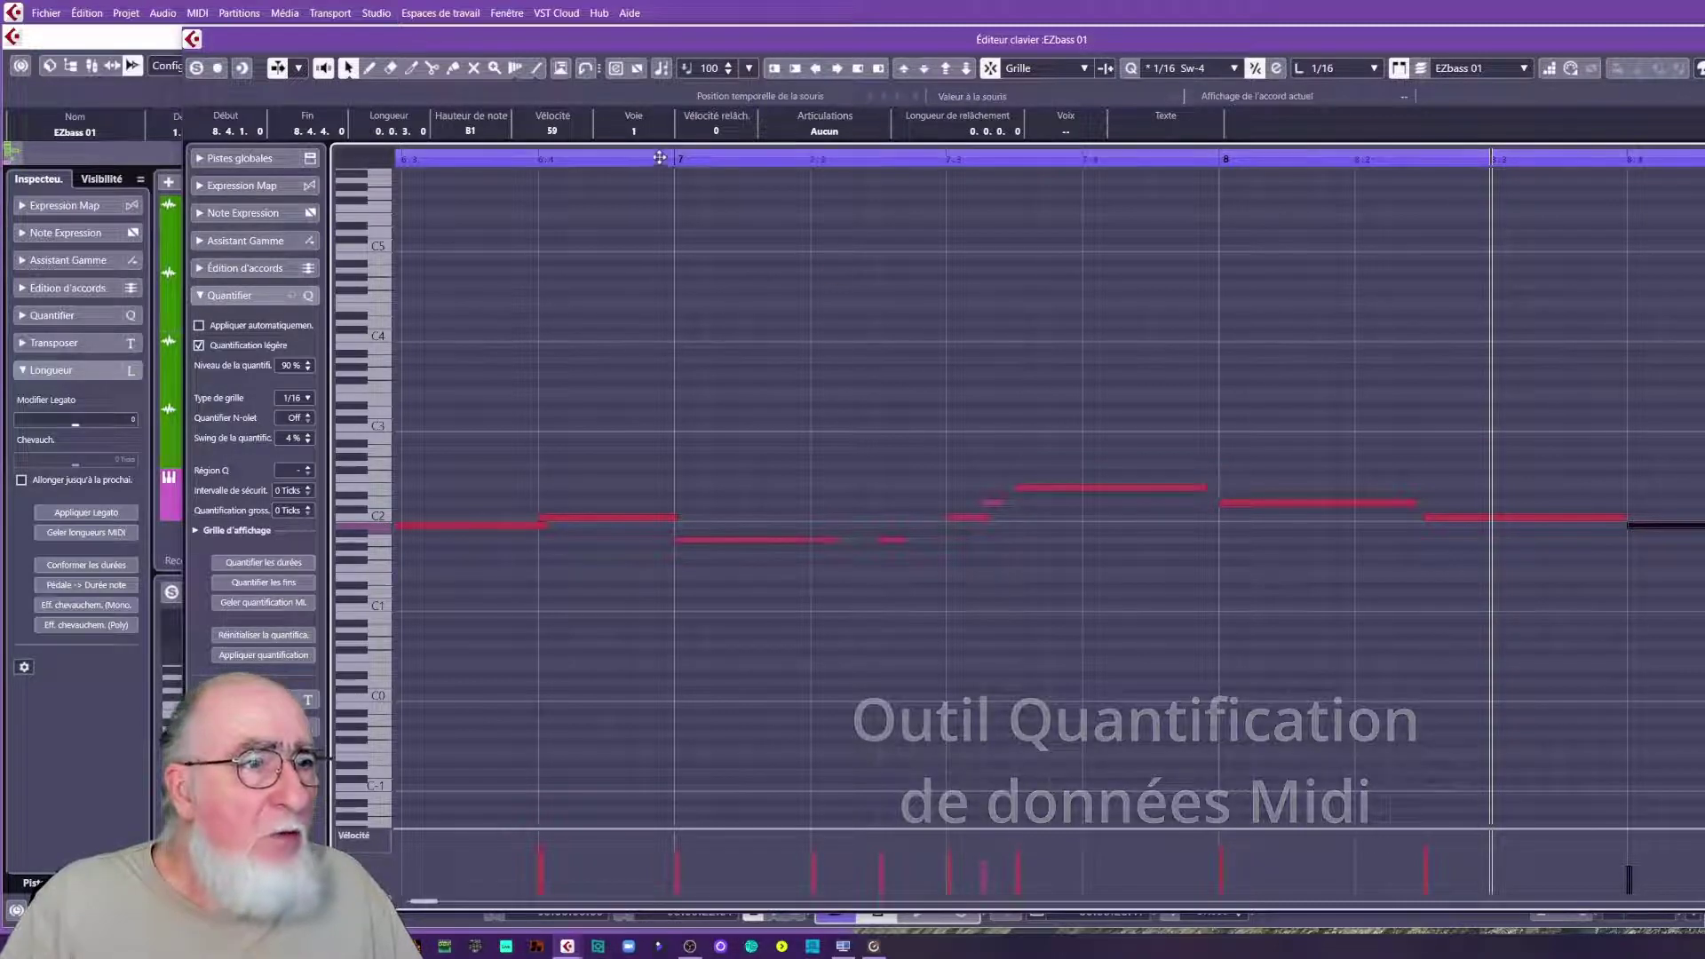
- Select the first bass note at bar 3 to check its velocity, and deselect it
left_click_drag(660, 160, 663, 137)
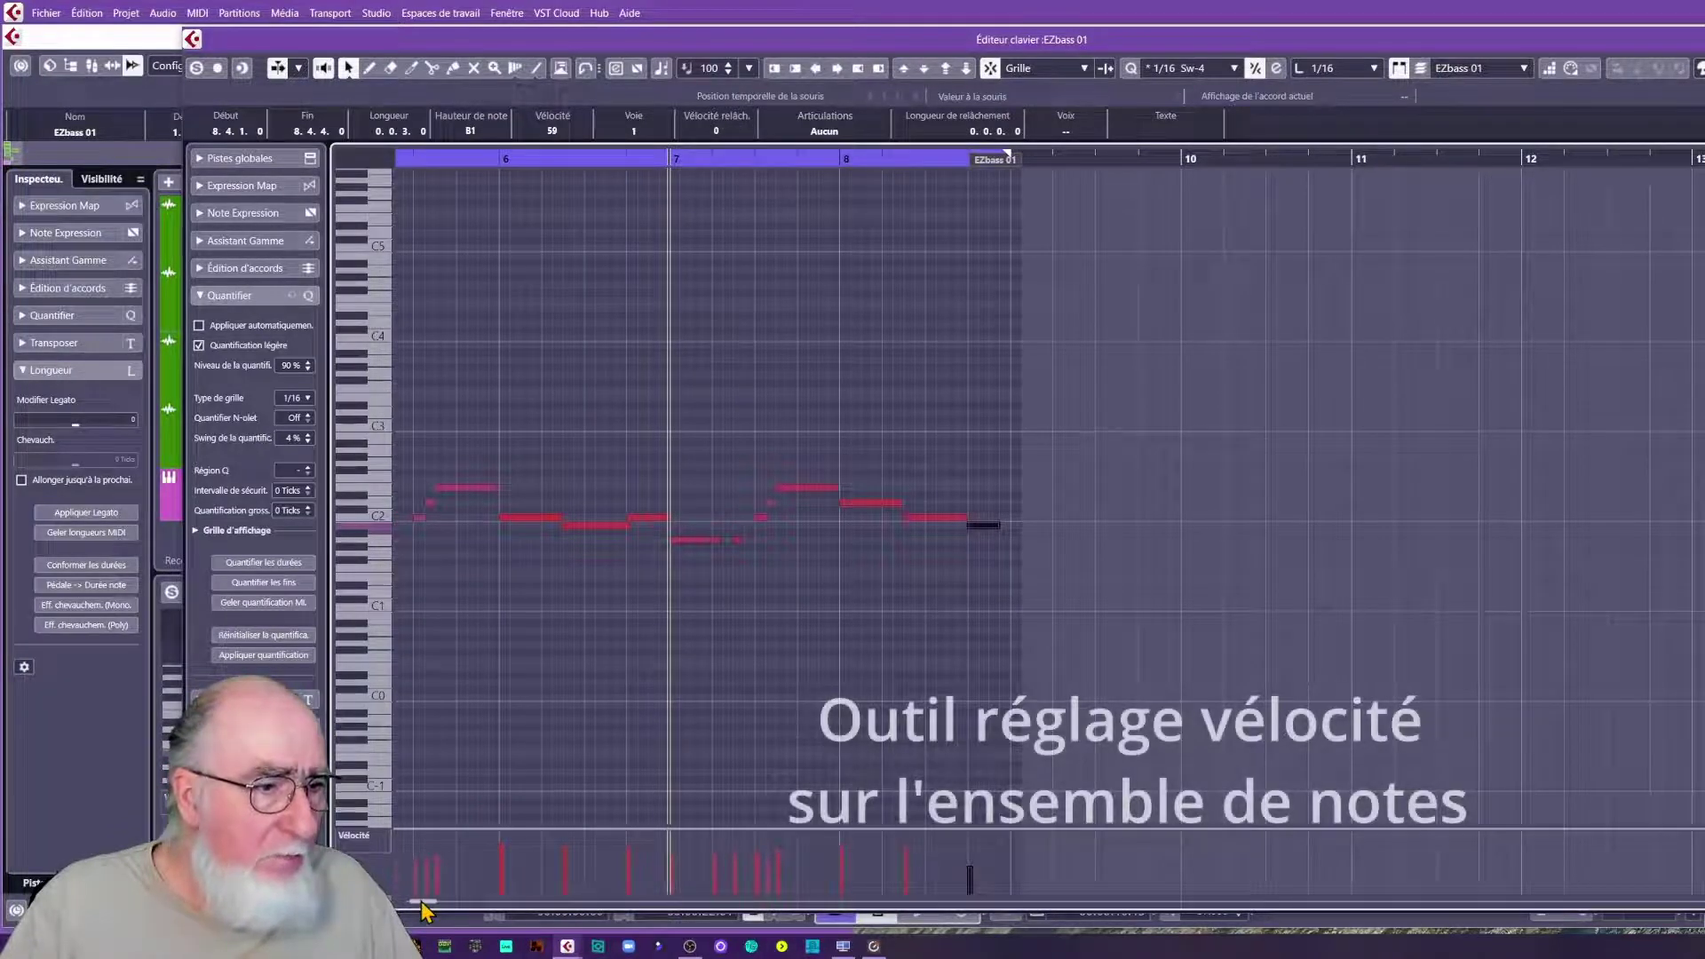
left_click_drag(423, 906, 400, 906)
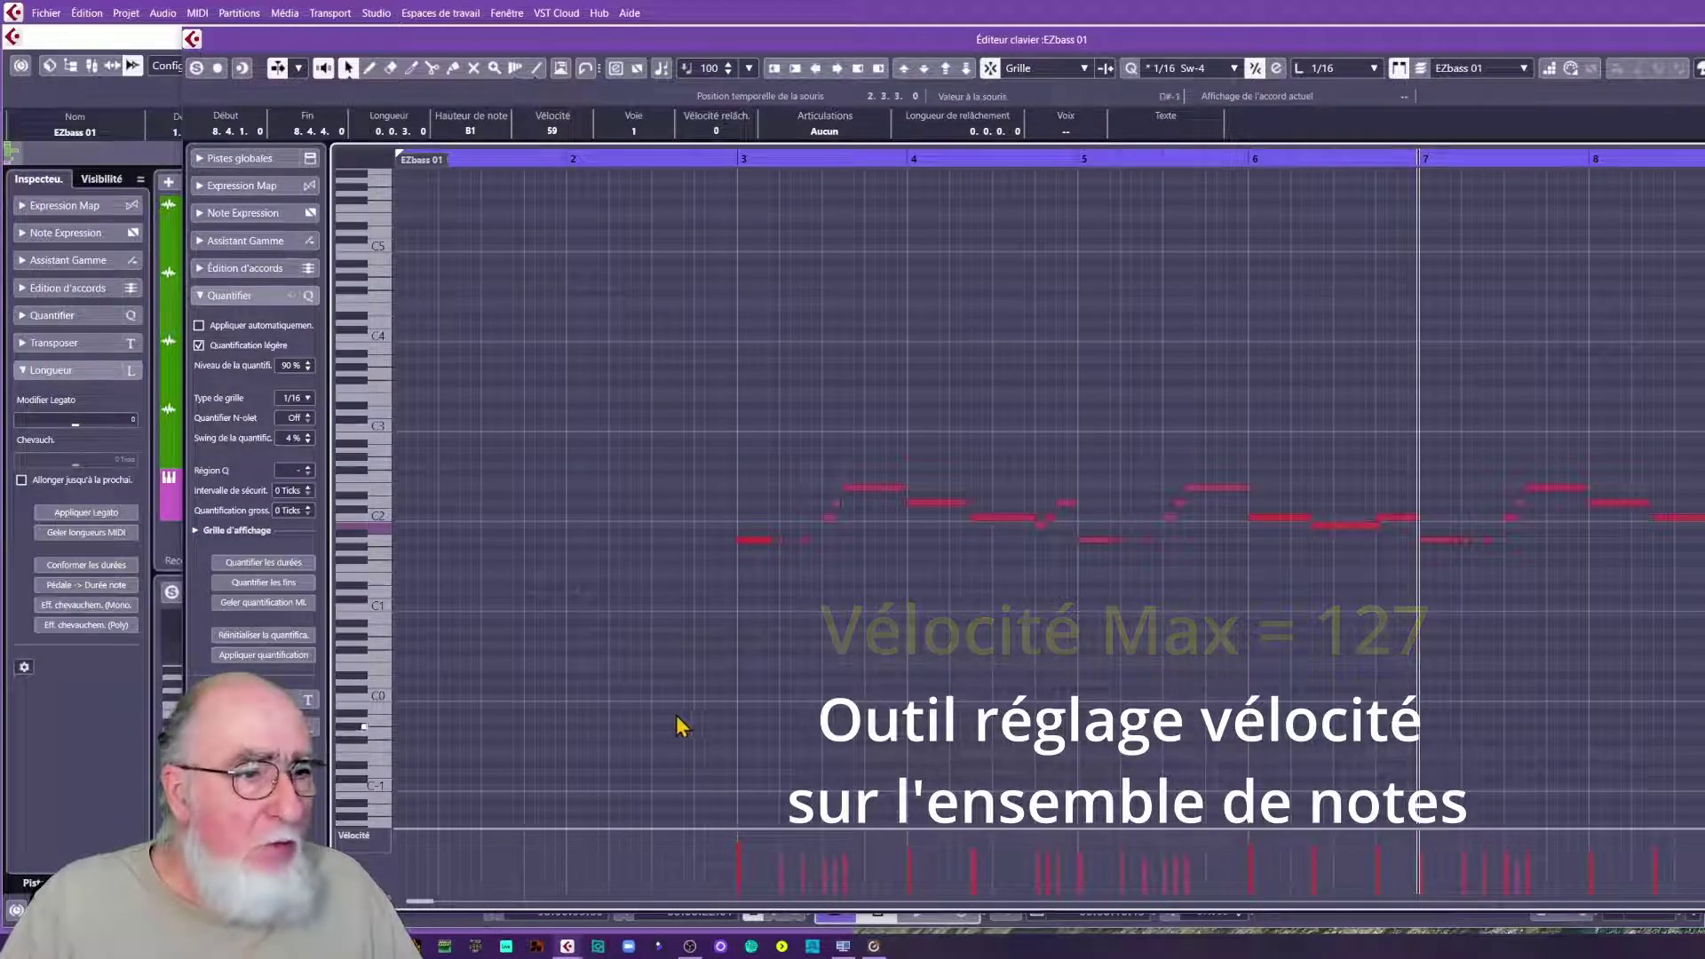
left_click(753, 542)
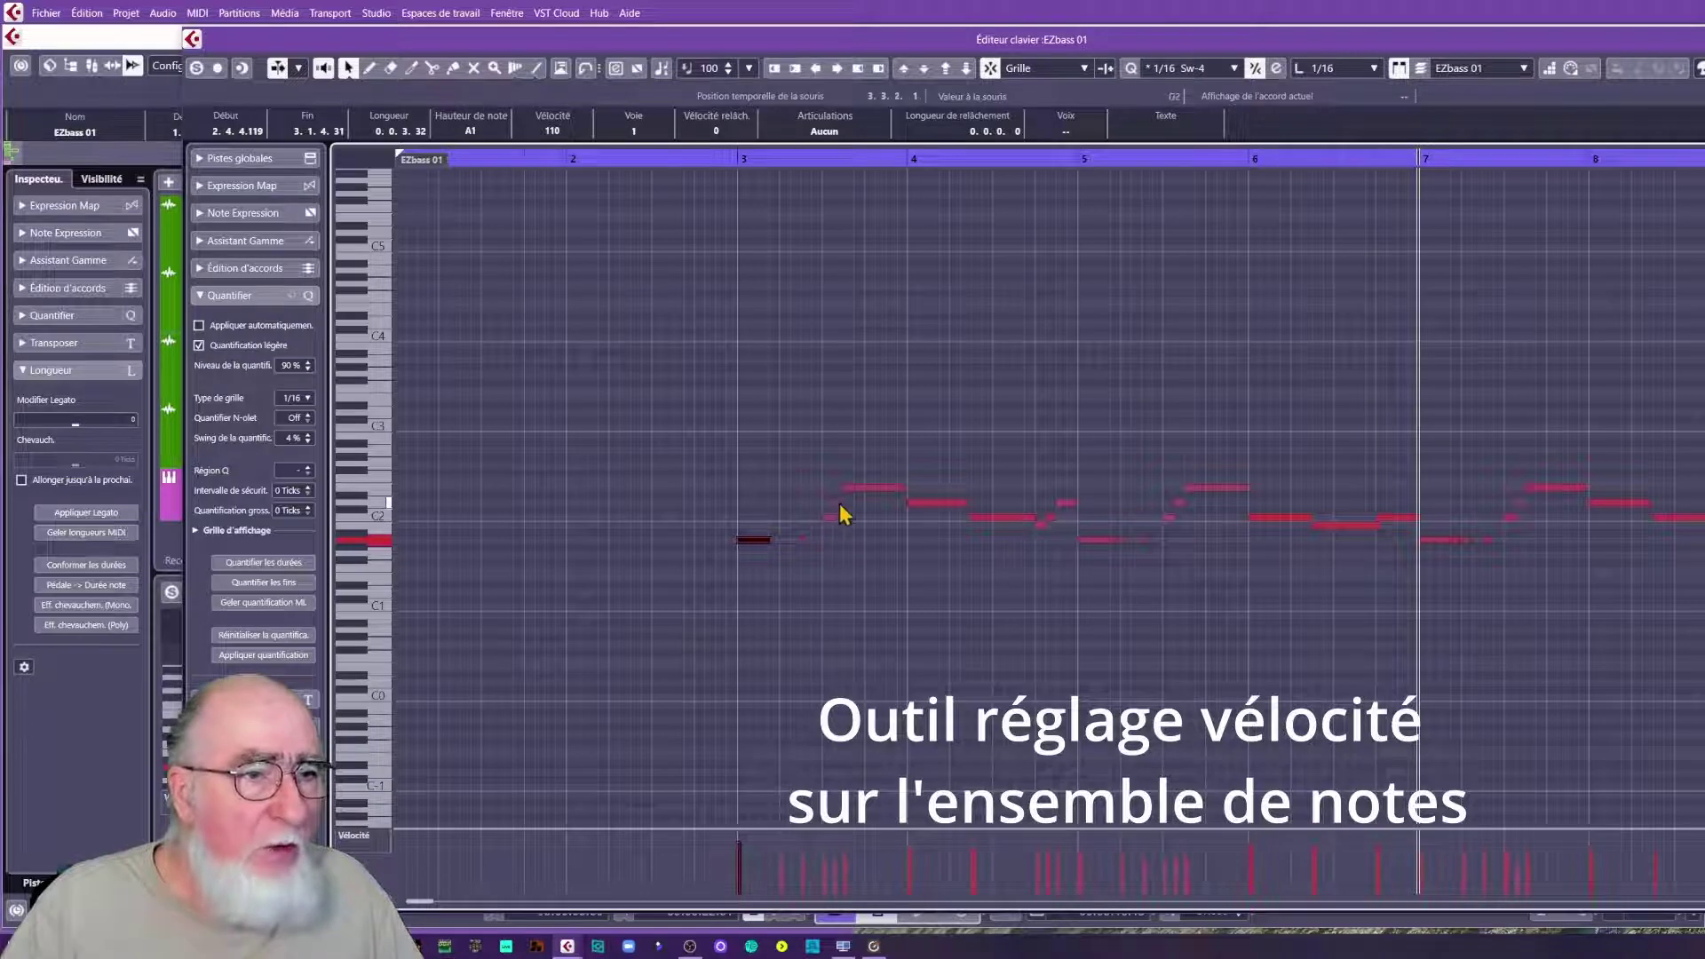
left_click(861, 690)
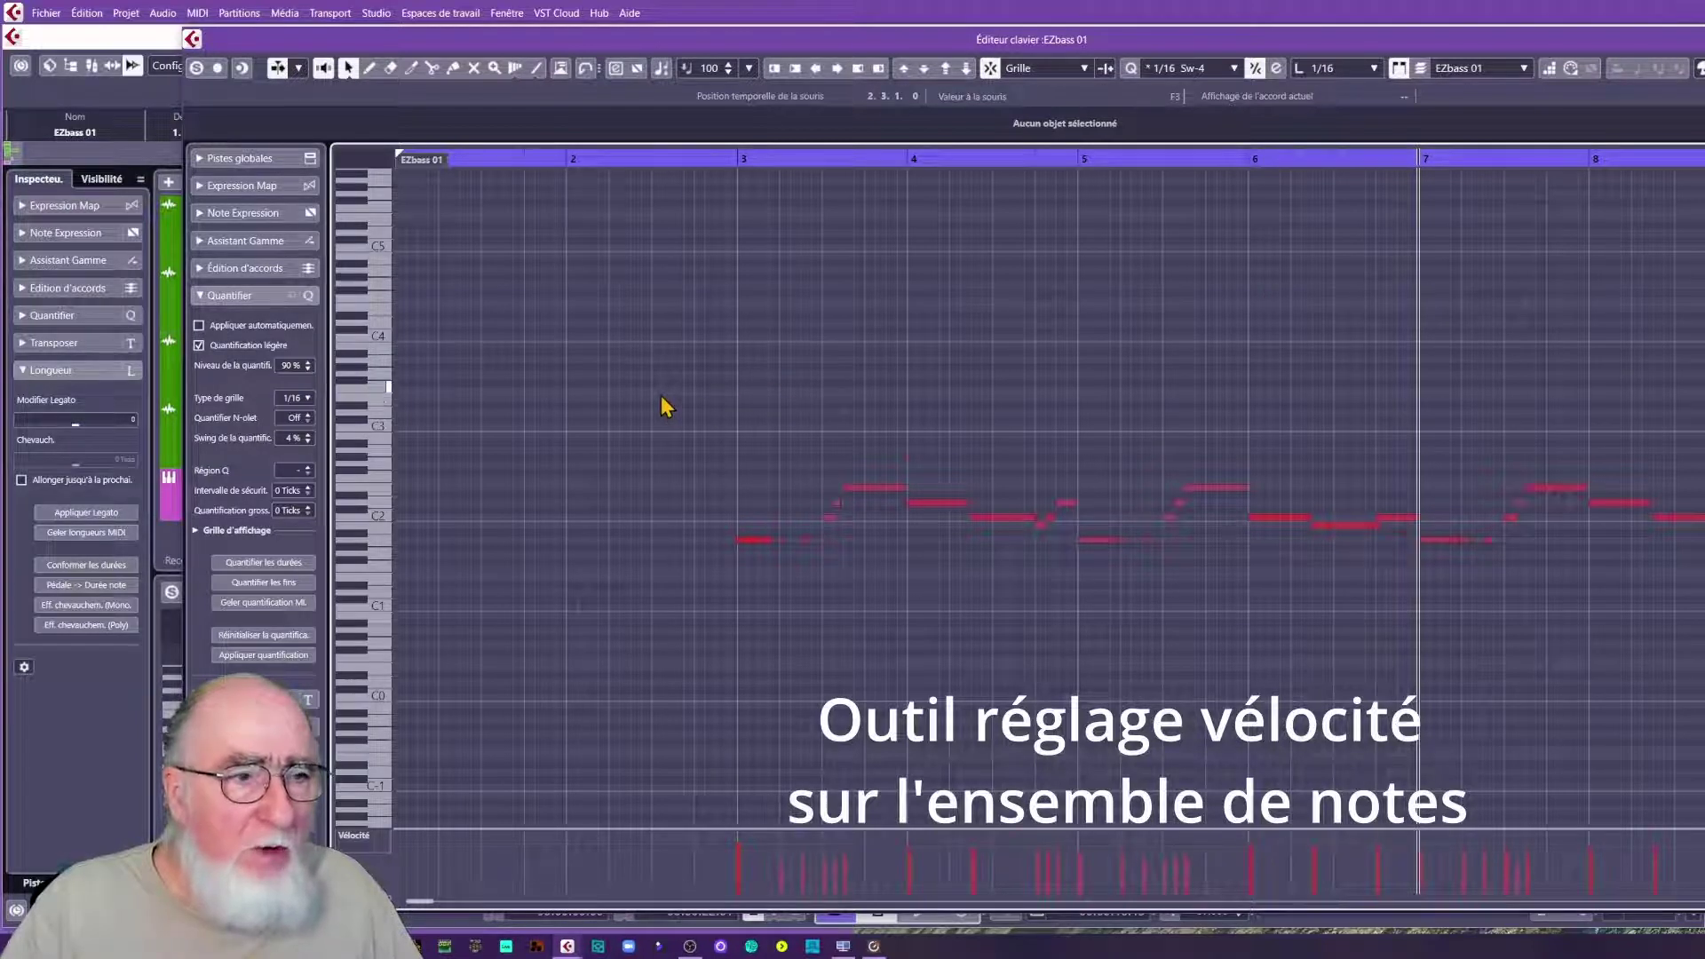
- Lower the velocity of all the bass notes together, bringing the first note to 90, and clear the selection
left_click_drag(661, 395, 1700, 636)
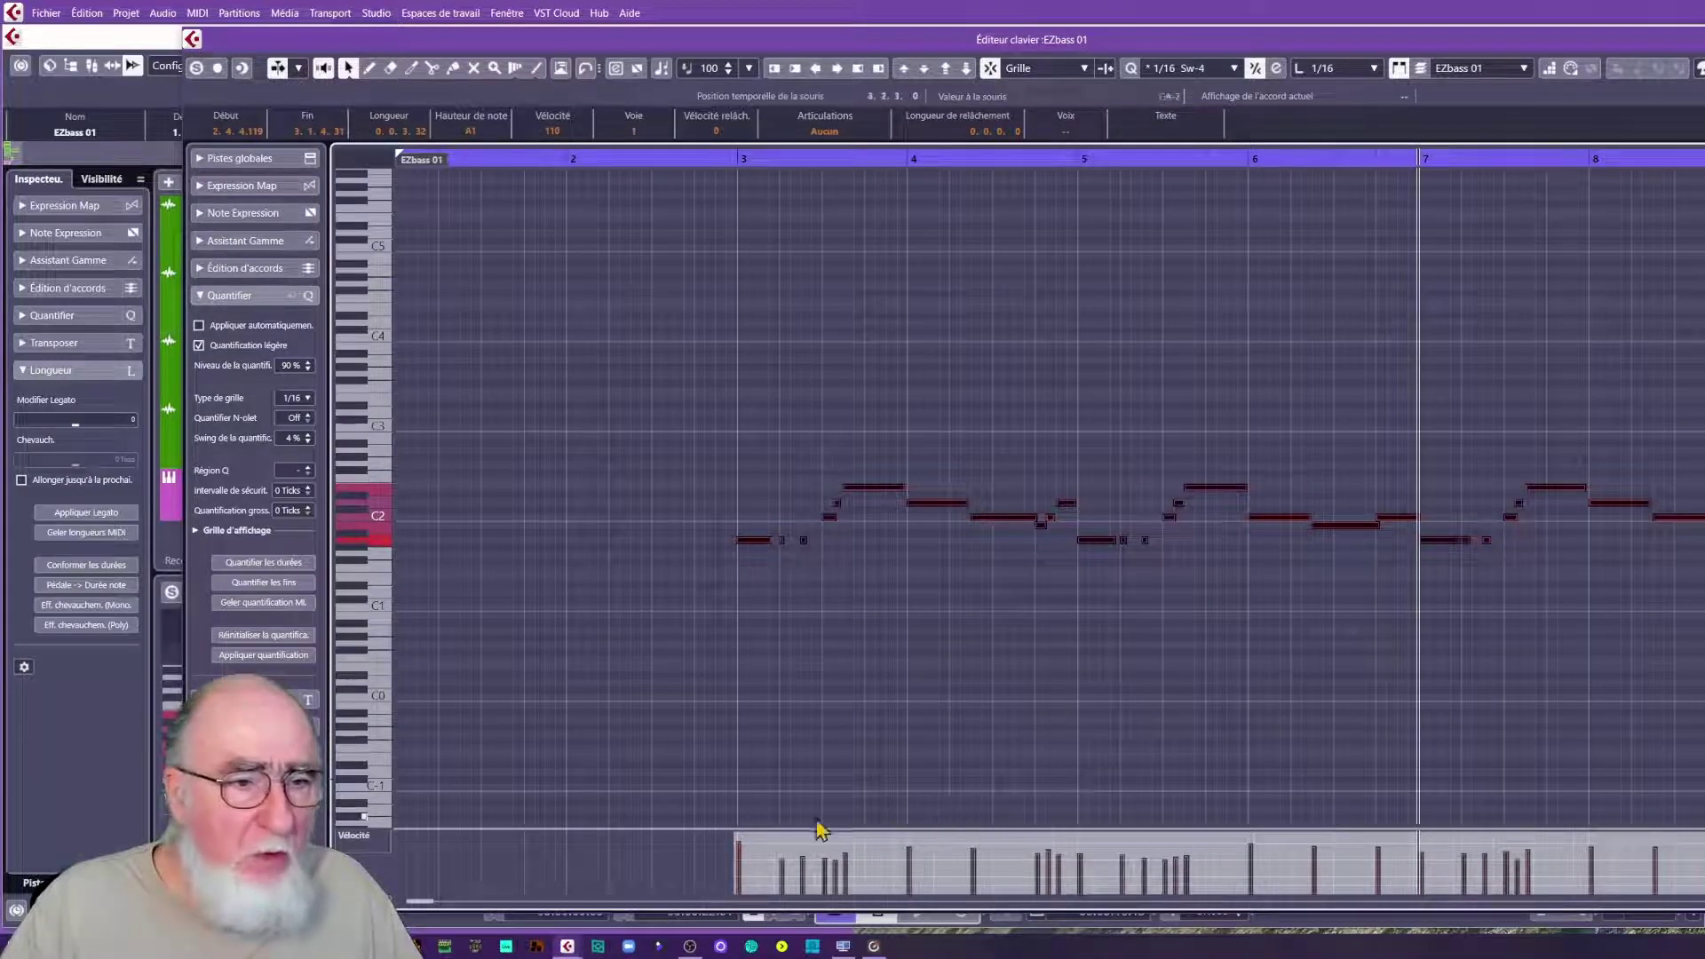
key("space")
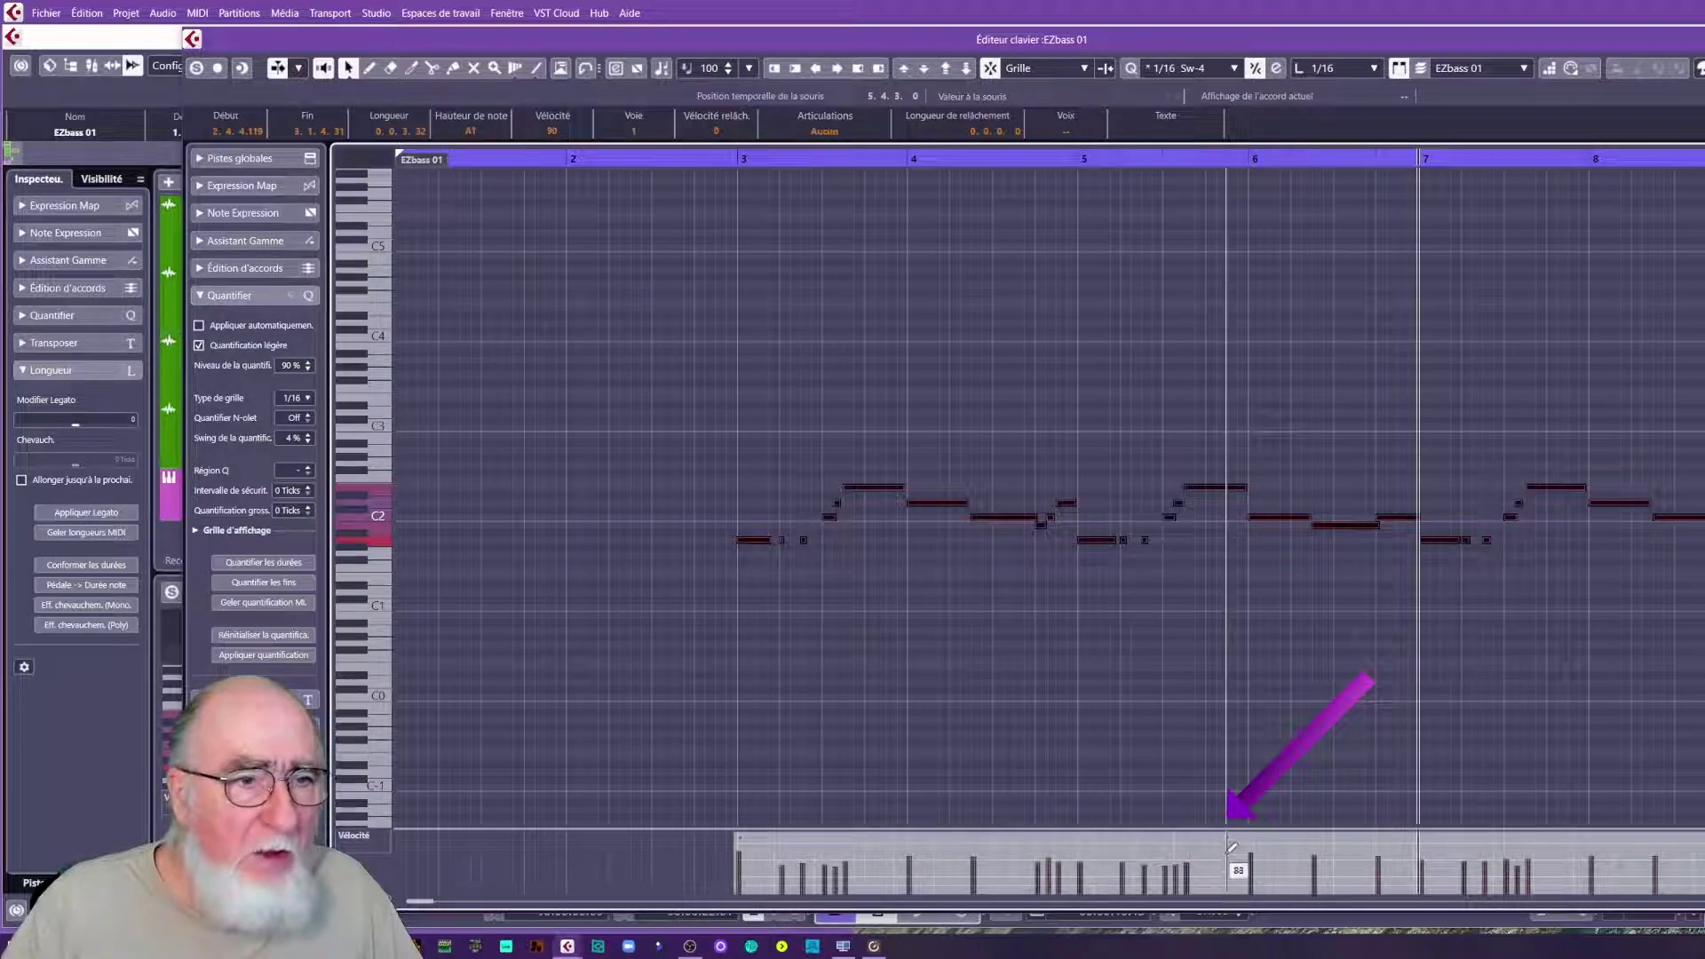
left_click(1148, 690)
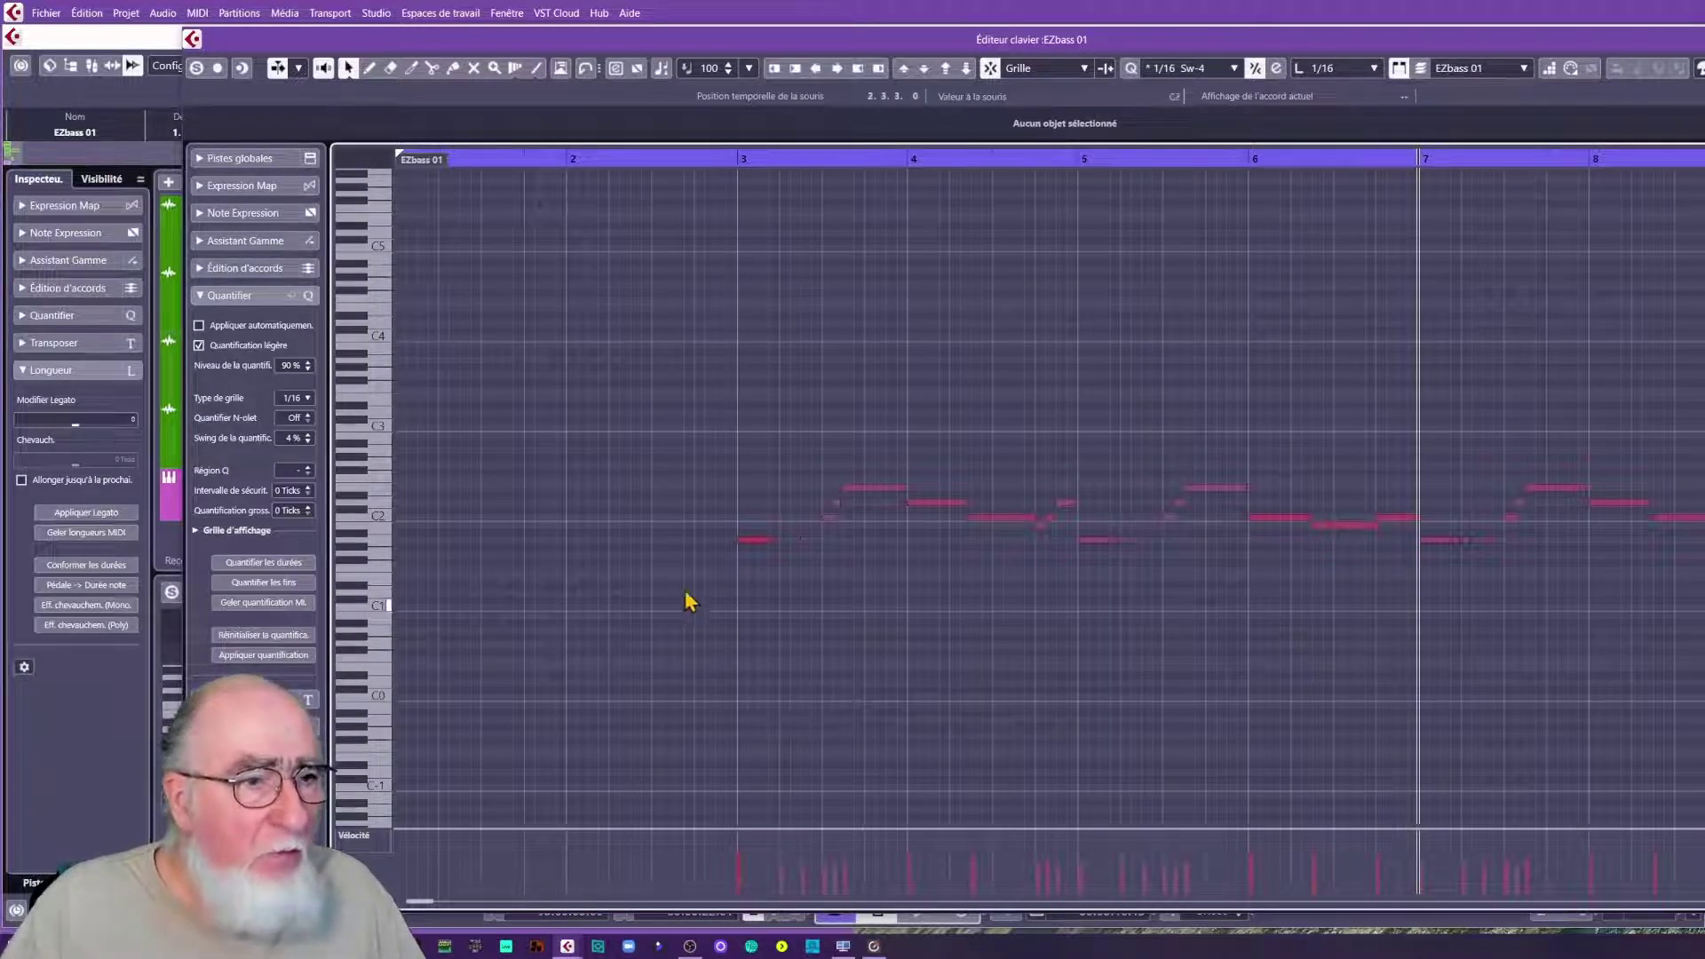
- Set the velocity of only the first bass note at bar 3 to 88 and deselect it
left_click(754, 539)
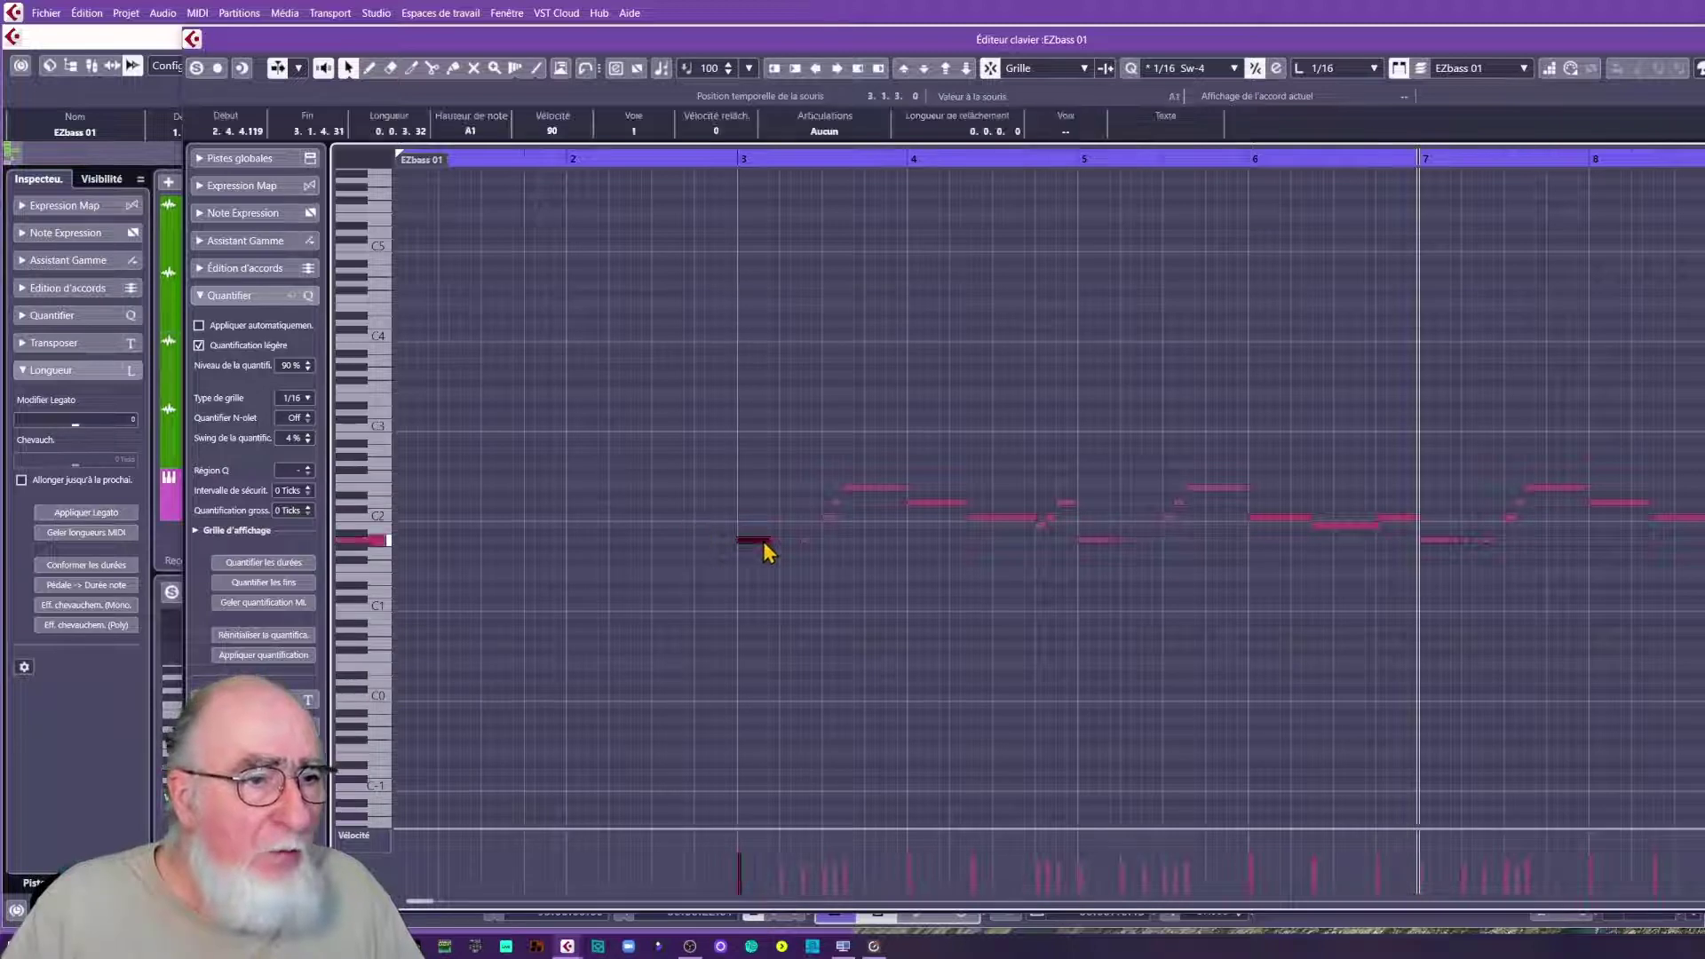
left_click(744, 846)
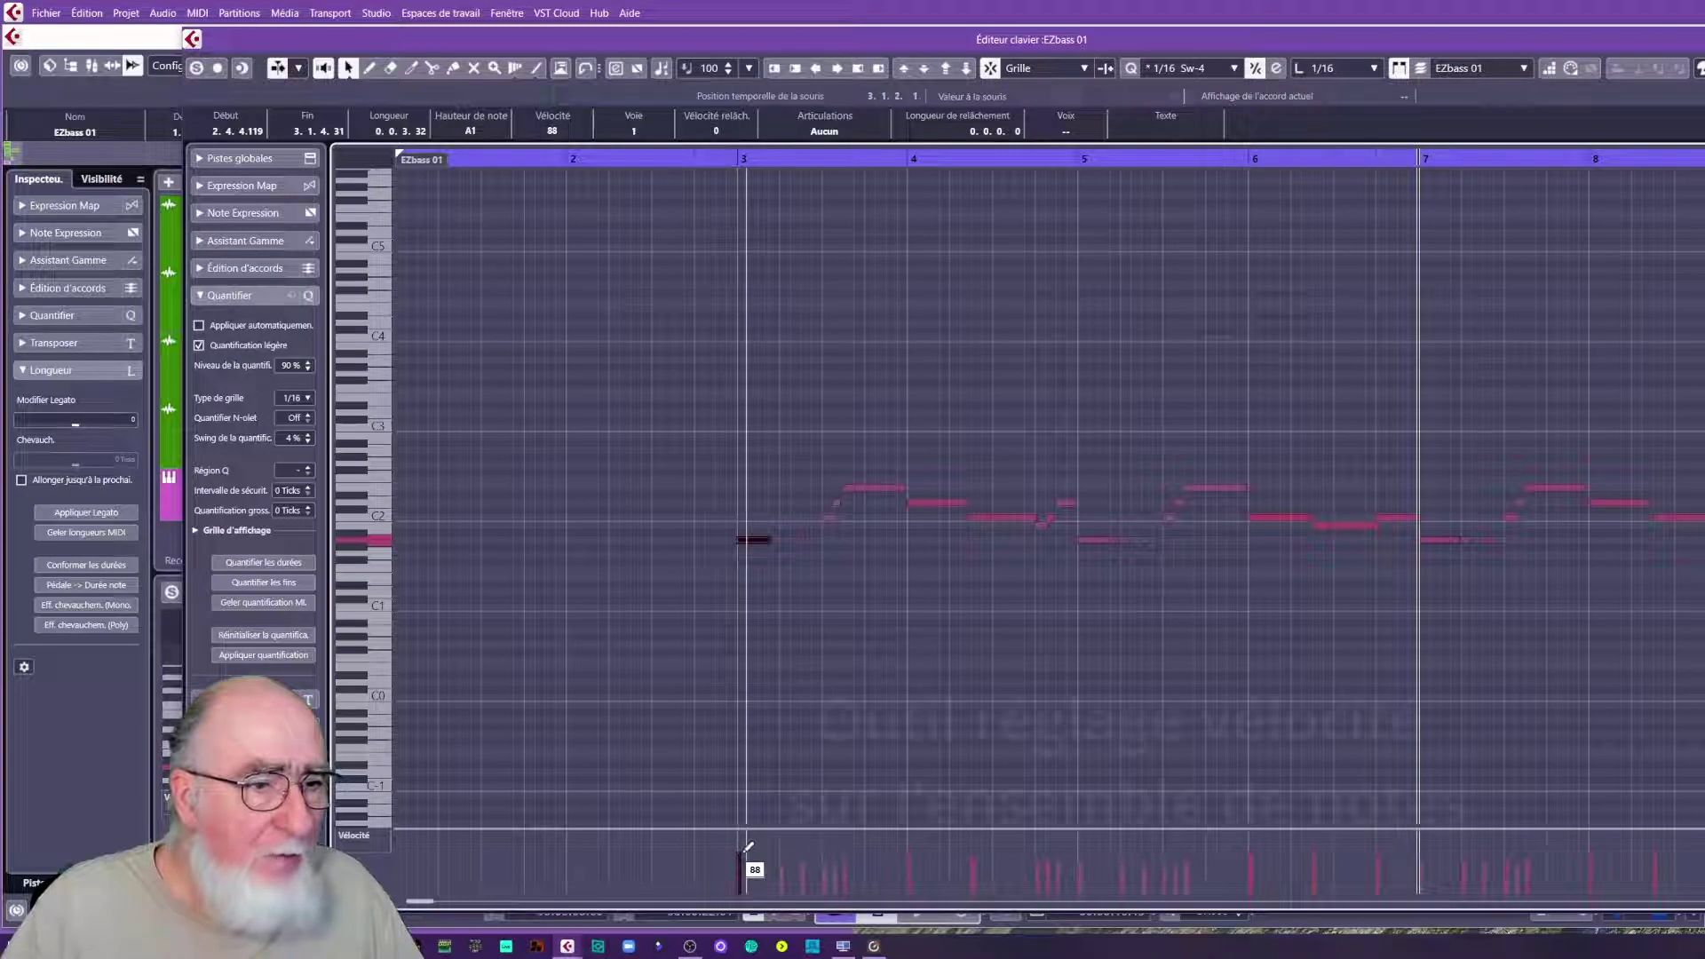
left_click(736, 743)
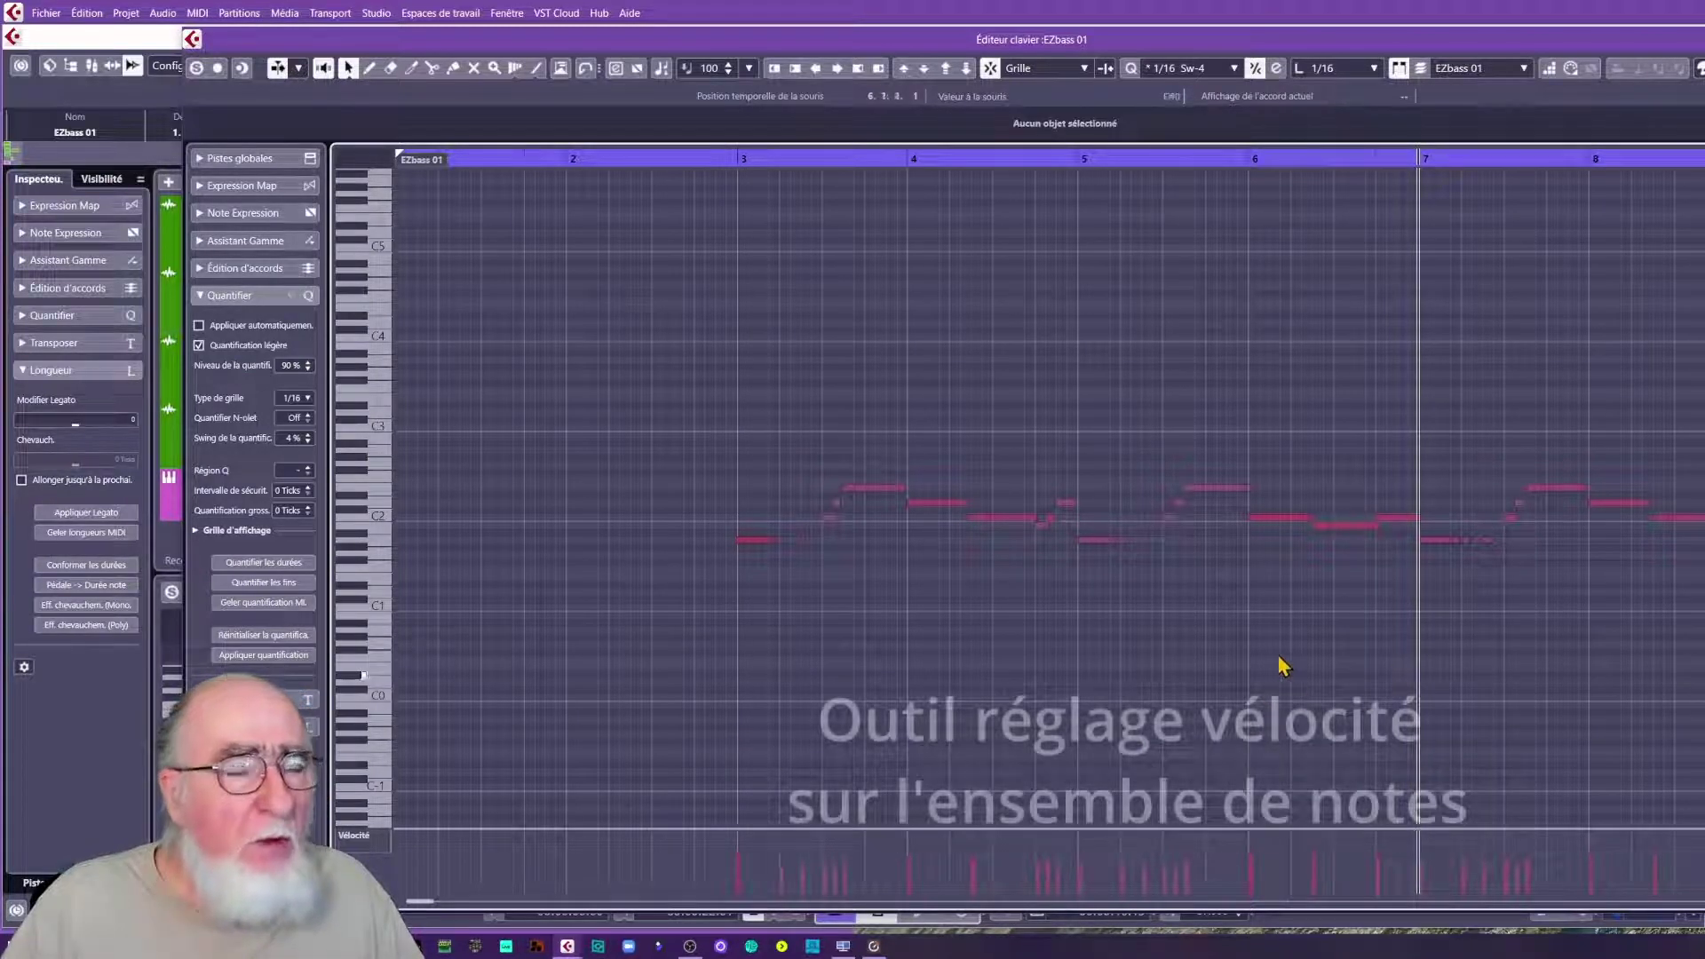
- Return from the Key Editor to the project window and show the mixer in its lower zone
key("ctrl+a")
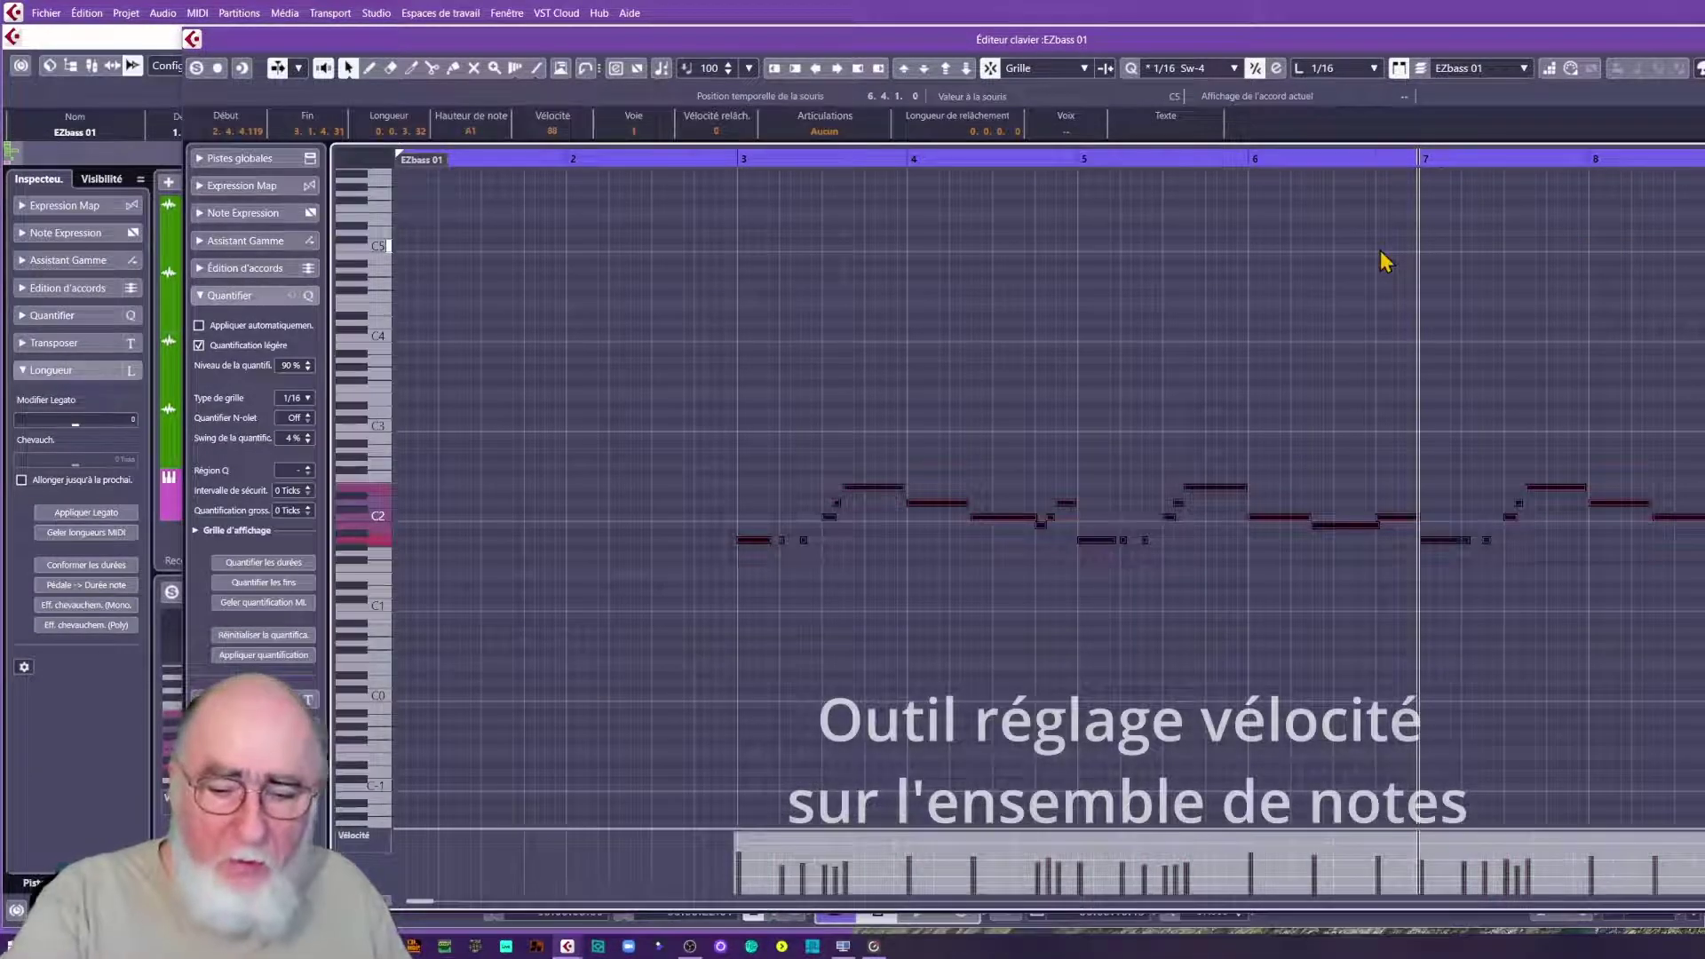
key("KP_1")
key("KP_Decimal")
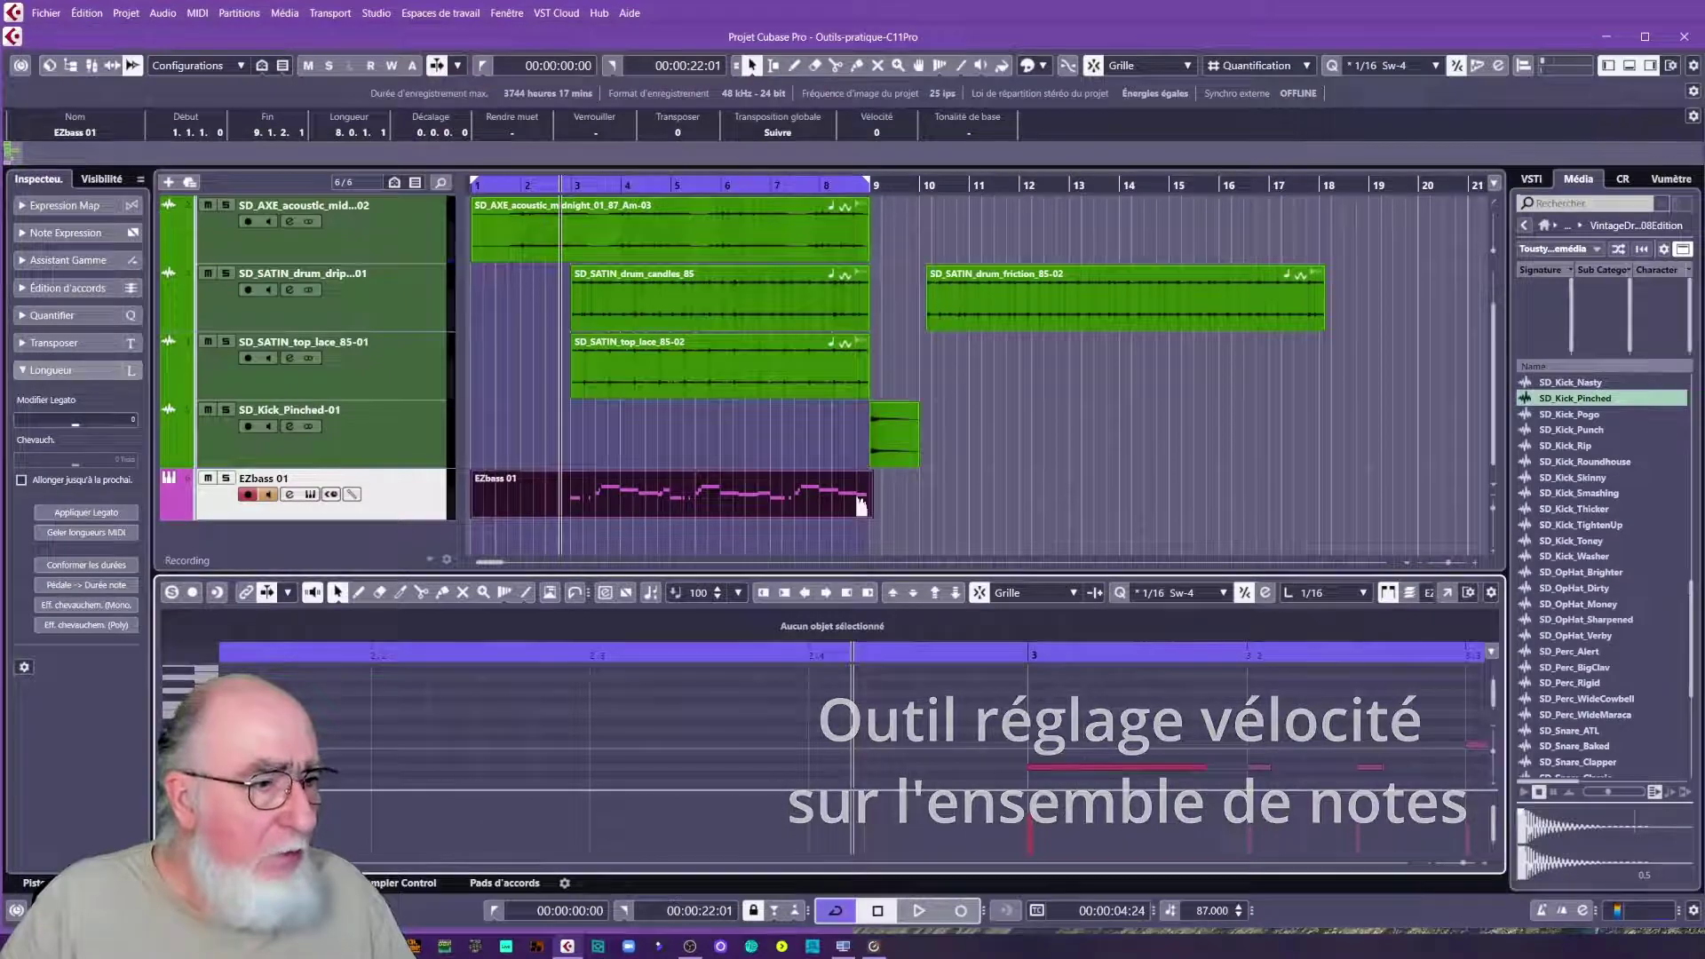
key("alt+F3")
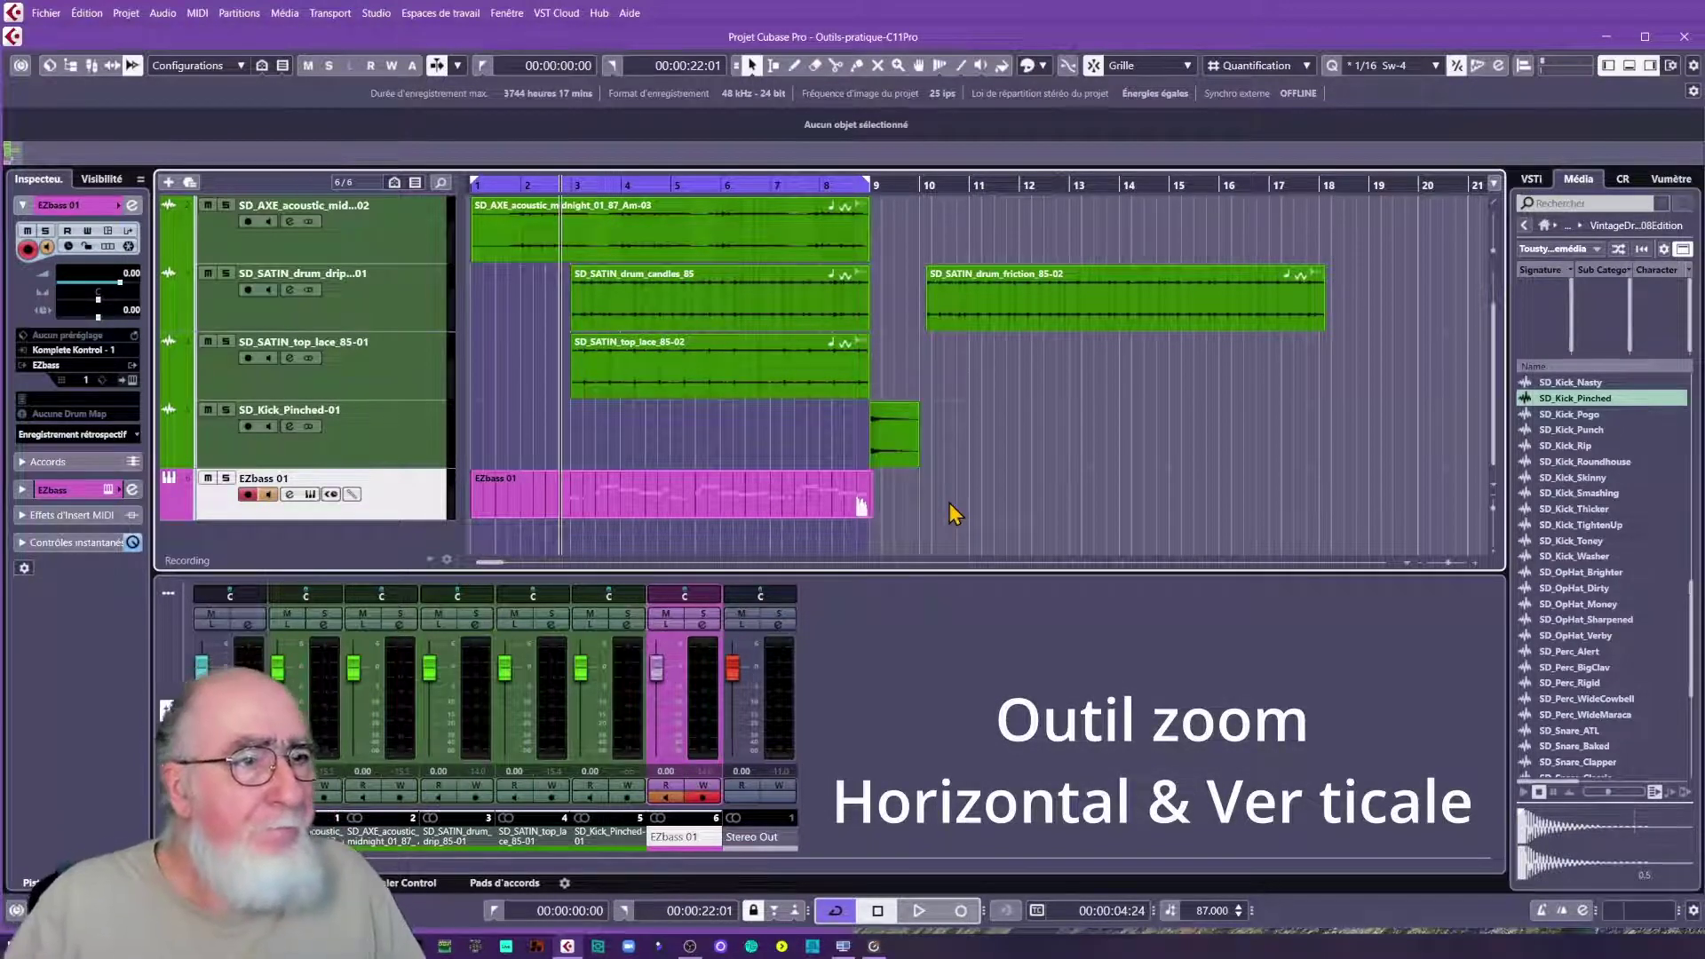
- Zoom to the SD_AXE_acoustic_midnight event in both directions and undo the zoom
left_click(706, 228)
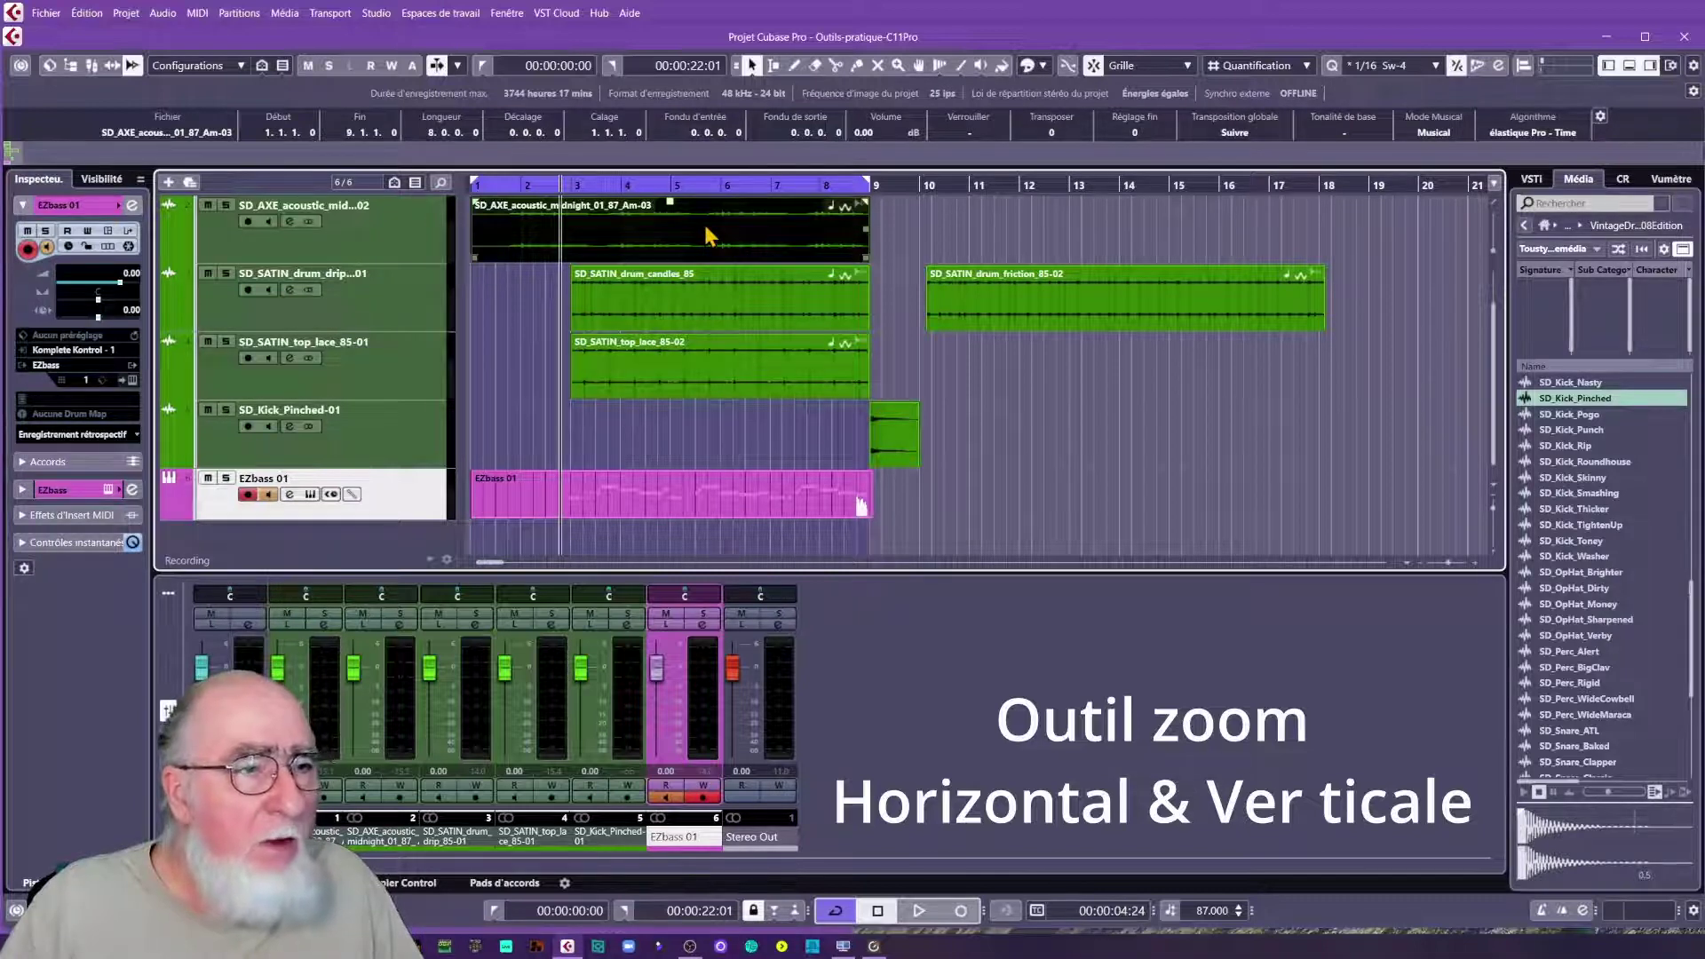
right_click(706, 232)
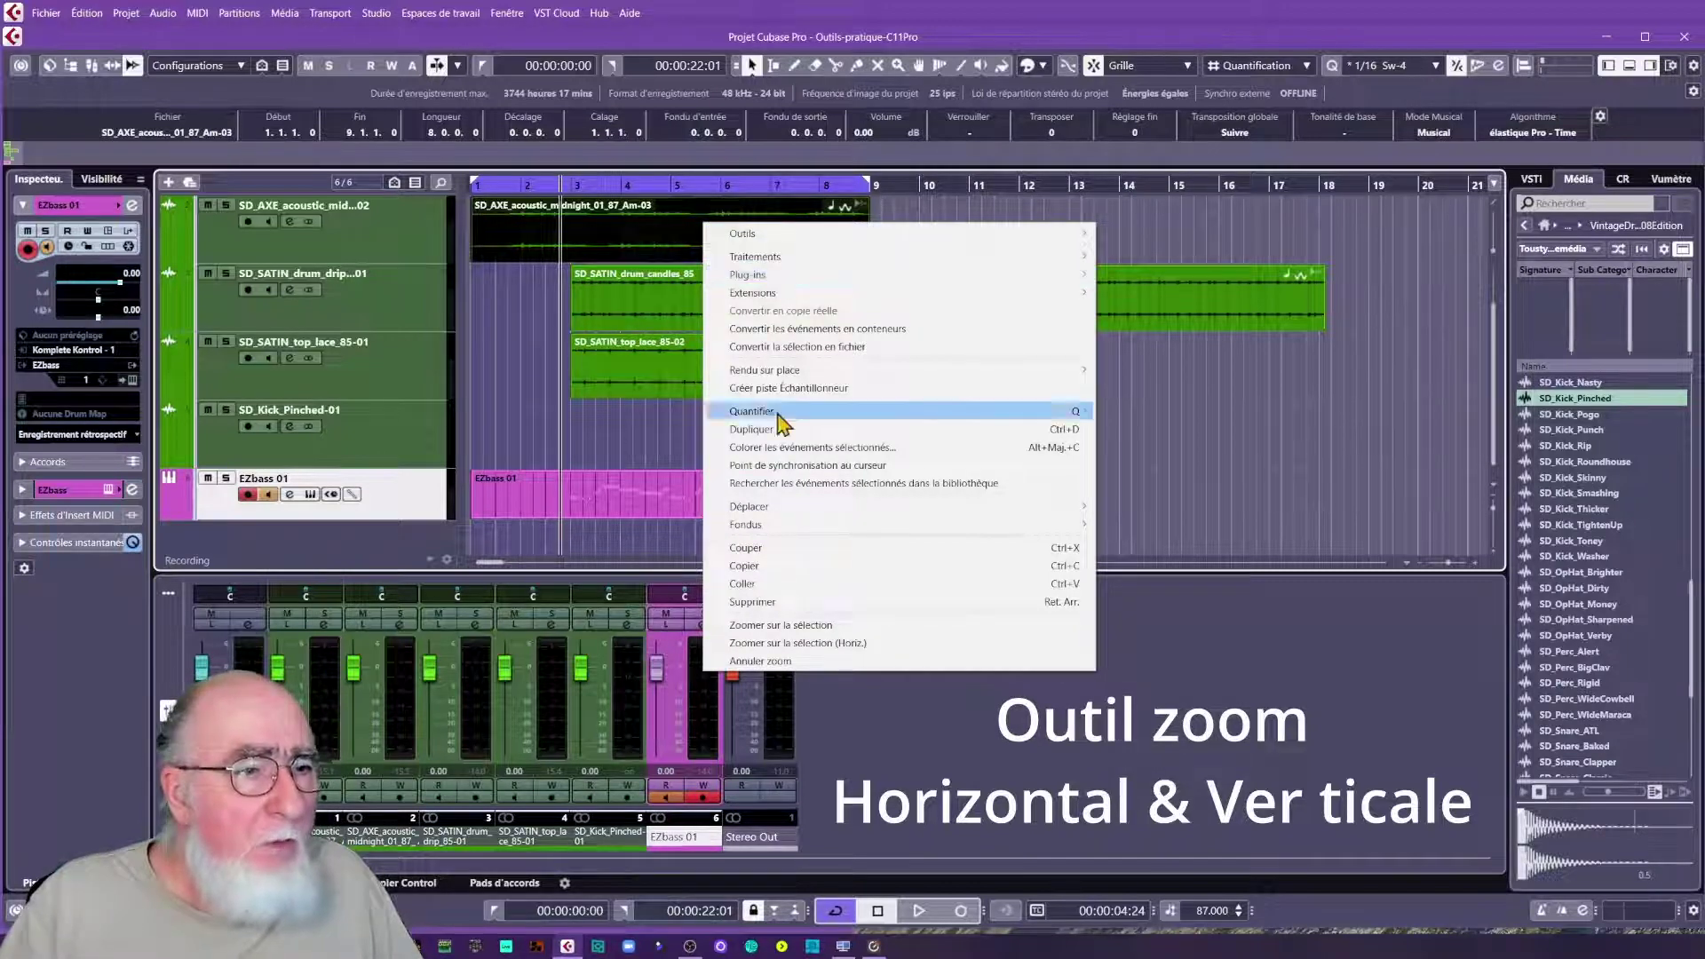
left_click(773, 626)
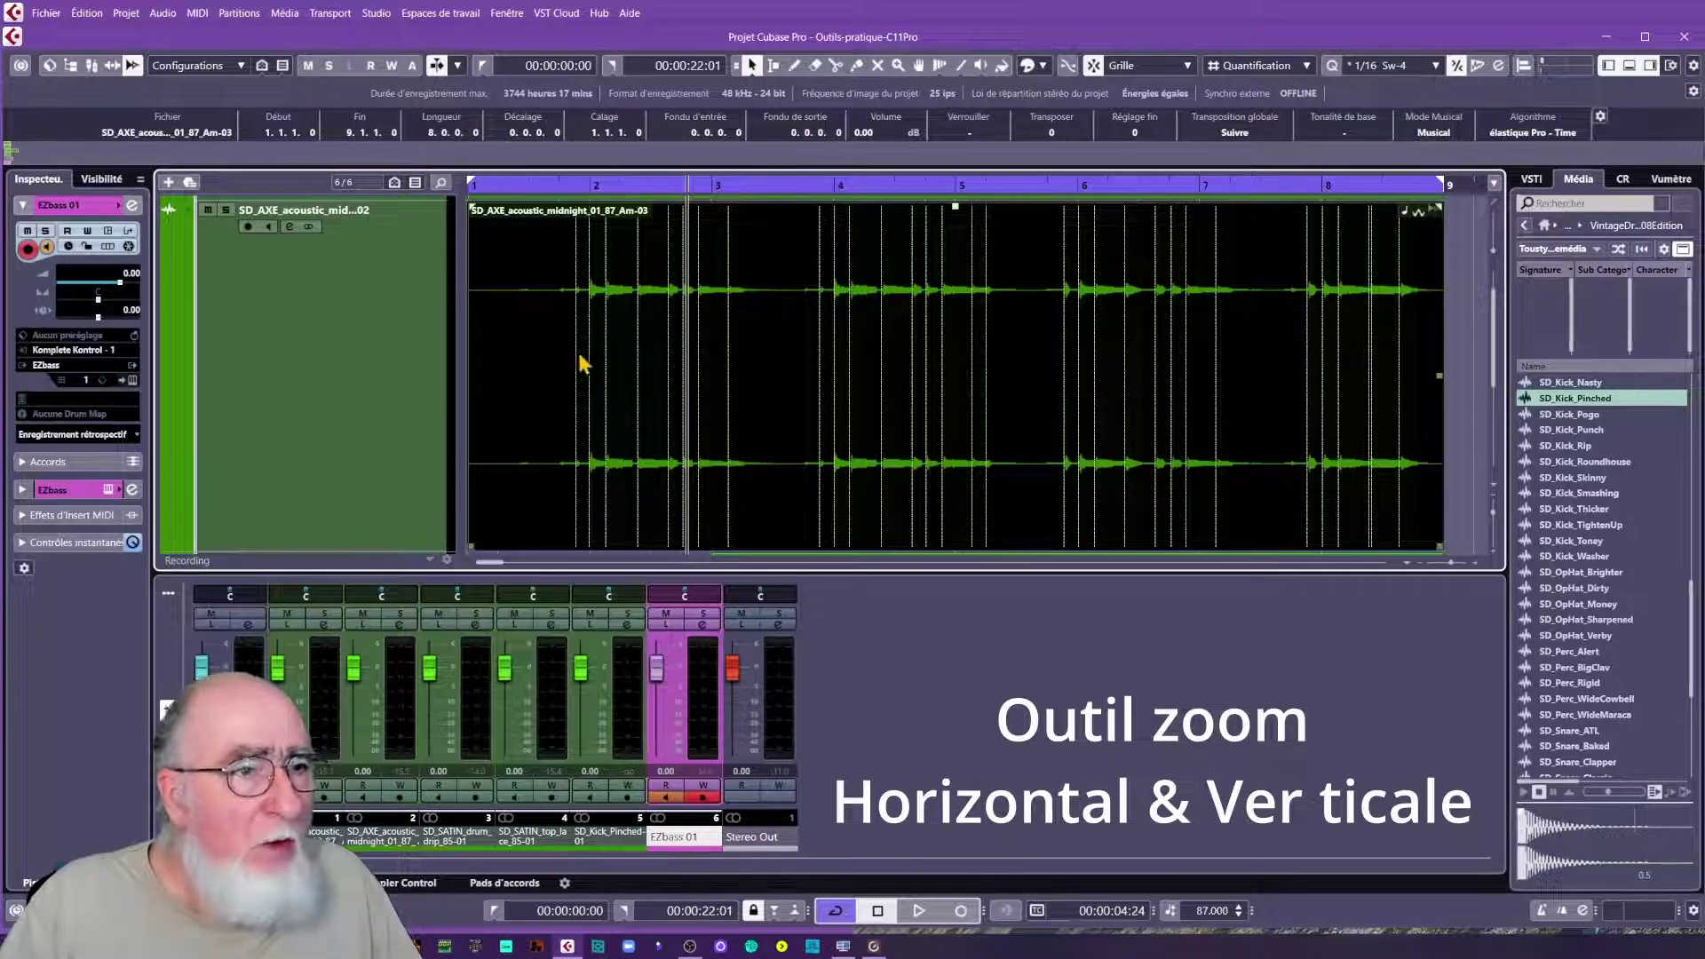
right_click(780, 355)
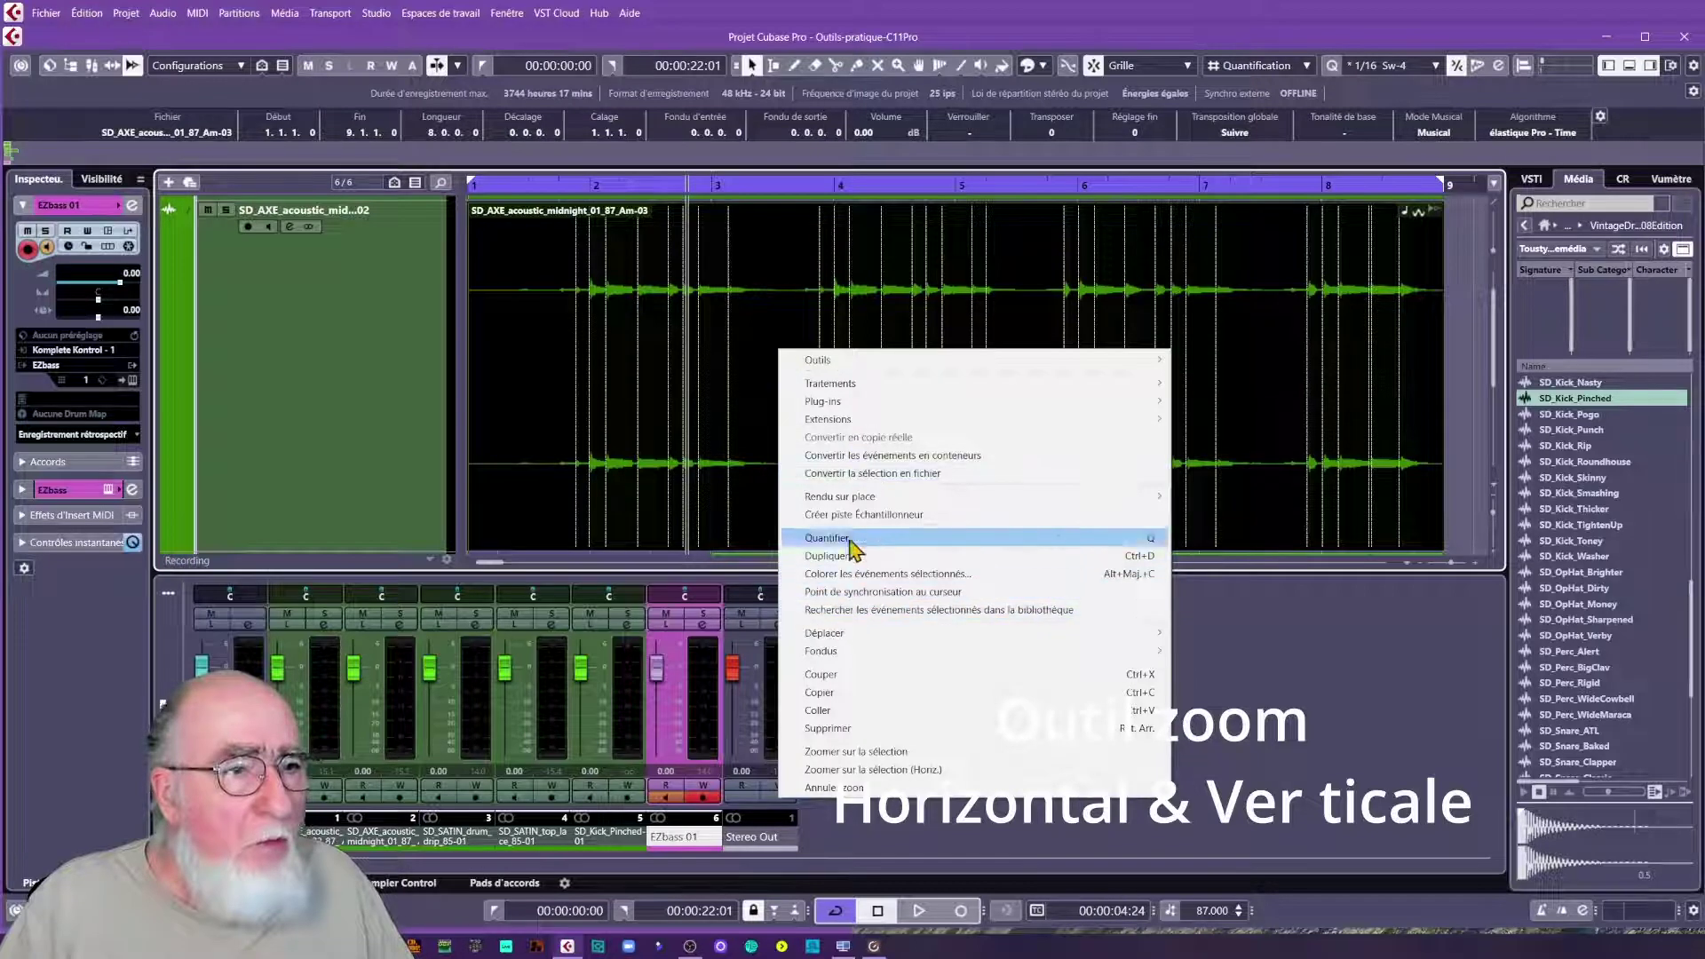
left_click(835, 788)
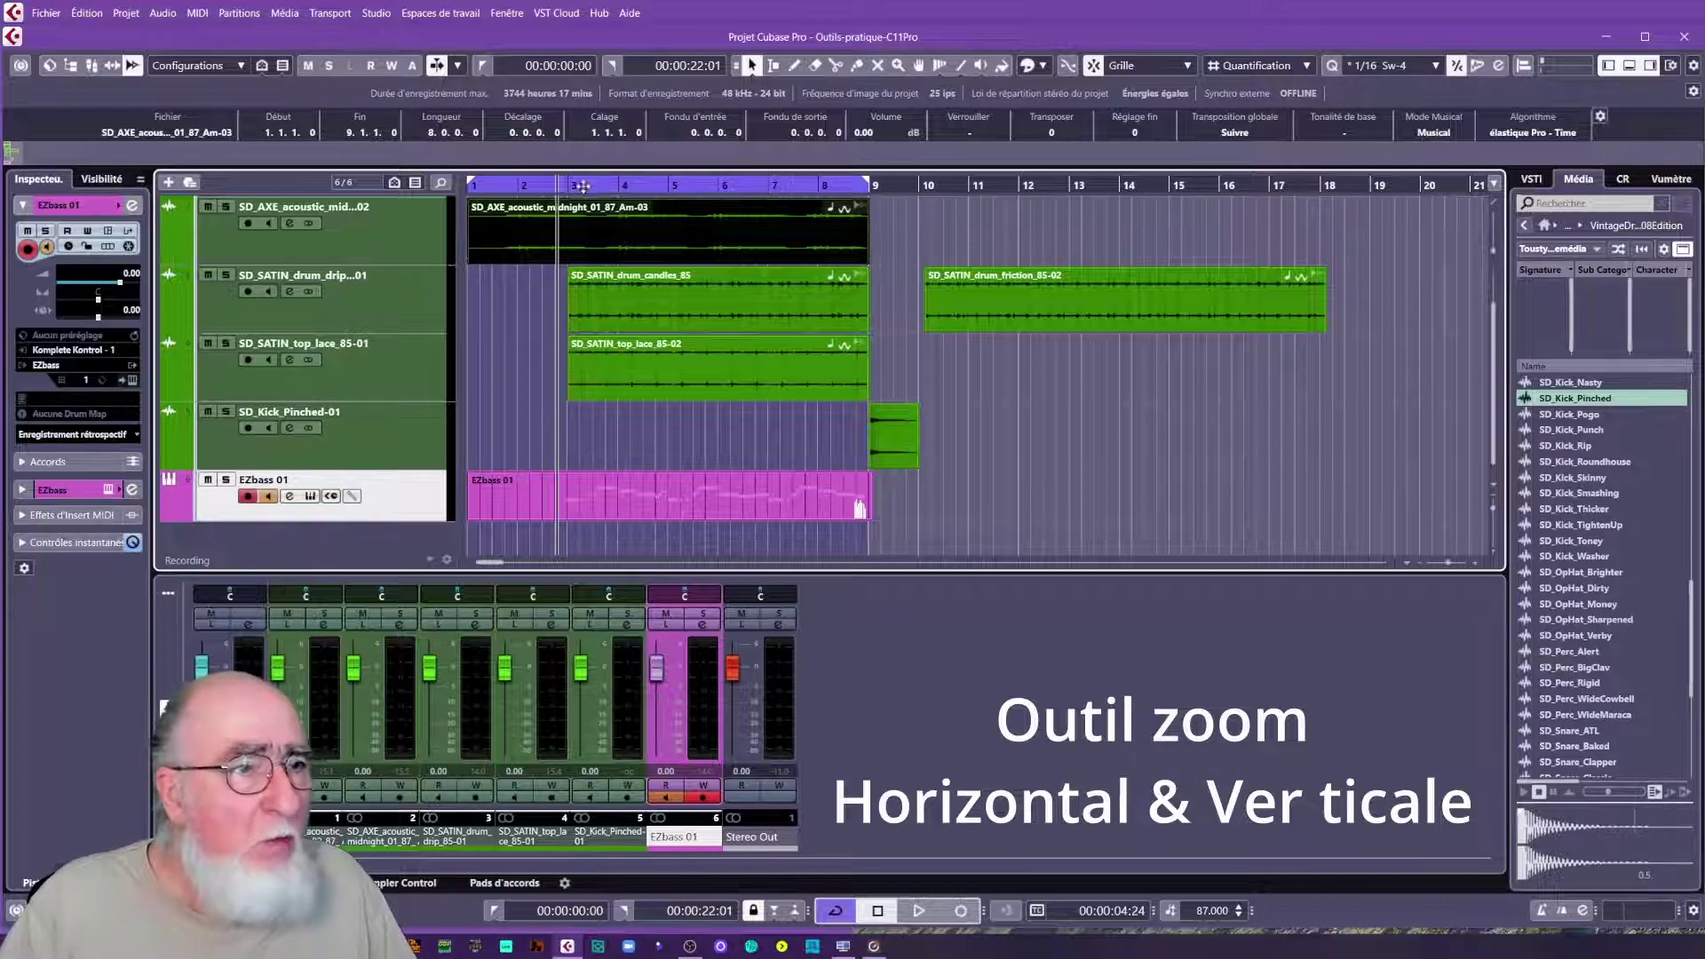
- Reduce the height of the SD_AXE_acoustic track and zoom only horizontally to its selected event
mouse_move(583, 186)
left_mouse_down()
mouse_move(561, 279)
mouse_move(569, 184)
left_mouse_up()
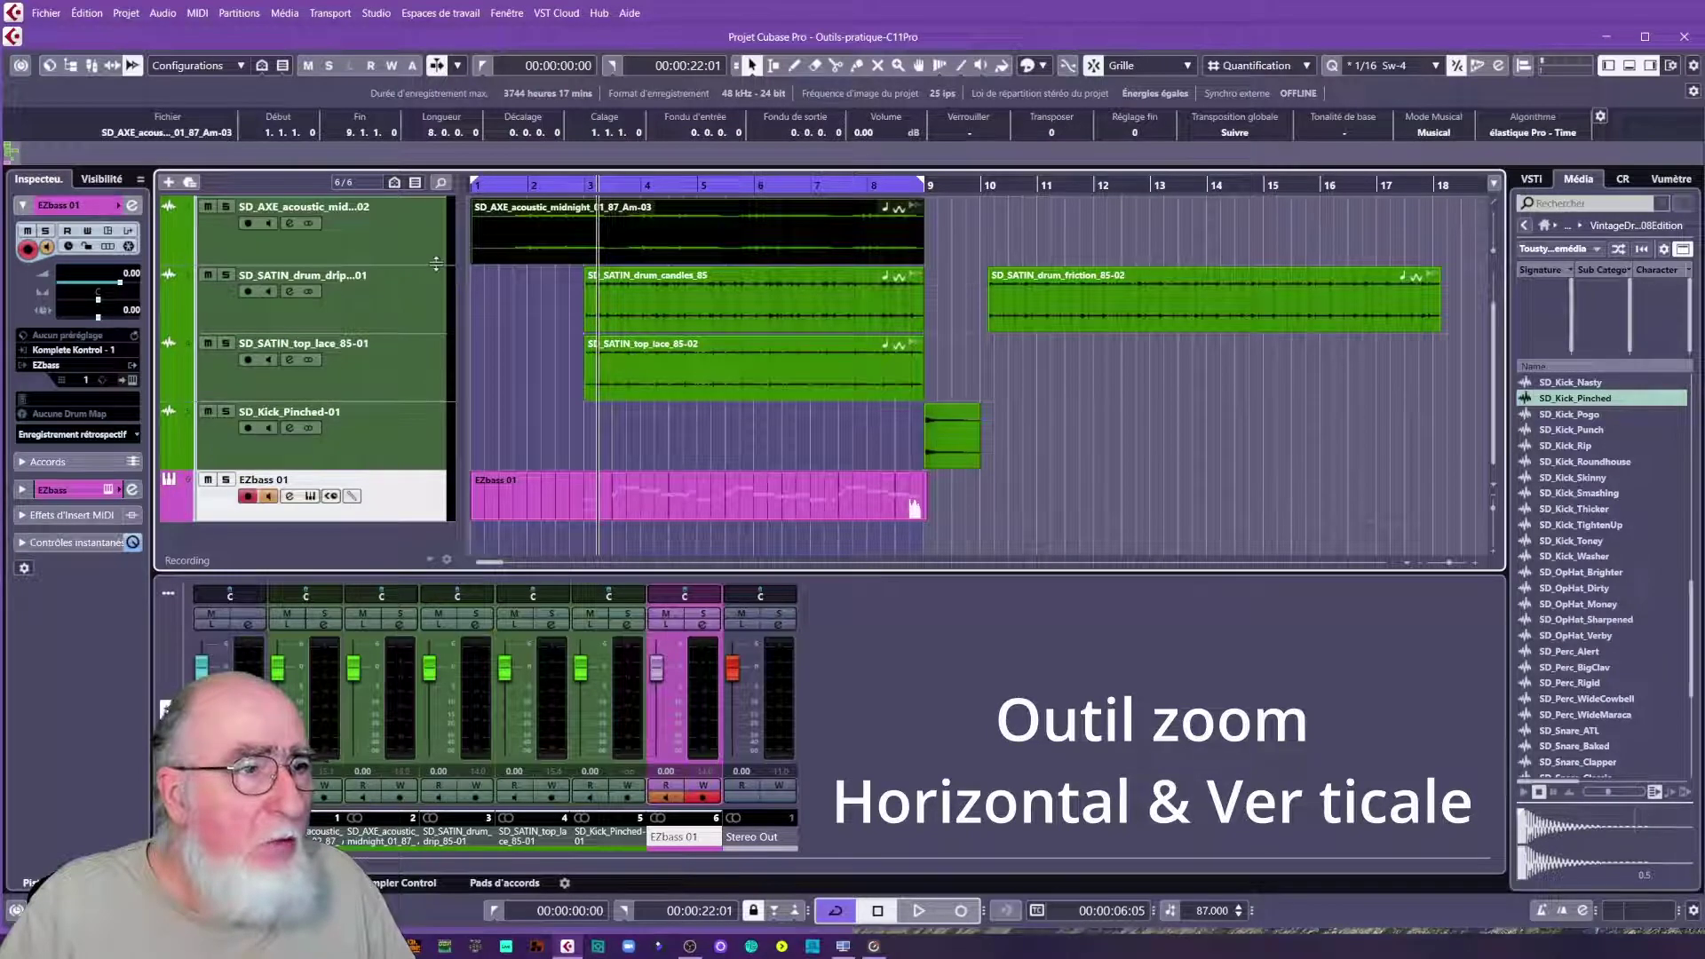
mouse_move(436, 263)
left_mouse_down()
mouse_move(437, 445)
mouse_move(449, 248)
left_mouse_up()
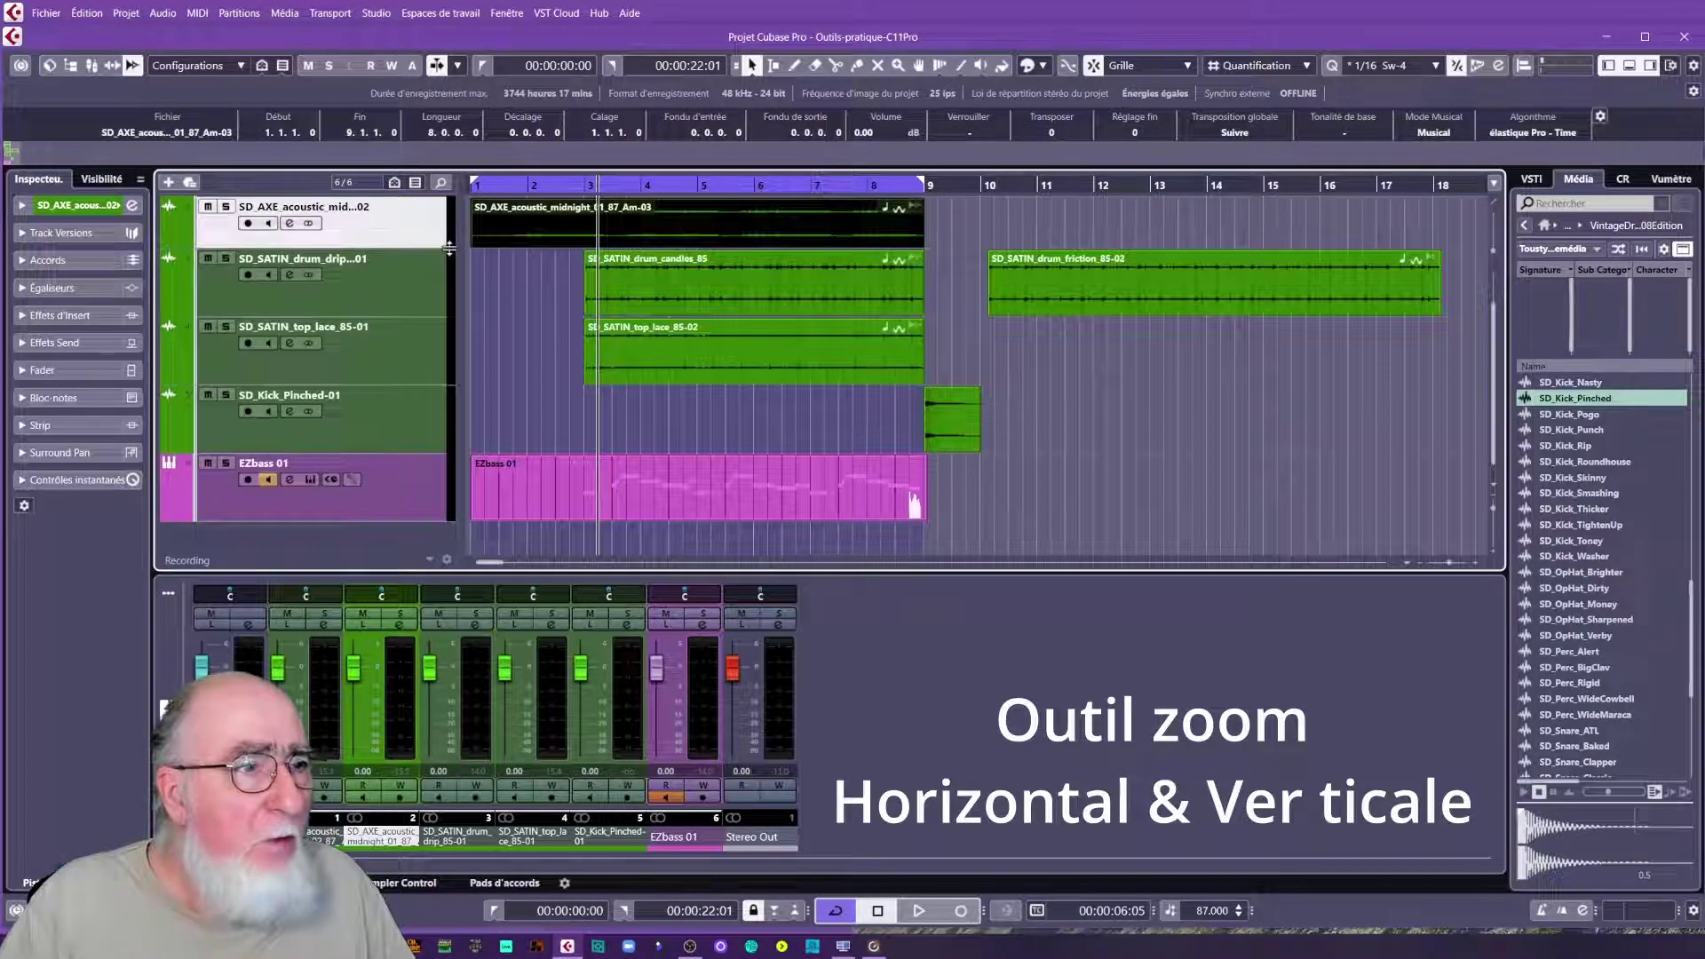
right_click(680, 213)
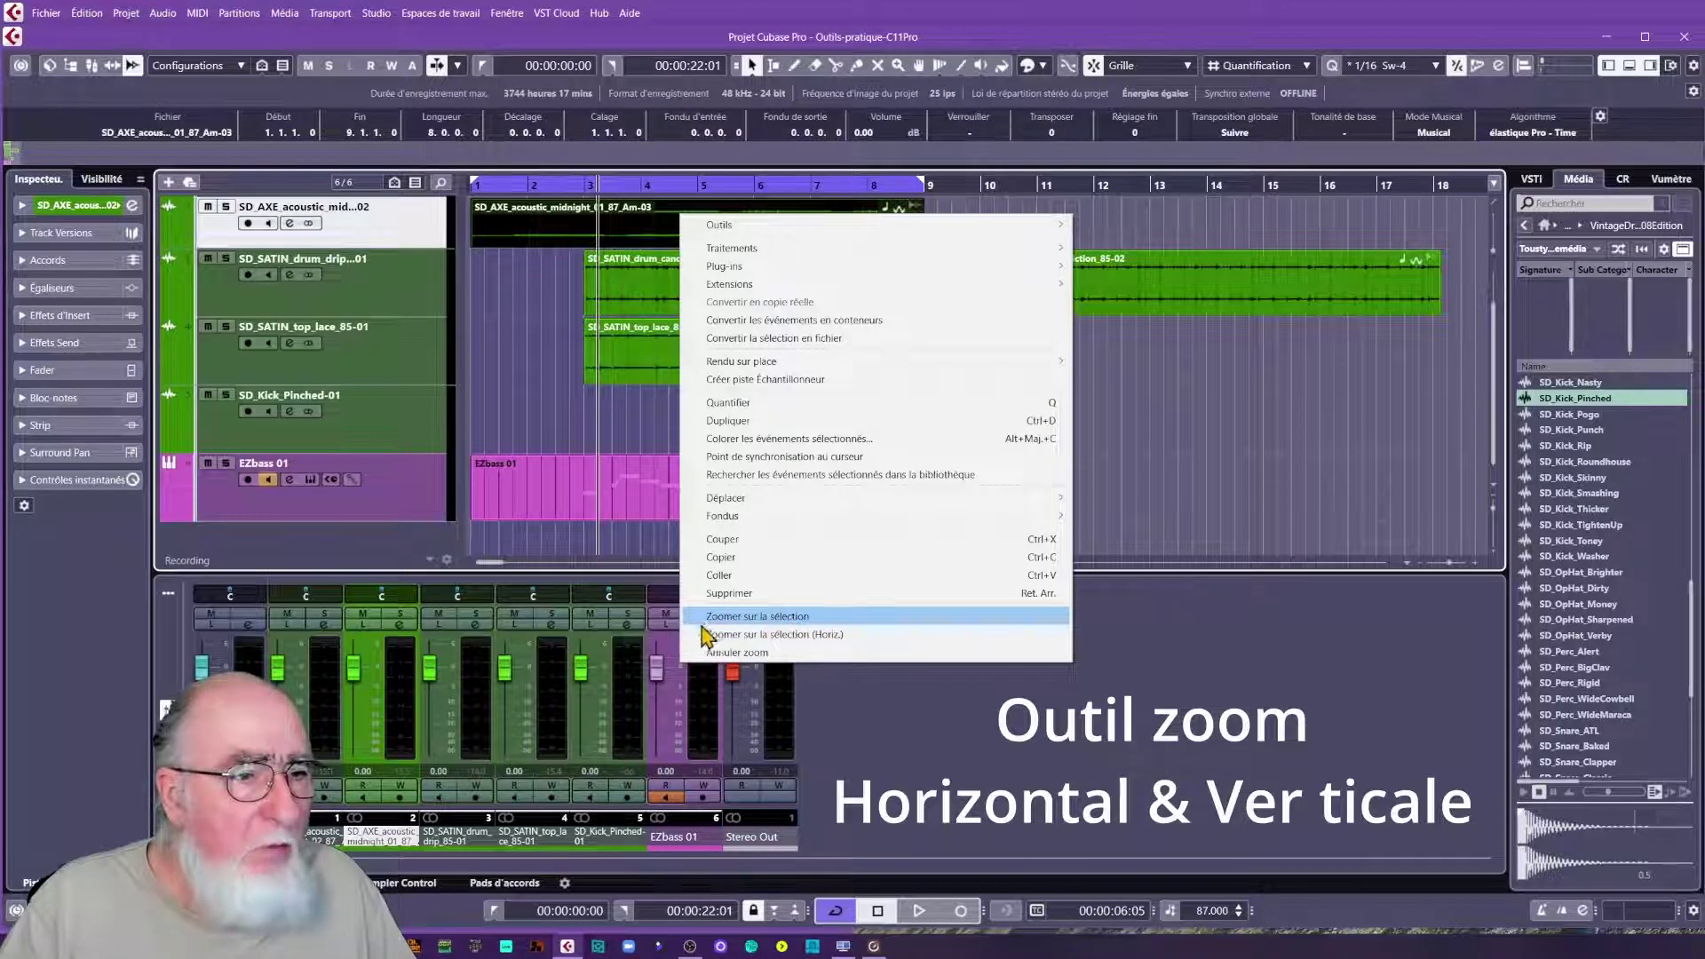
left_click(789, 635)
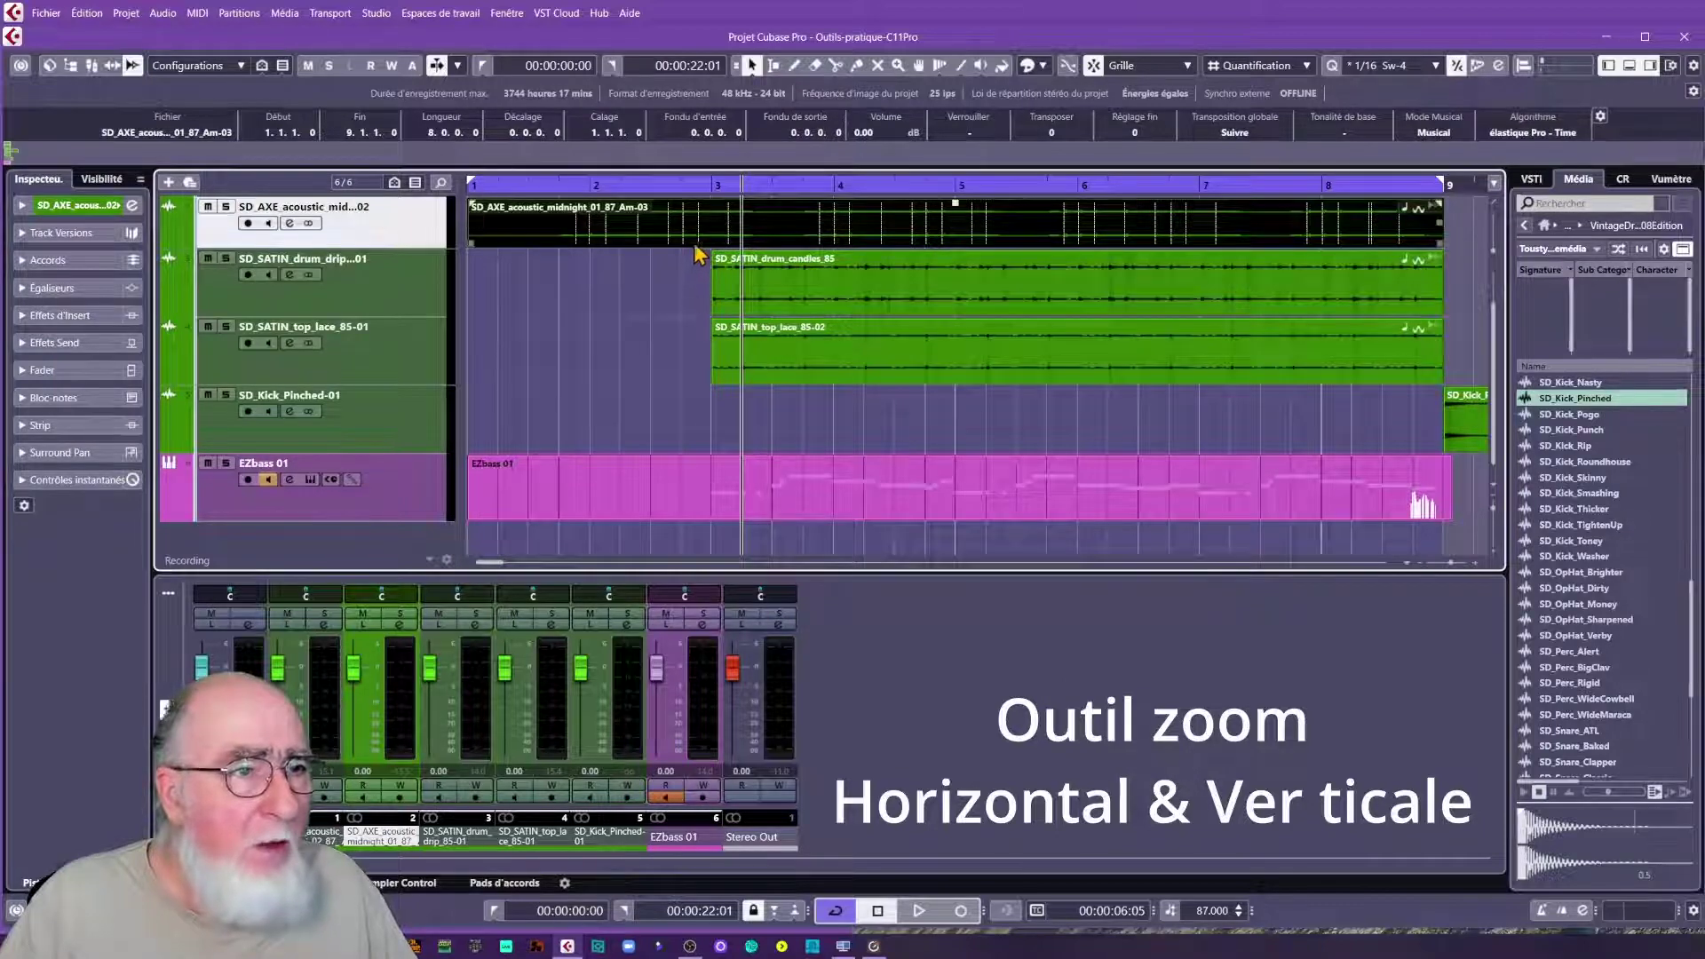
- Undo the horizontal zoom on the selected SD_AXE_acoustic_midnight_01 event
key("super")
key("Escape")
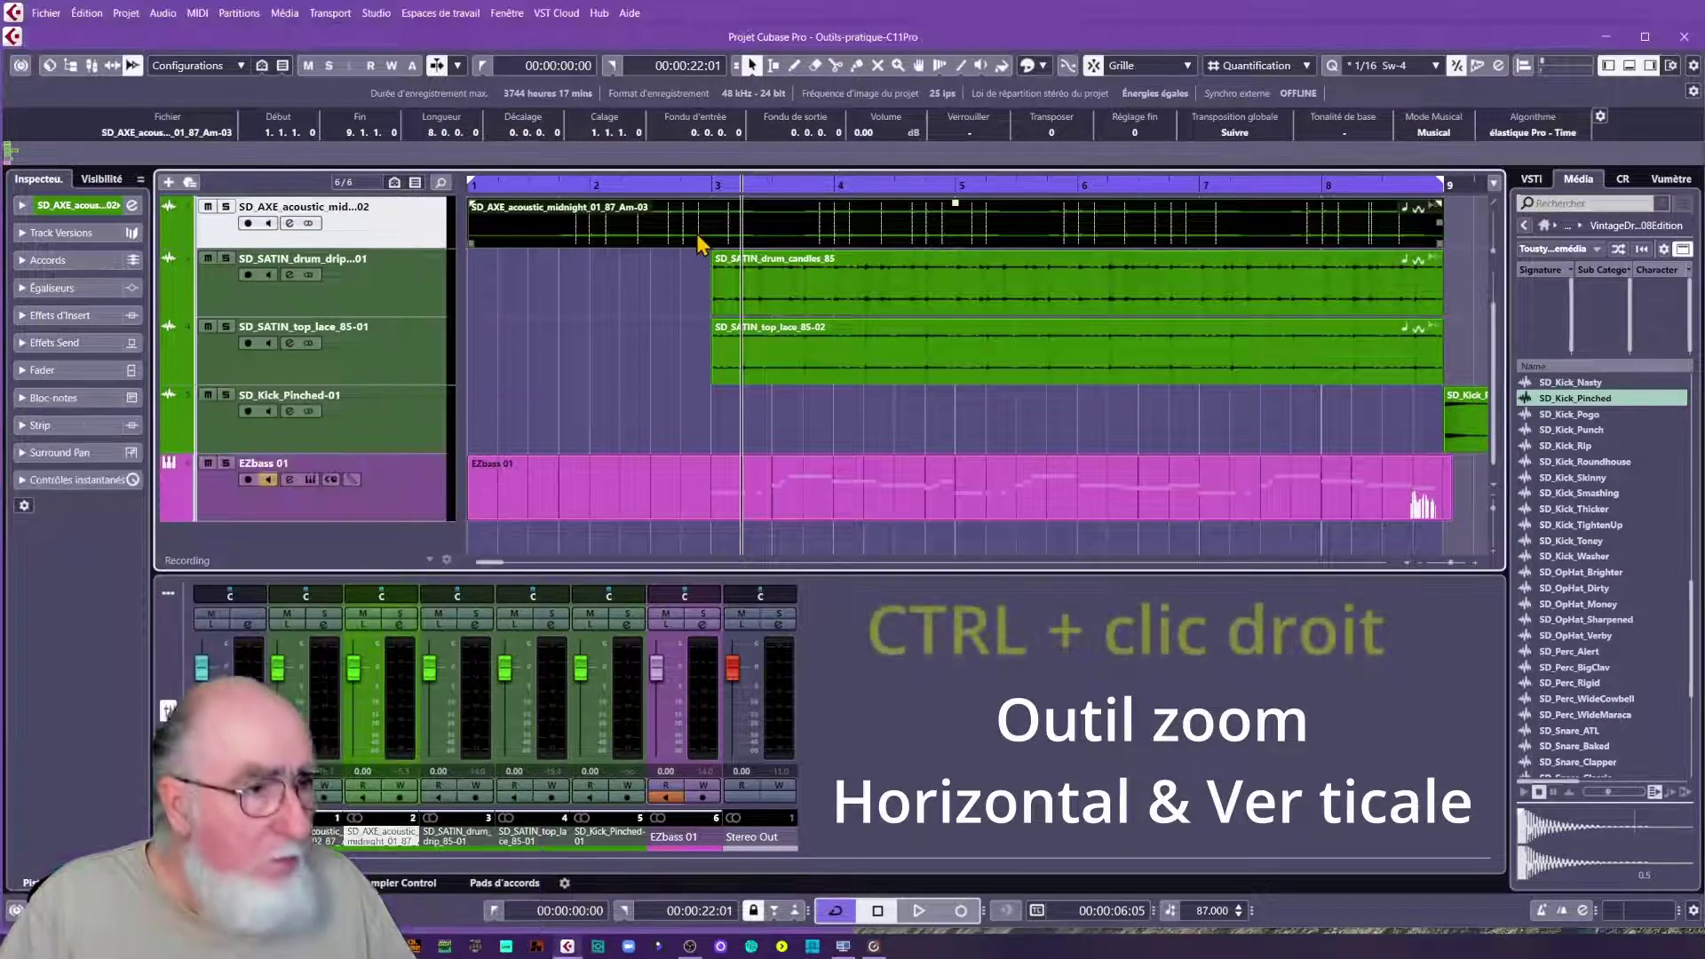
right_click(701, 228, "ctrl")
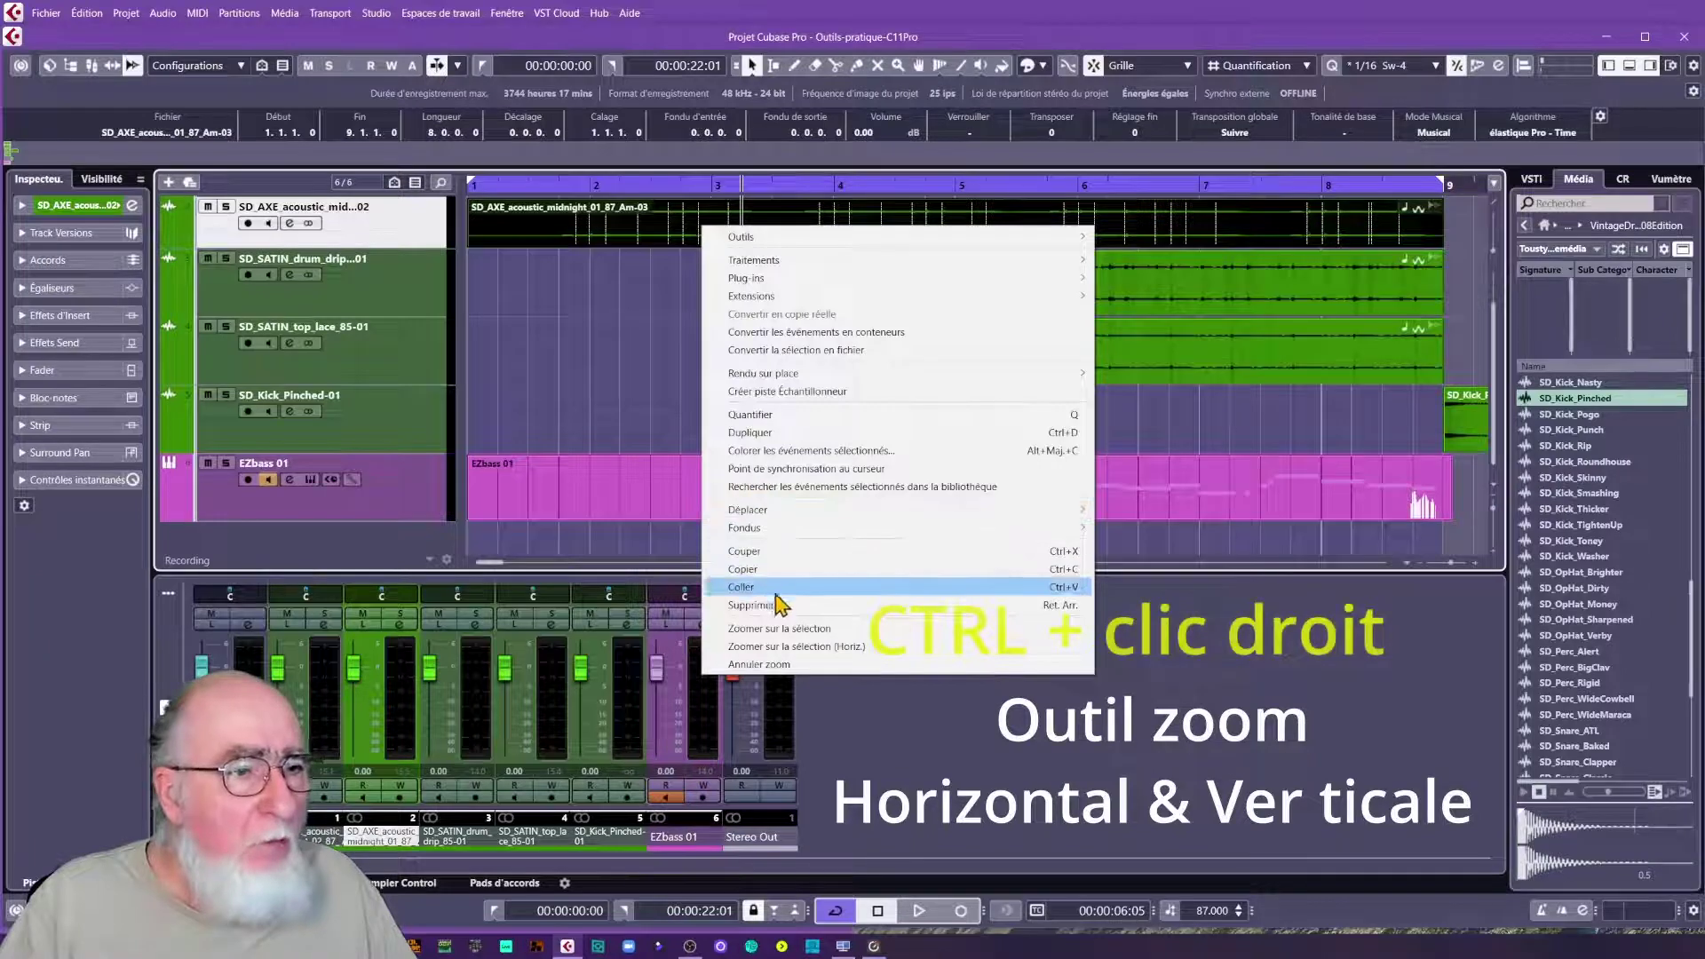
left_click(773, 668)
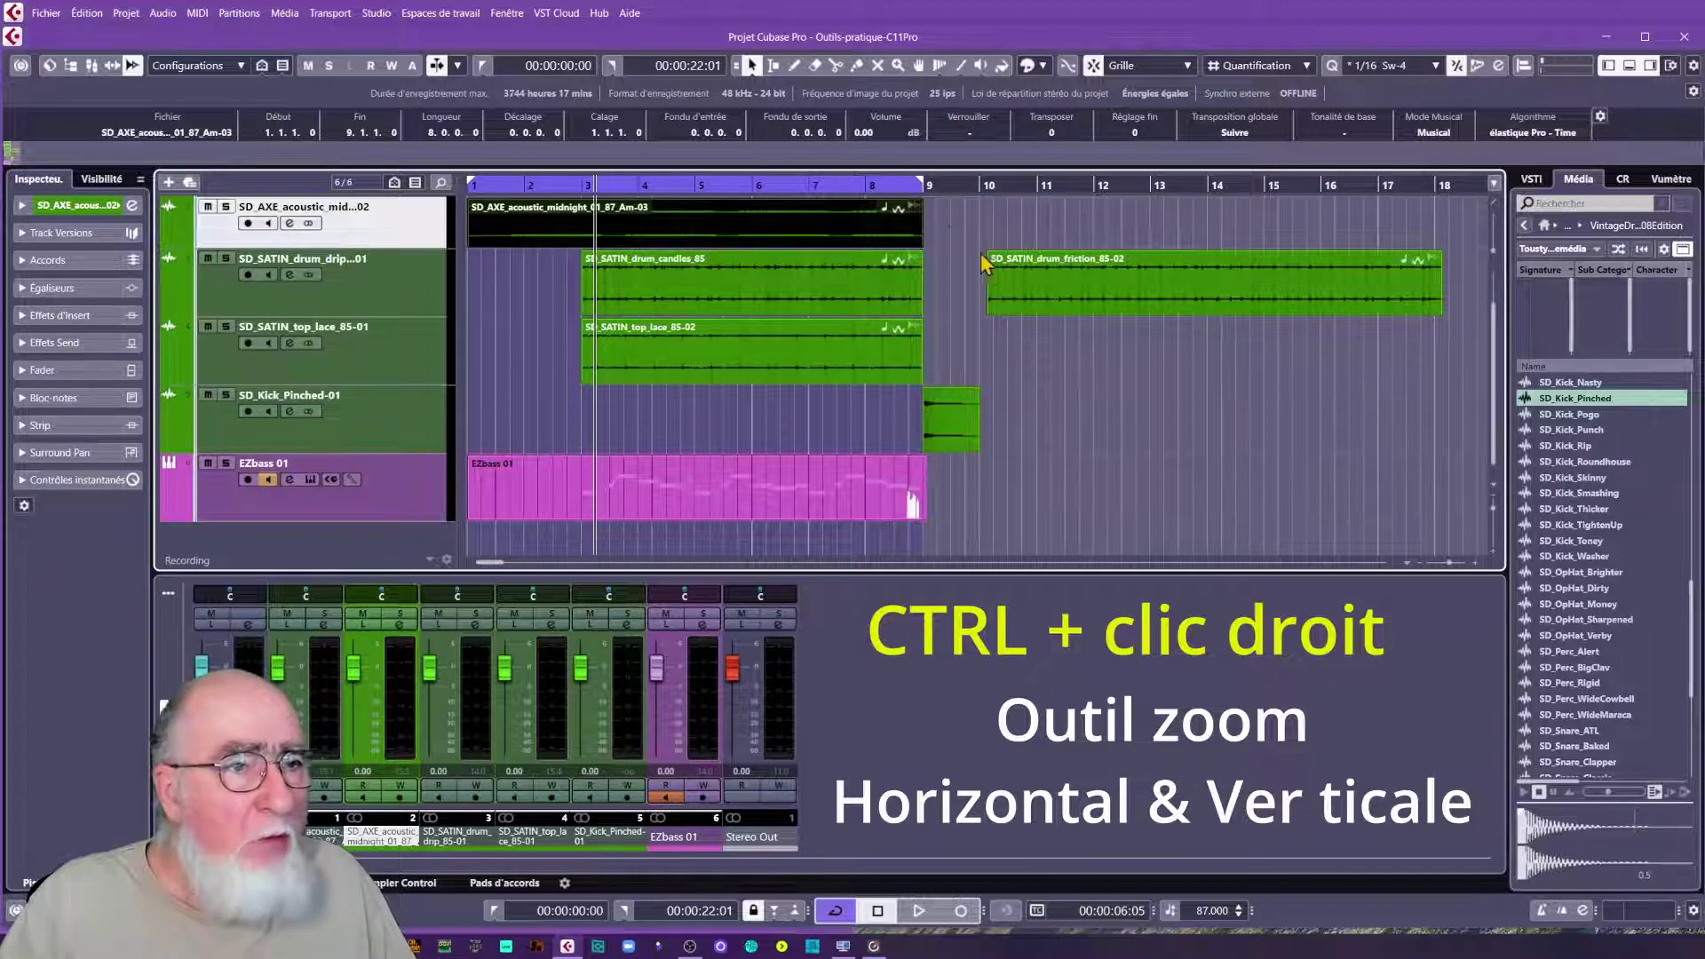
- Add the SD_SATIN_drum_candles_85 event to the selection and zoom to both selected events
left_click(680, 292, "shift")
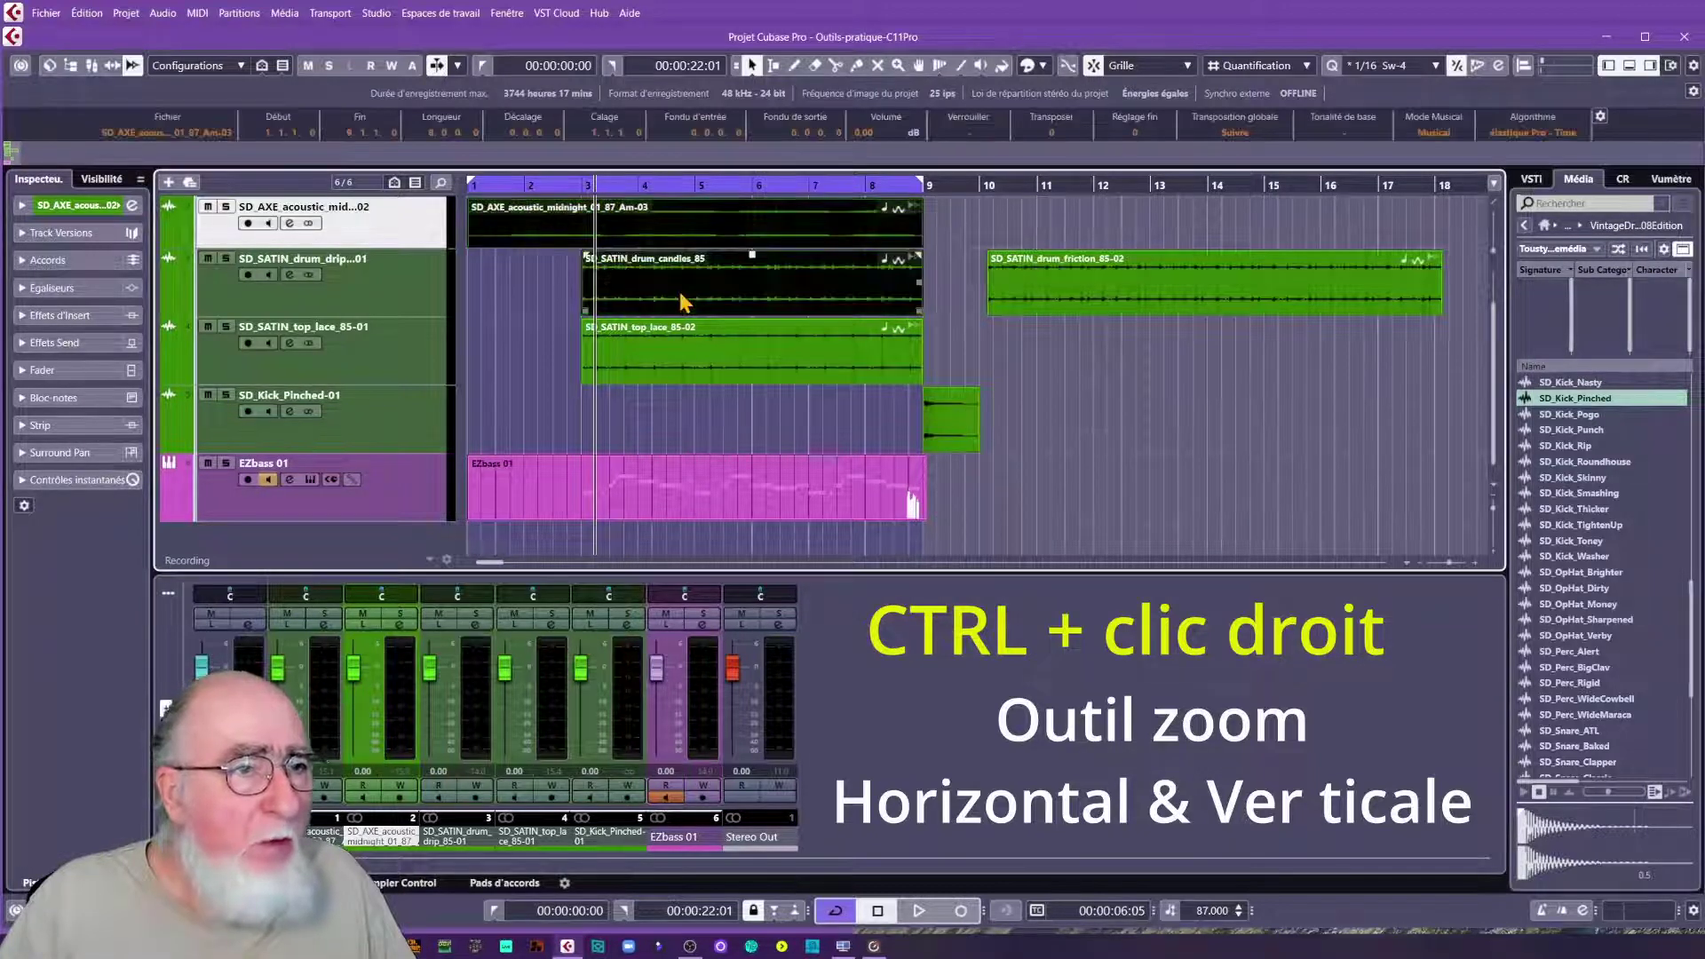
right_click(760, 239)
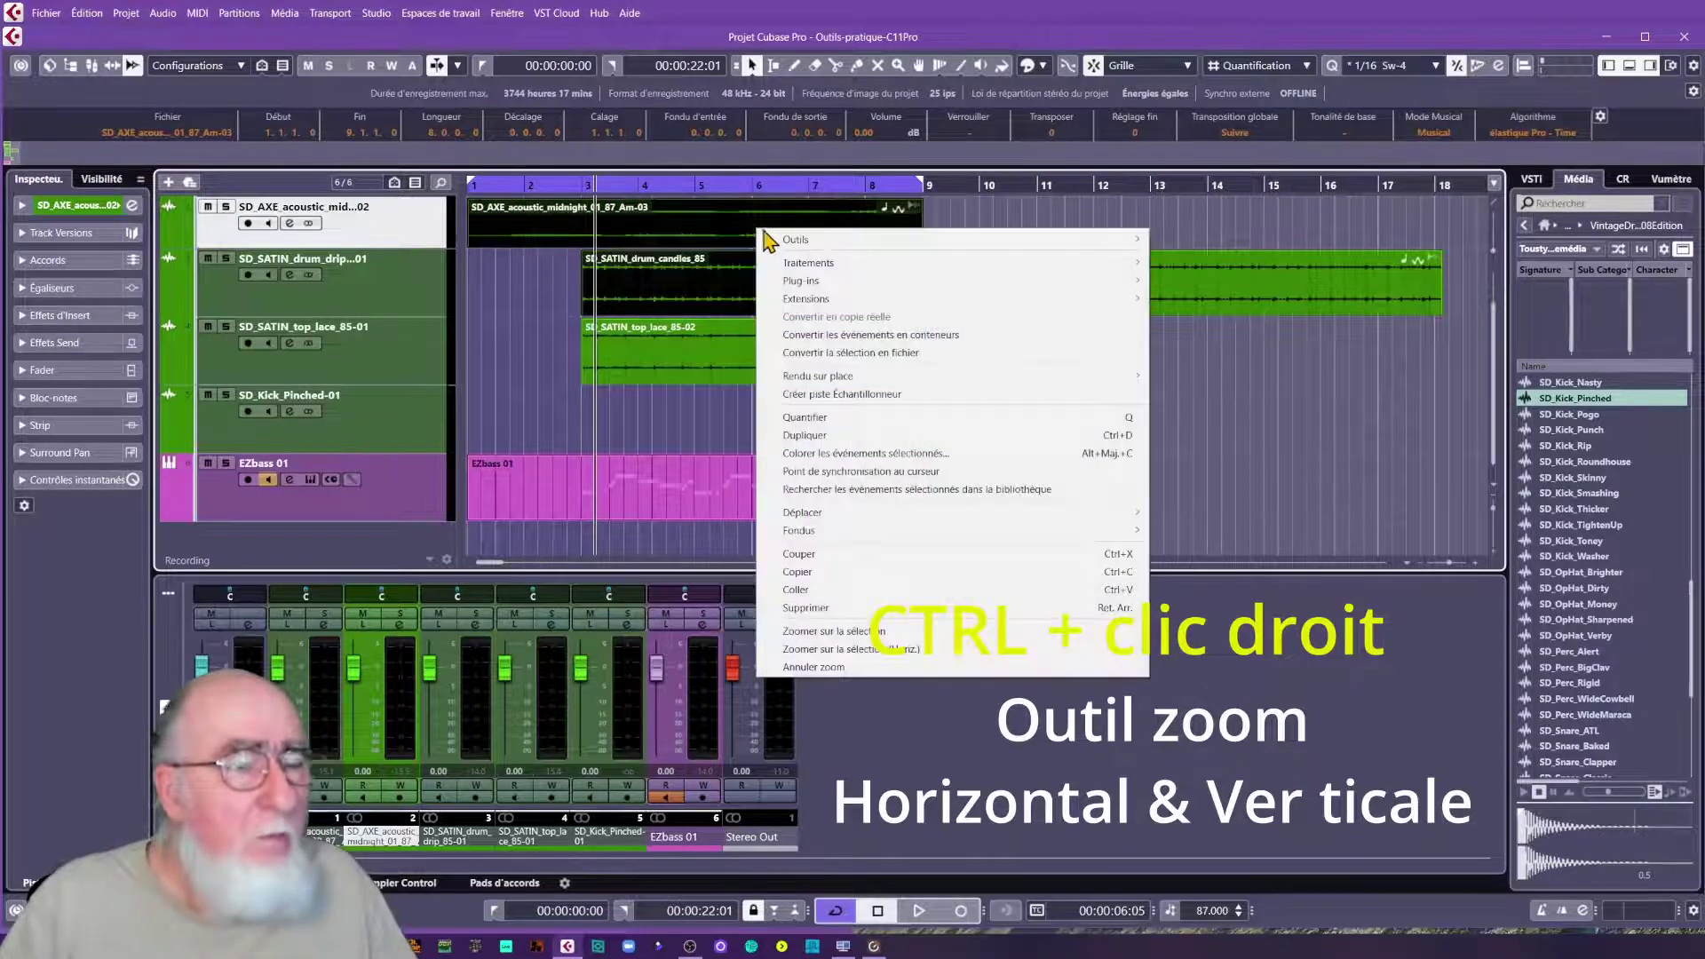
left_click(815, 632)
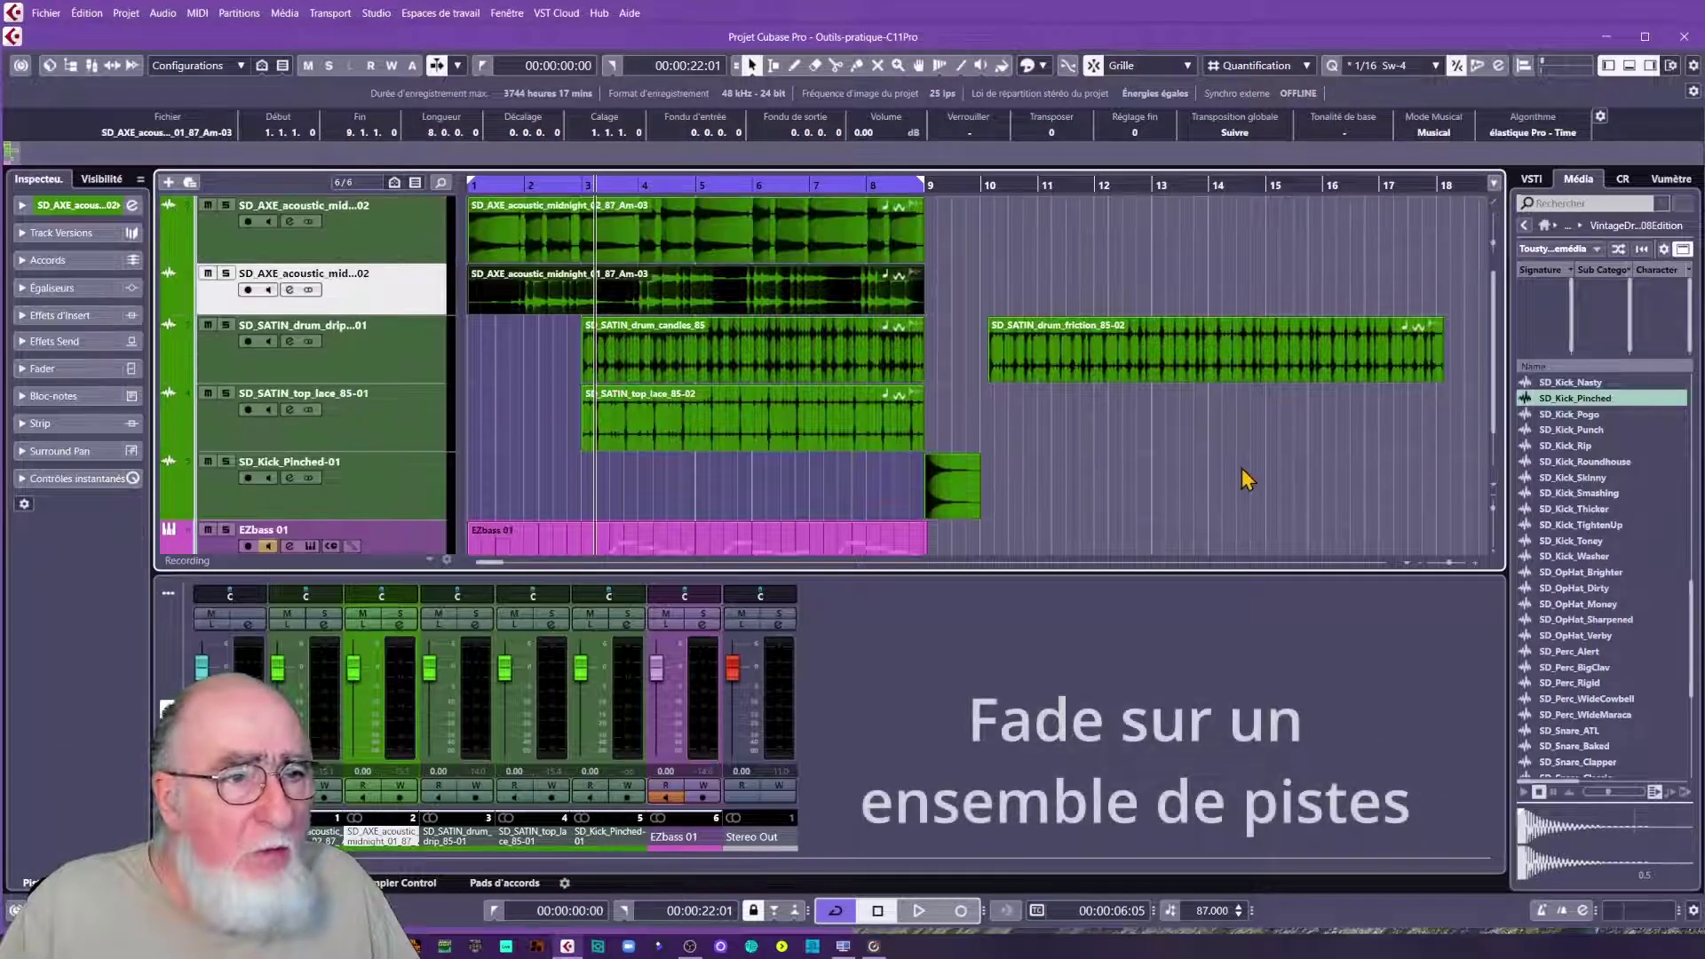
- Select all the audio events together and set their fade-in and fade-out lengths to 0.0.0.4
scroll(1248, 481, "up", 2)
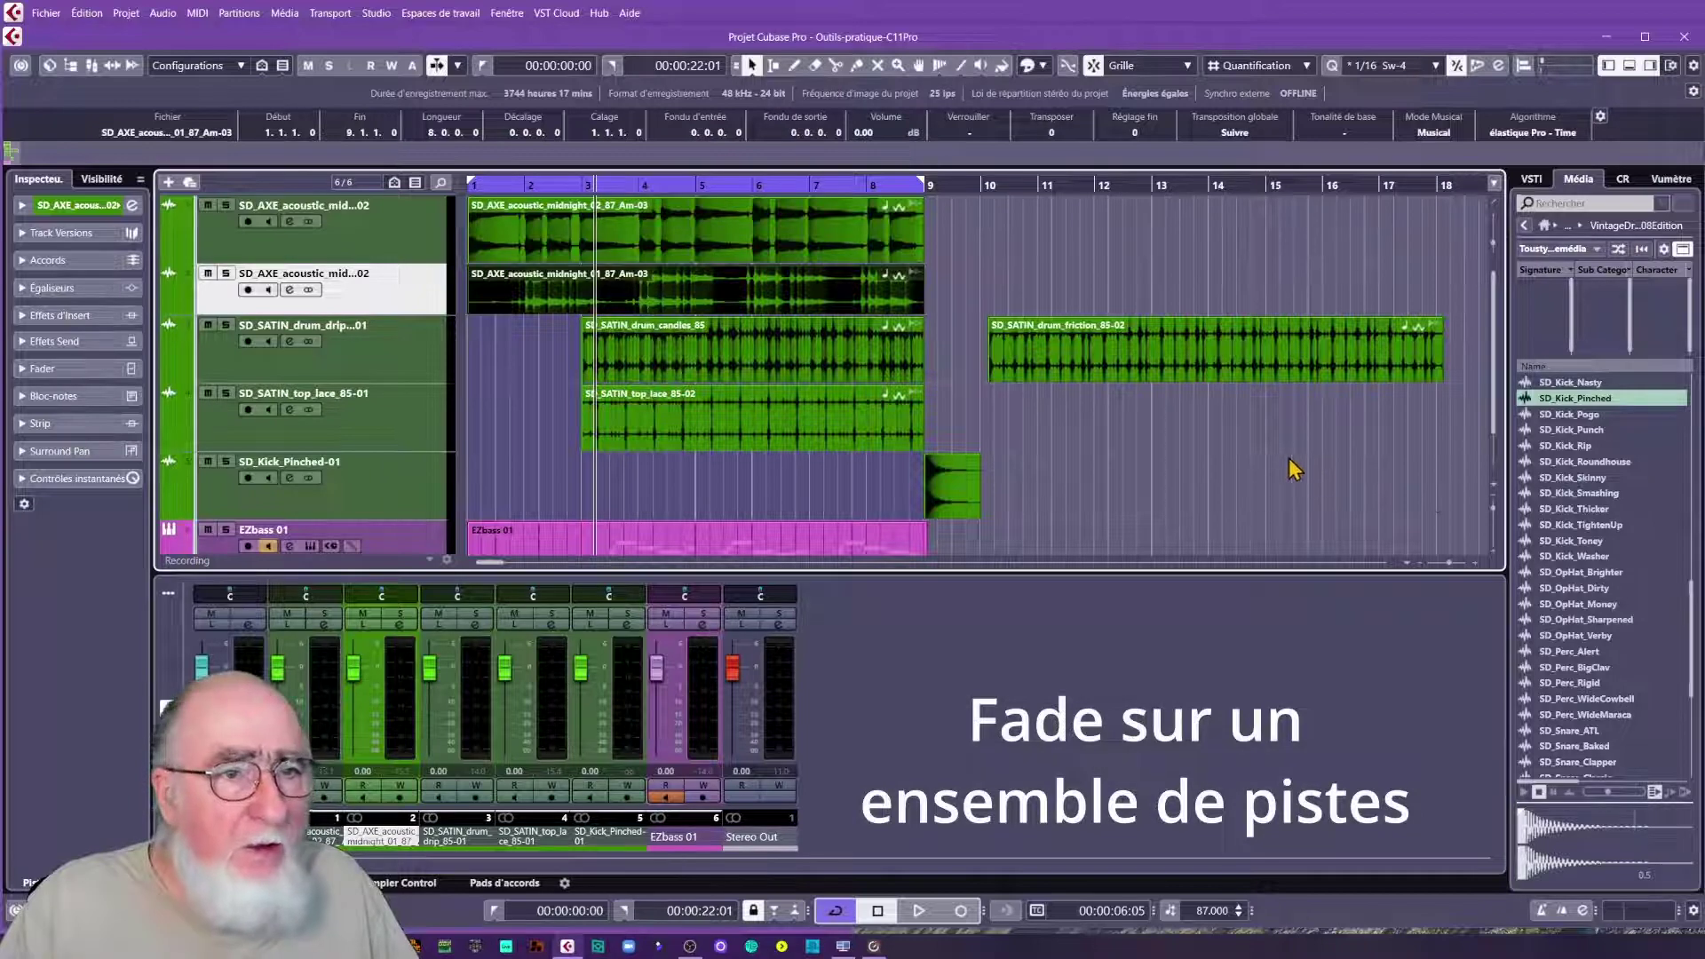
left_click(1456, 494)
left_click_drag(1450, 498, 495, 210)
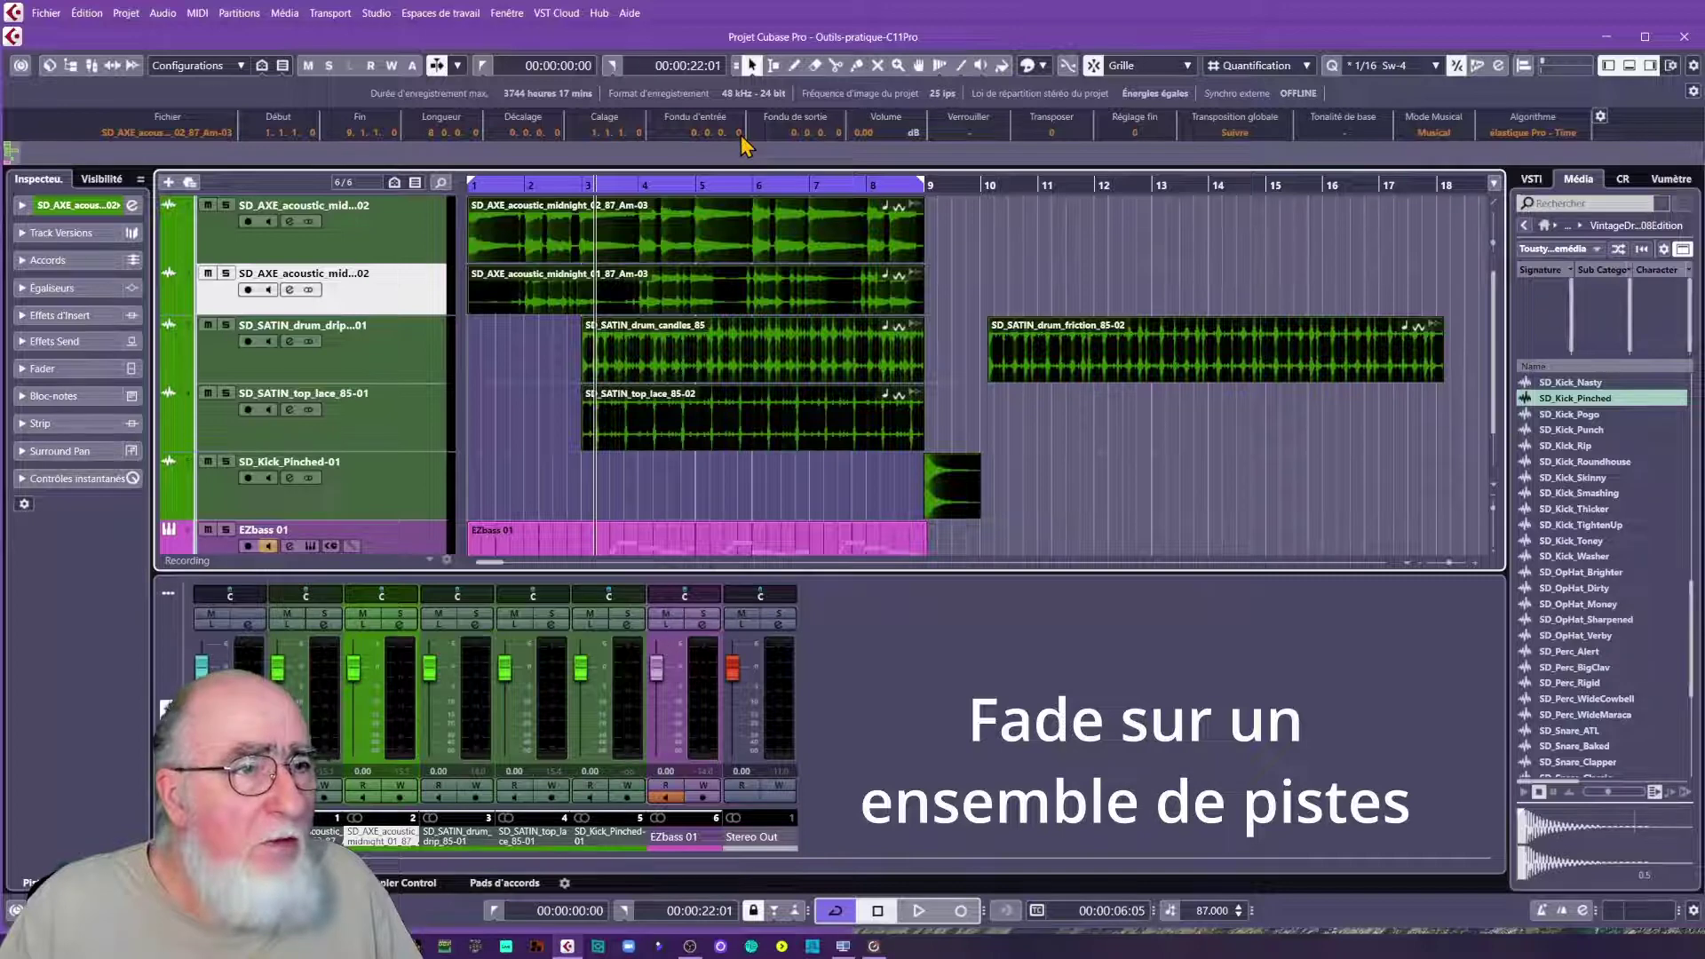
scroll(740, 135, "up", 1)
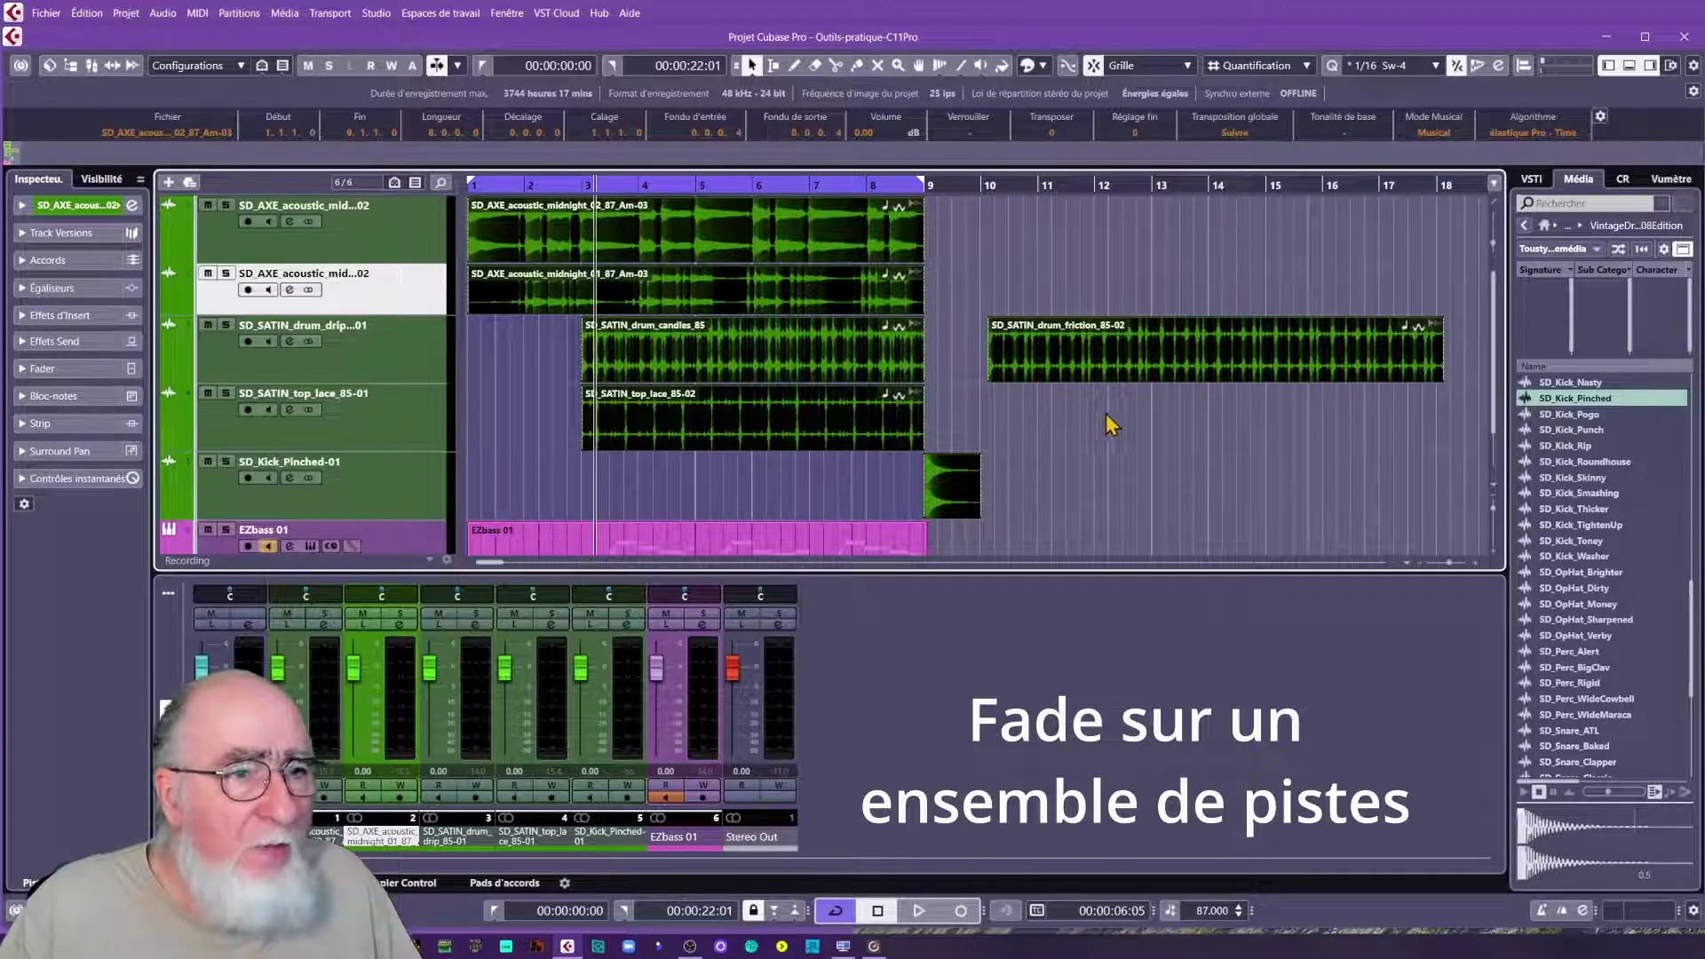
- Check the fade-in and fade-out values of the acoustic, drum_candles, top_lace and drum_friction events one by one
key("ctrl+a")
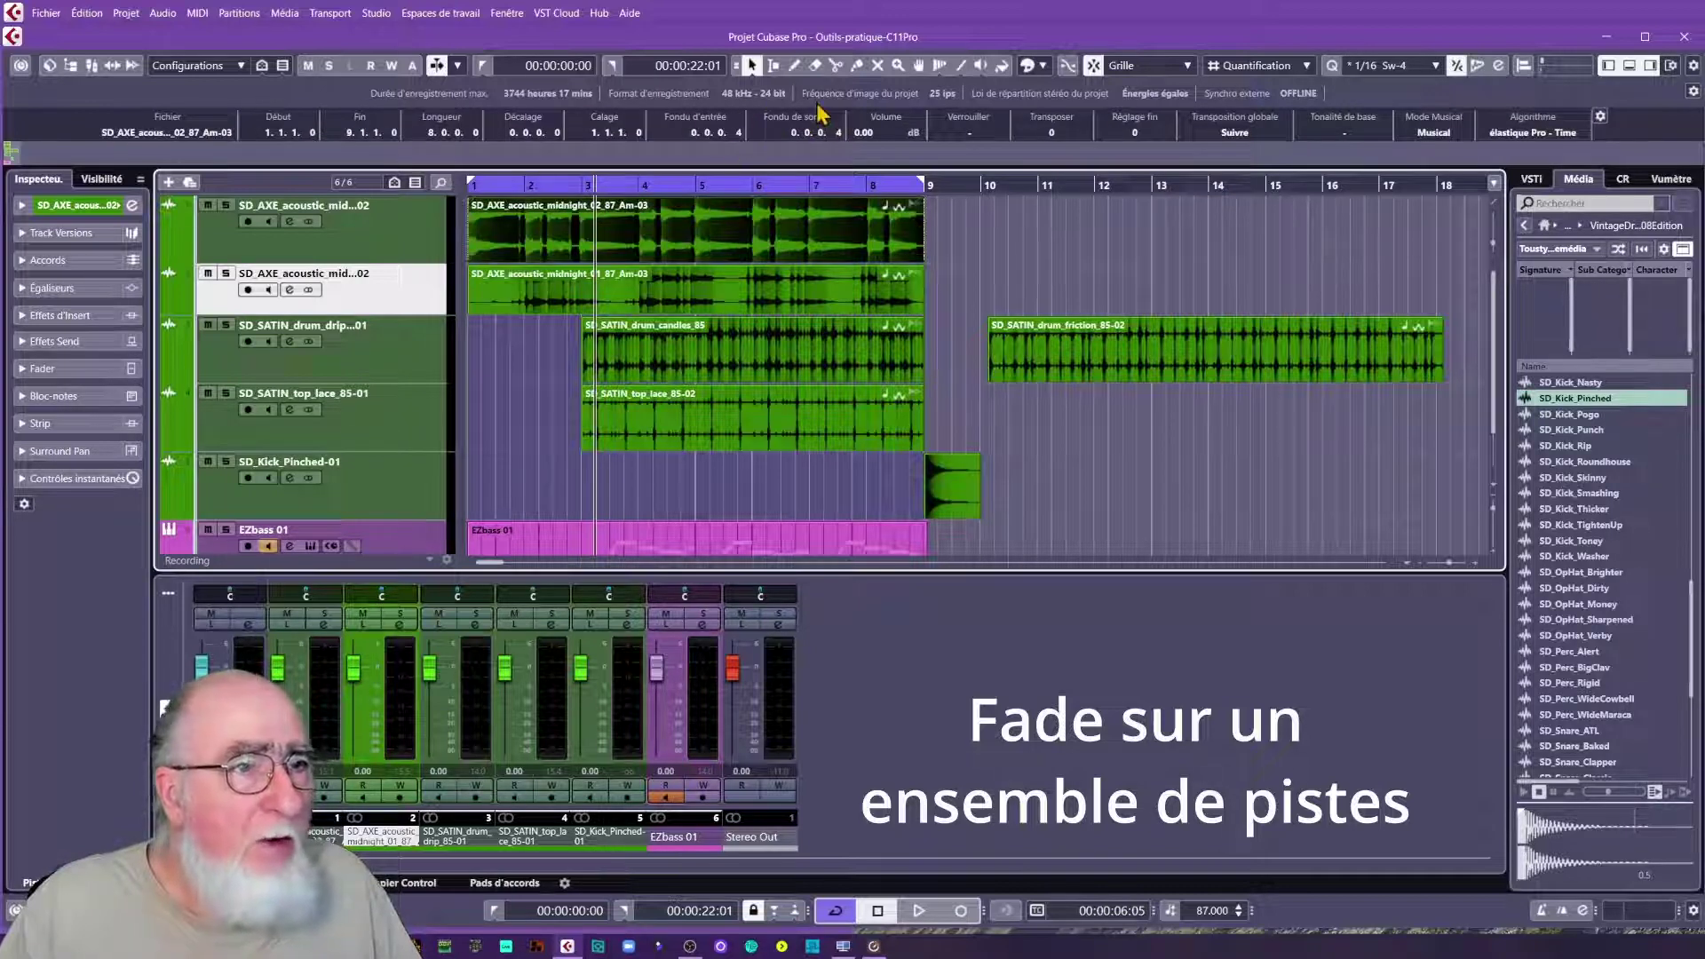
left_click(775, 295)
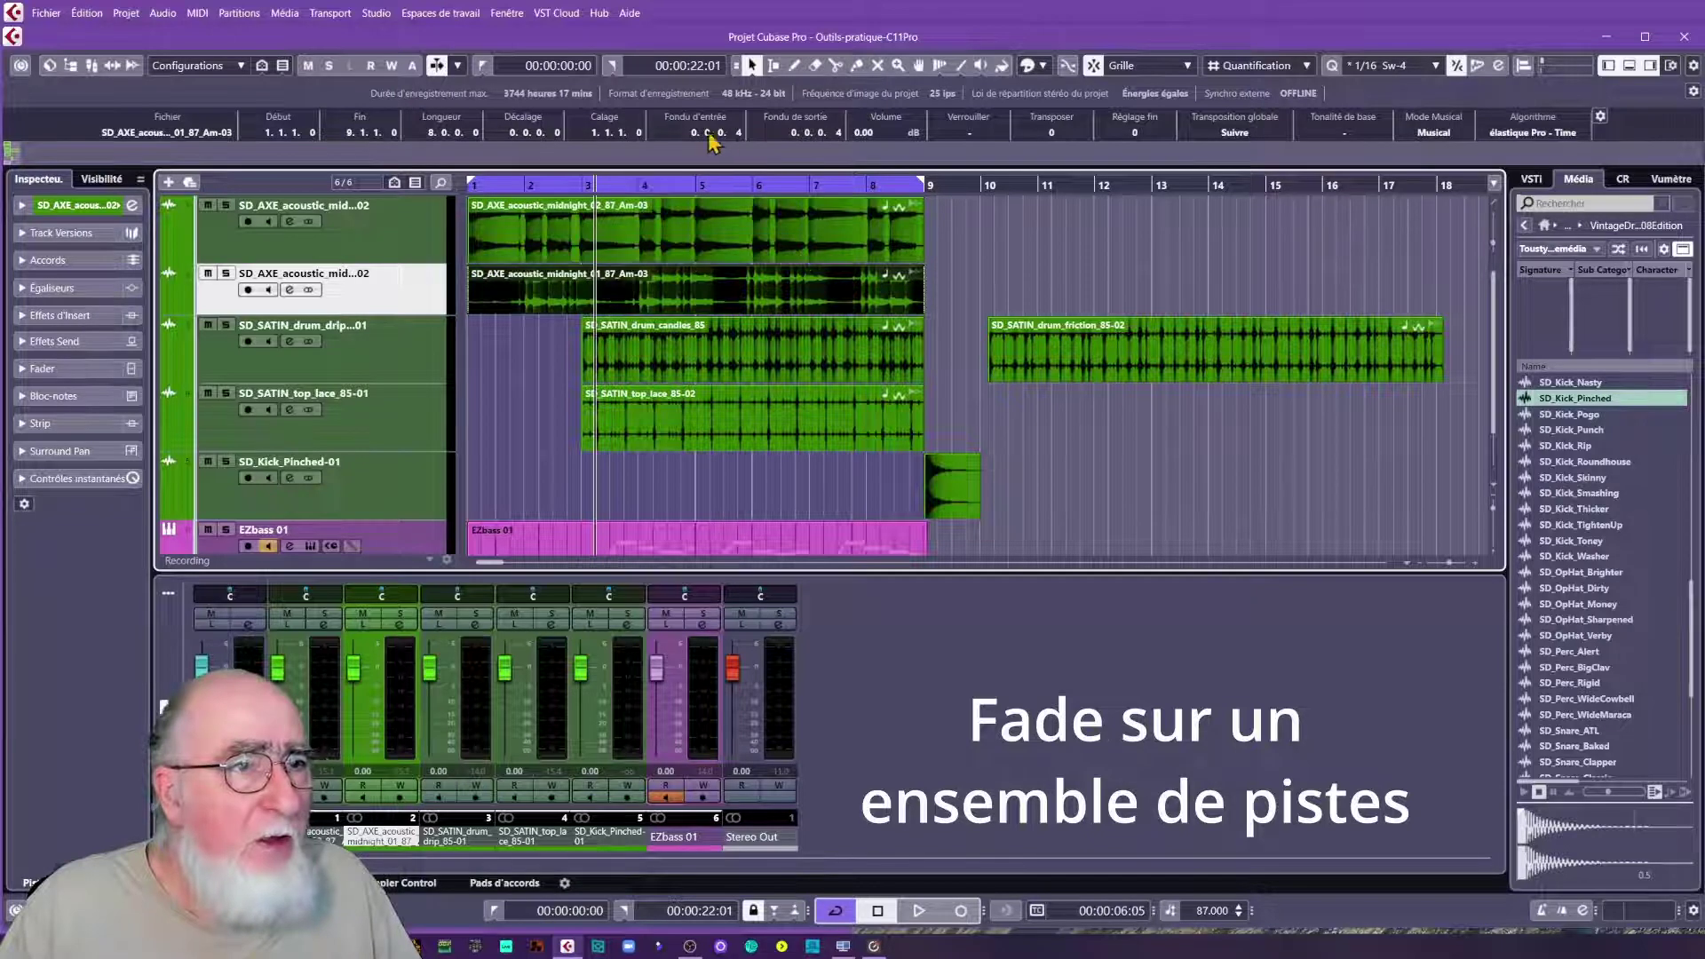
left_click(769, 345)
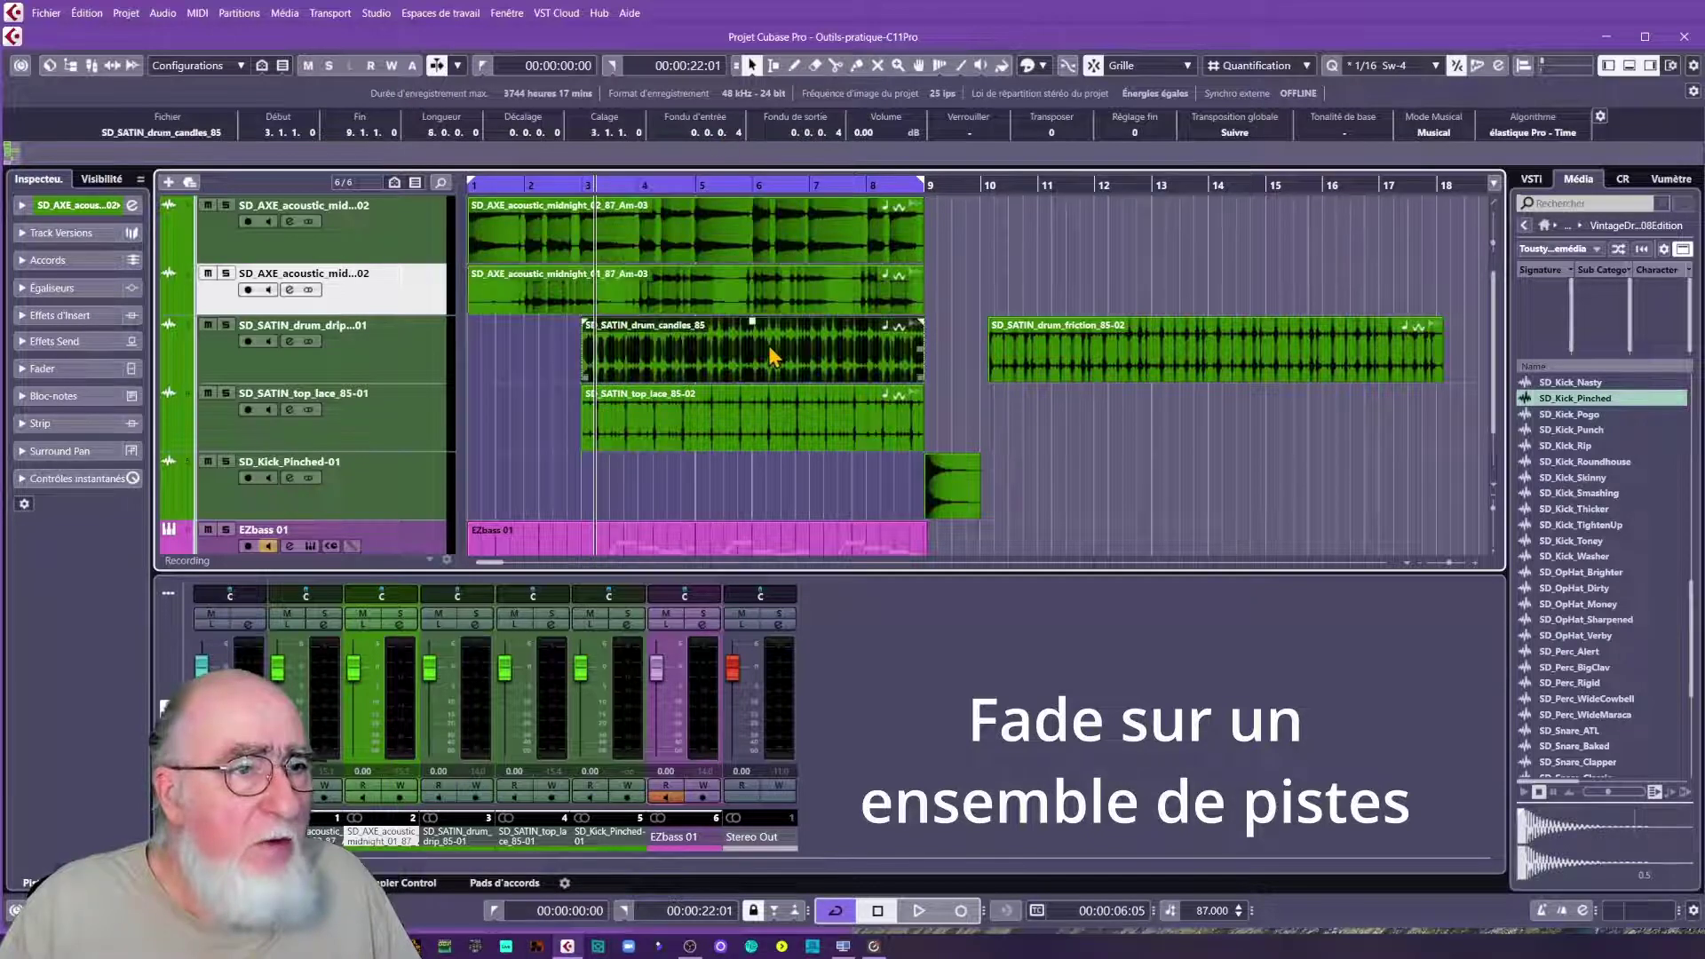
left_click(764, 437)
left_click(1148, 355)
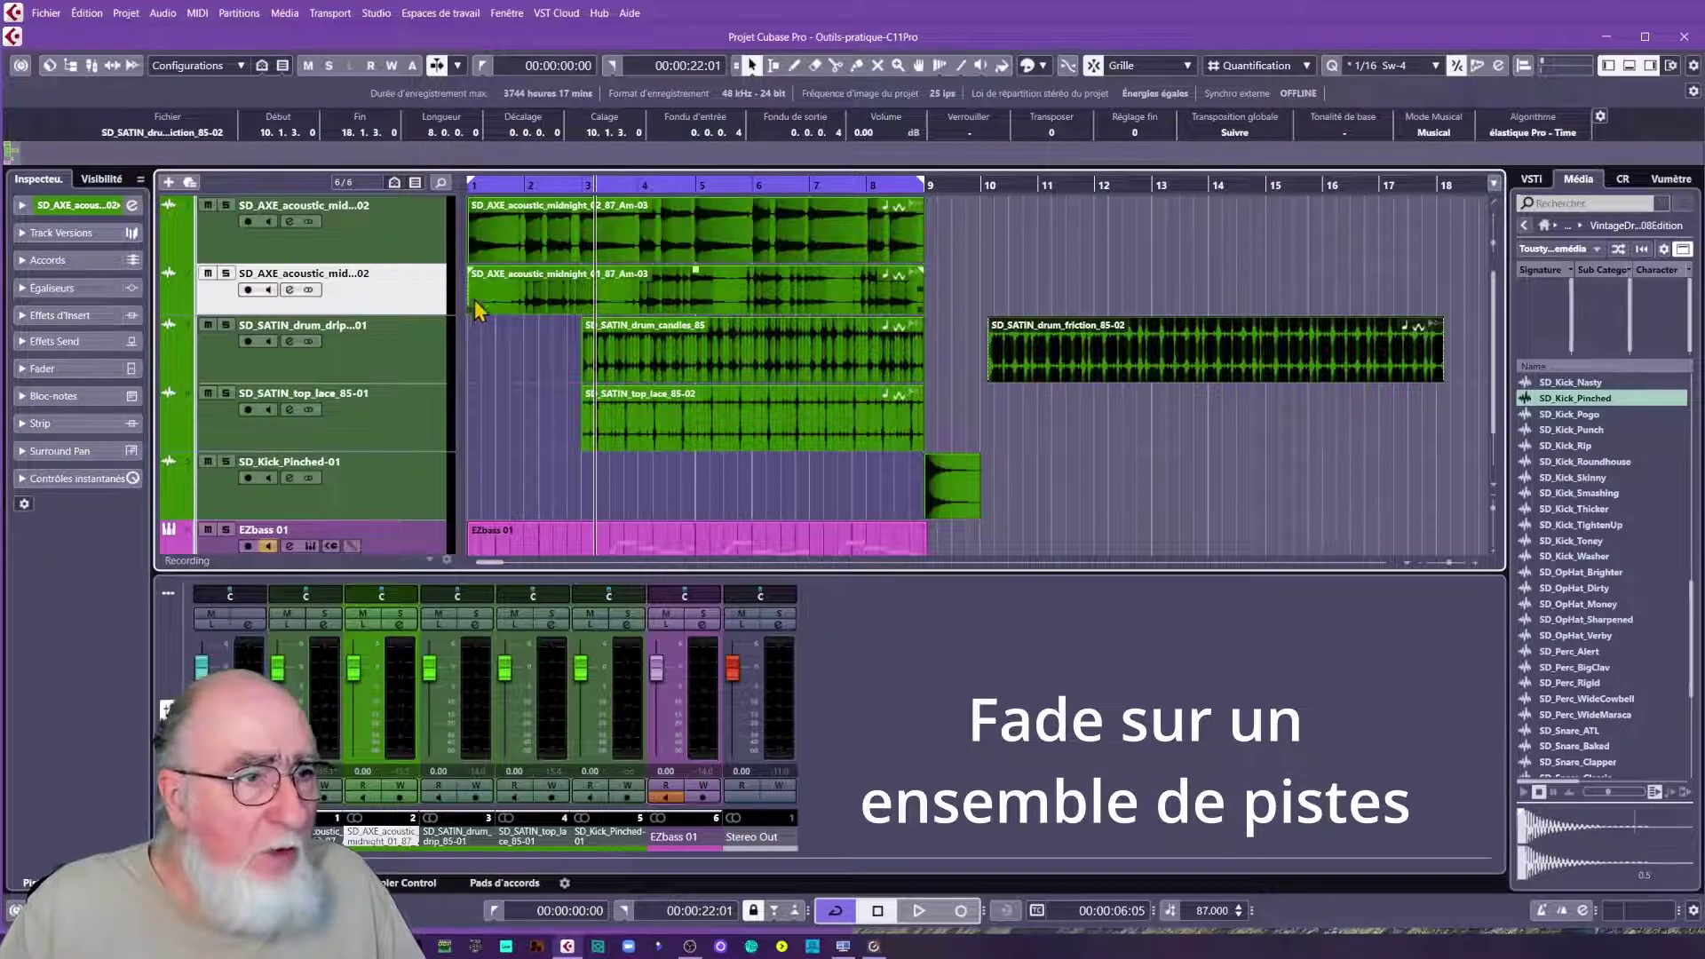
- Draw a fade-in about 0.3.0.14 long at the start of the SD_AXE_acoustic_midnight_01 event
left_click(488, 184)
left_click_drag(488, 184, 488, 213)
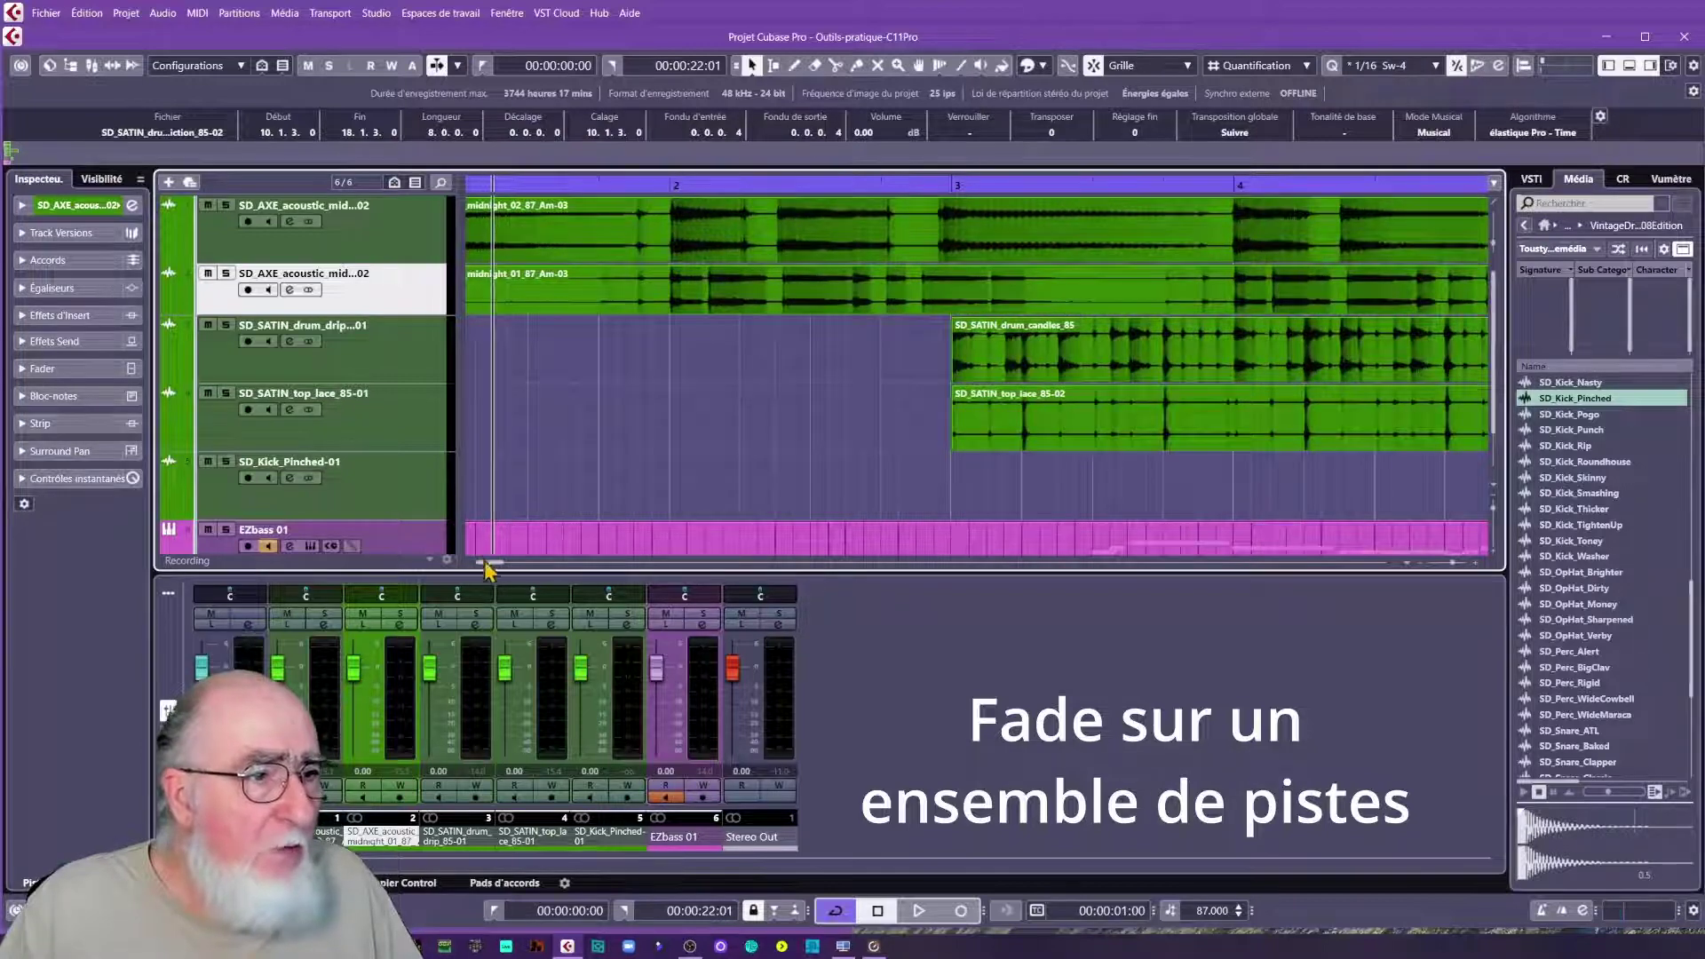
left_click_drag(492, 565, 476, 565)
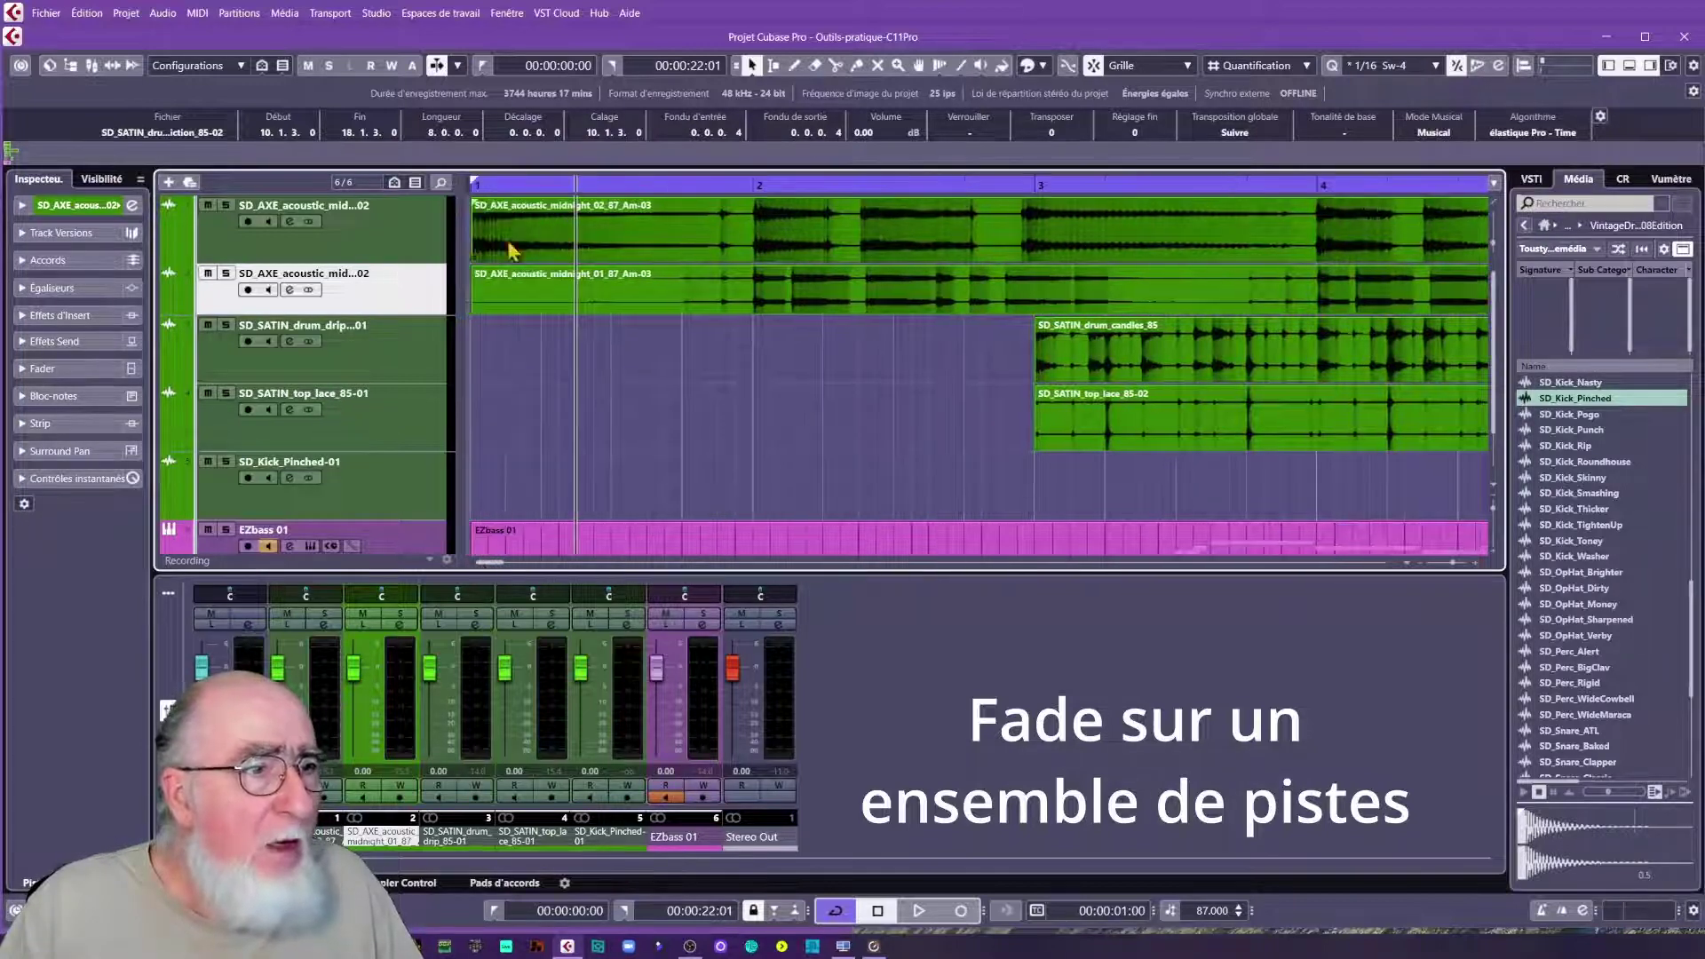
left_click_drag(473, 273, 689, 268)
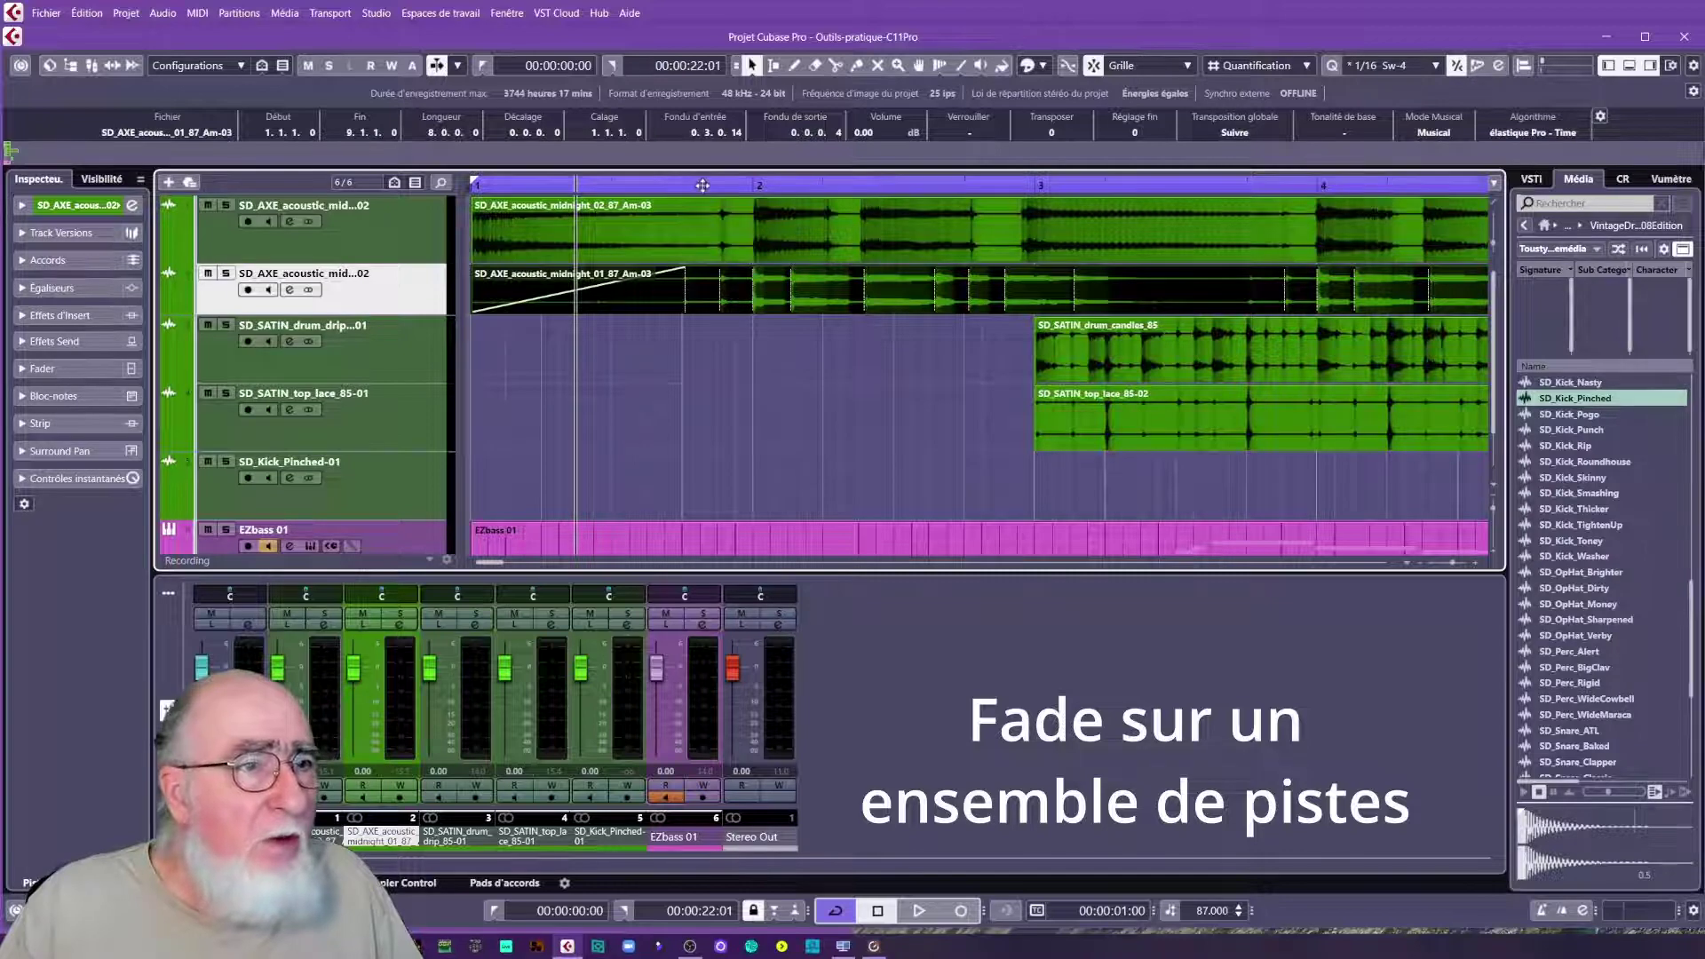
left_click_drag(683, 185, 676, 149)
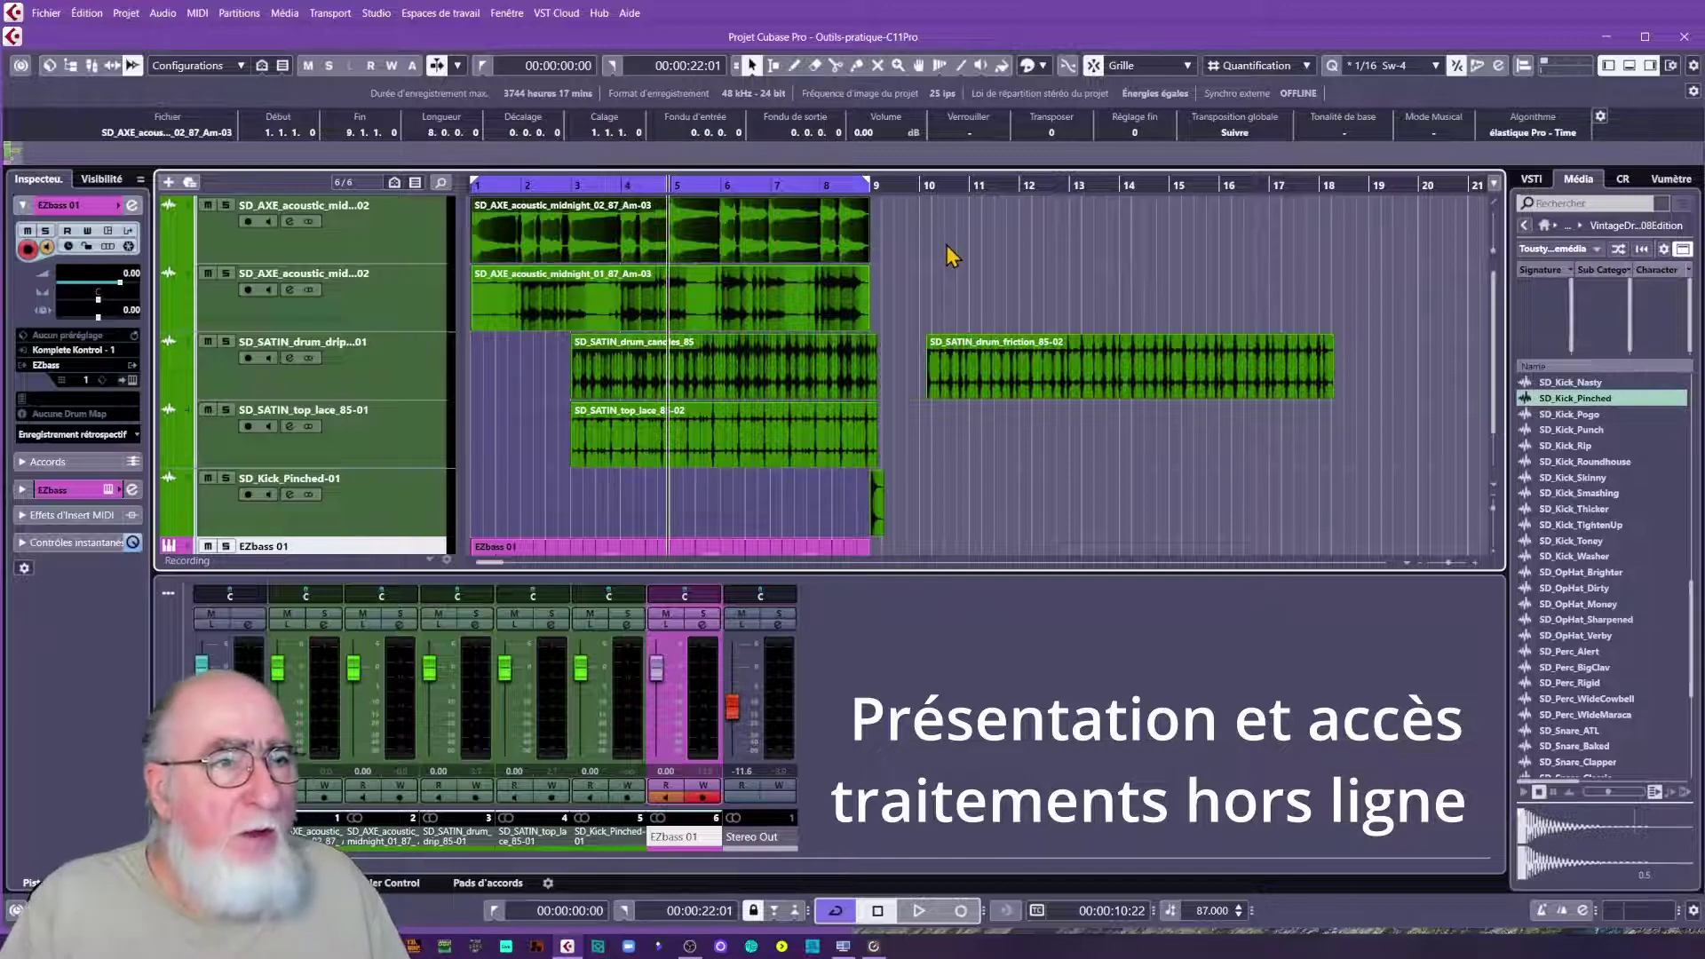
- Review the tools and processing commands offered for the SD_AXE_acoustic_midnight_02 event and dismiss them
right_click(783, 250, "ctrl")
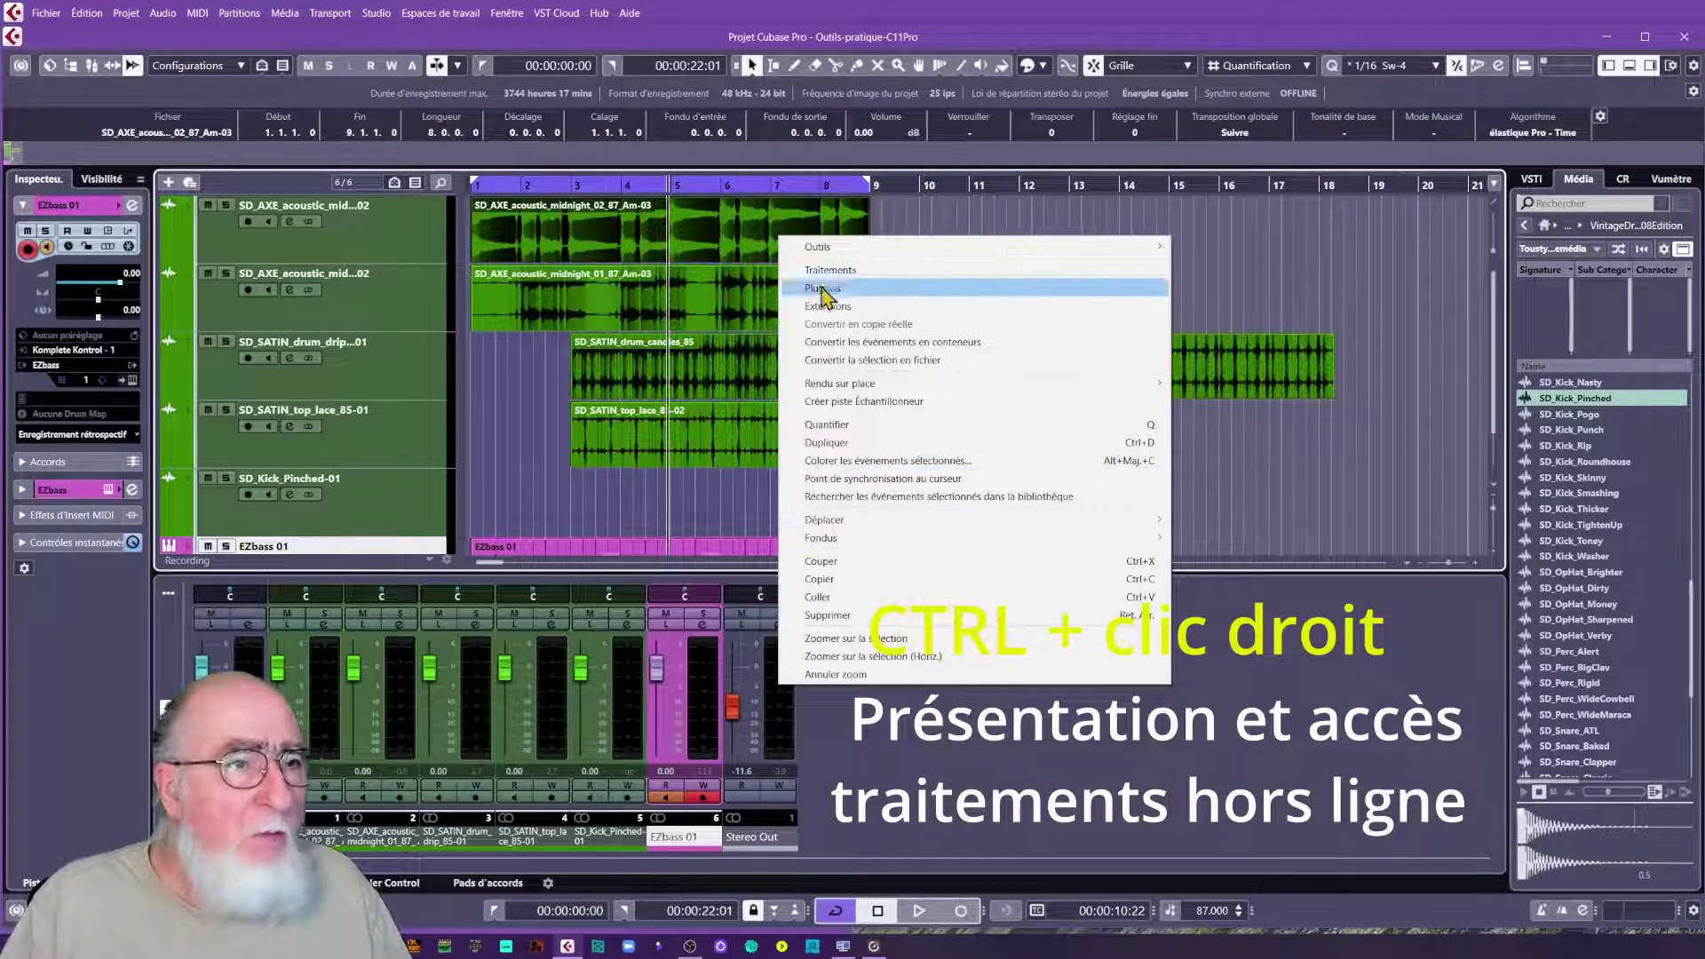
mouse_move(827, 248)
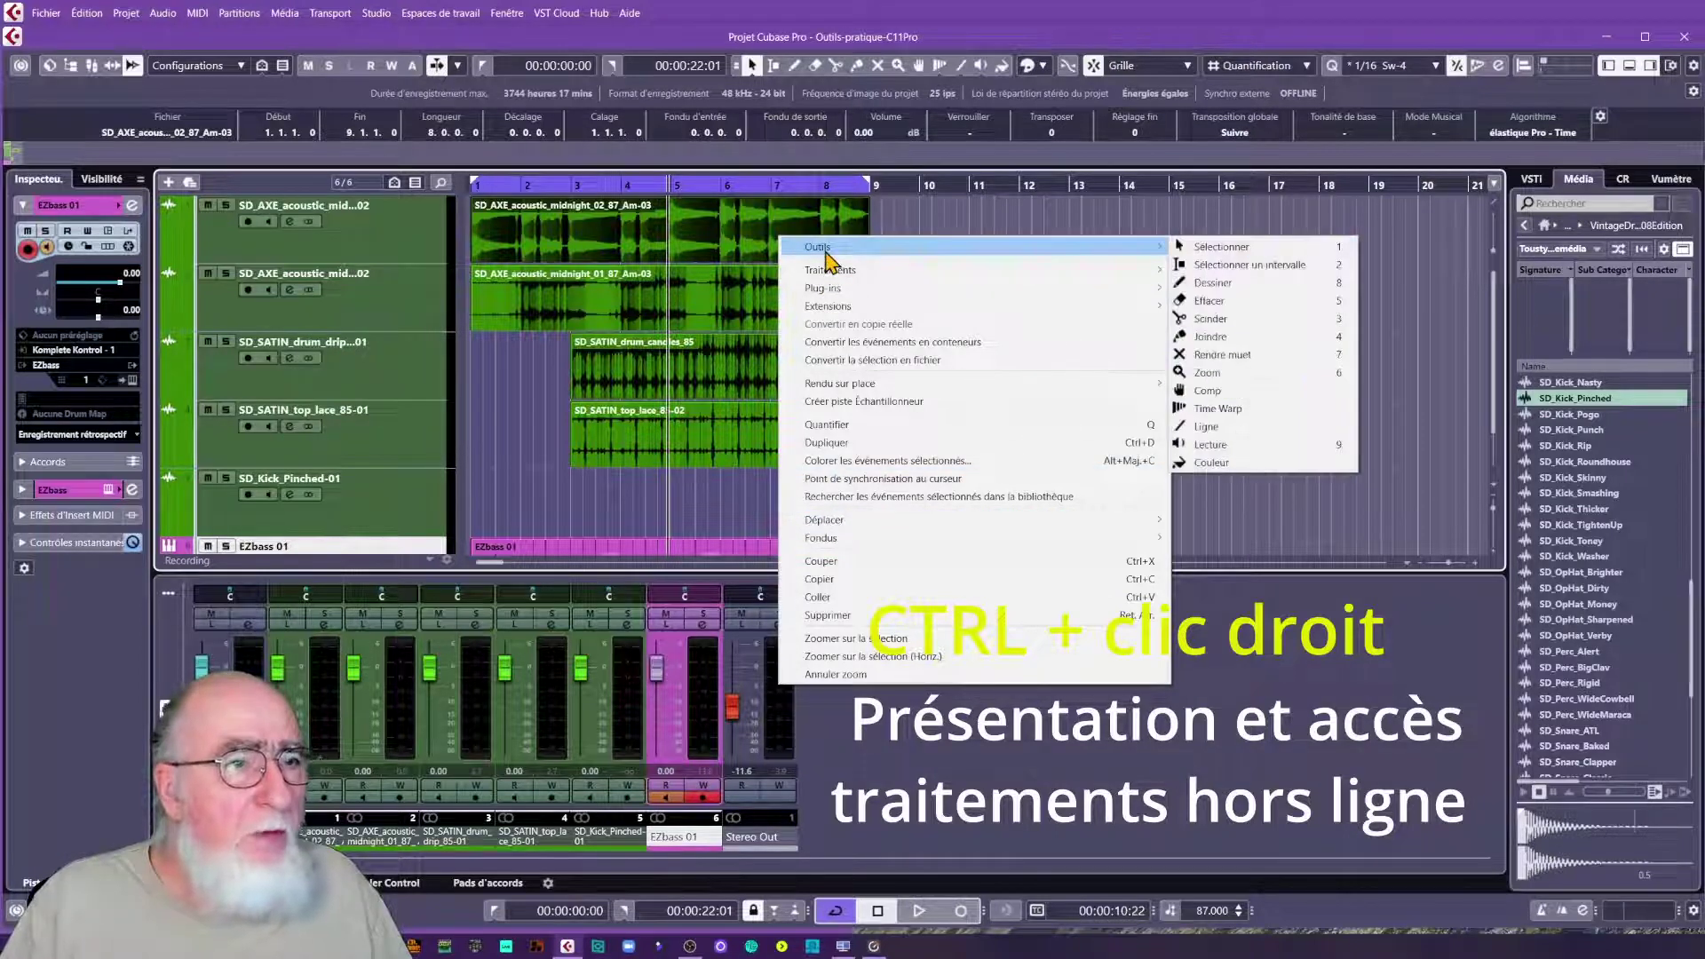
left_click(921, 222)
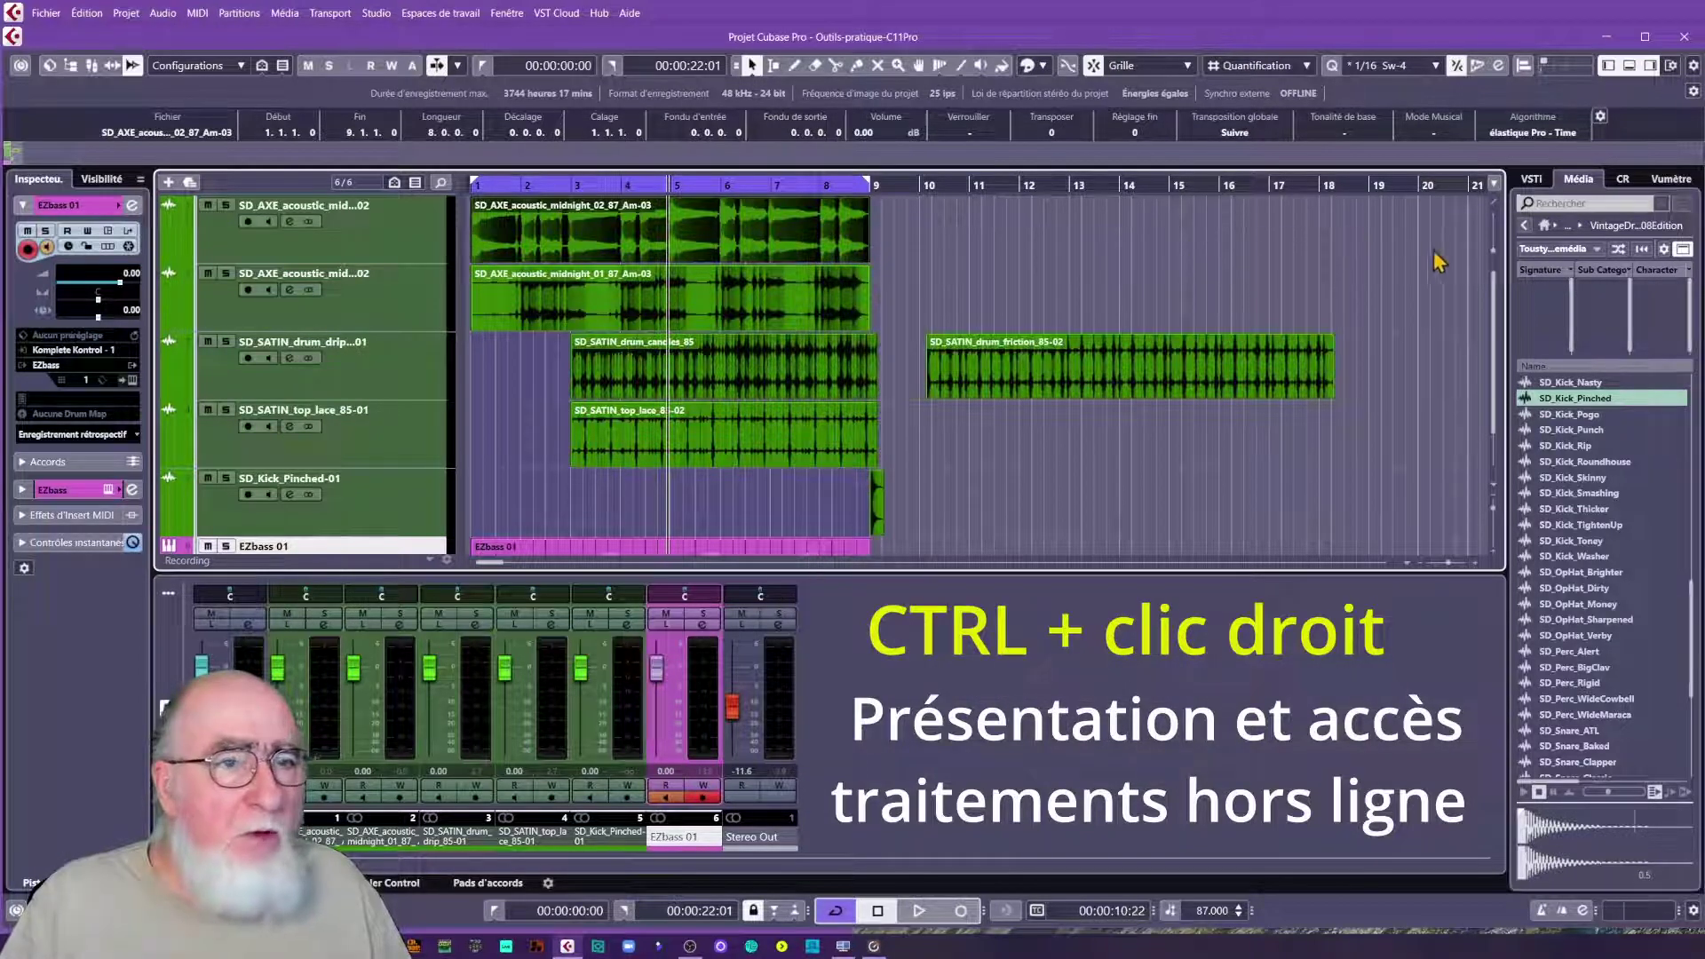
- Select all the audio events across the tracks and review the processing commands available for them
left_click_drag(1423, 218, 505, 528)
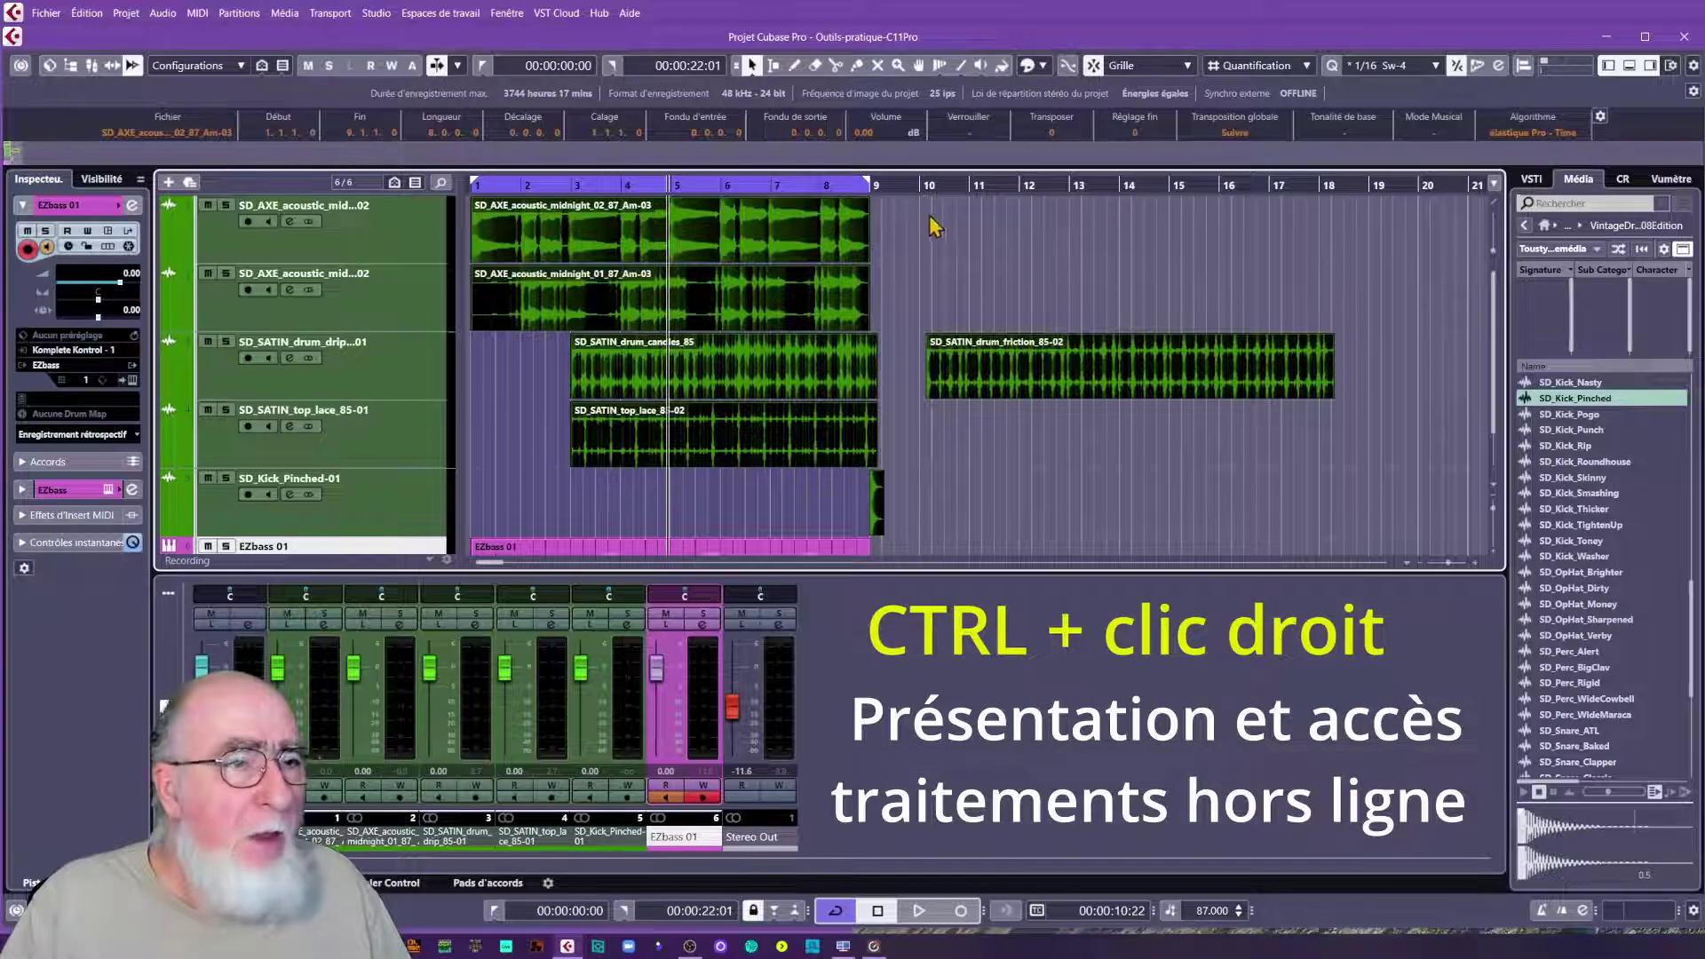
right_click(802, 242)
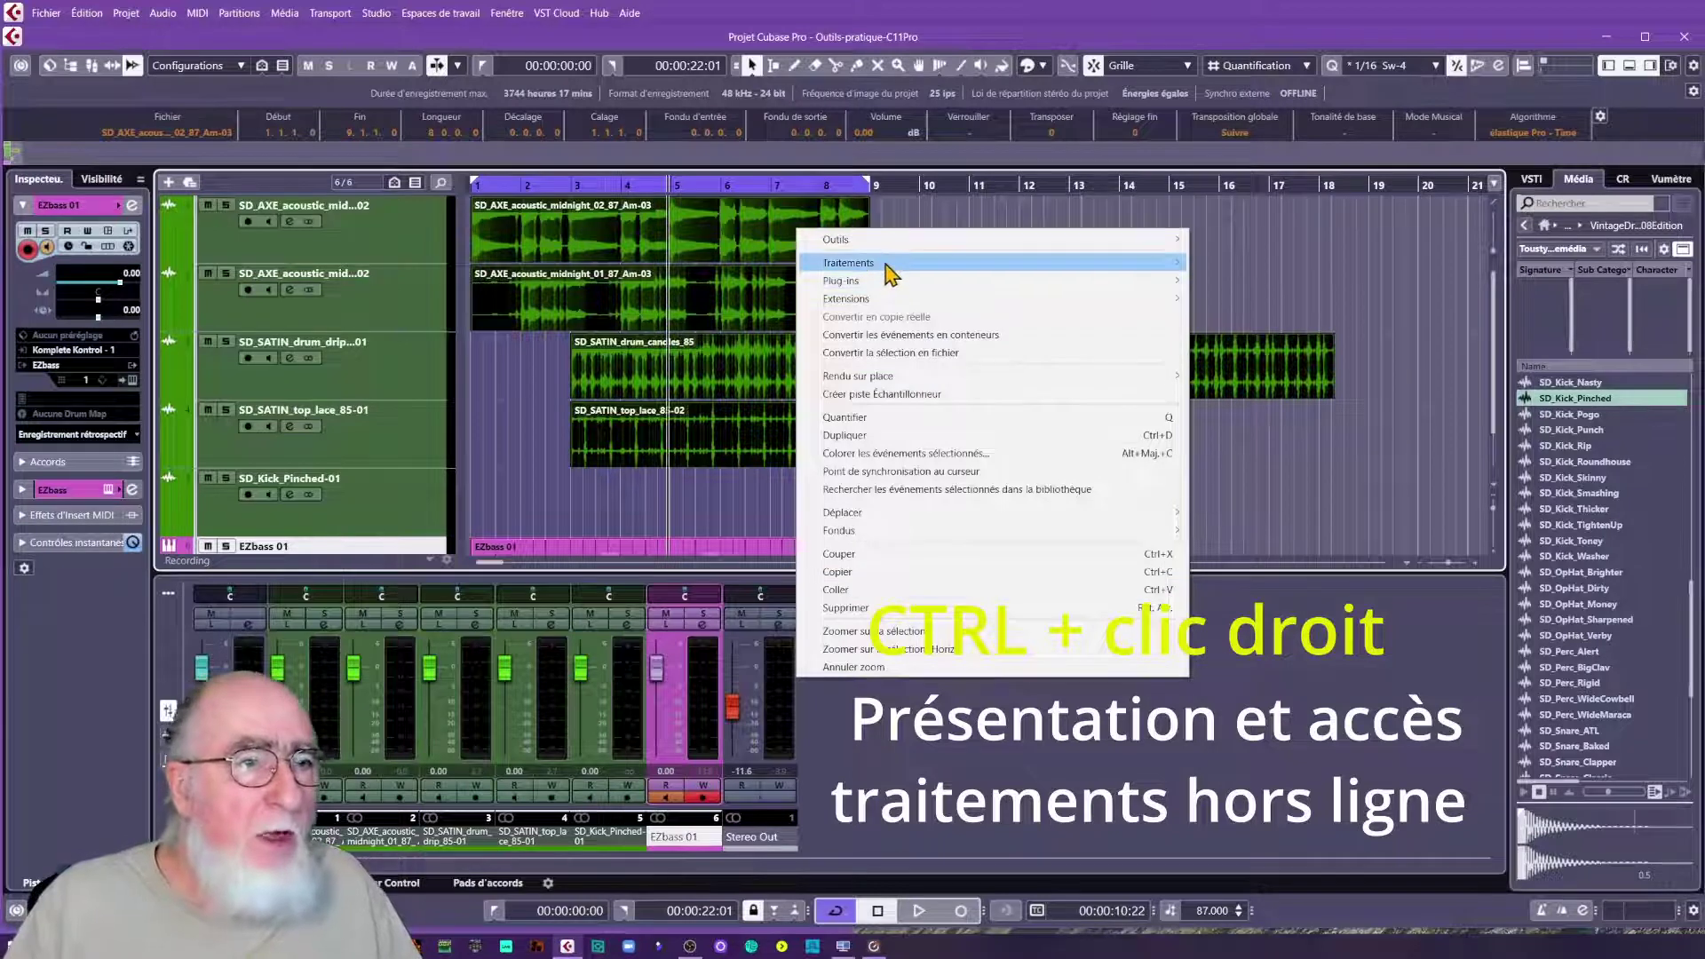
mouse_move(881, 242)
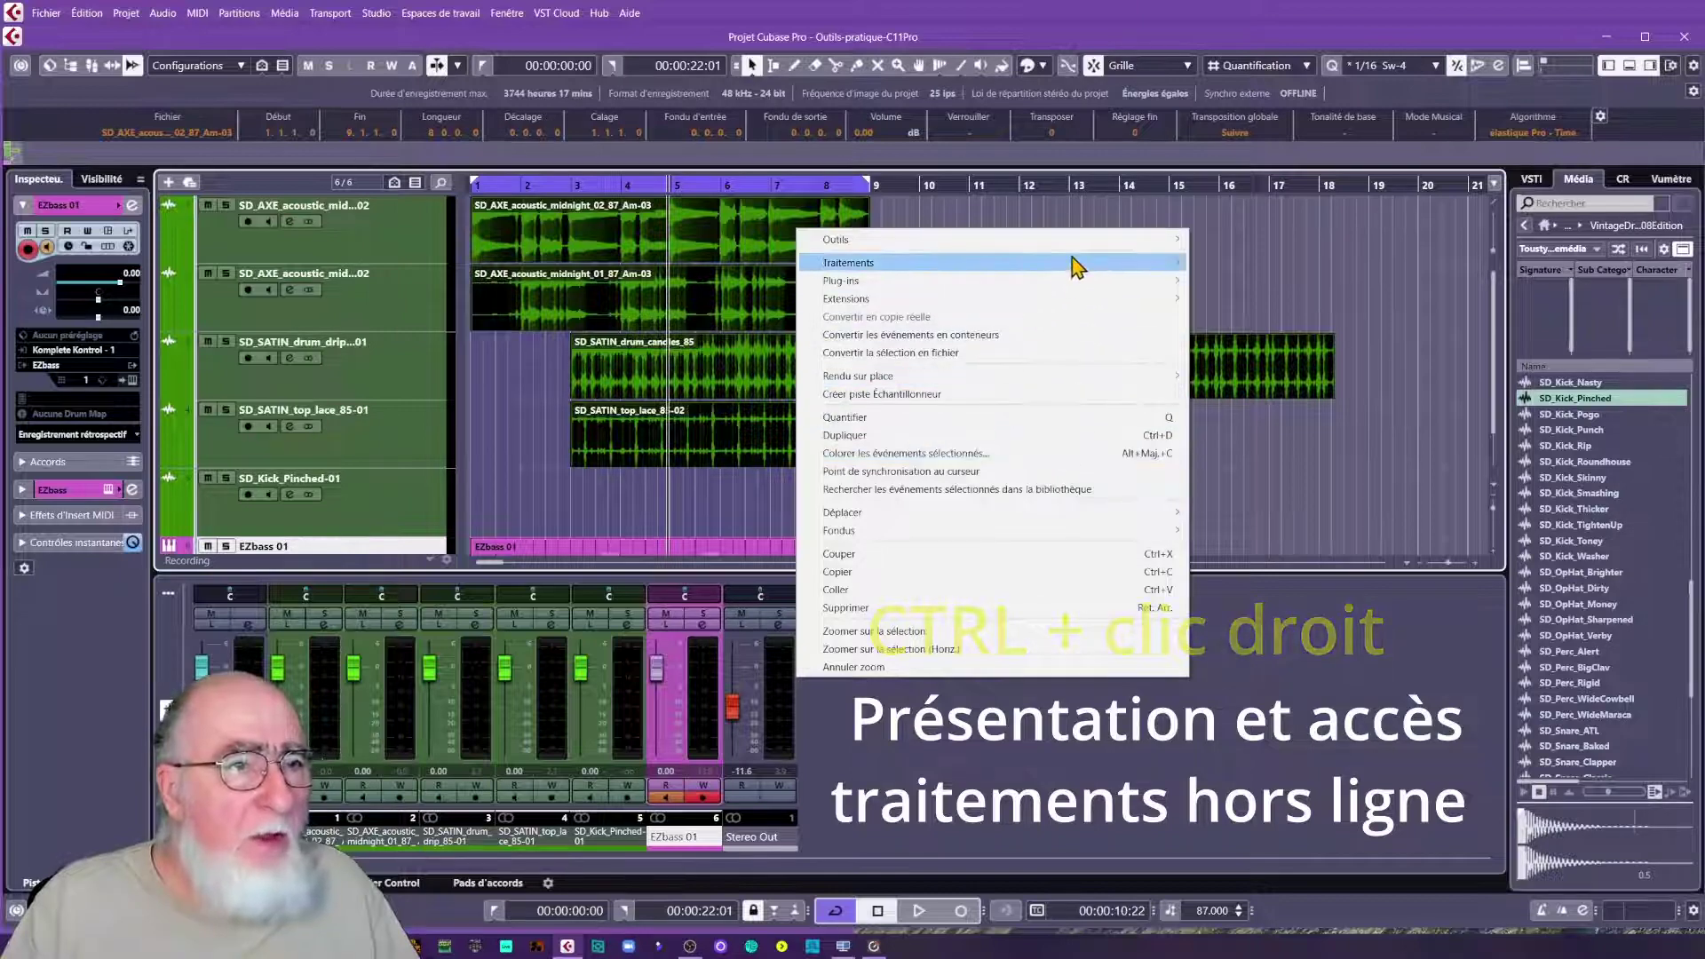
left_click(999, 228)
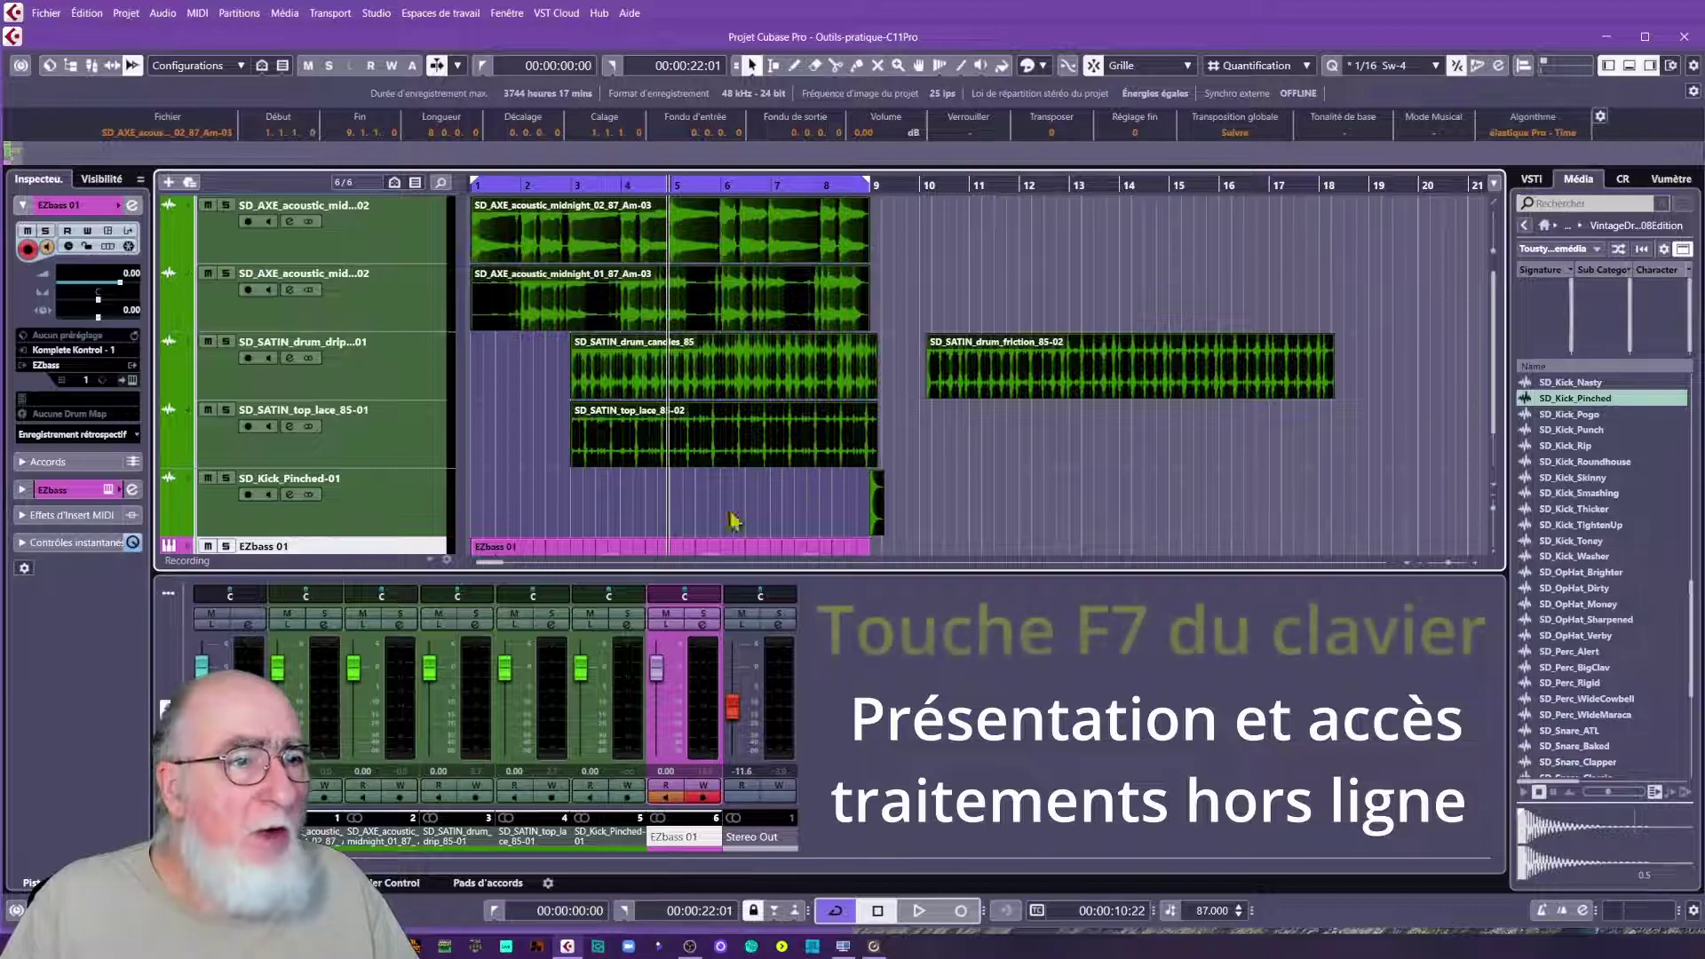
- Open the Direct Offline Processing window for the selected audio events and move it over the lower tracks
left_click(1057, 388)
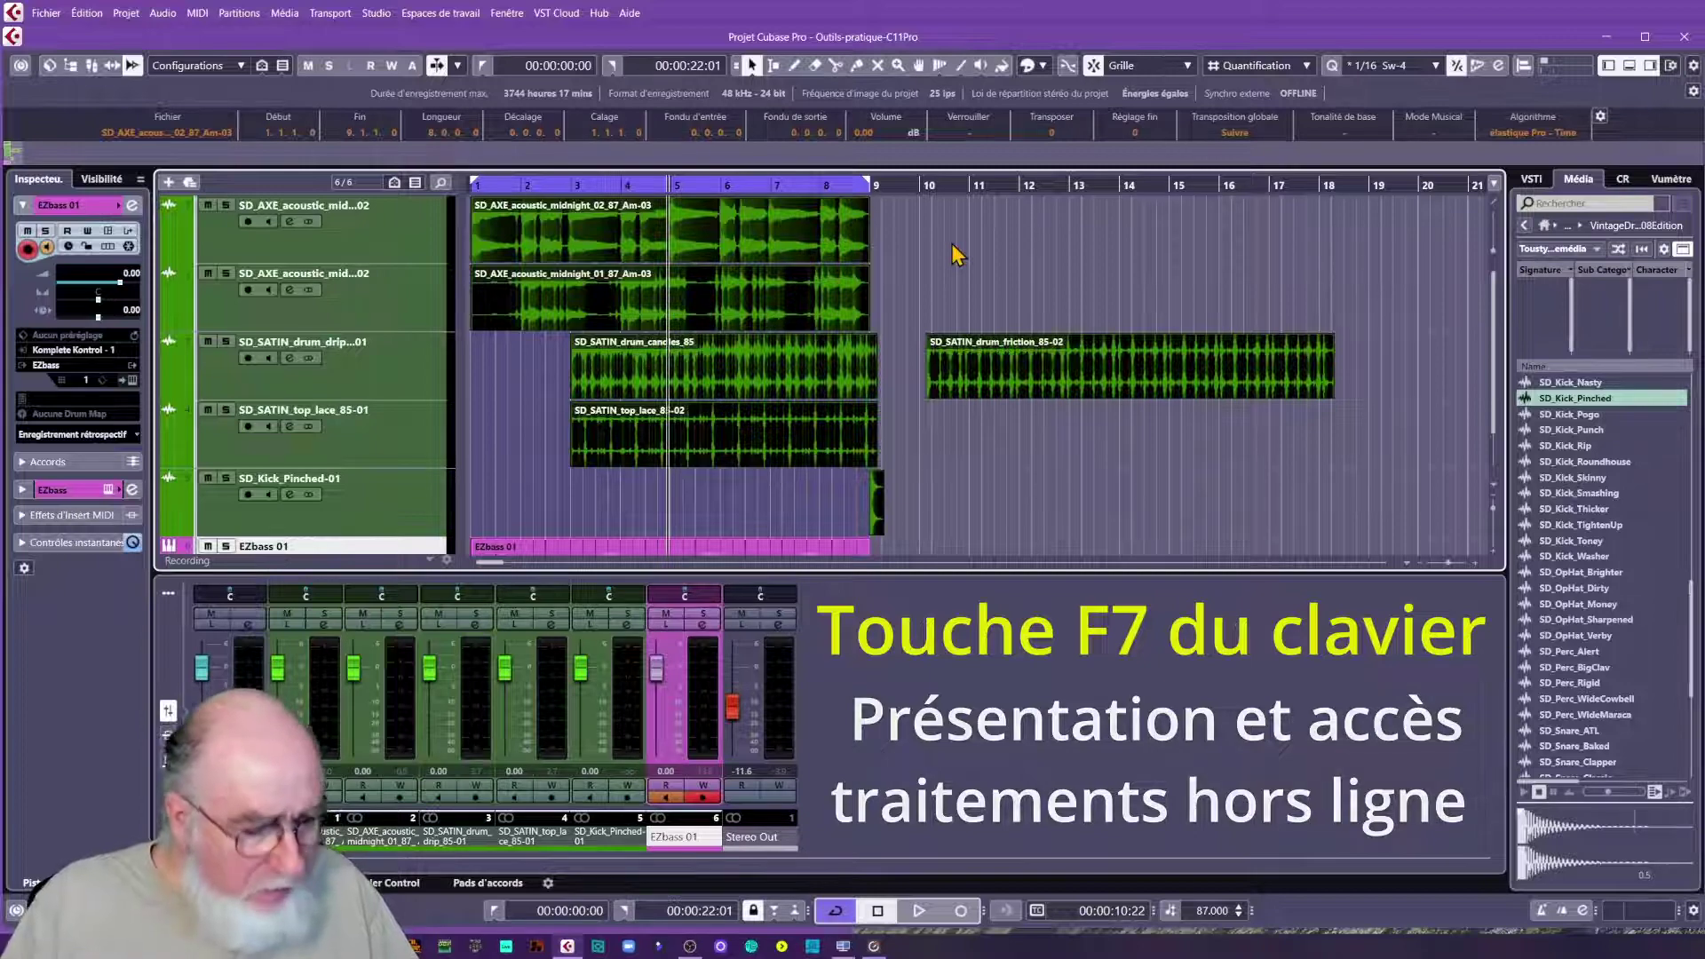
key("F7")
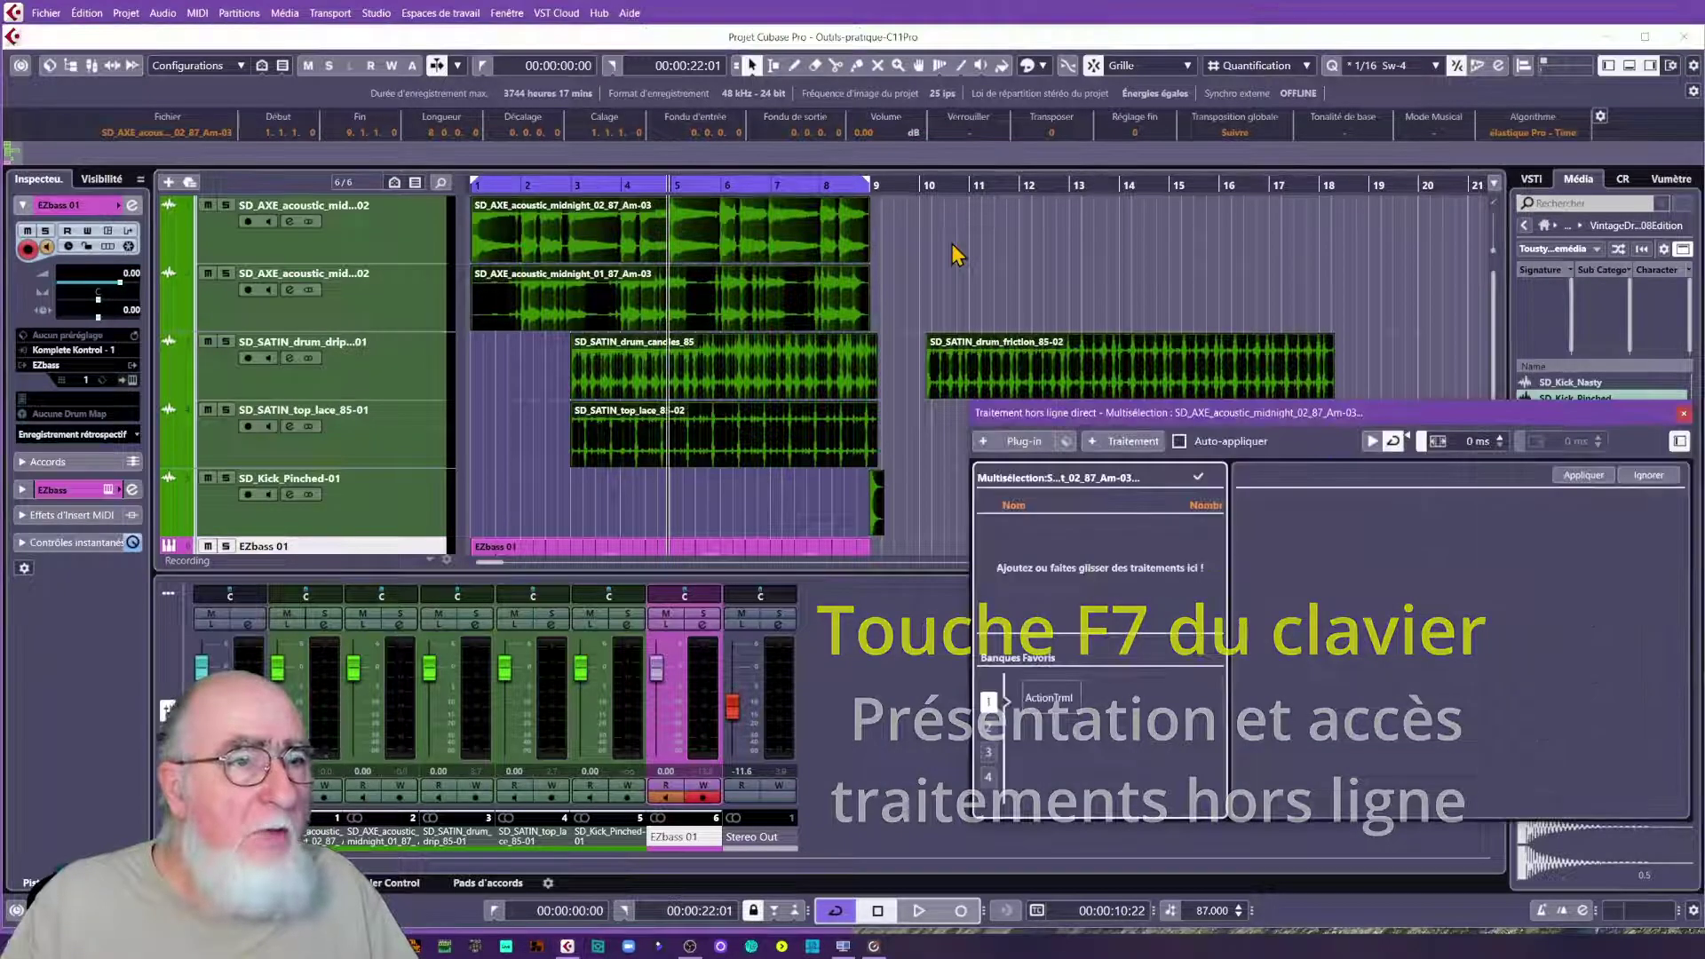
left_click_drag(1208, 414, 794, 395)
- Deselect all events and reposition the Direct Offline Processing window clear of the acoustic track events
left_click(994, 300)
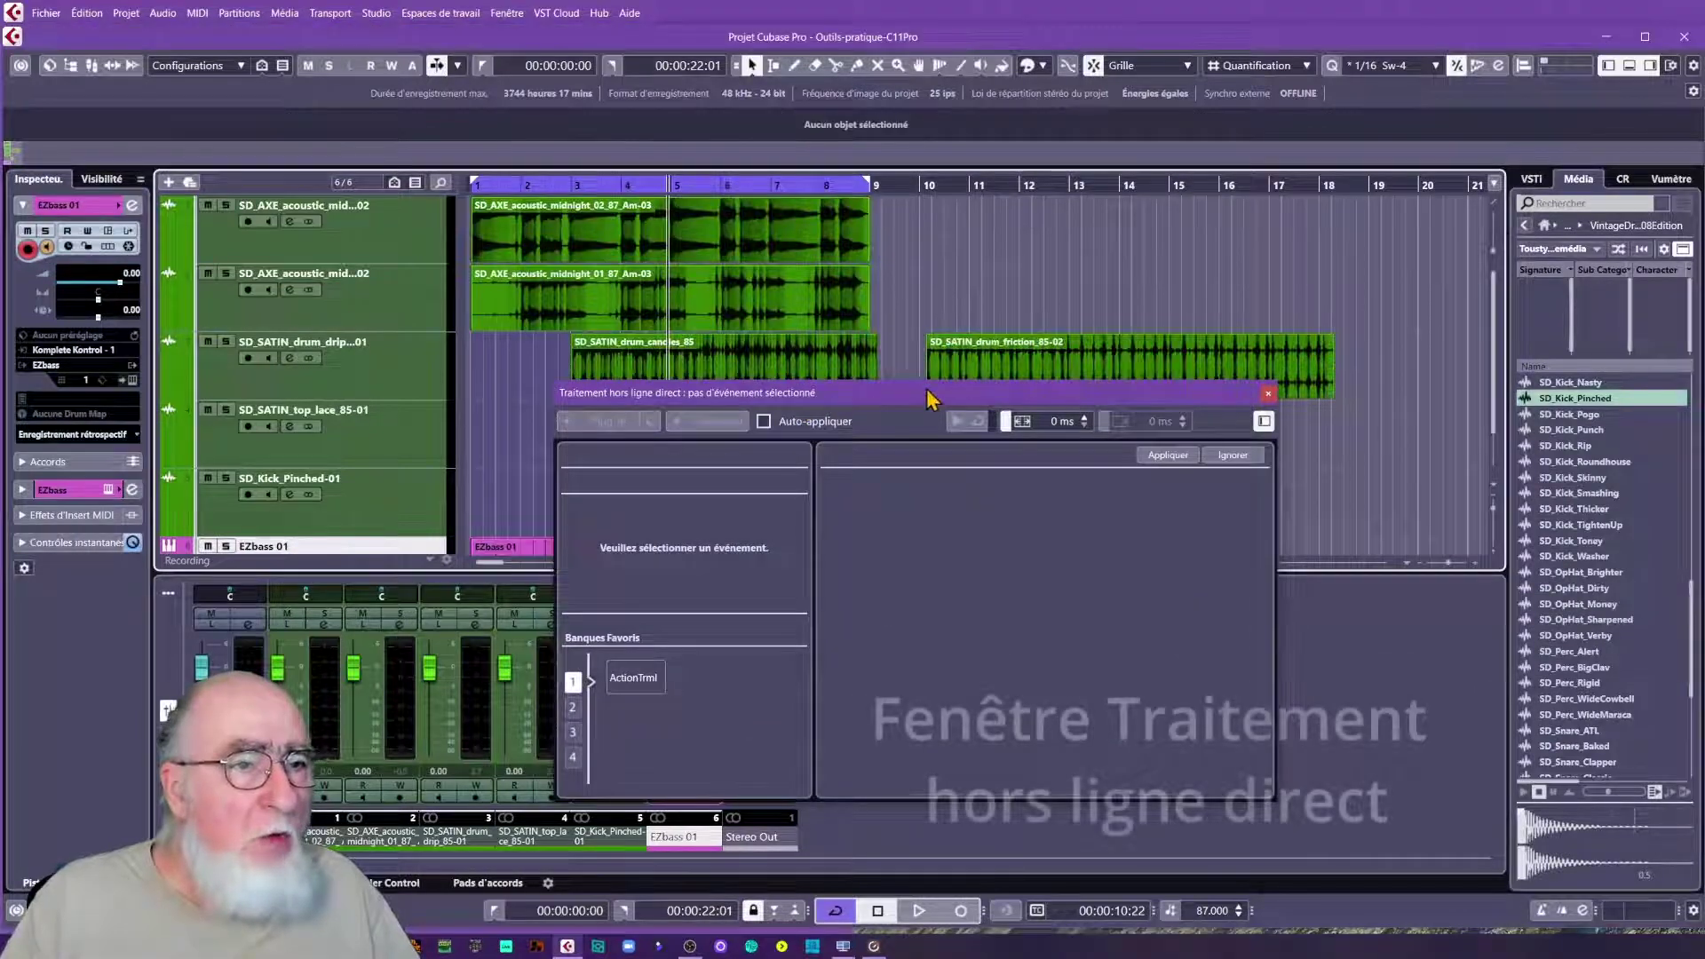
left_click_drag(931, 397, 1145, 315)
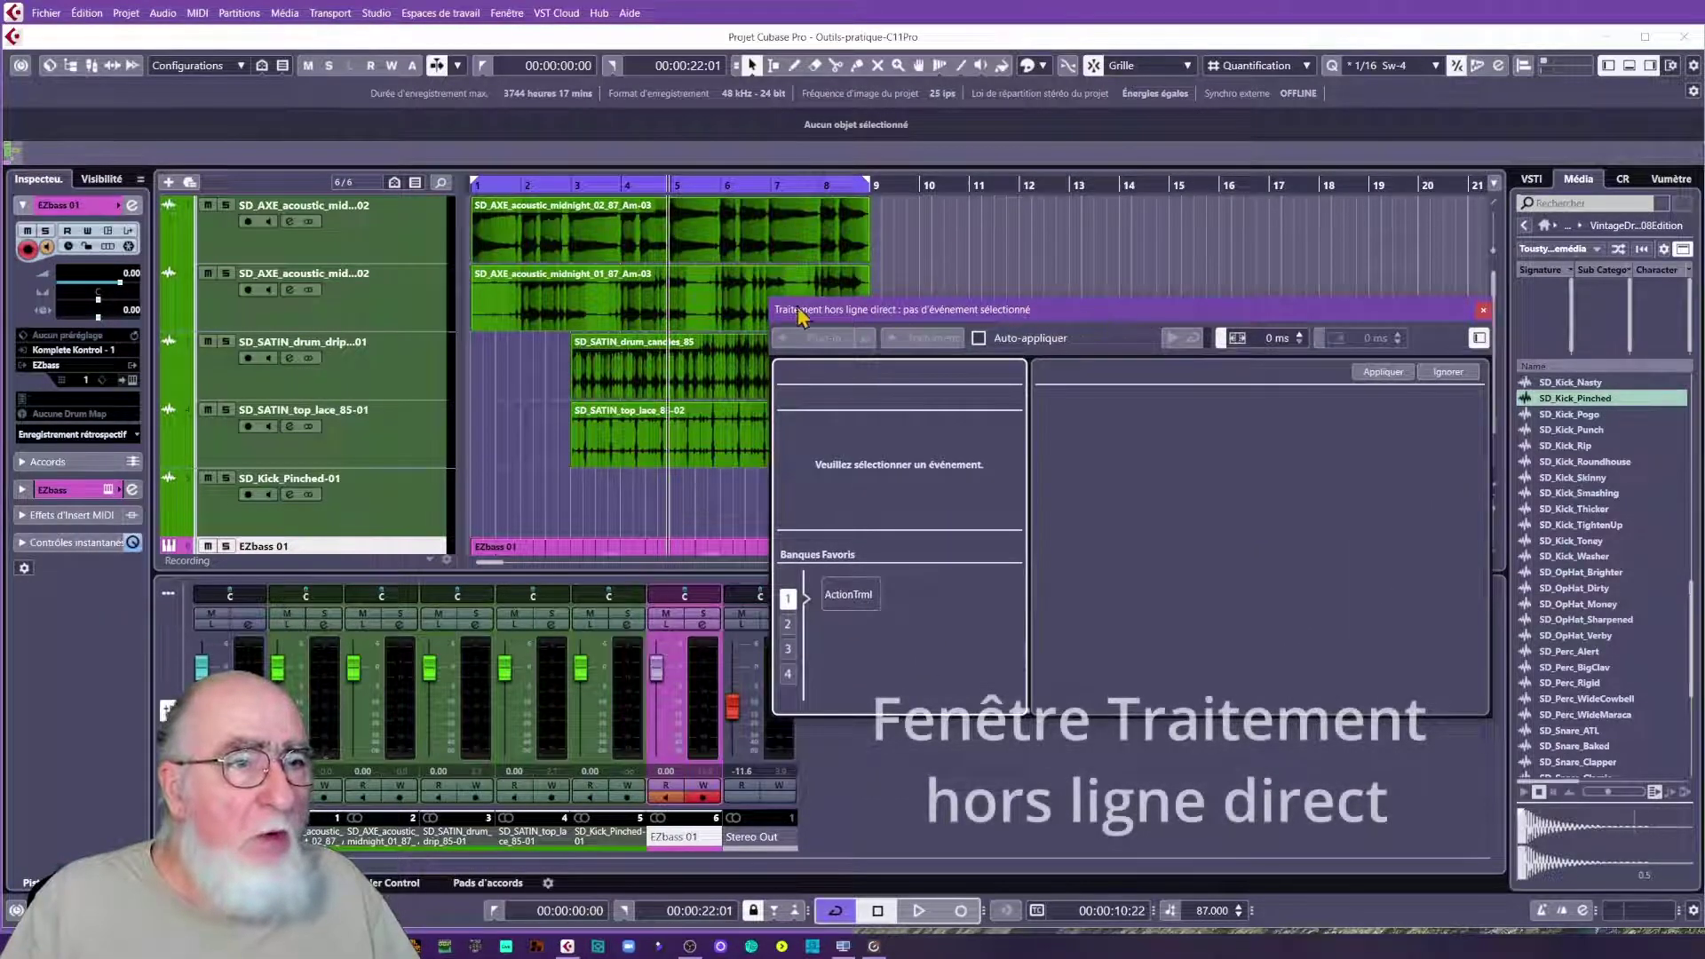
left_click_drag(1075, 312, 1070, 455)
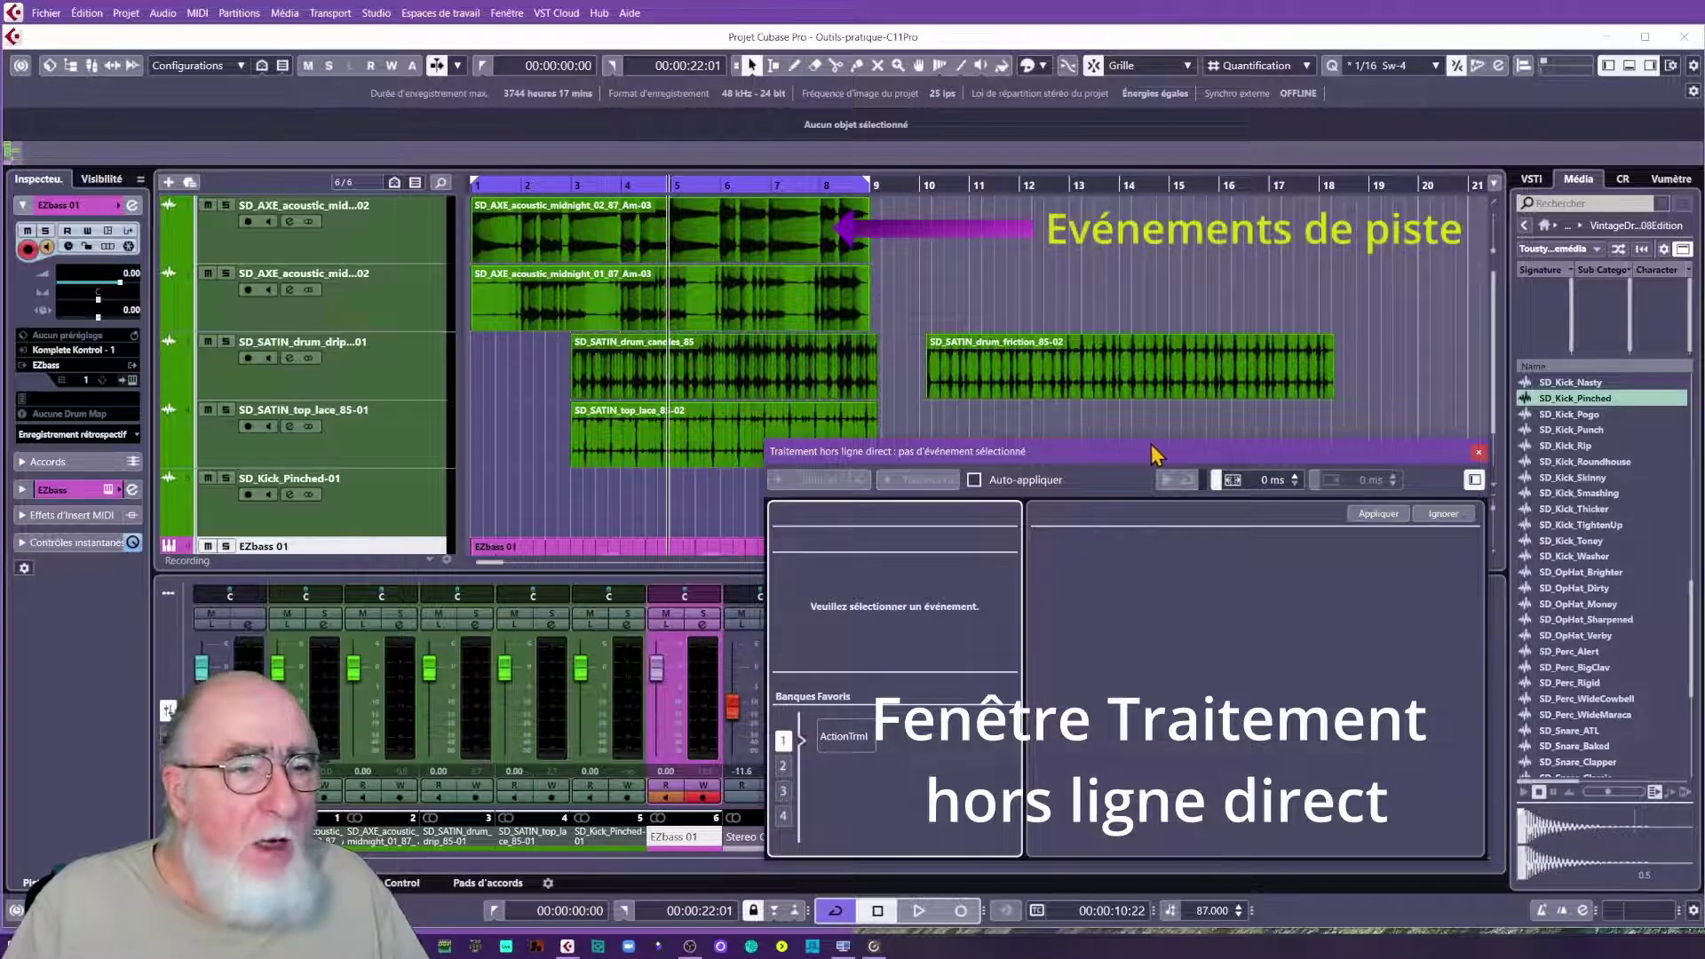
left_click_drag(1149, 454, 1140, 408)
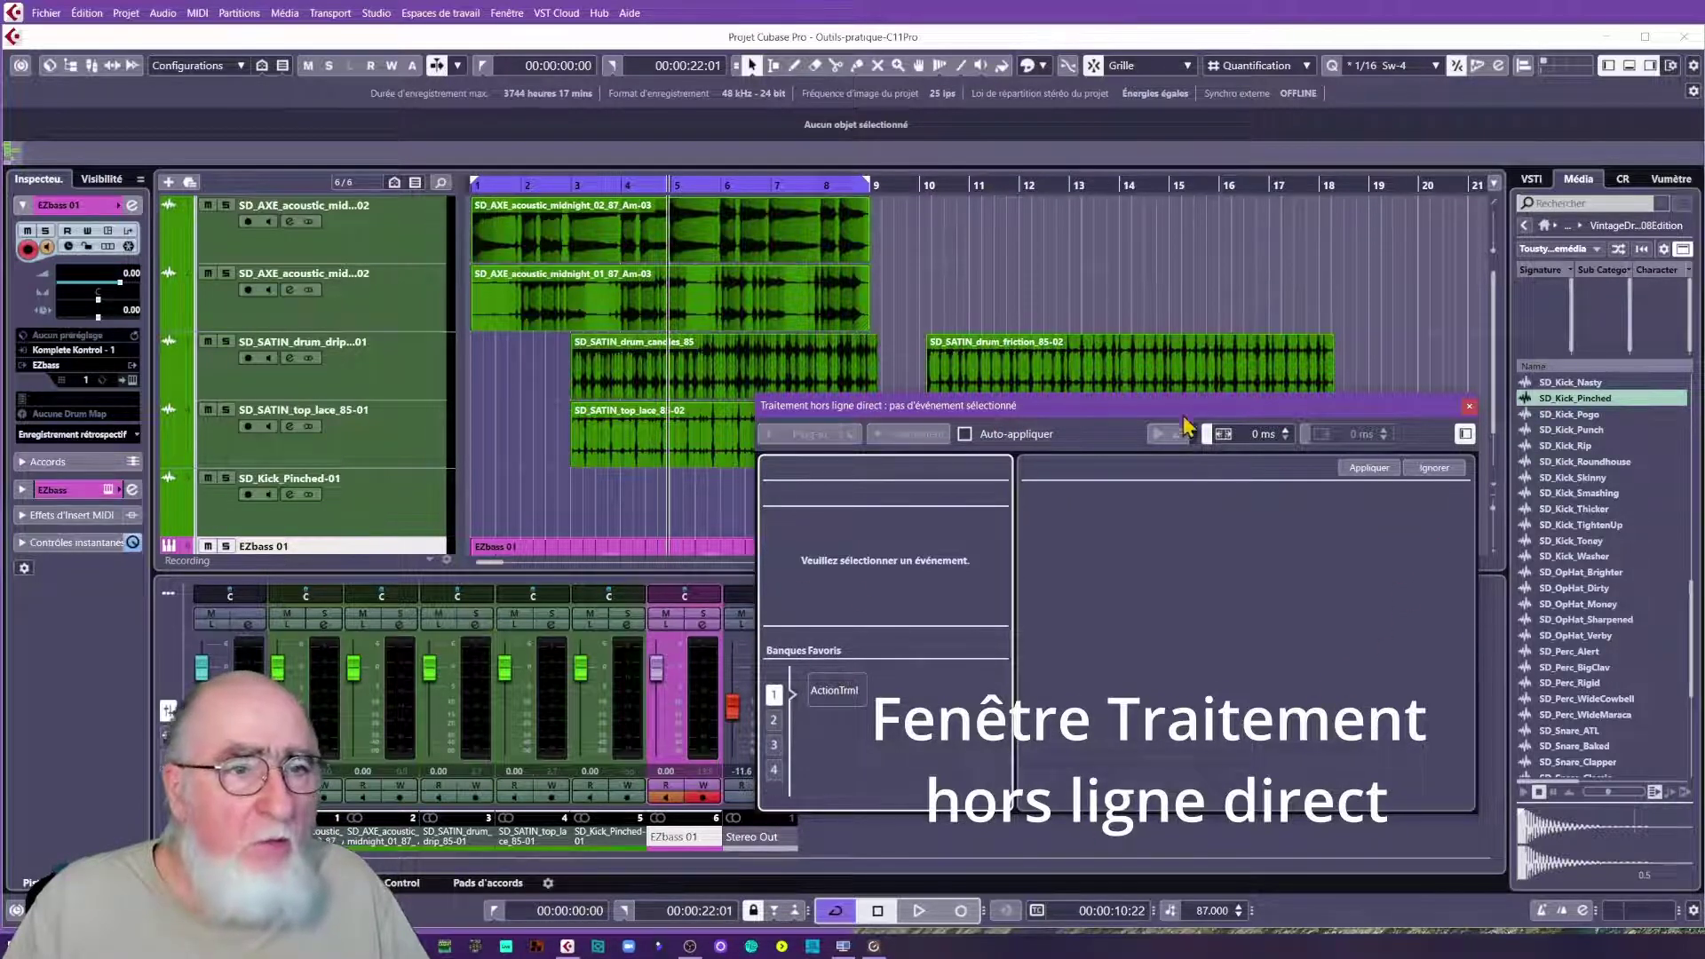
left_click_drag(1163, 415, 1157, 423)
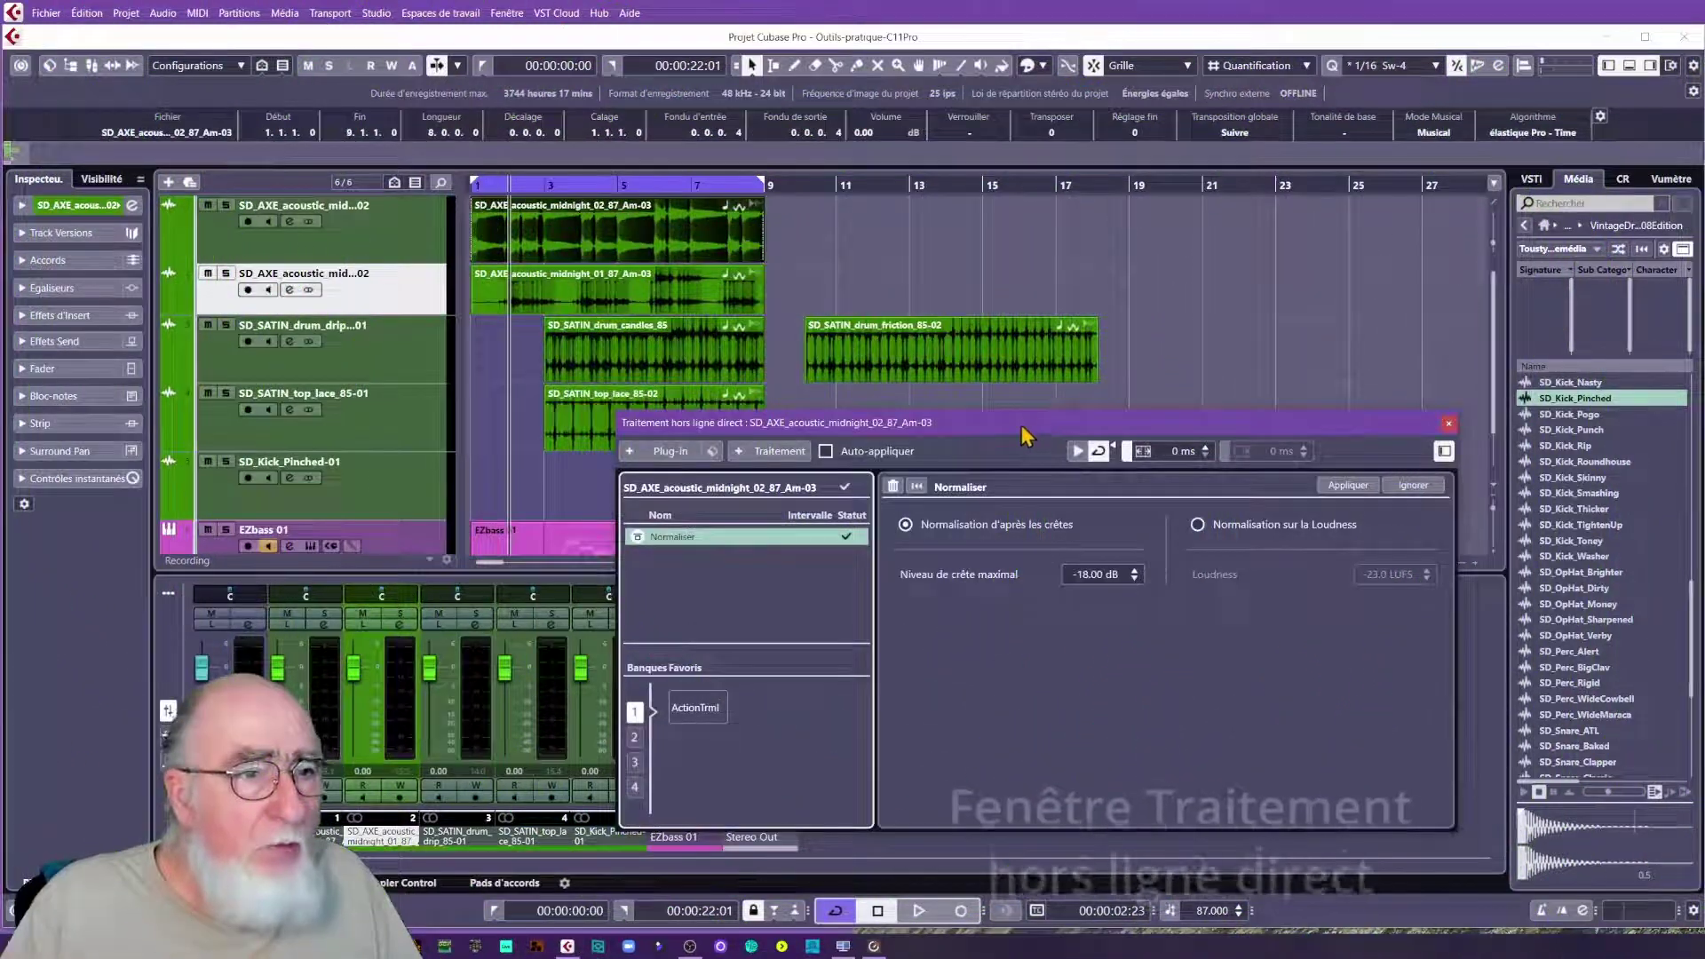
- Bypass and re-enable the Normaliser process on the SD_AXE_acoustic_midnight_02 event, and turn on Auto-appliquer
left_click_drag(1021, 424, 1014, 313)
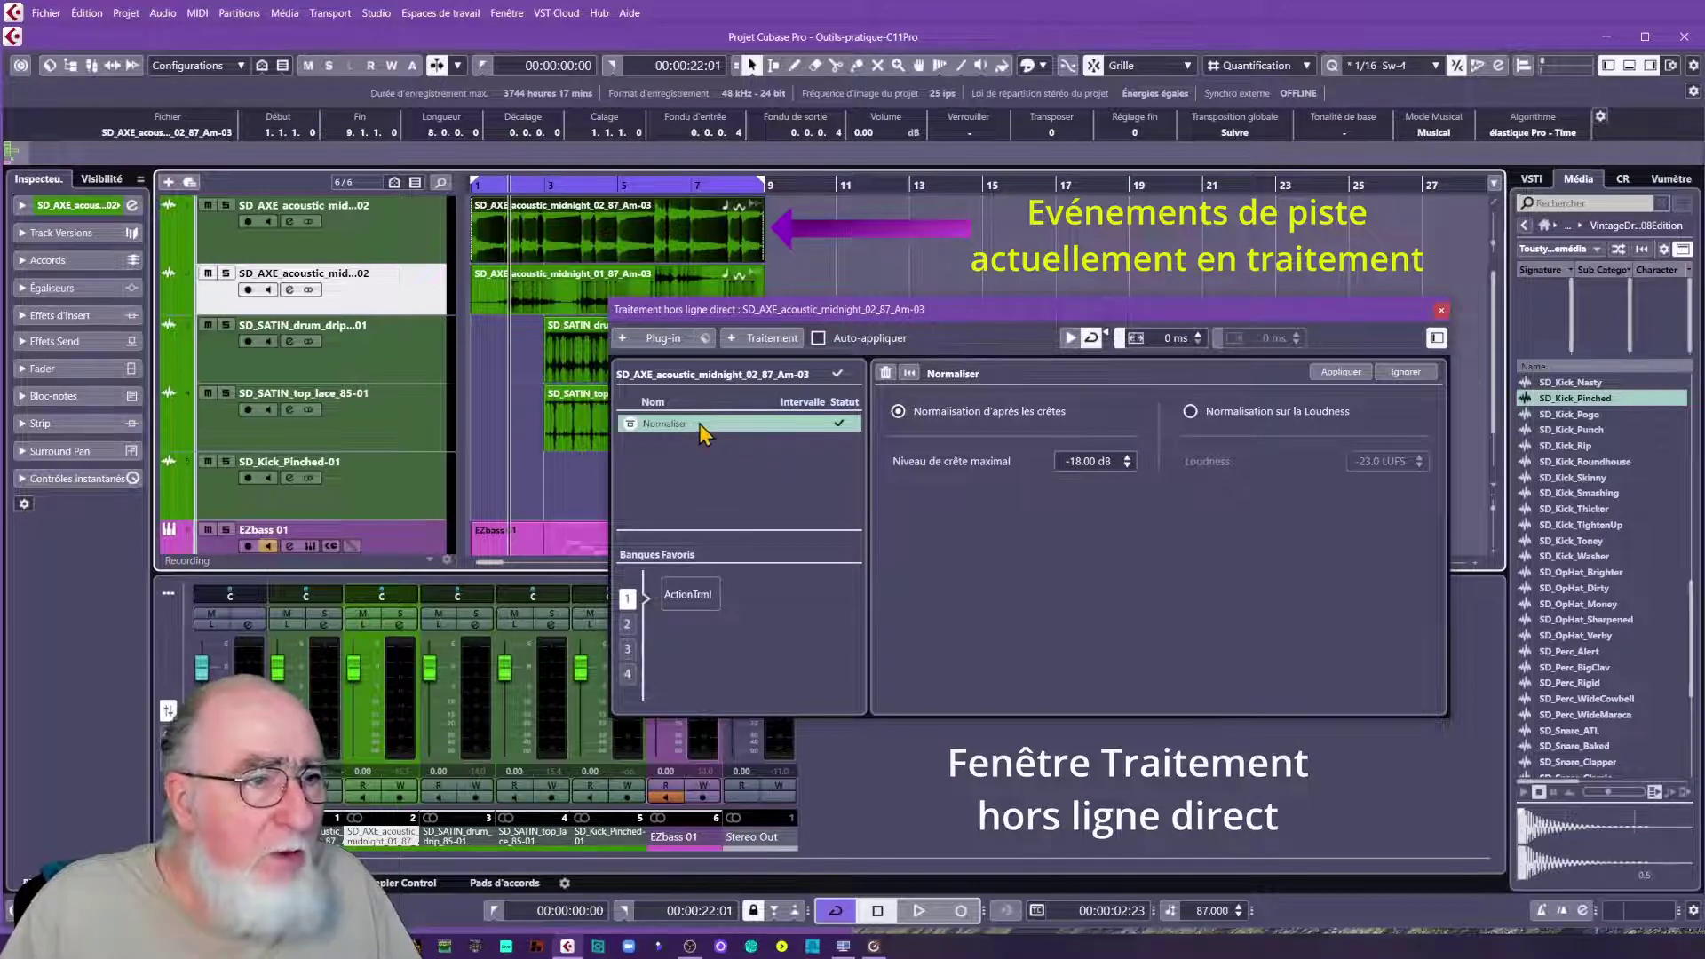
left_click(632, 425)
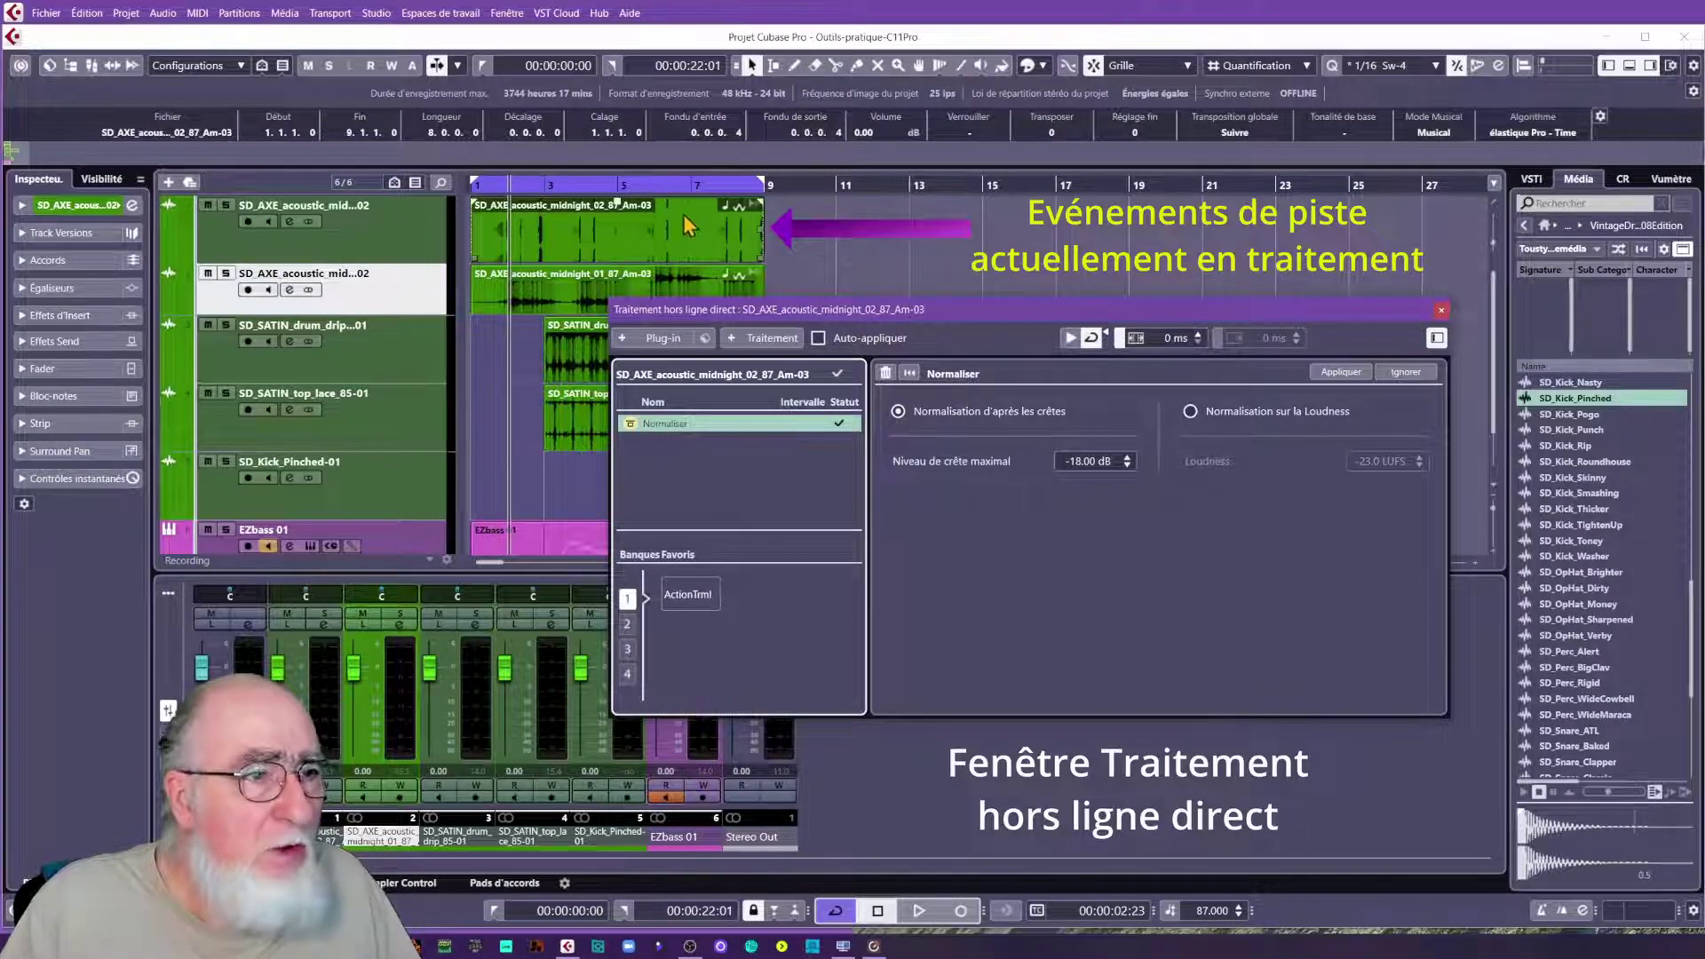
left_click(631, 425)
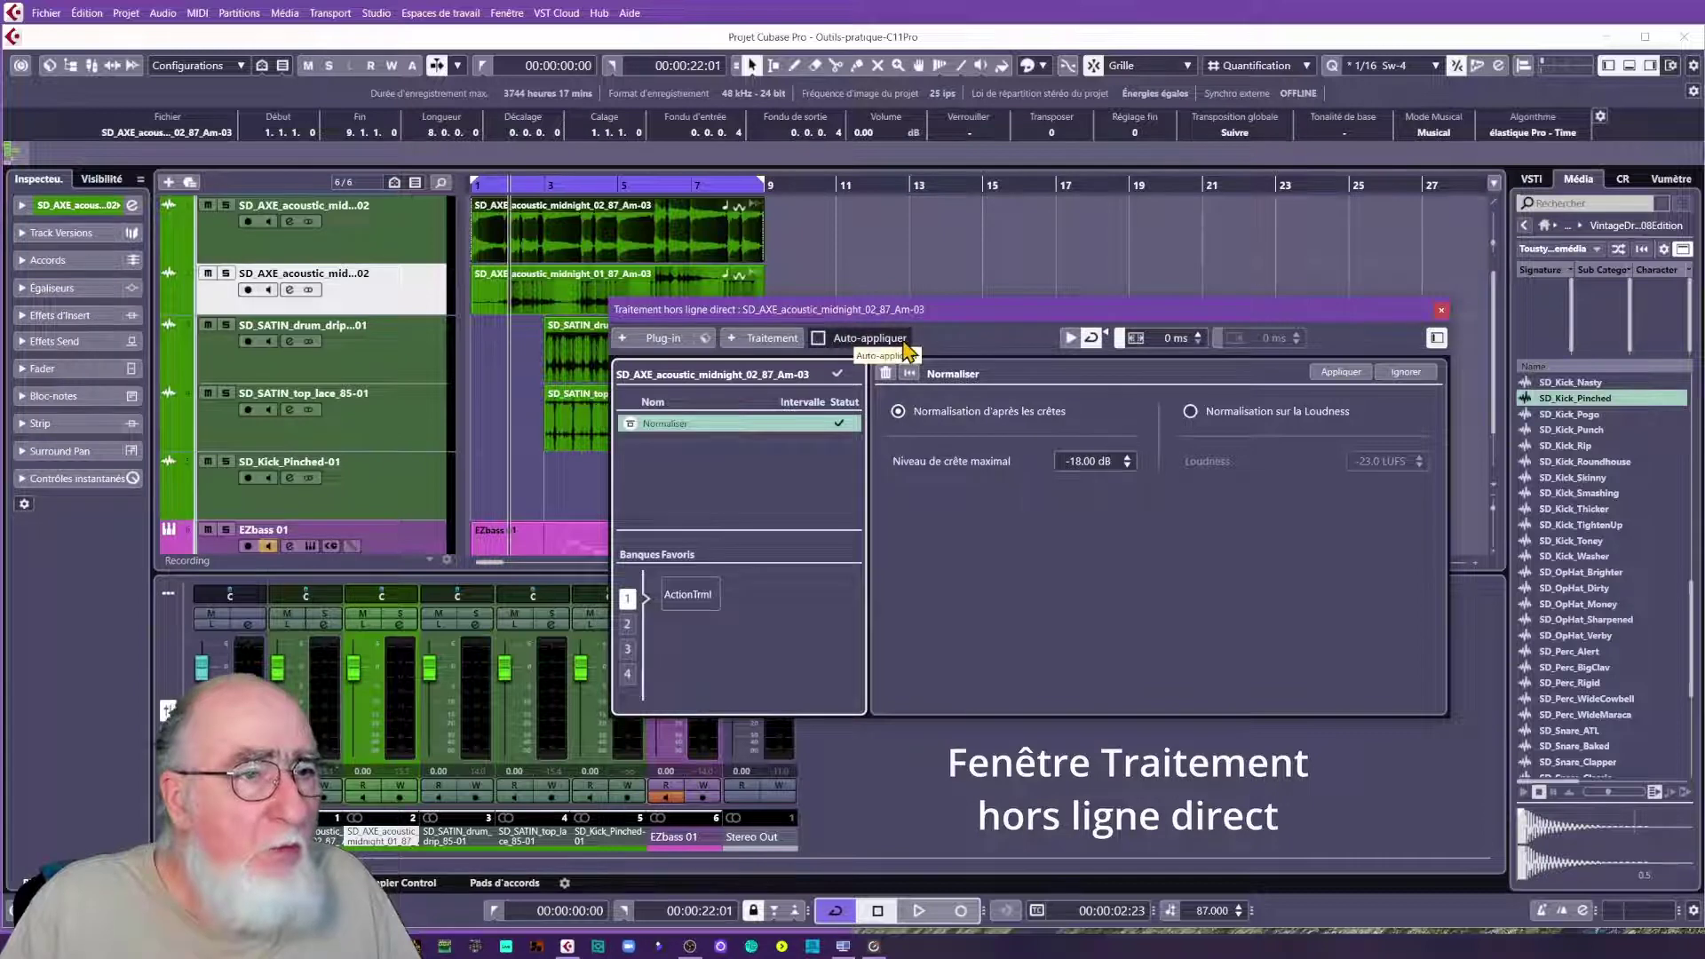
left_click(817, 339)
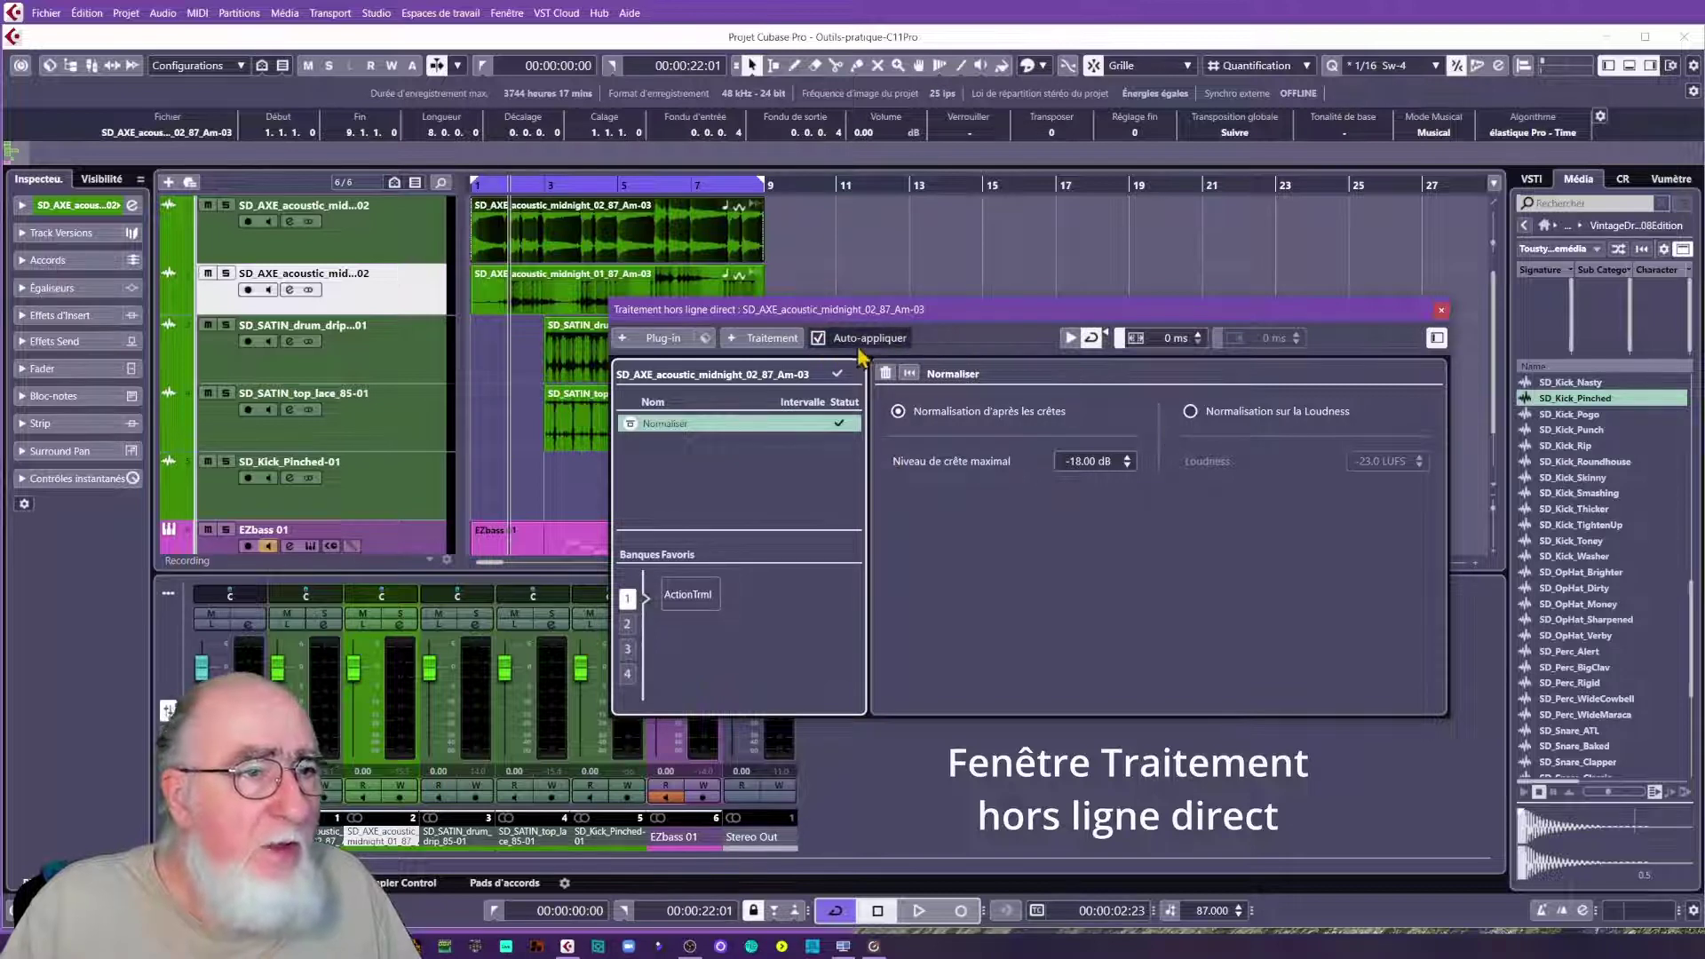
- Turn off Auto-appliquer and manually apply the Normaliser process to the selected acoustic event
left_click(818, 339)
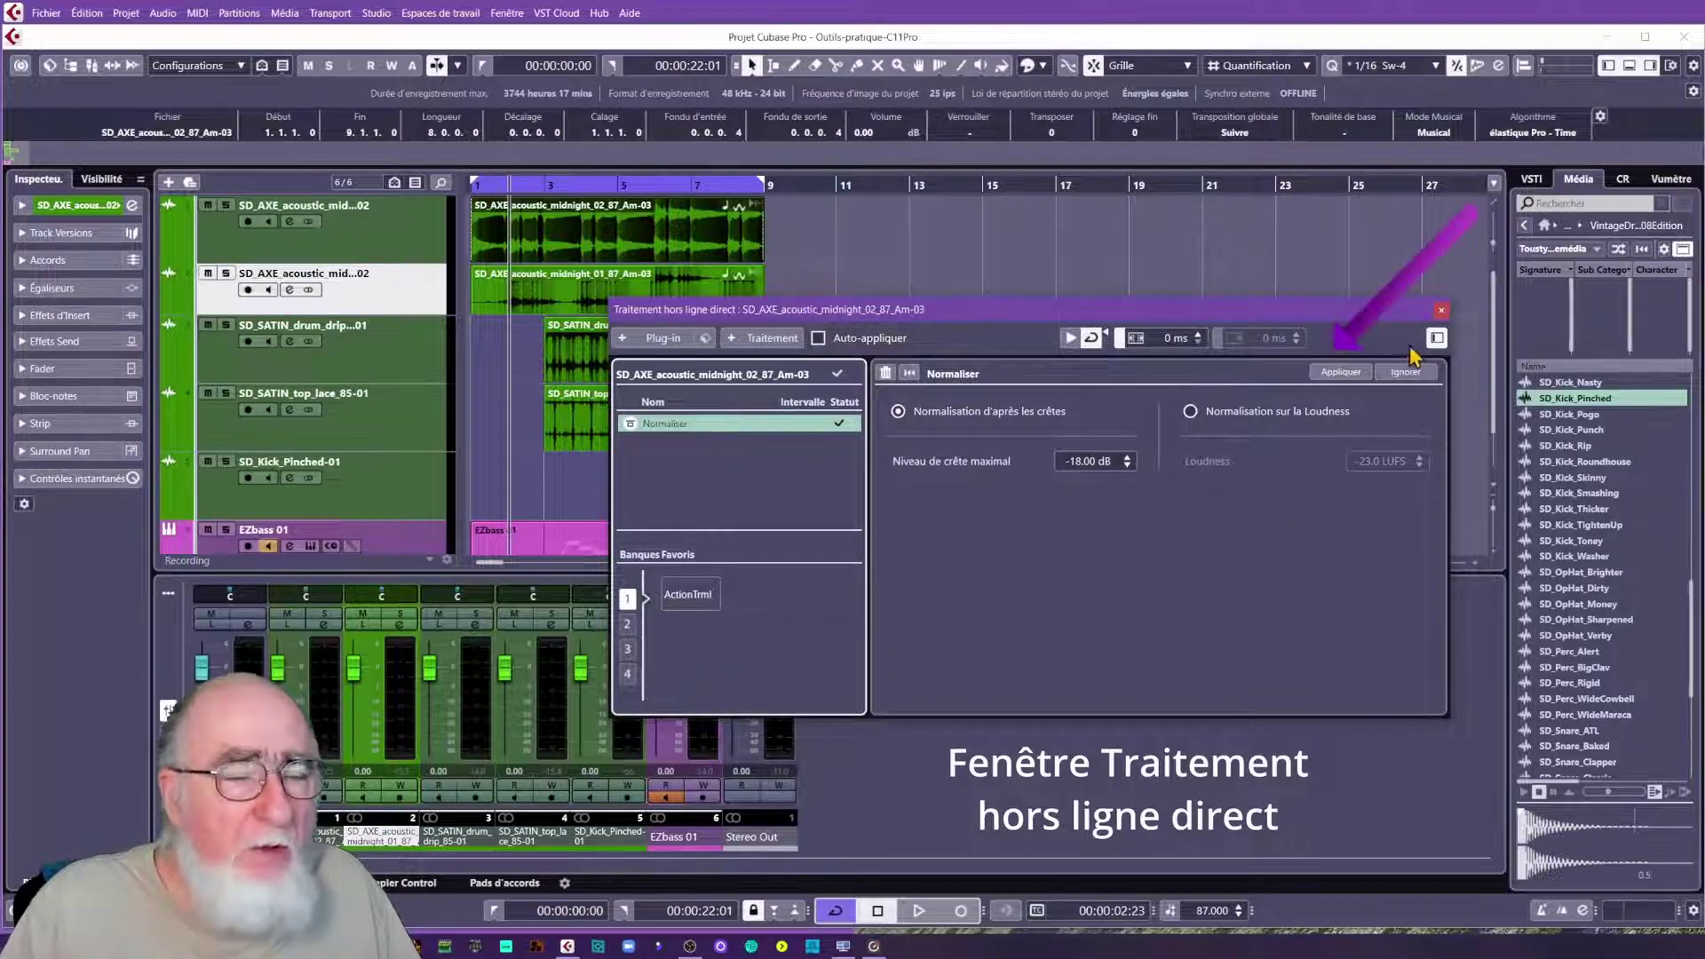
left_click(1339, 373)
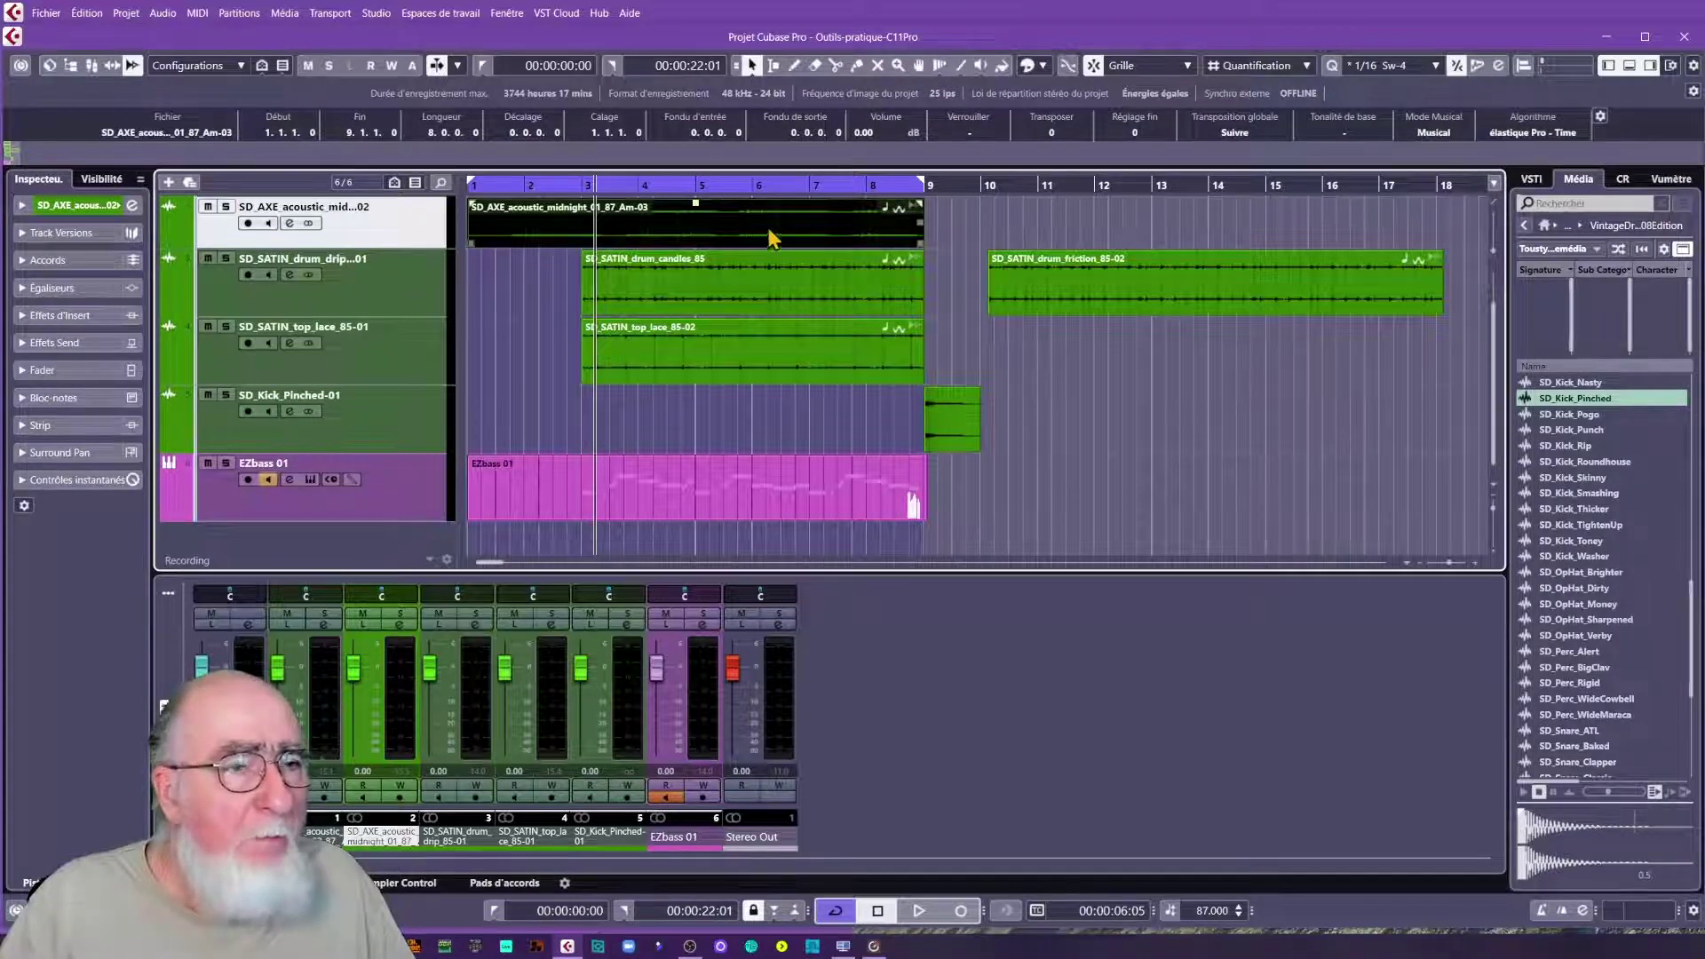
- Deselect the acoustic event and review the insert effect slots of its track in the Inspector
left_click(983, 228)
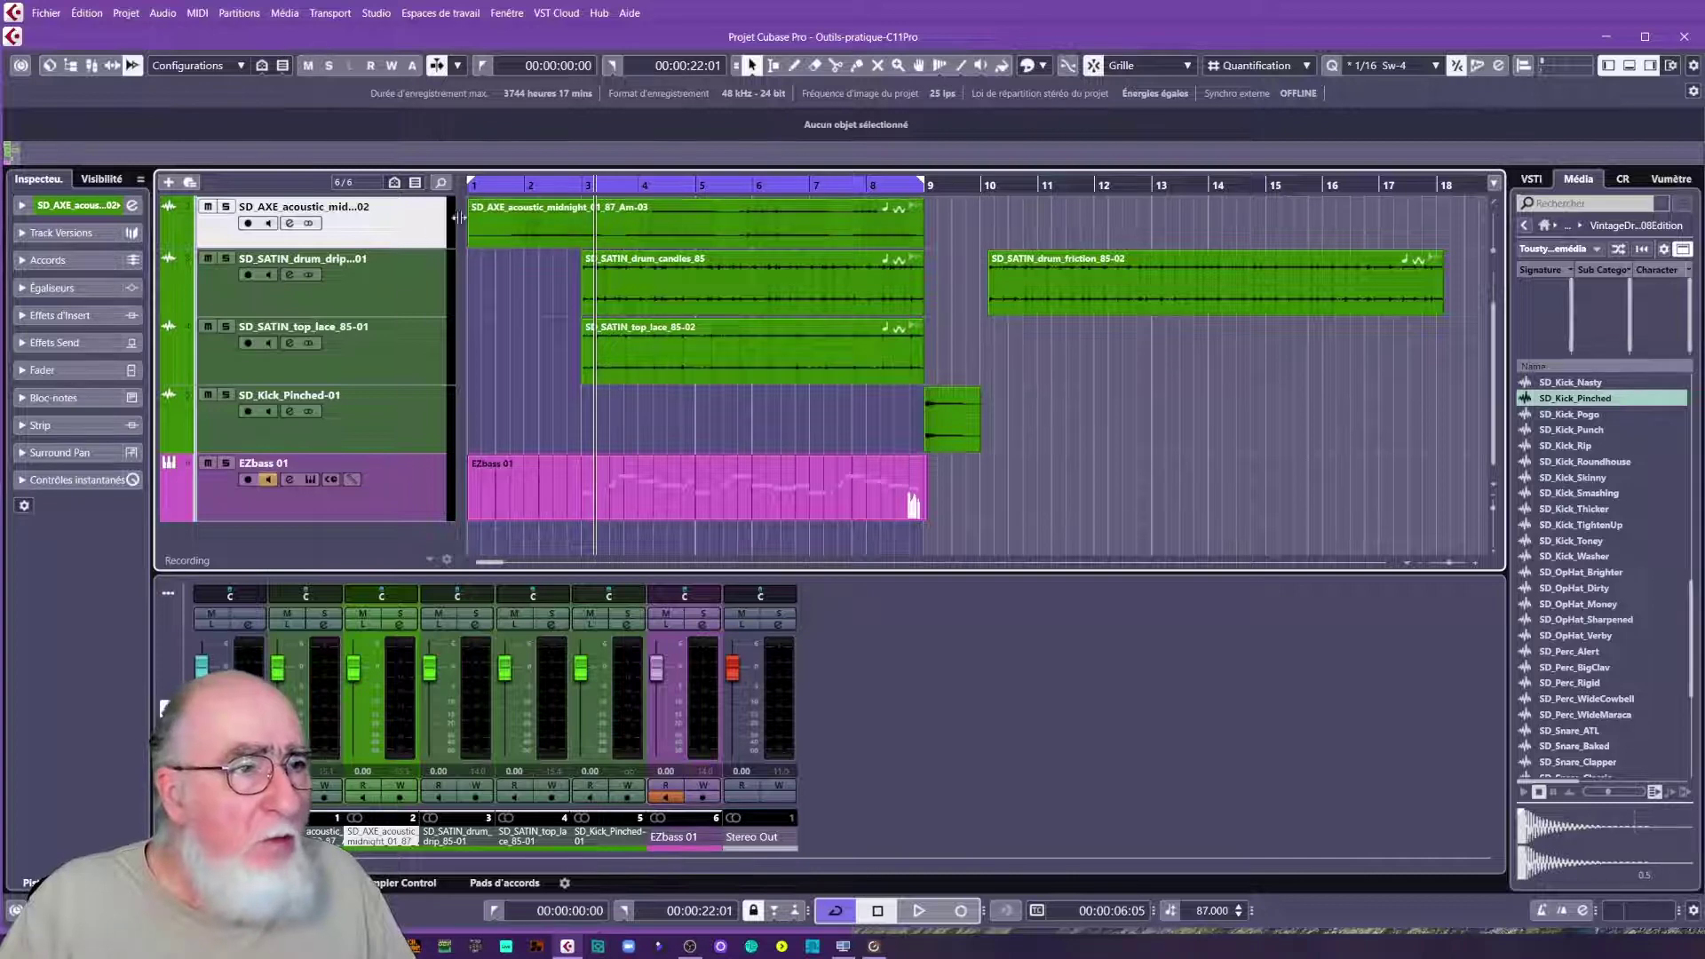
left_click(71, 317)
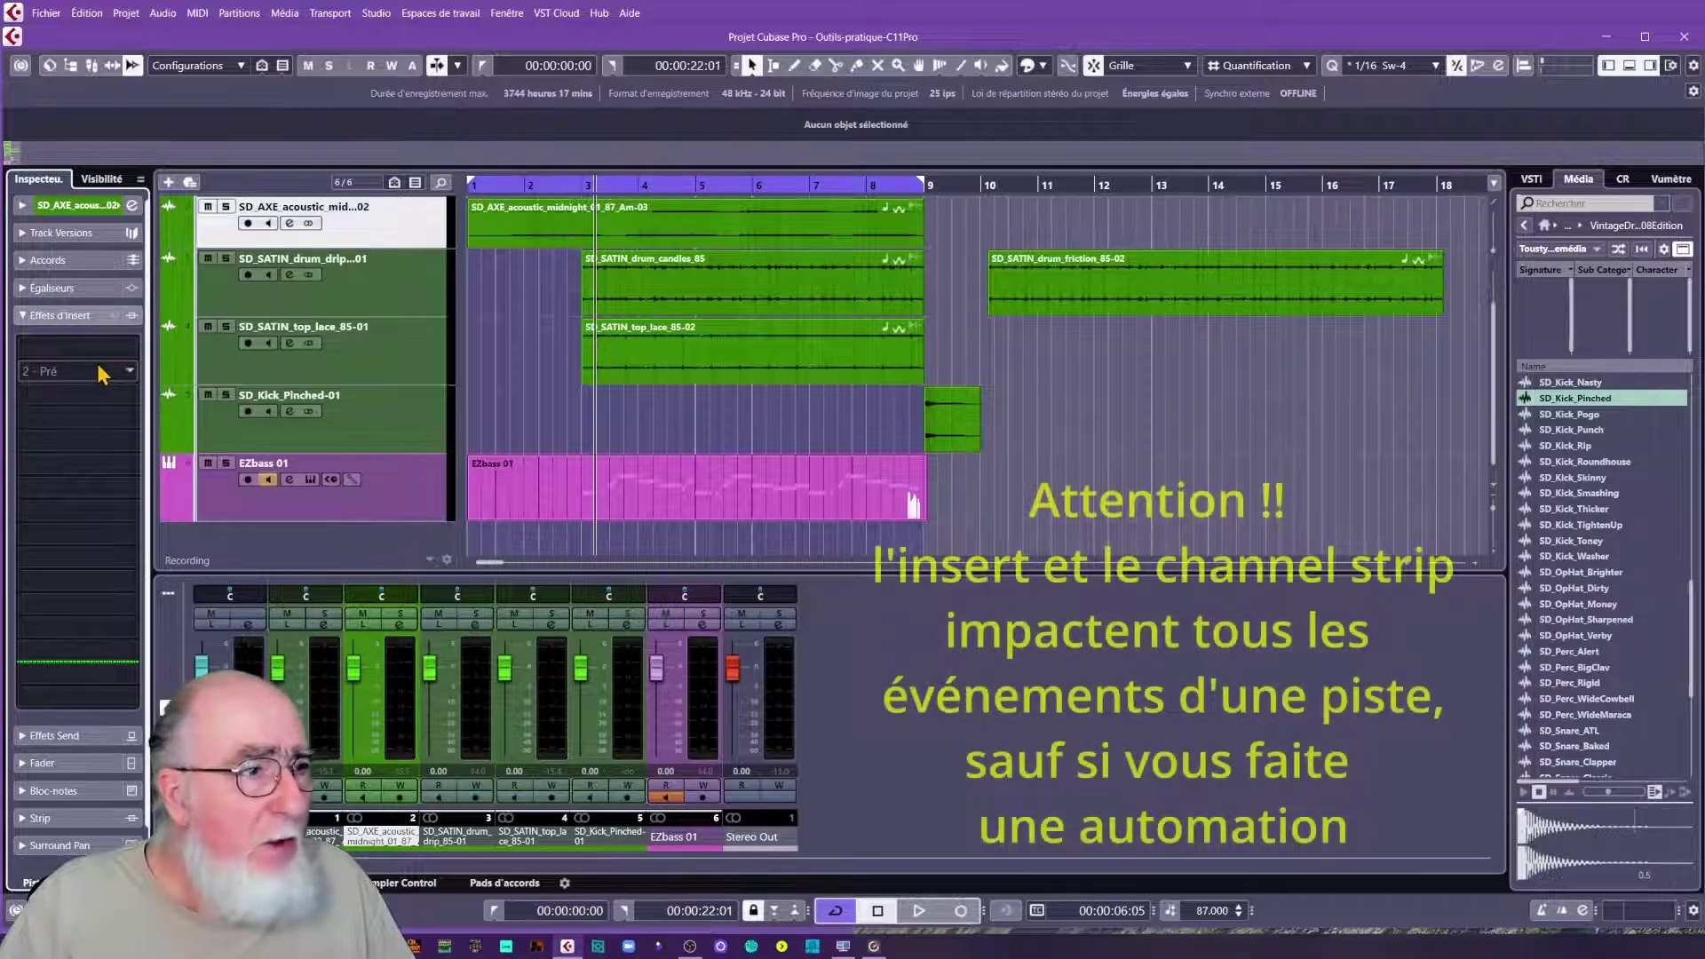
left_click(96, 317)
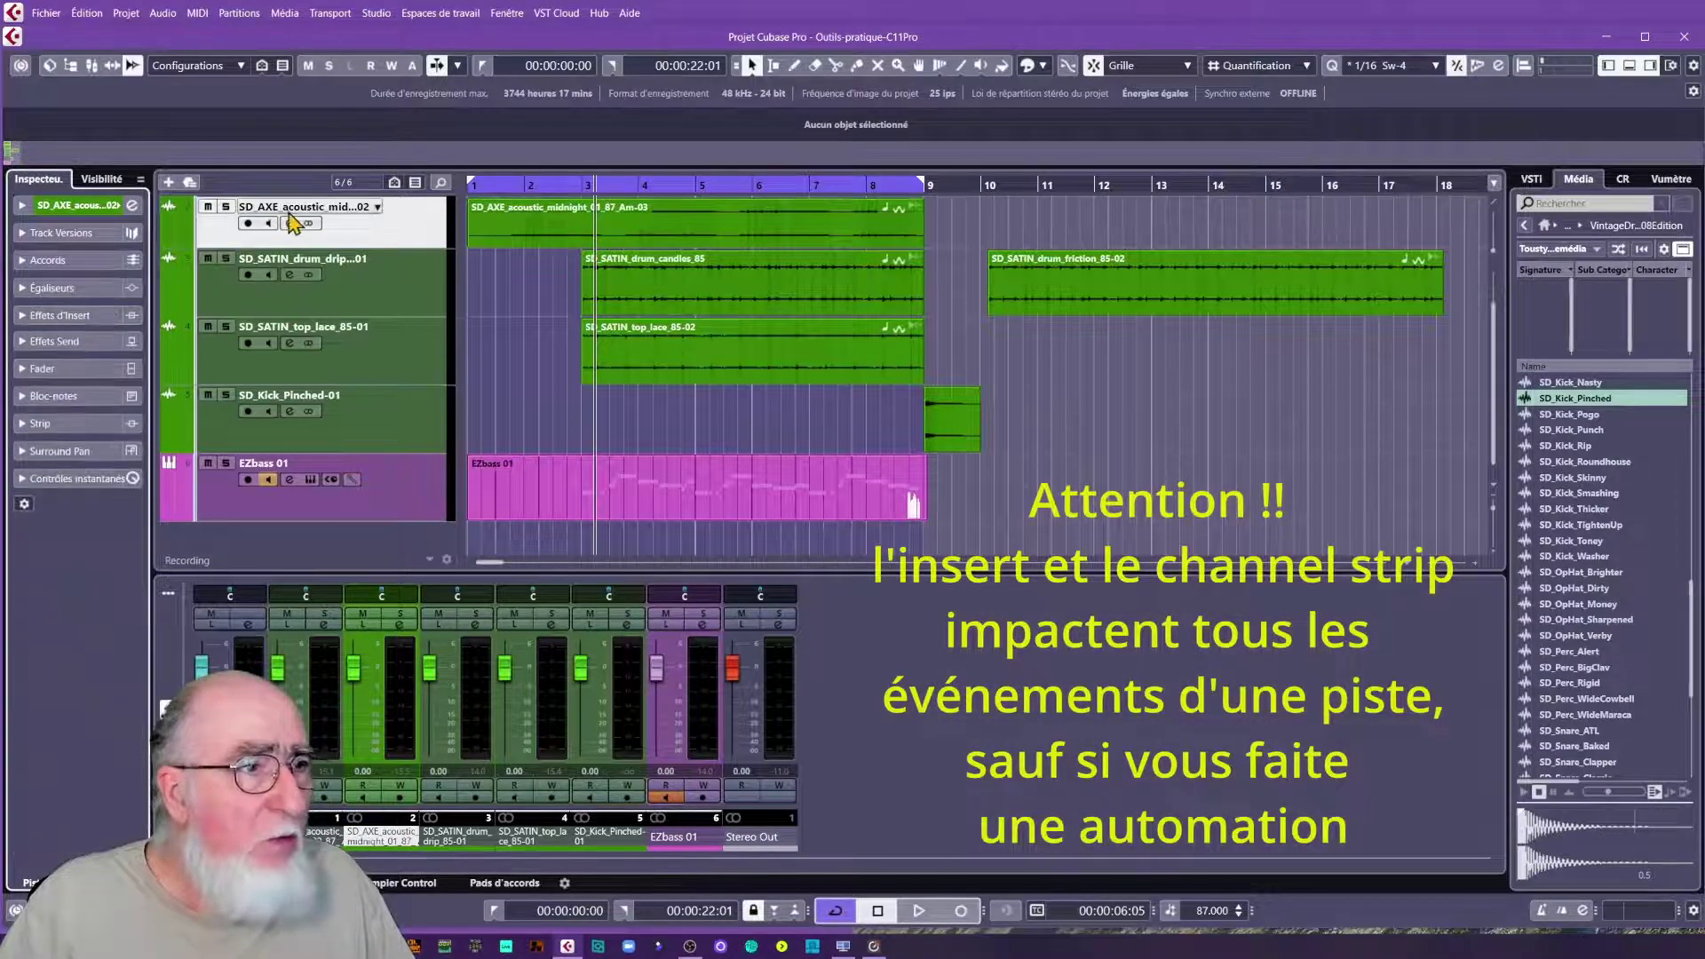
- Open the acoustic track's channel settings, review its Channel Strip and Égaliseur sections, and close them
left_click(290, 223)
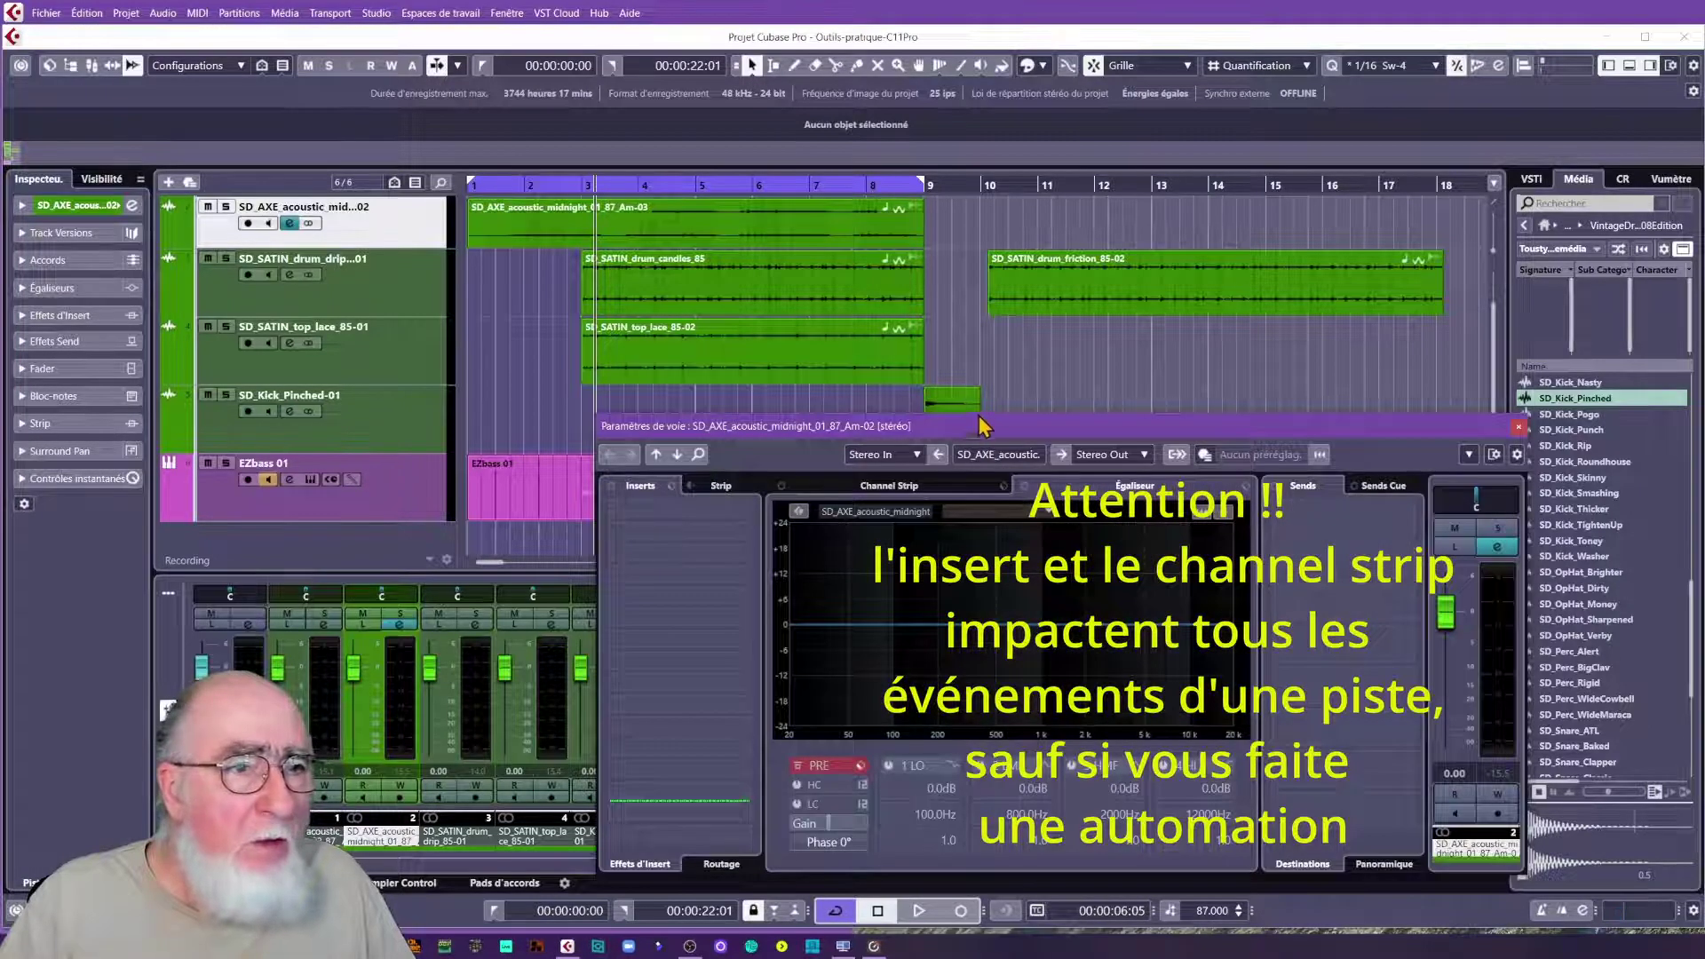
left_click_drag(977, 421, 806, 236)
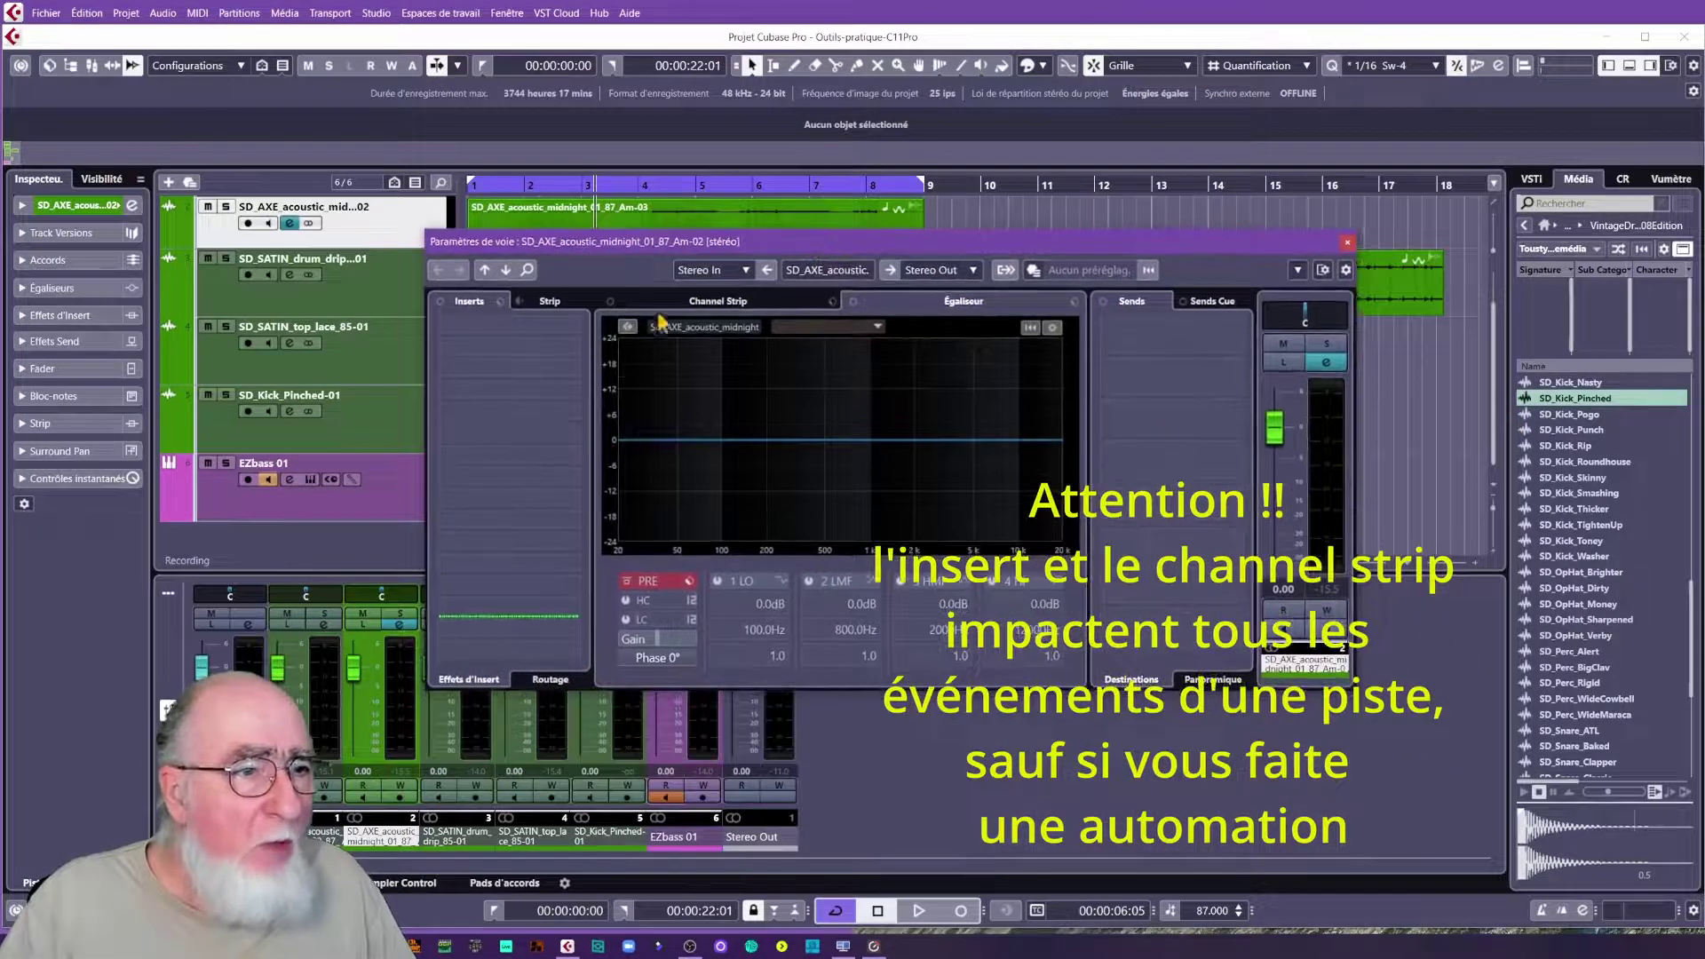
left_click(721, 301)
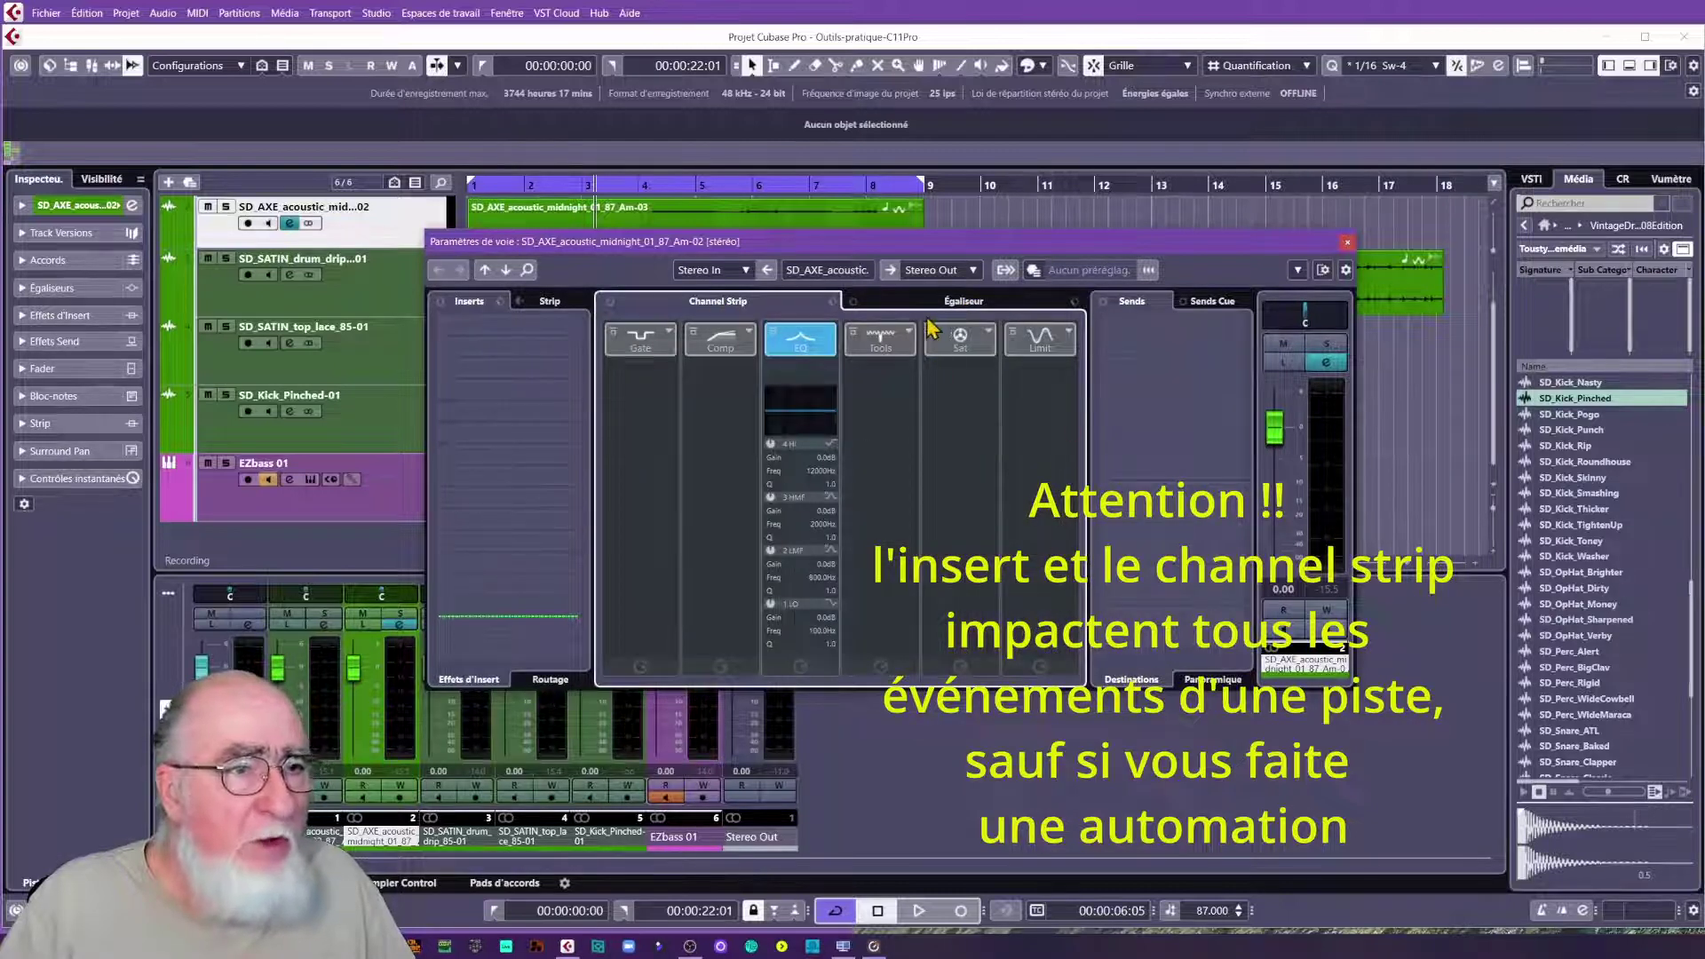
left_click(957, 303)
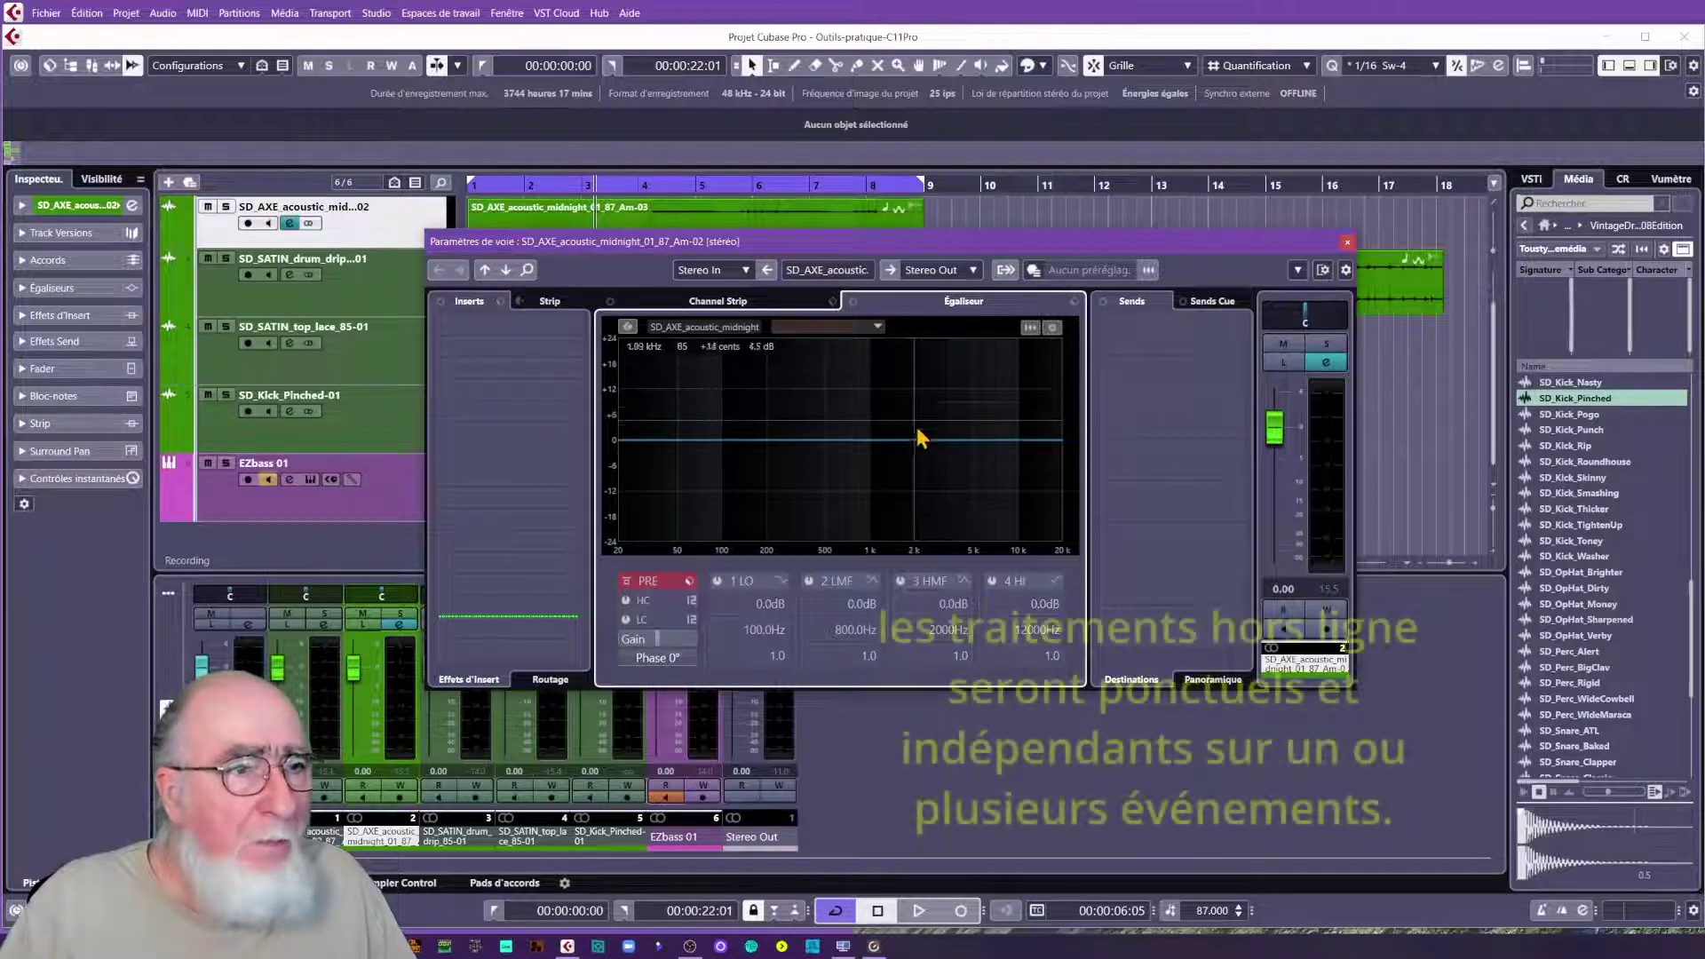
left_click(1347, 243)
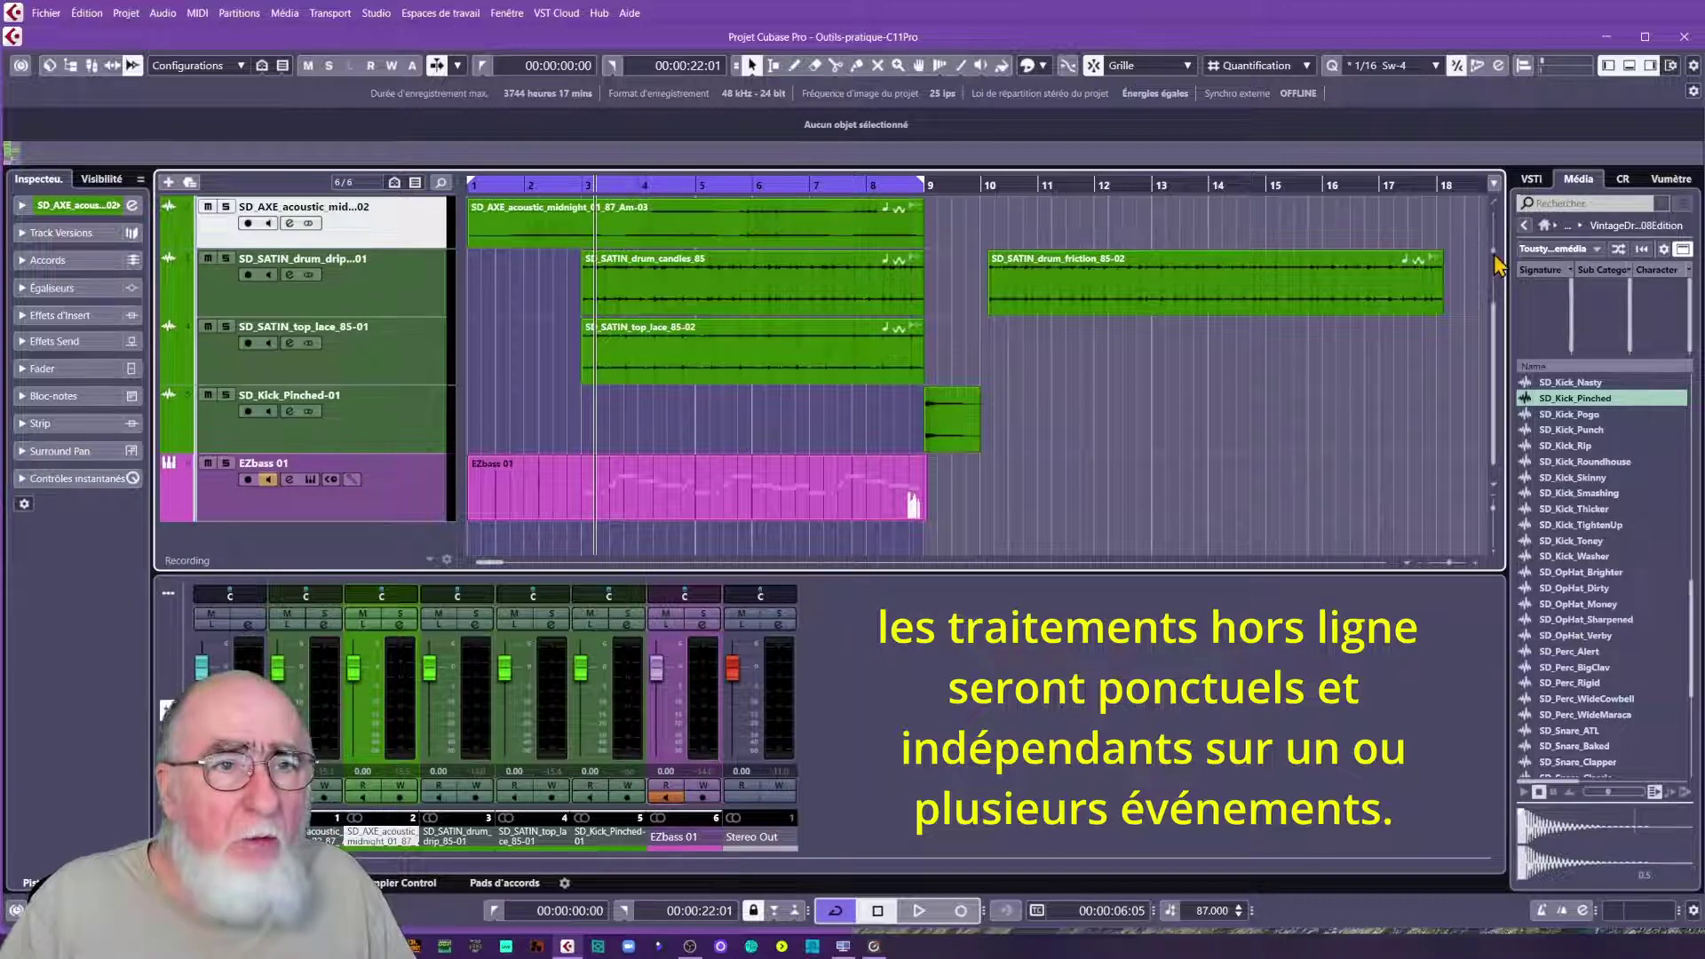
- Enlarge the waveform display, select the SD_AXE_acoustic_midnight_01 event and examine the Outils, Traitements and Plug-ins commands offered for it
left_click_drag(1493, 254, 1494, 246)
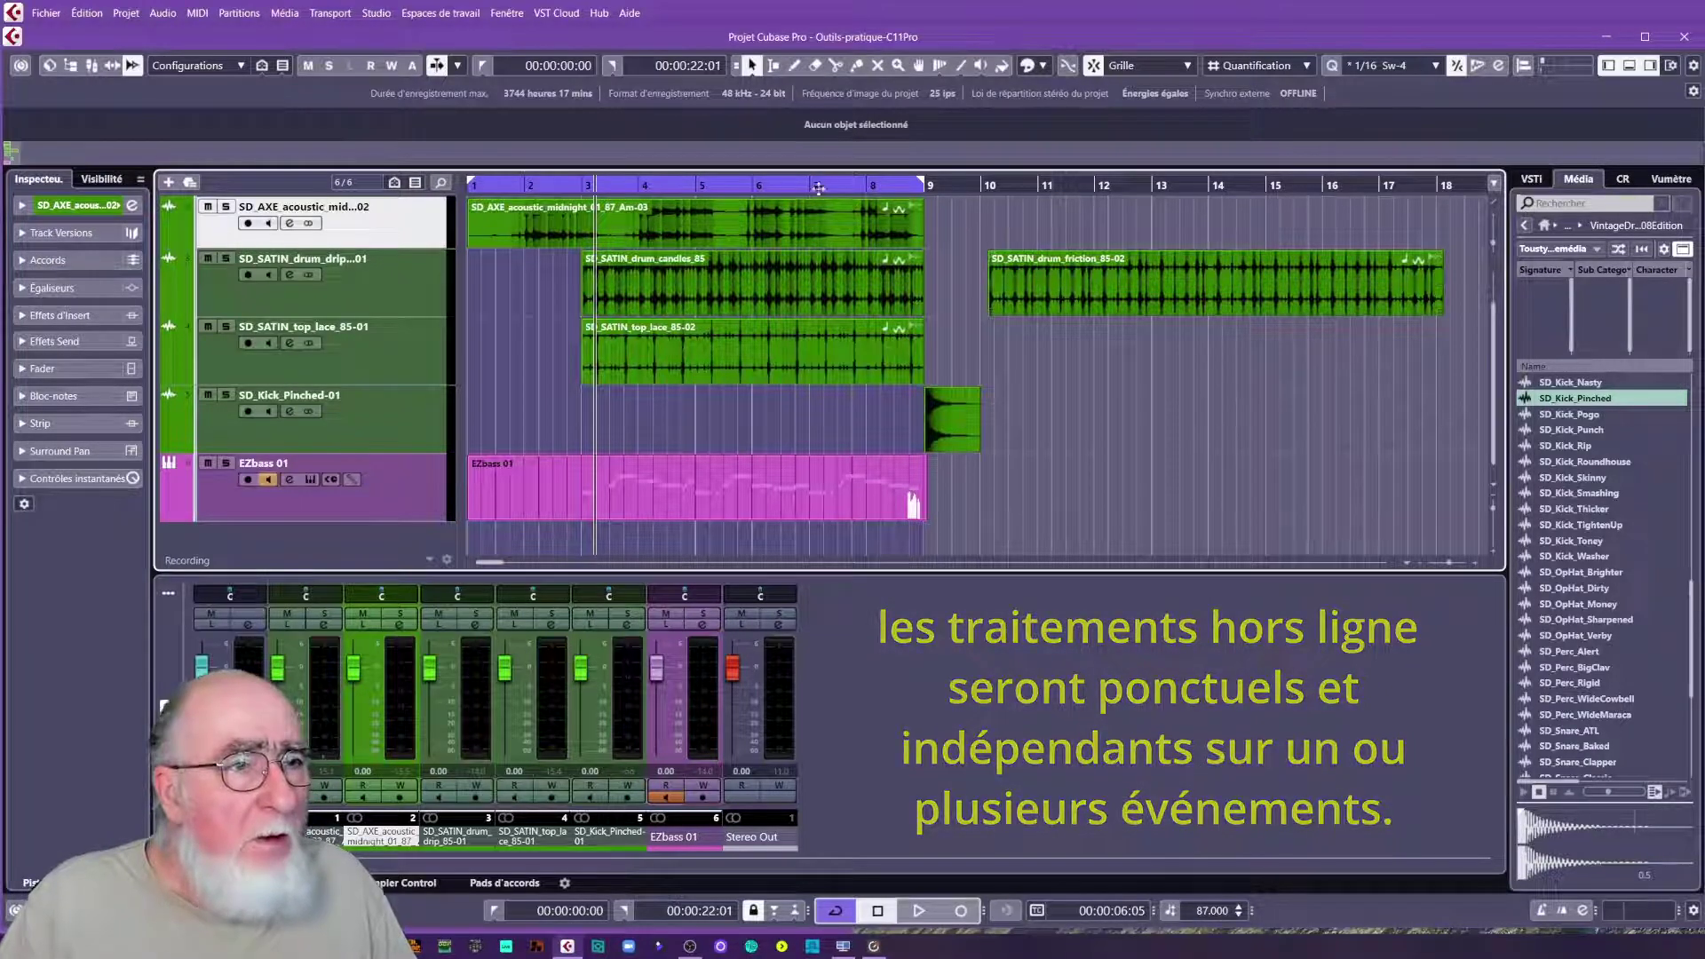
right_click(732, 221)
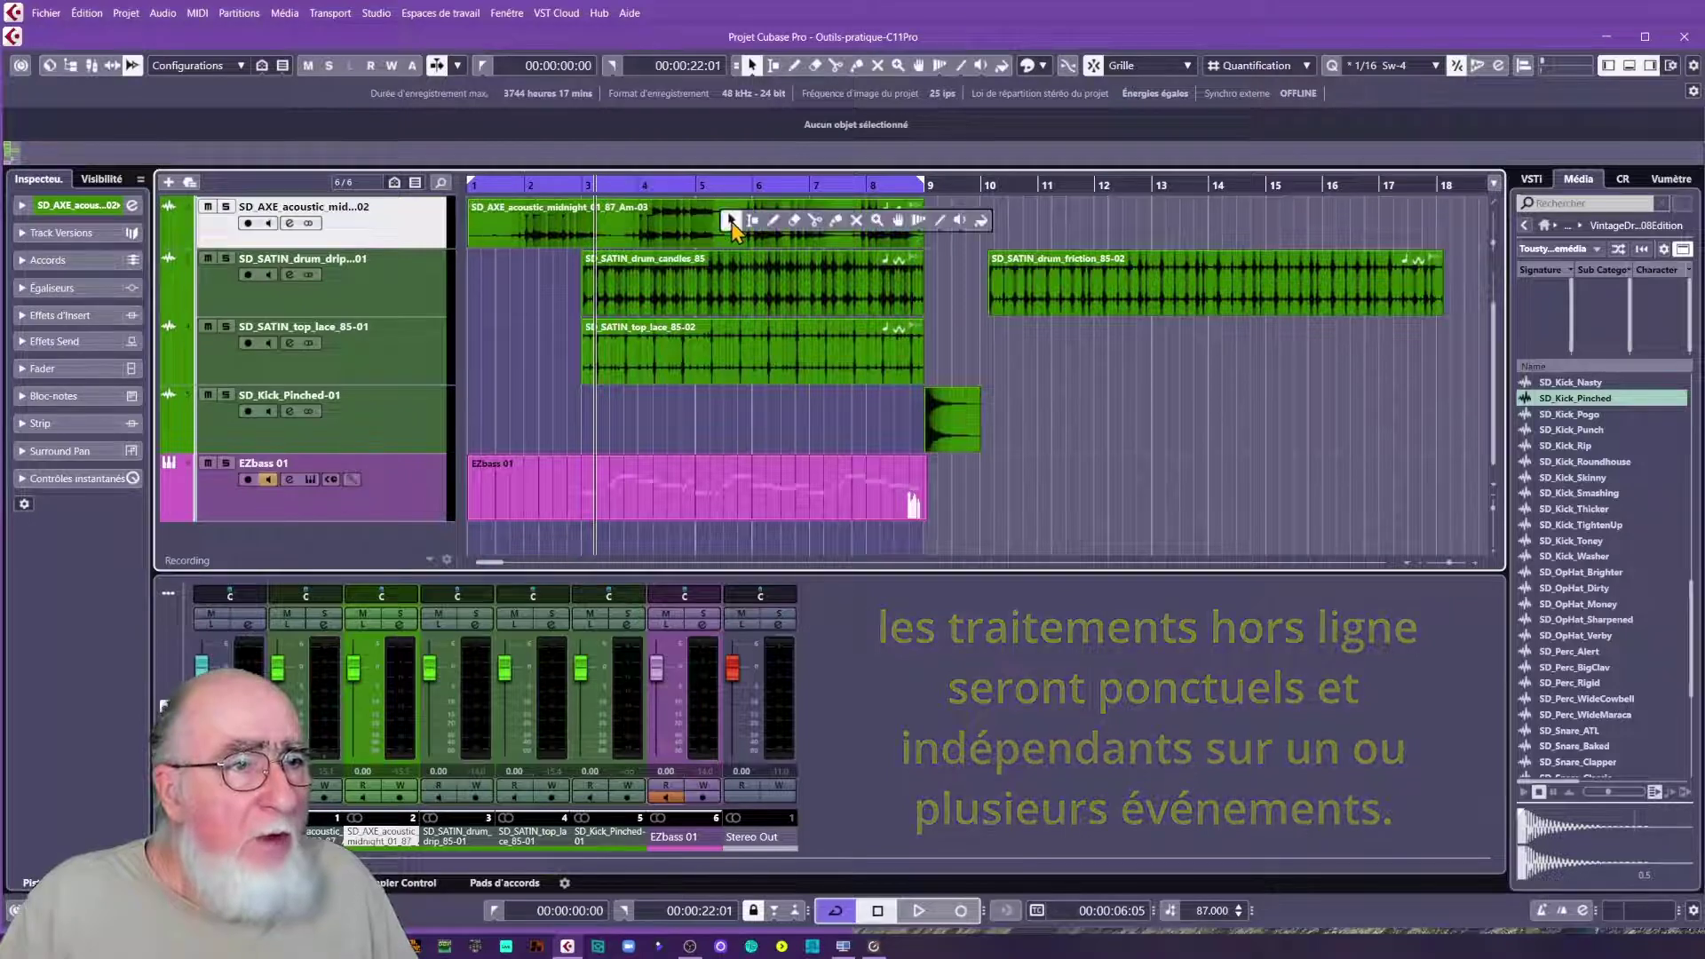
left_click(731, 221)
right_click(734, 221, "ctrl")
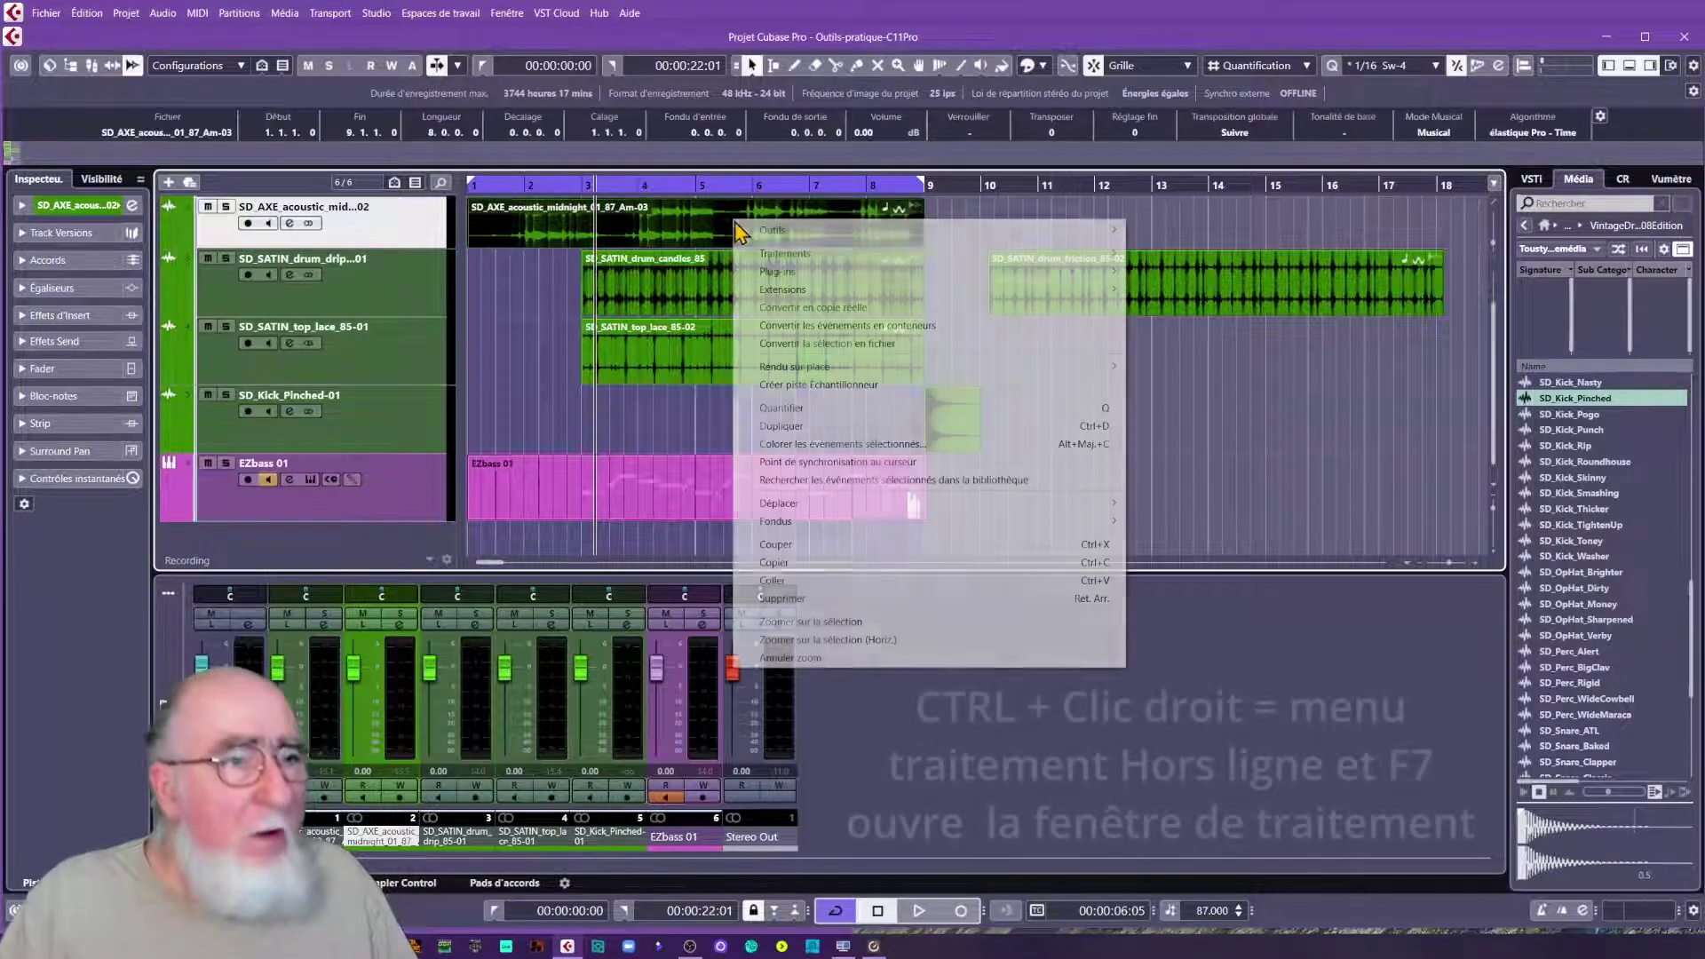
mouse_move(769, 230)
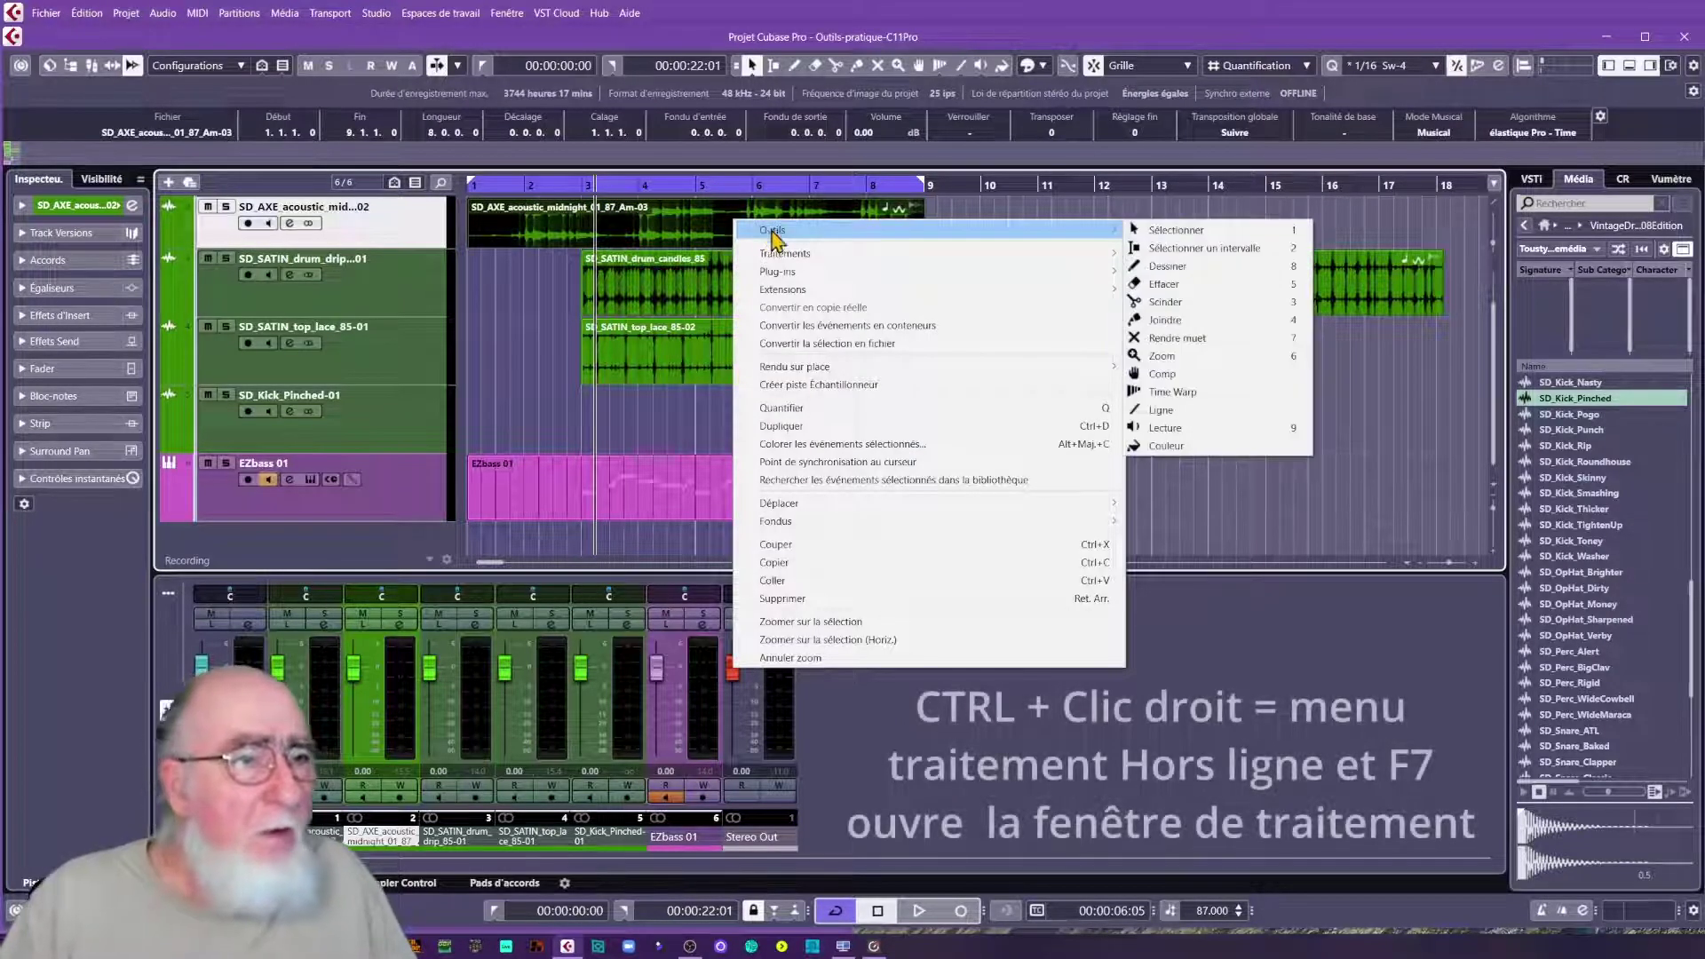
mouse_move(786, 260)
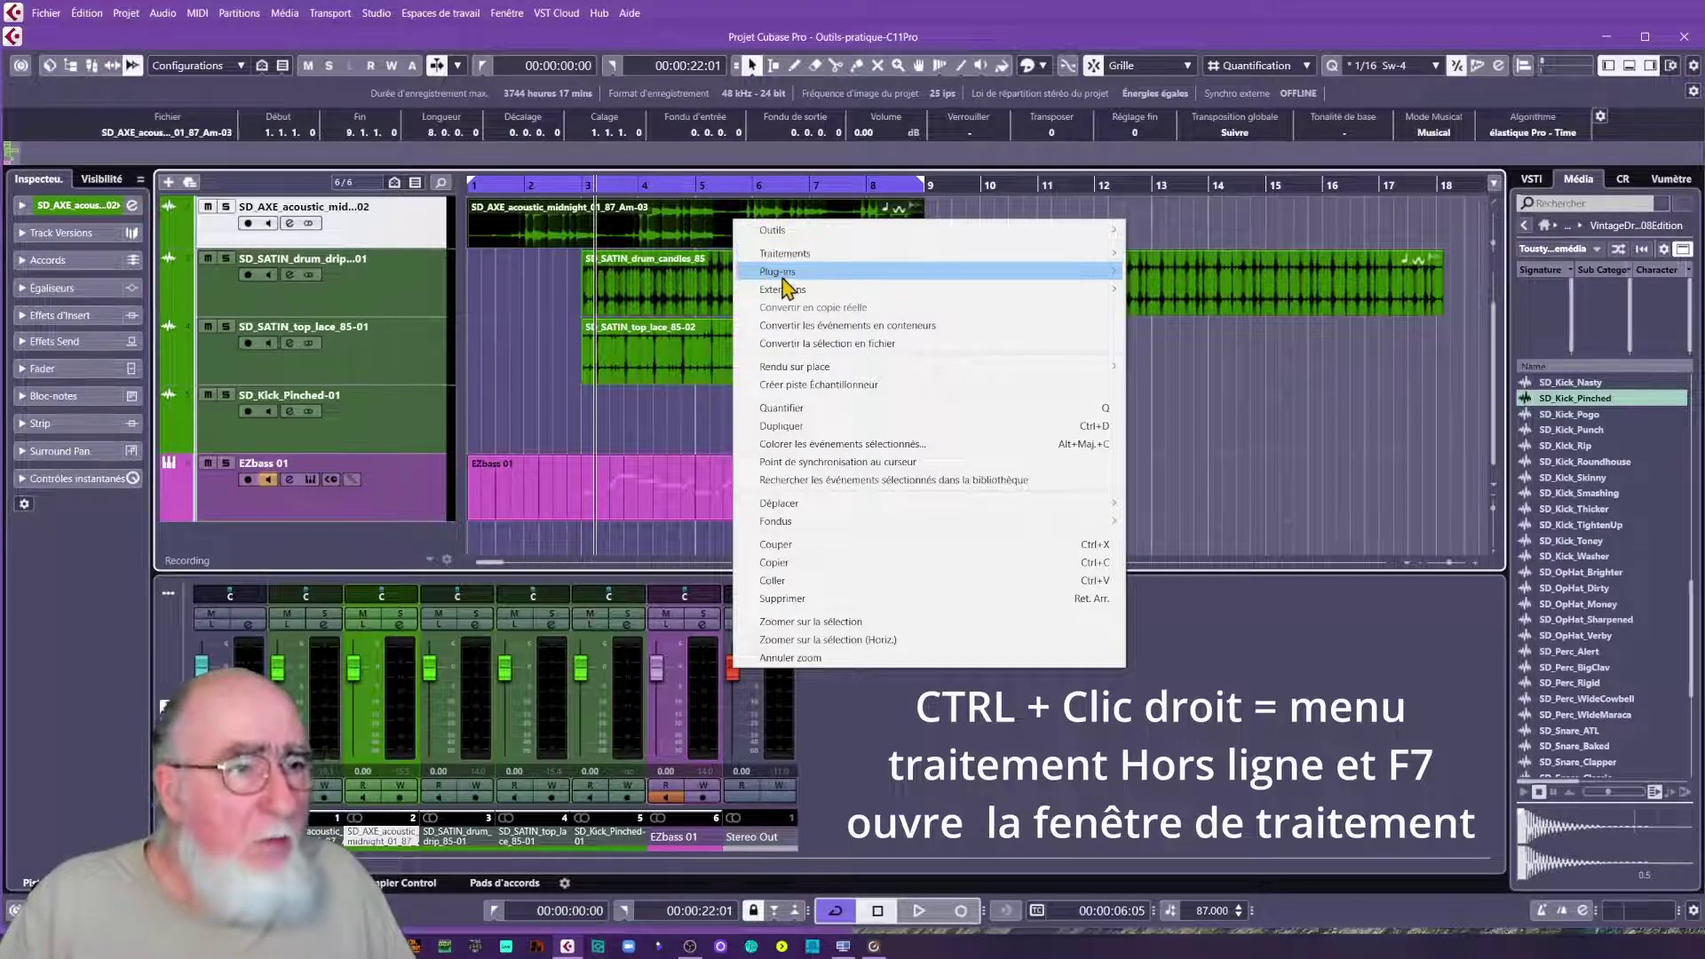
mouse_move(786, 276)
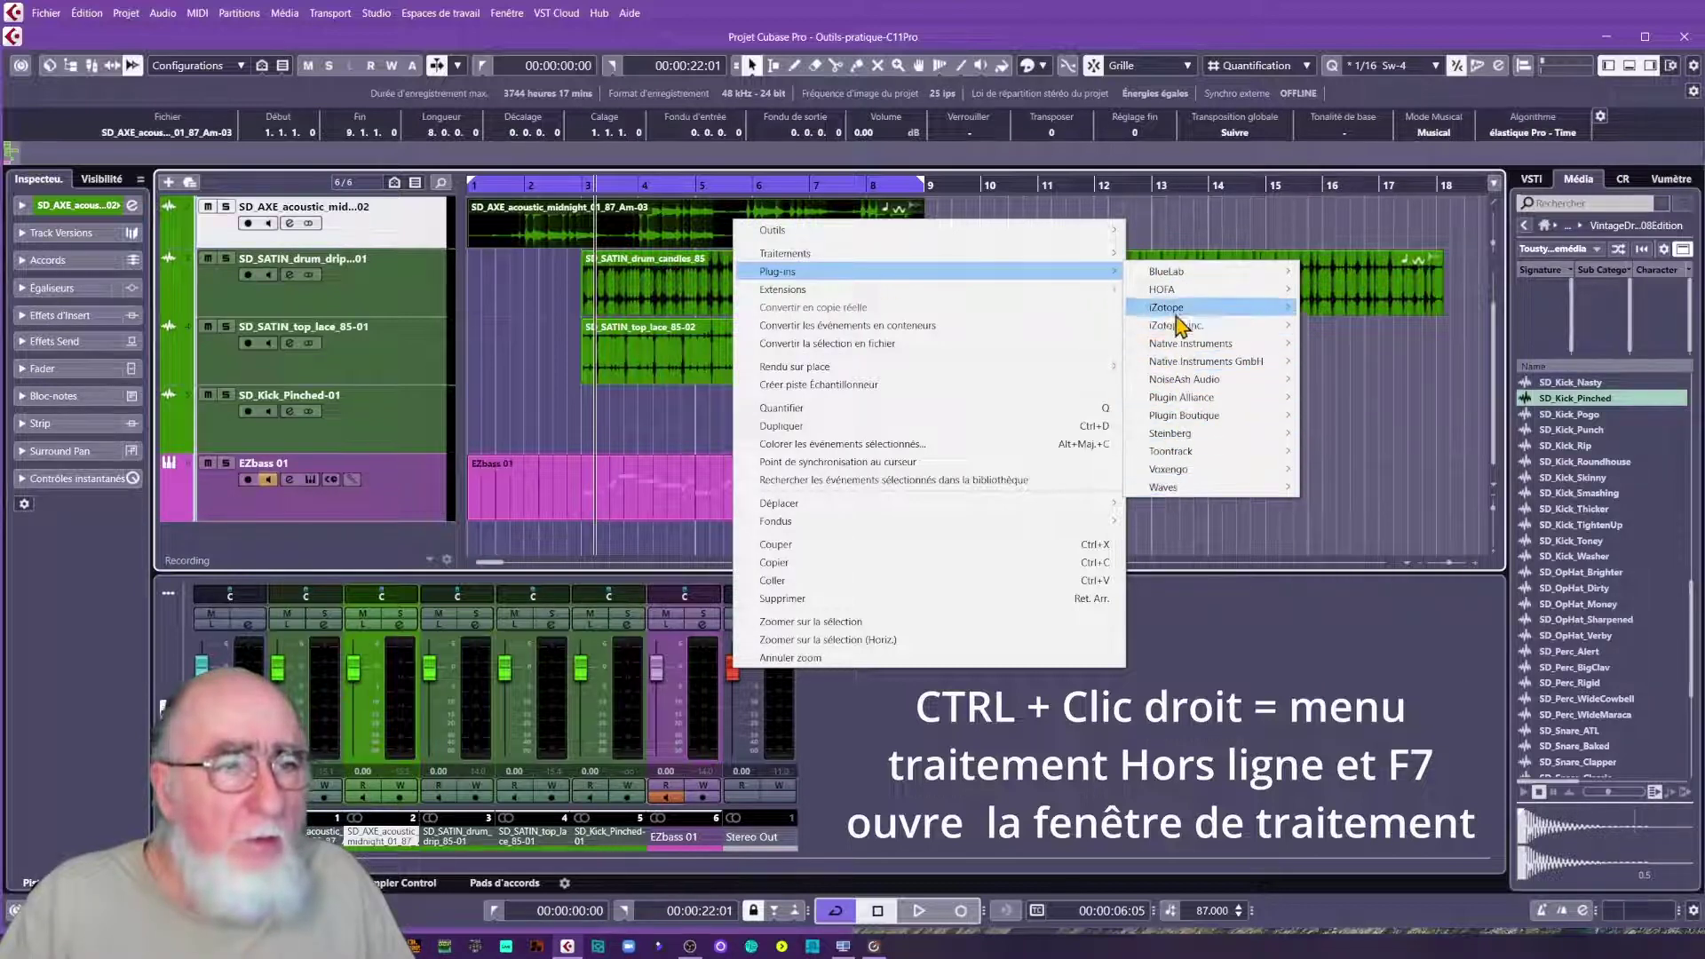
mouse_move(1179, 282)
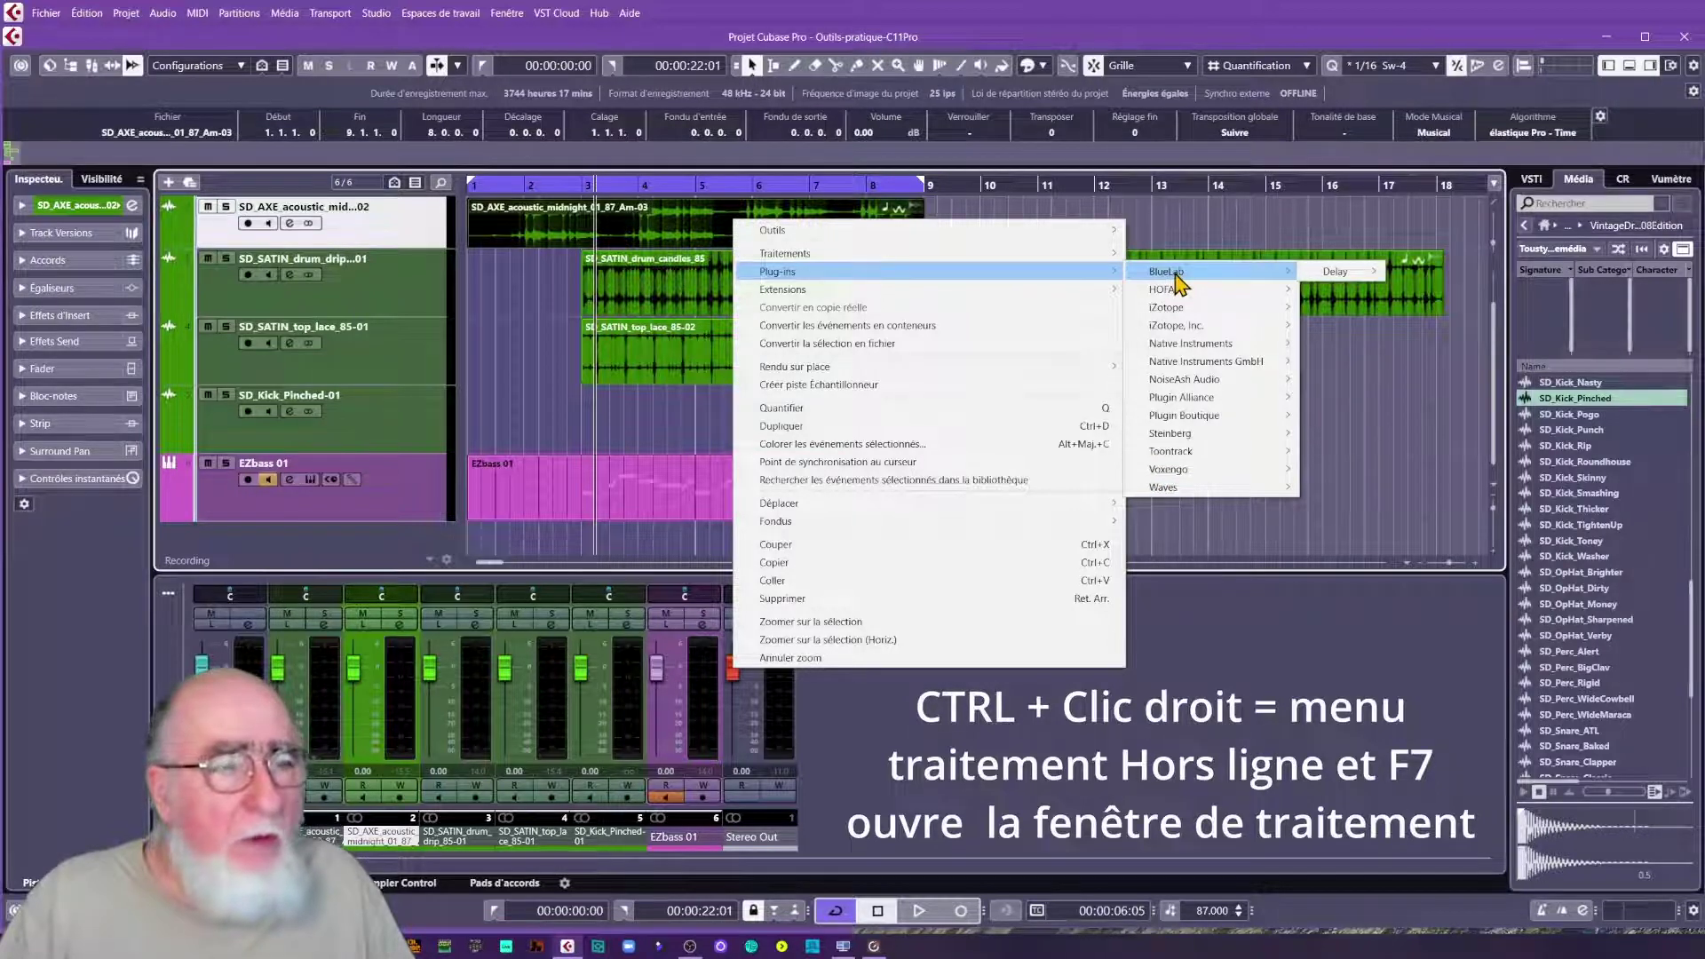
mouse_move(1194, 401)
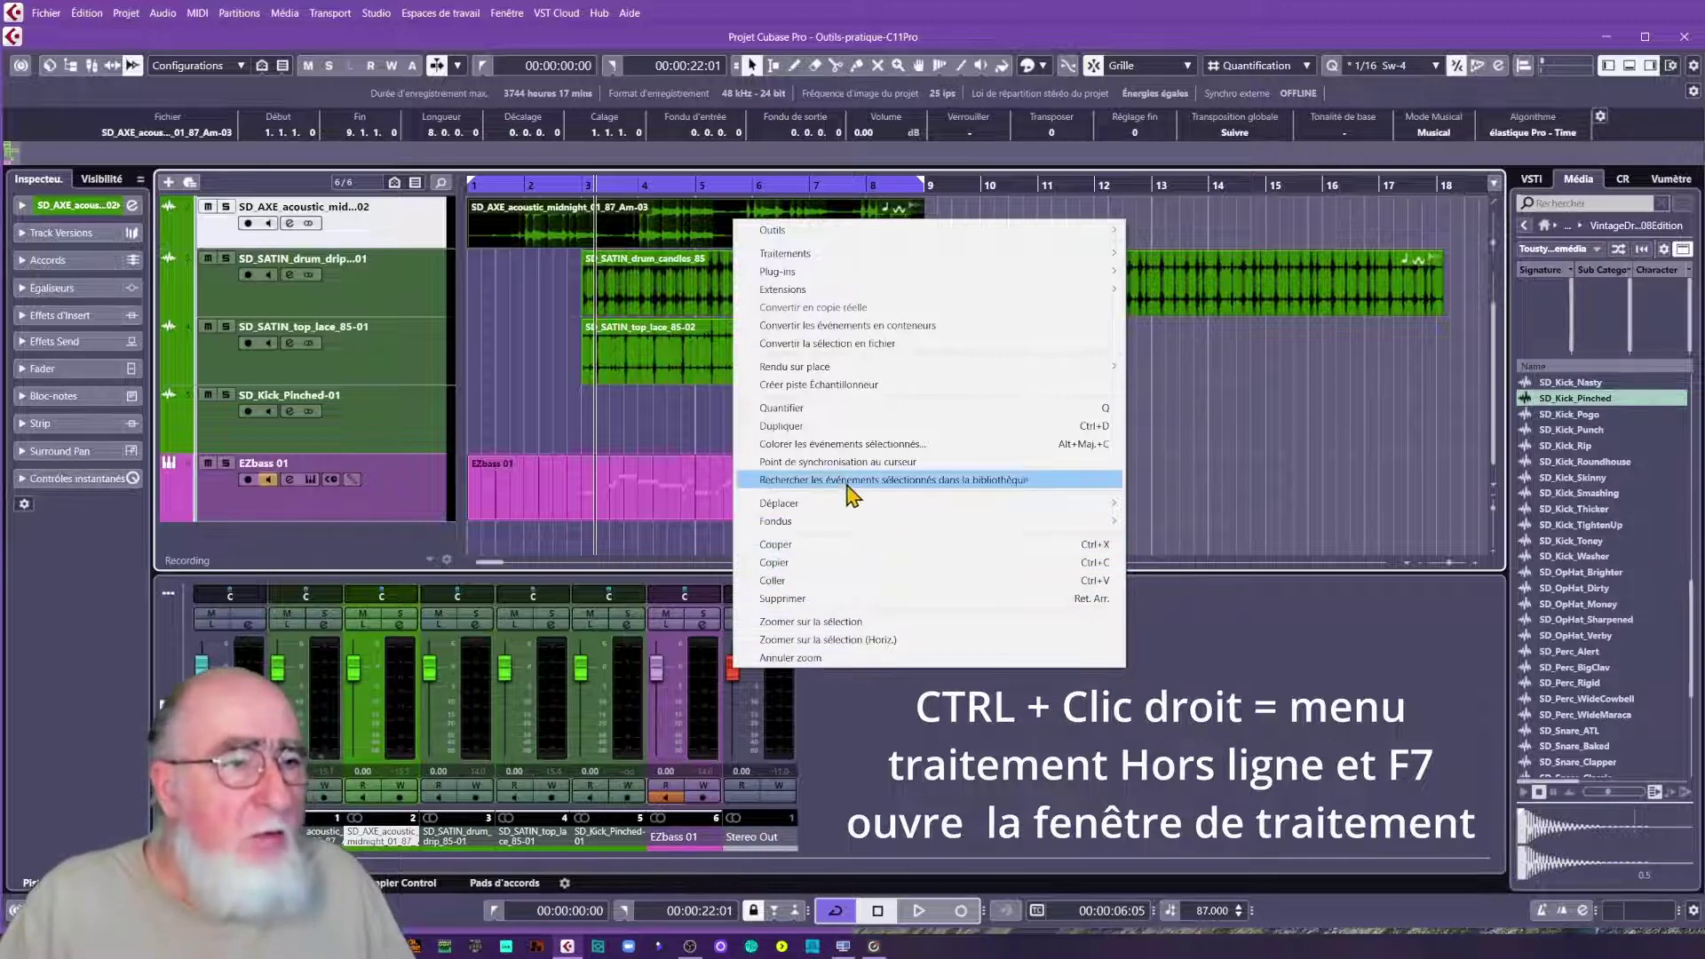
- Review the Fondus, Rendu sur place and Extensions commands for the selected acoustic event, leaving without choosing any
mouse_move(783, 530)
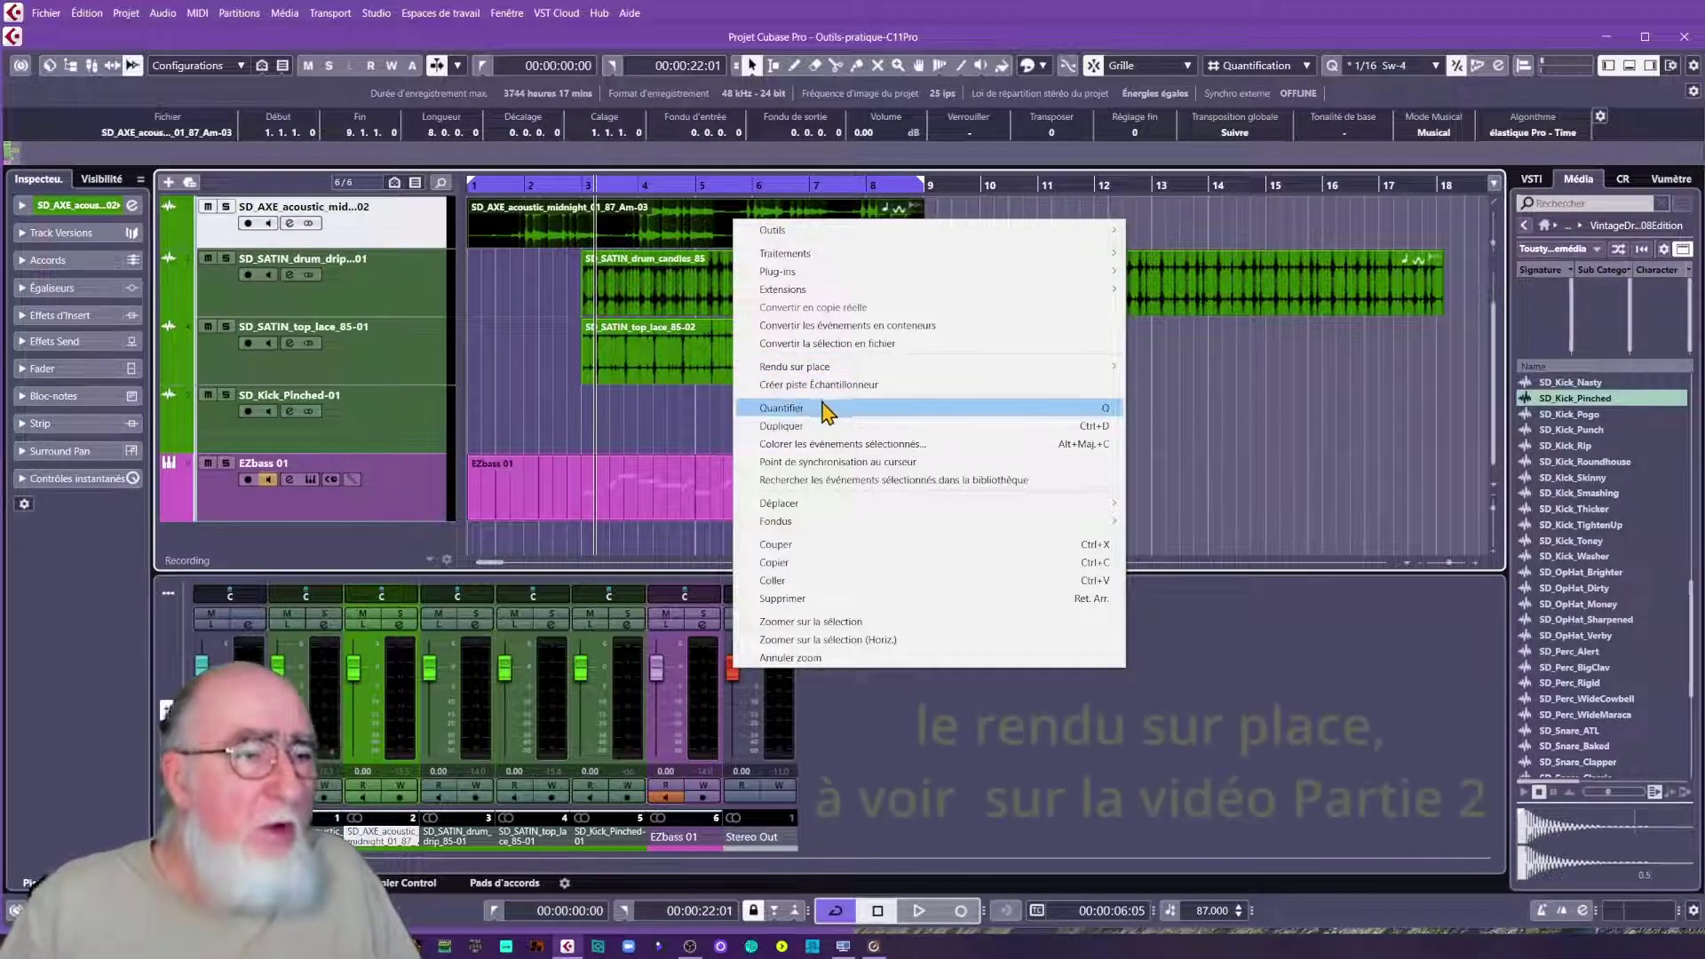
mouse_move(804, 377)
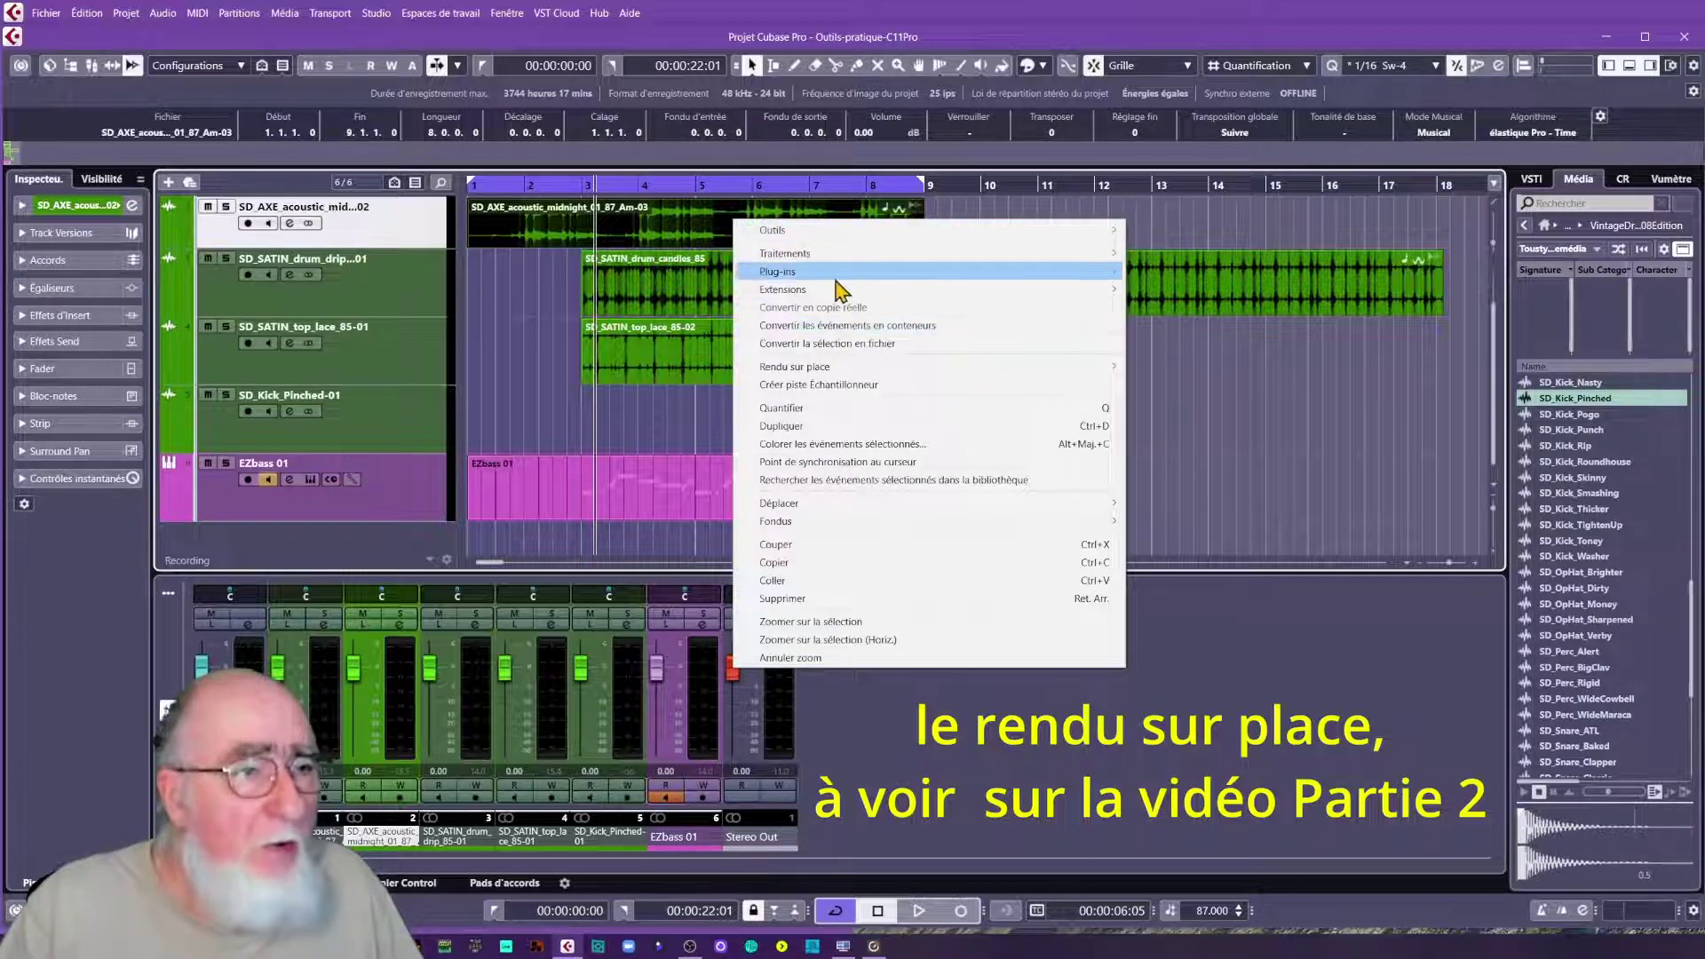
mouse_move(849, 296)
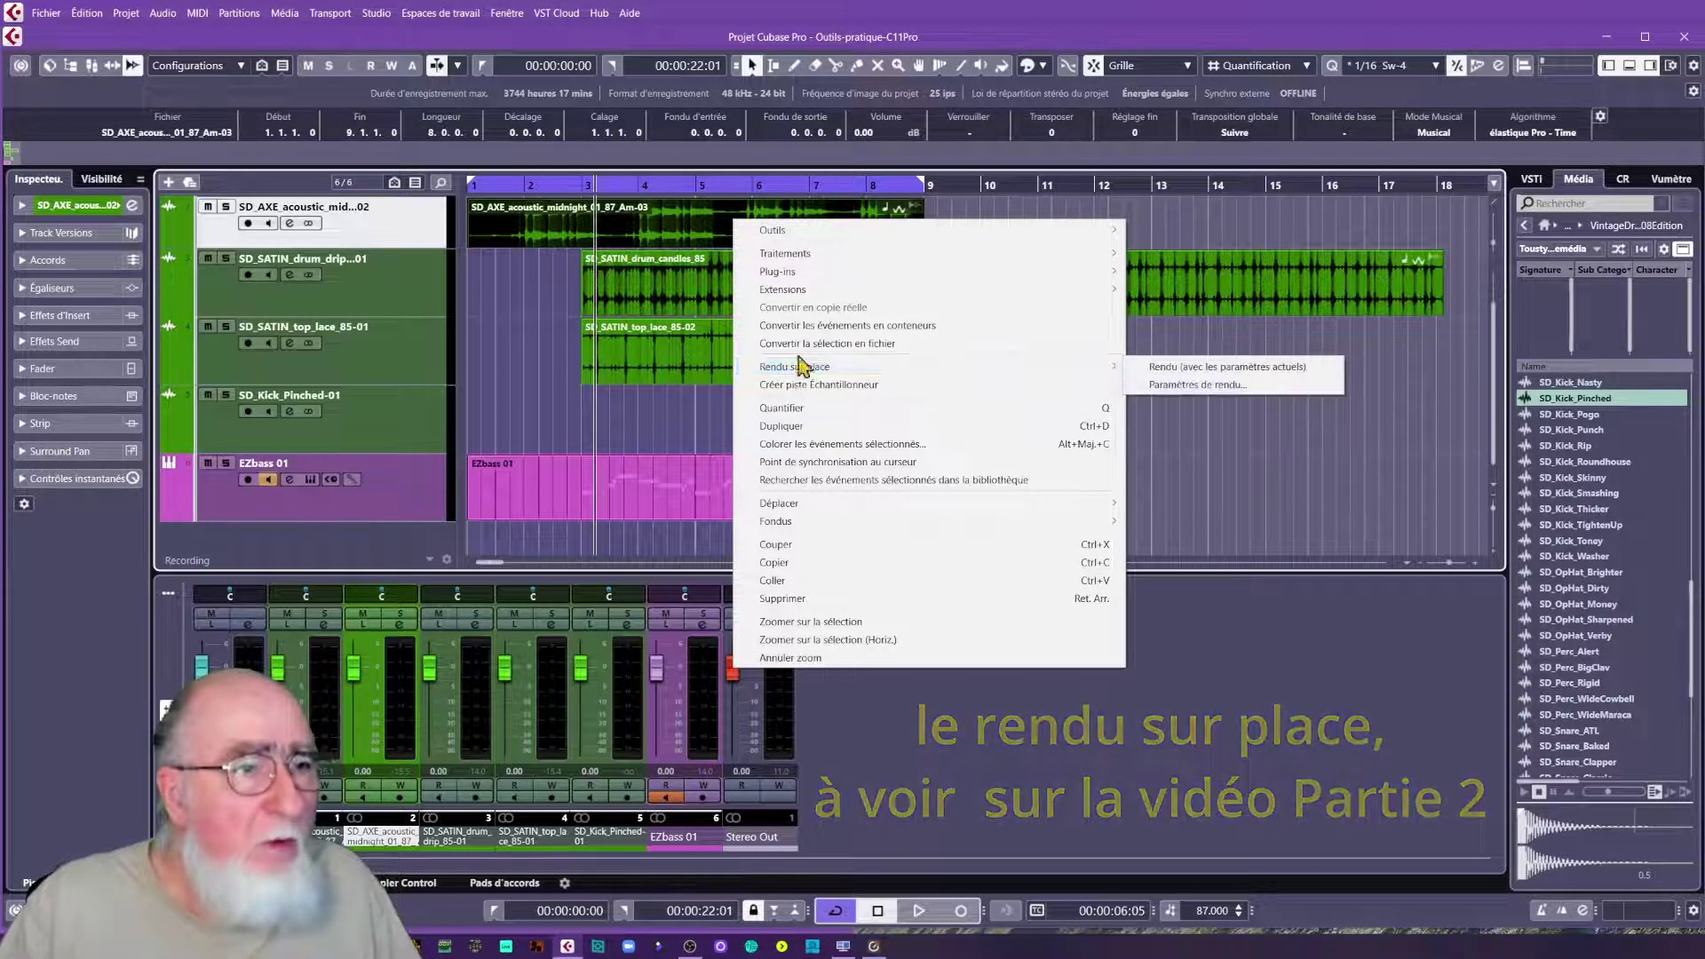
mouse_move(783, 257)
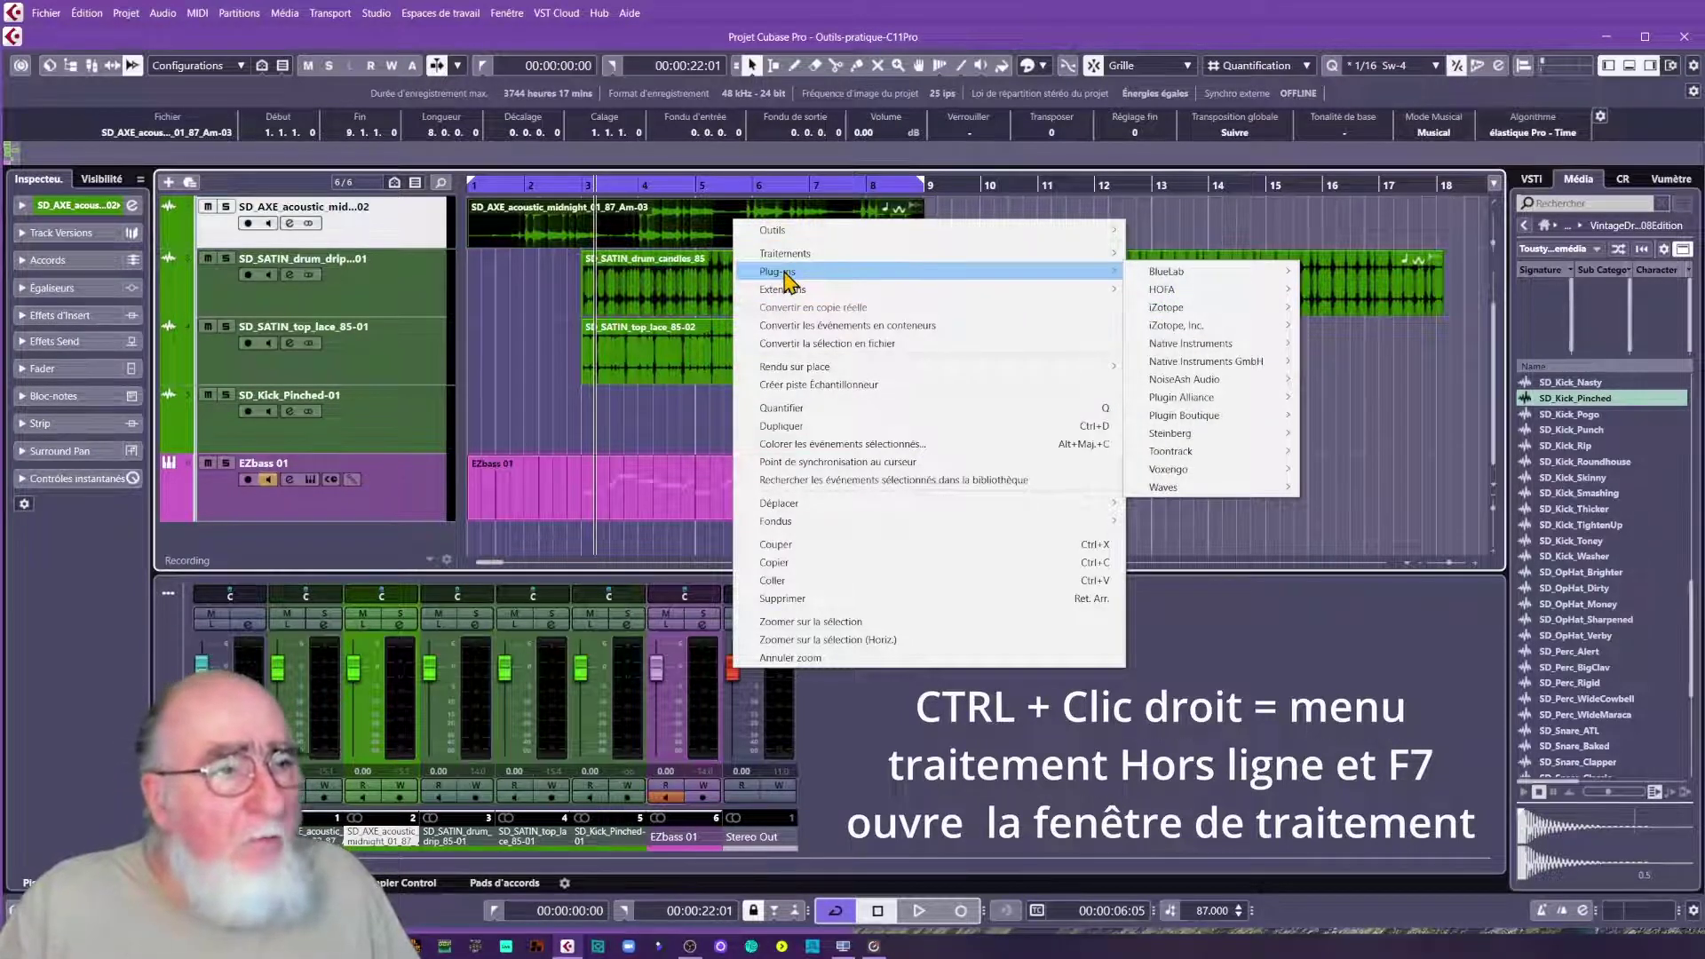
left_click(1237, 726)
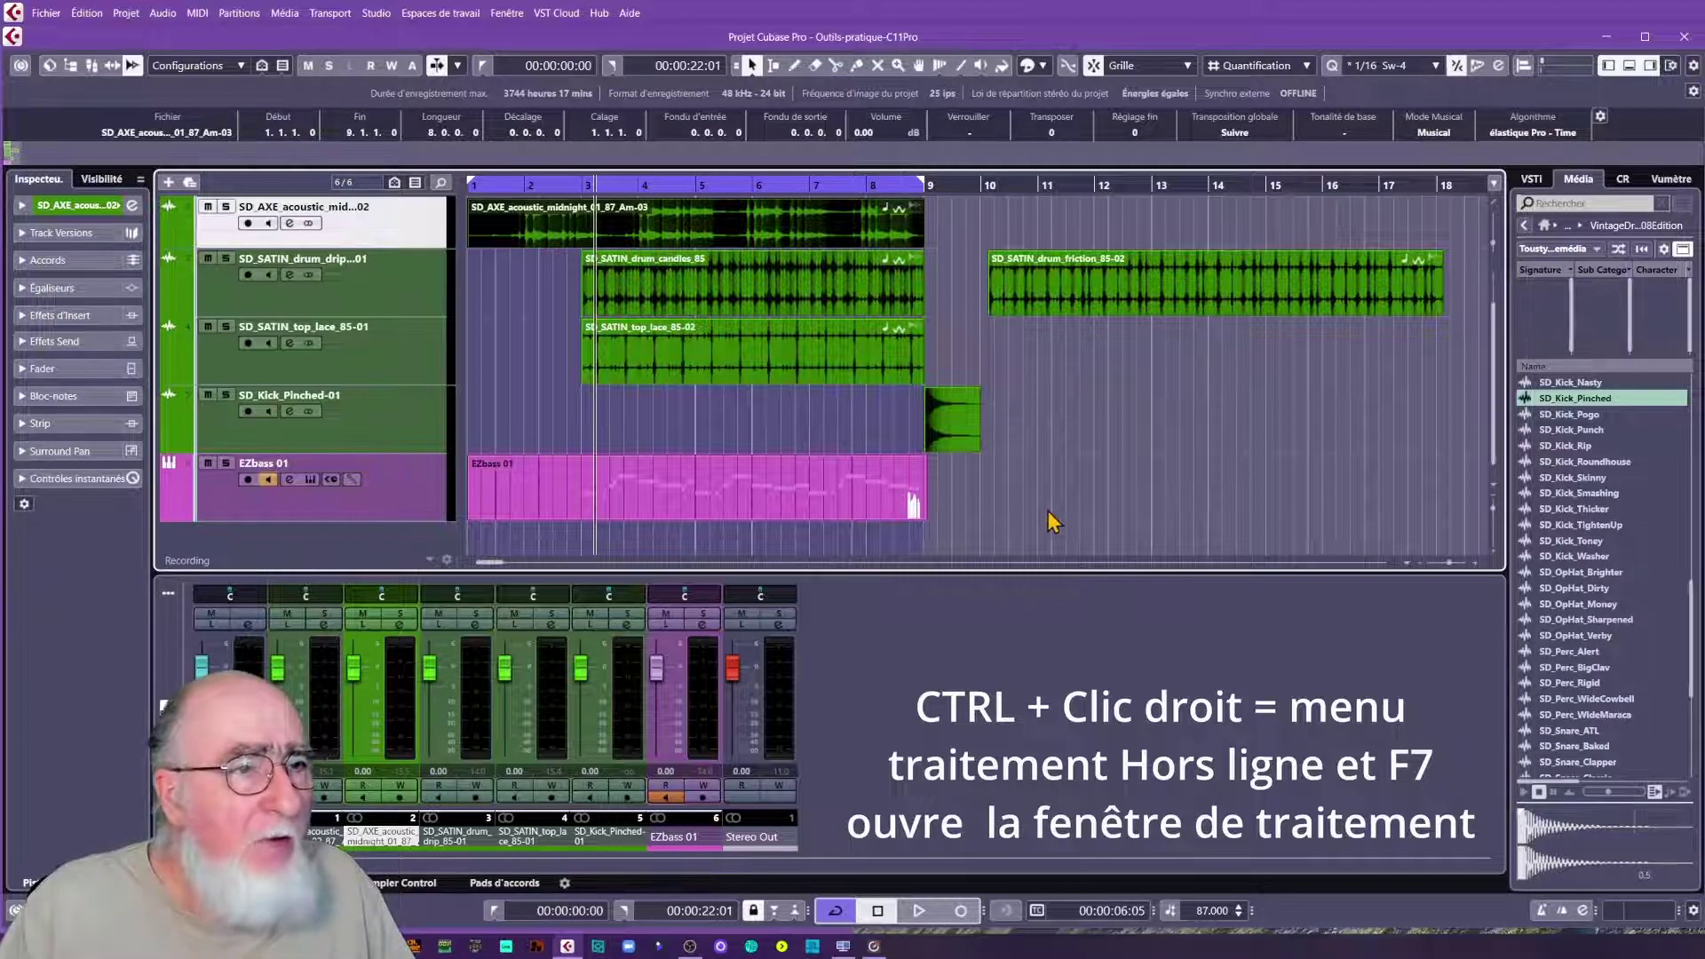
- Open the Direct Offline Processing window for the SD_AXE_acoustic_midnight_01 event and move it clear of the upper tracks
key("F7")
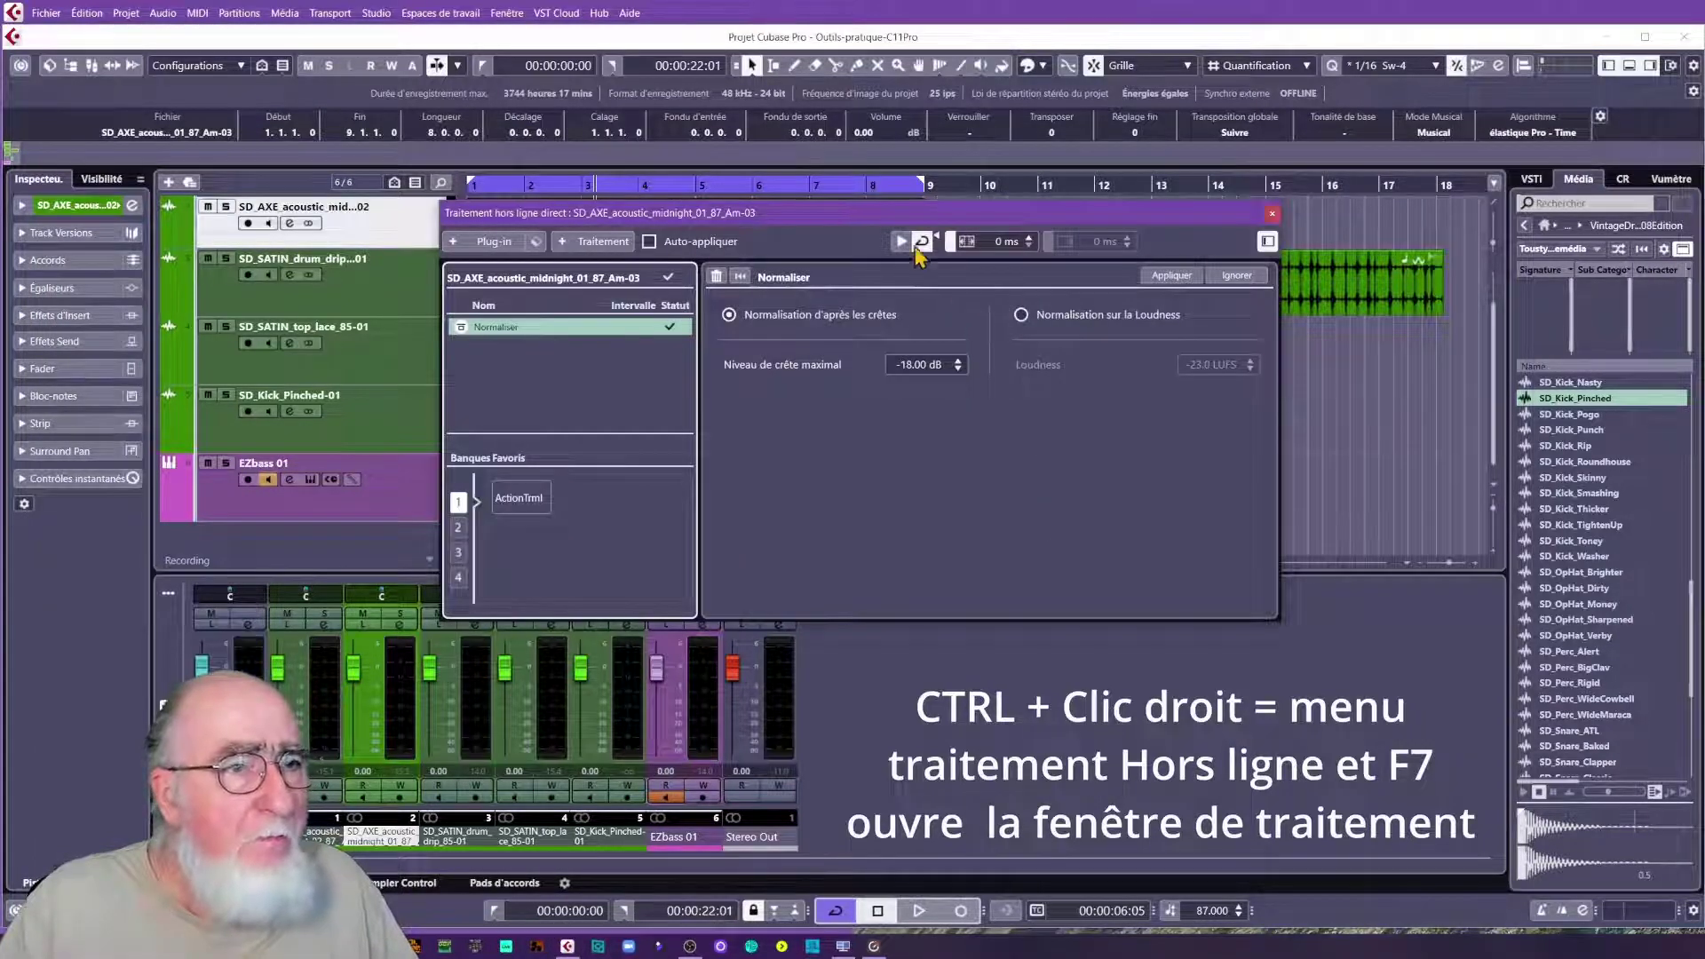
left_click_drag(850, 224, 1060, 455)
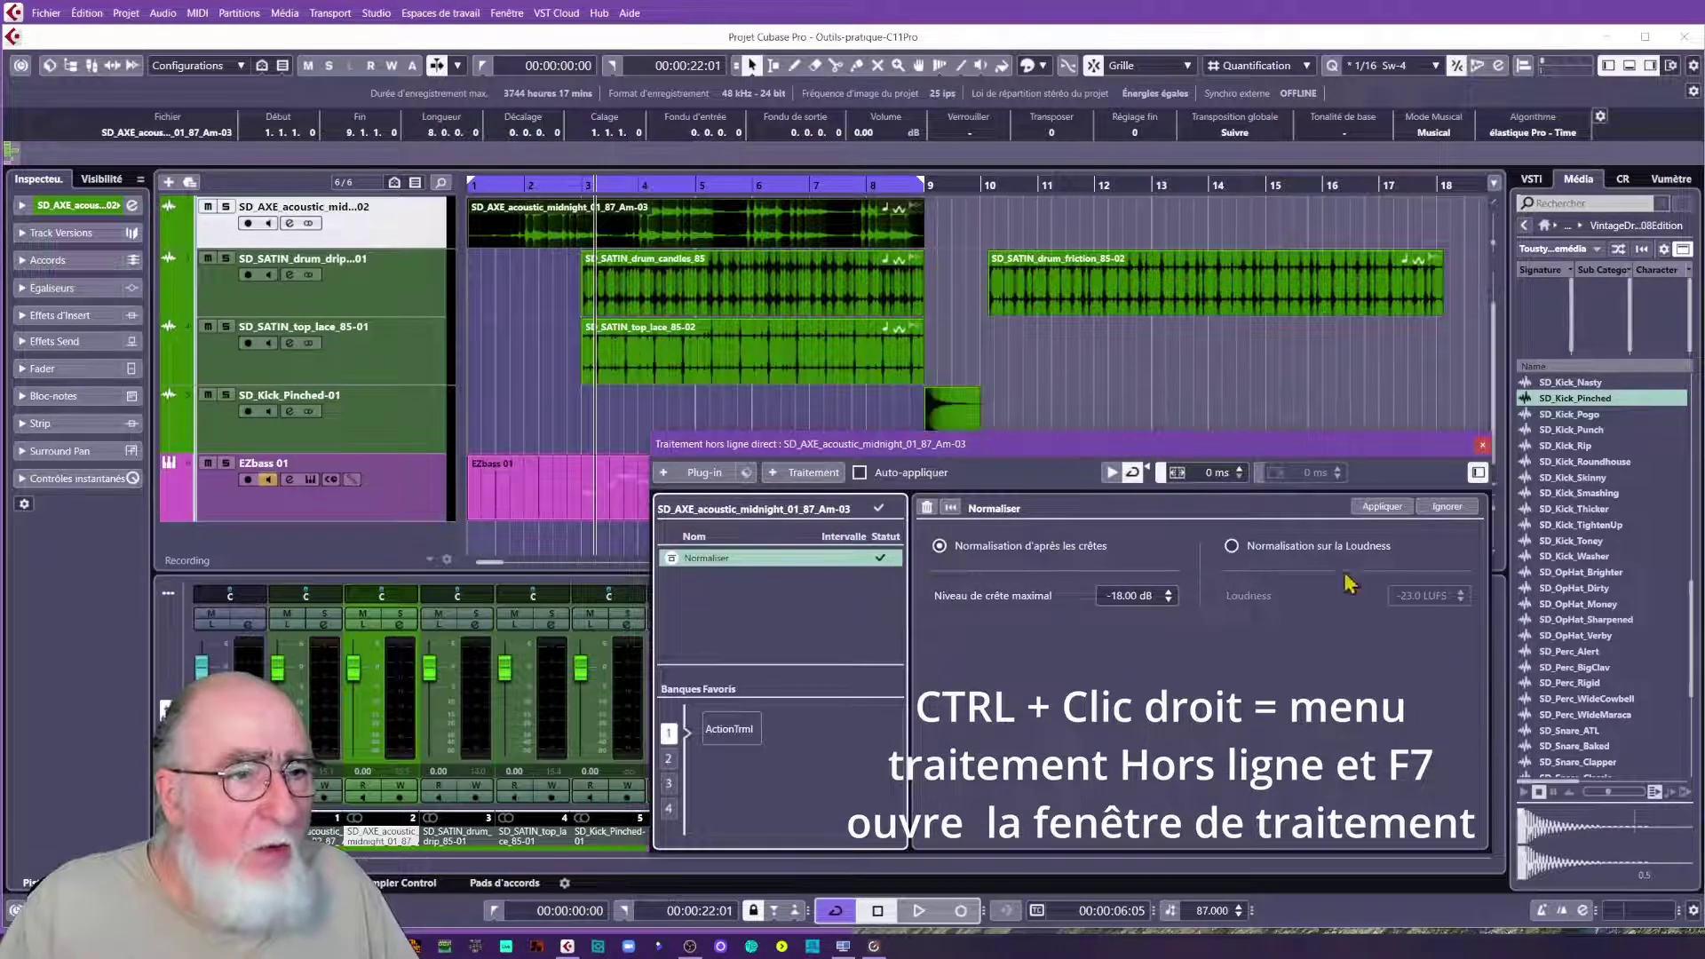
left_click_drag(1046, 446, 1015, 429)
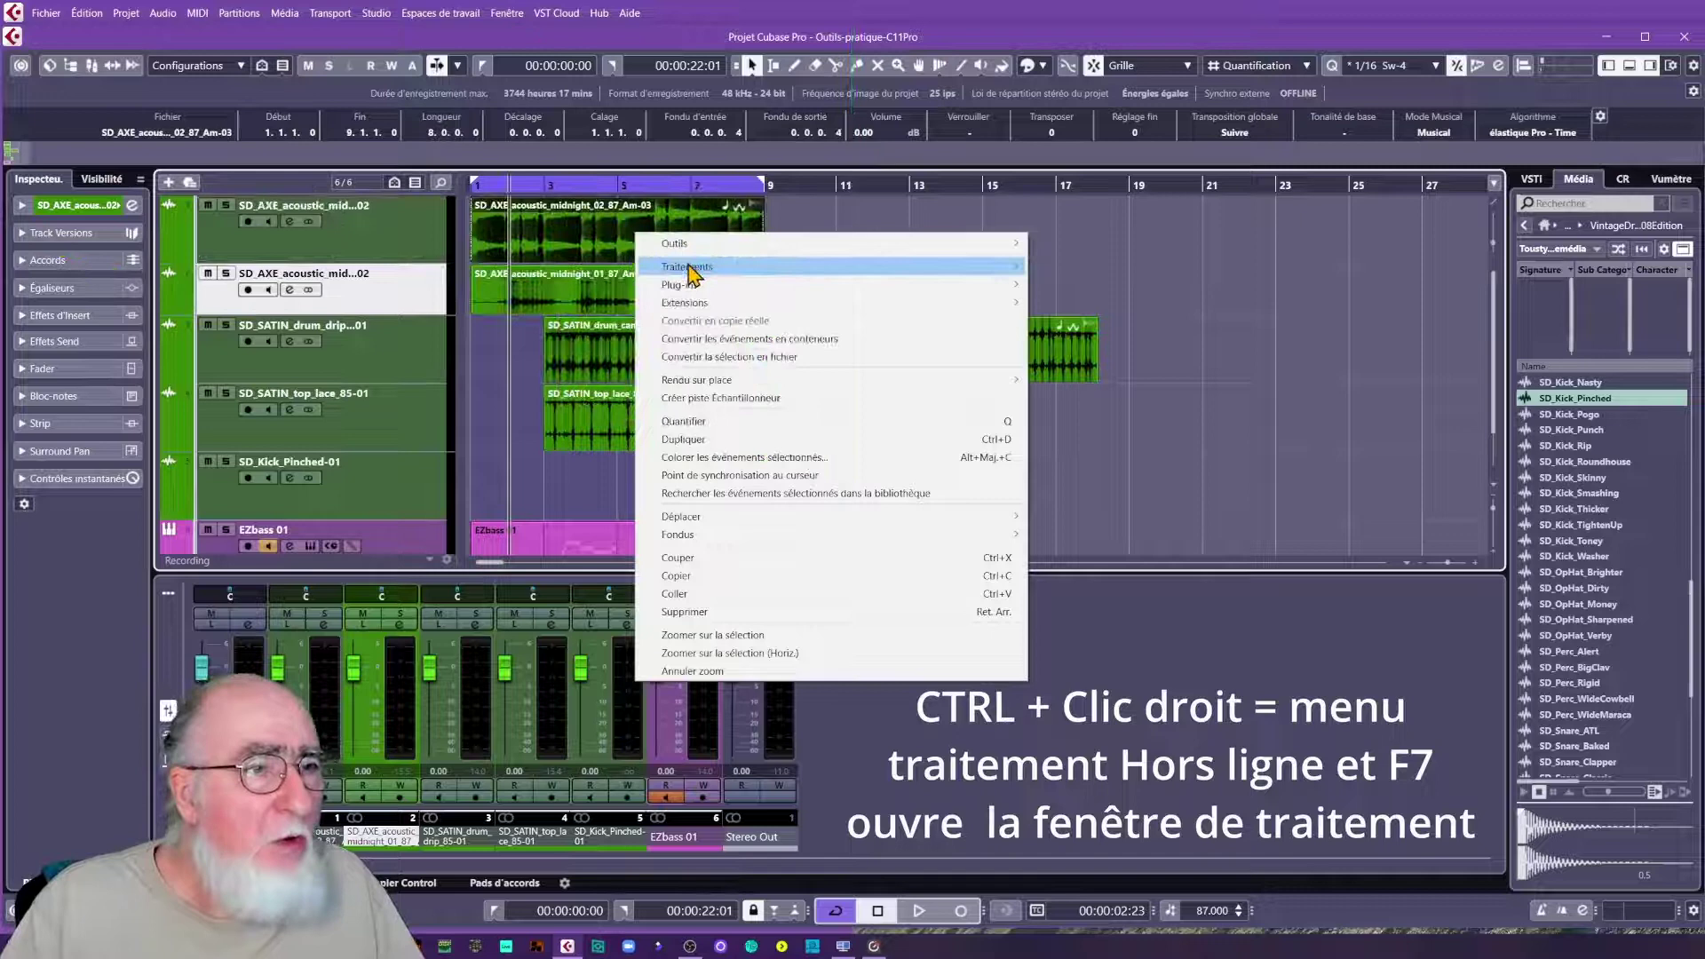
- Choose the Fondu d'entrée offline process for the SD_AXE_acoustic_midnight_02 event
mouse_move(702, 277)
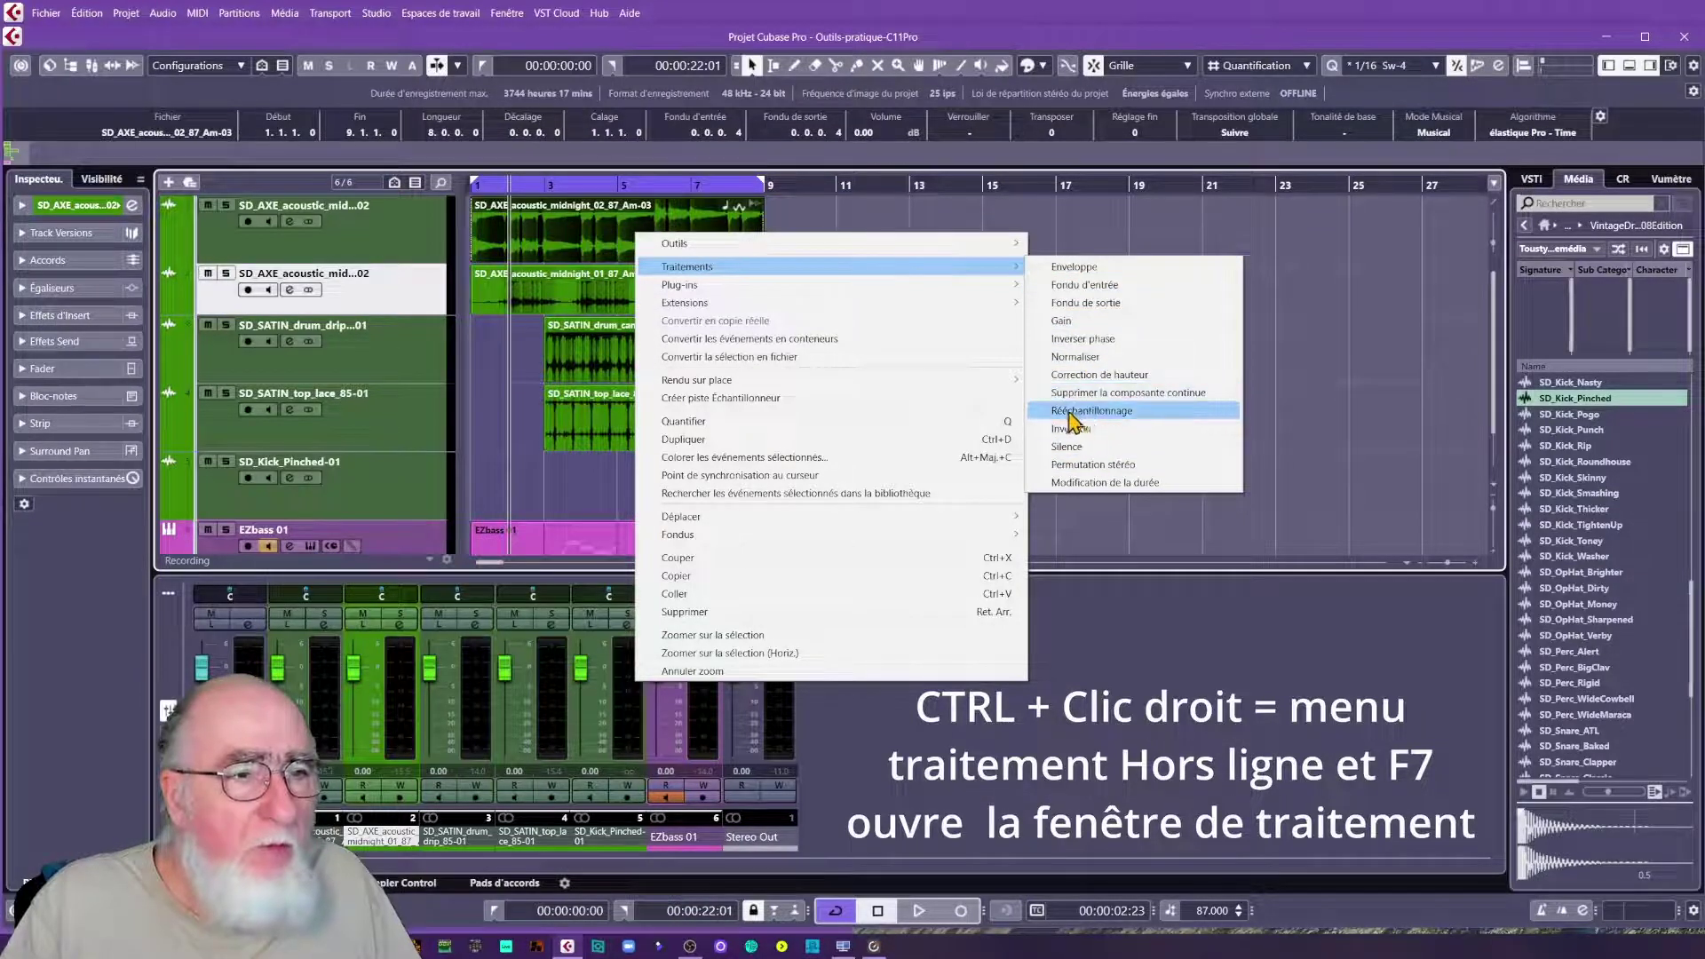
left_click(1085, 286)
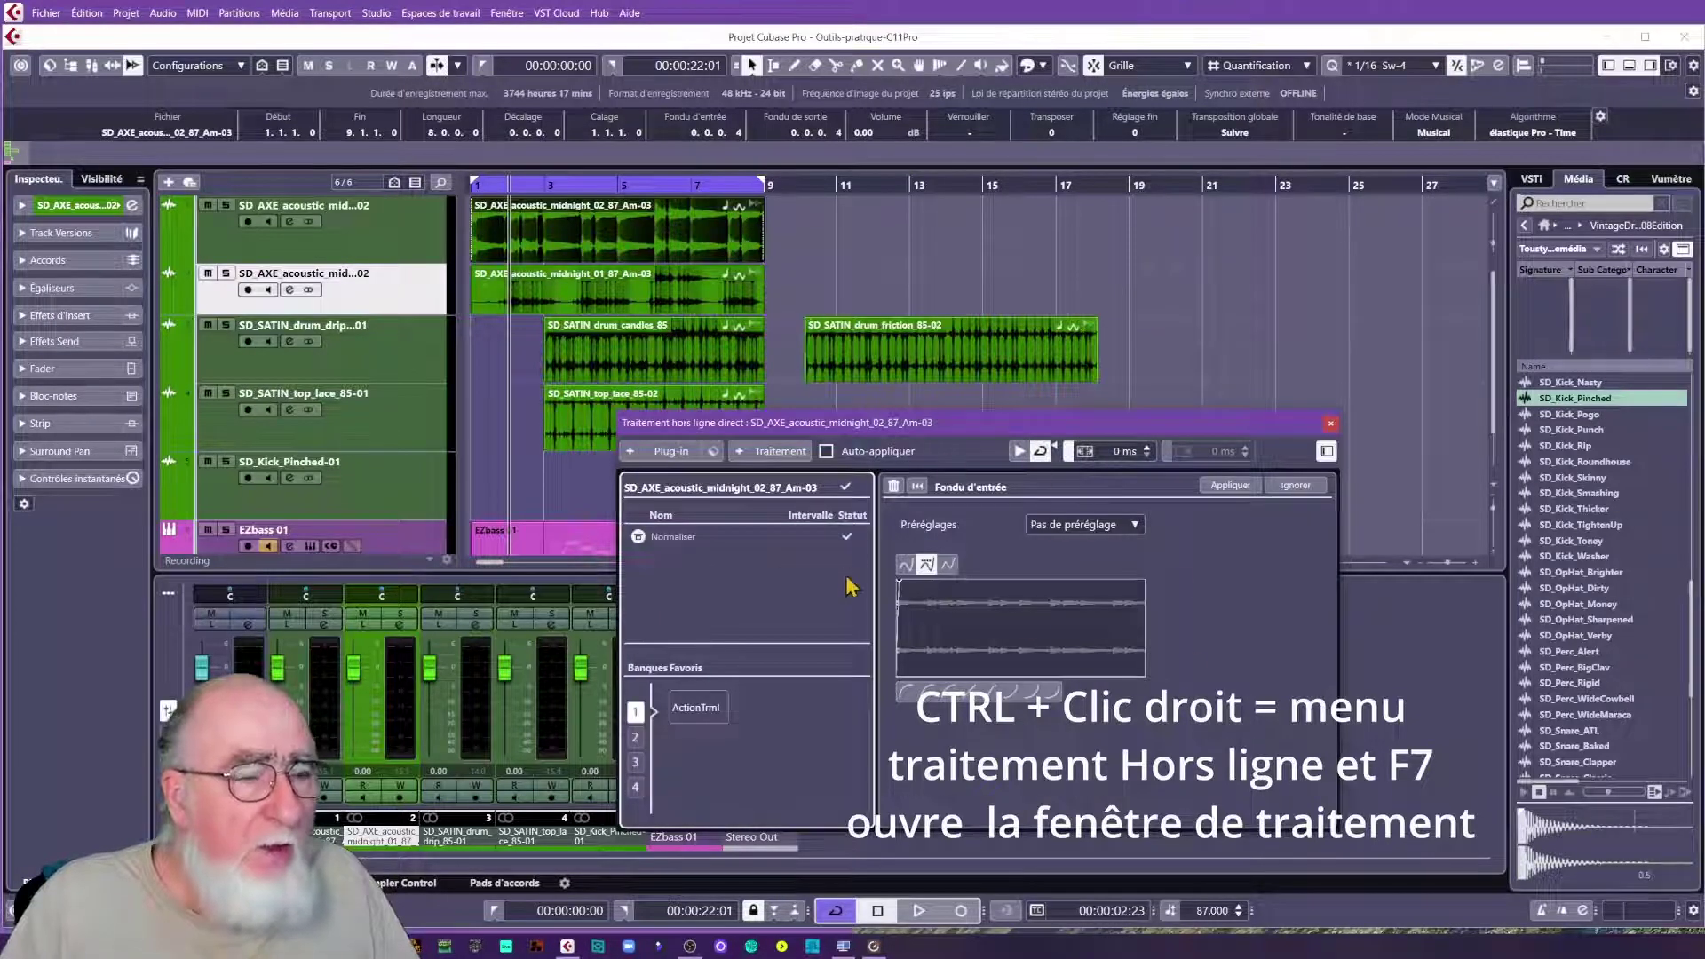